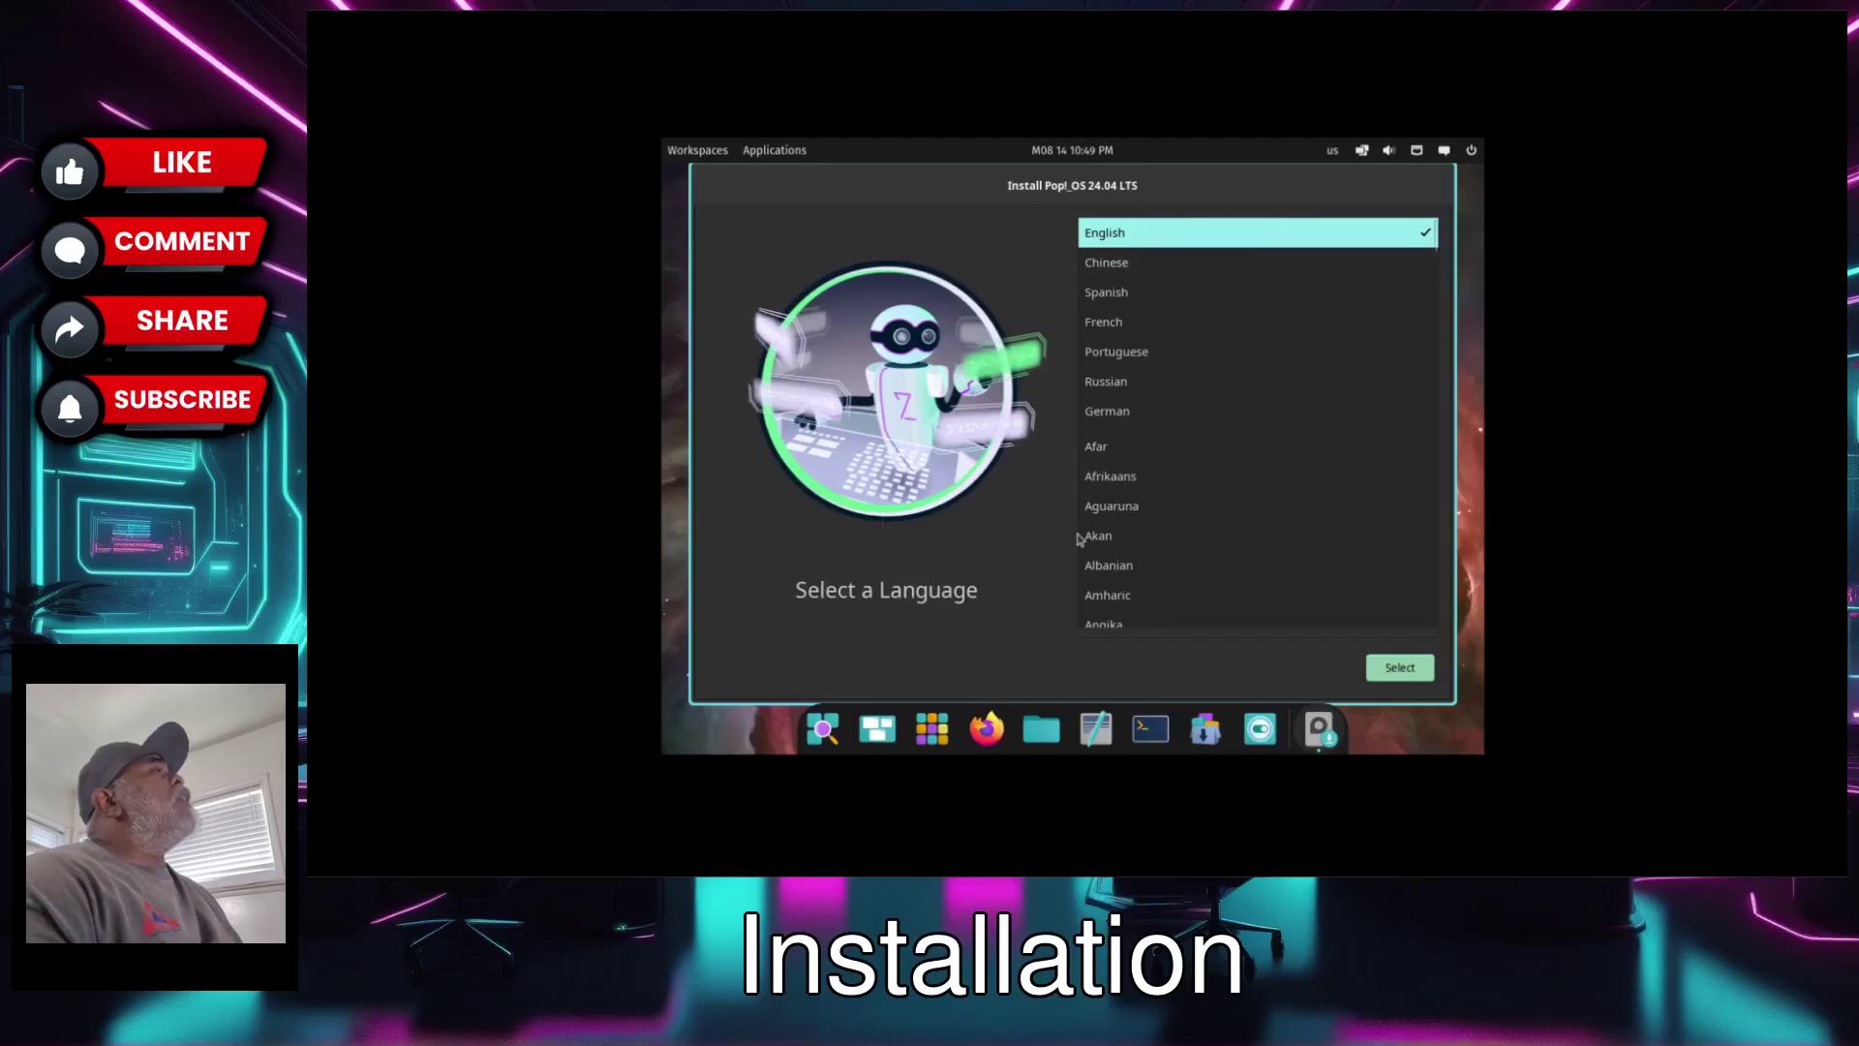
# - Set the installer language to English (United States) and the keyboard layout to English (US), Default
pyautogui.click(1111, 234)
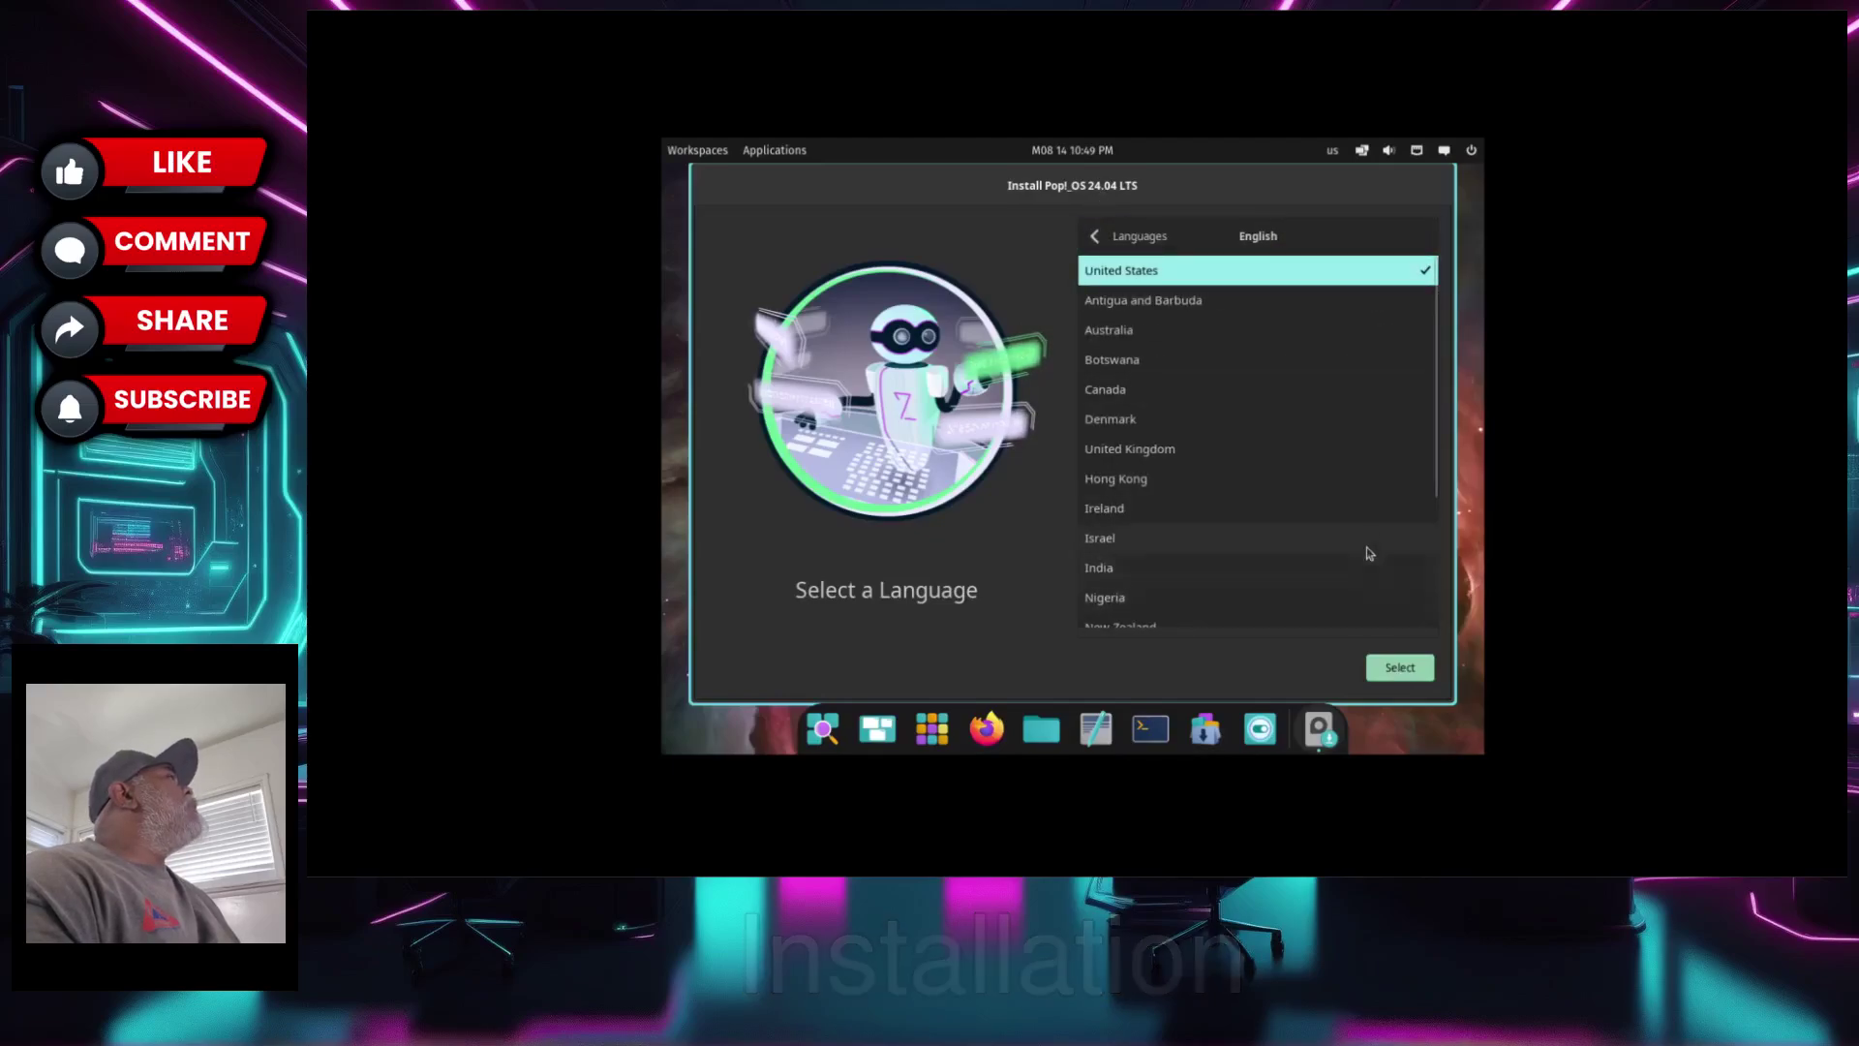
pyautogui.click(1400, 668)
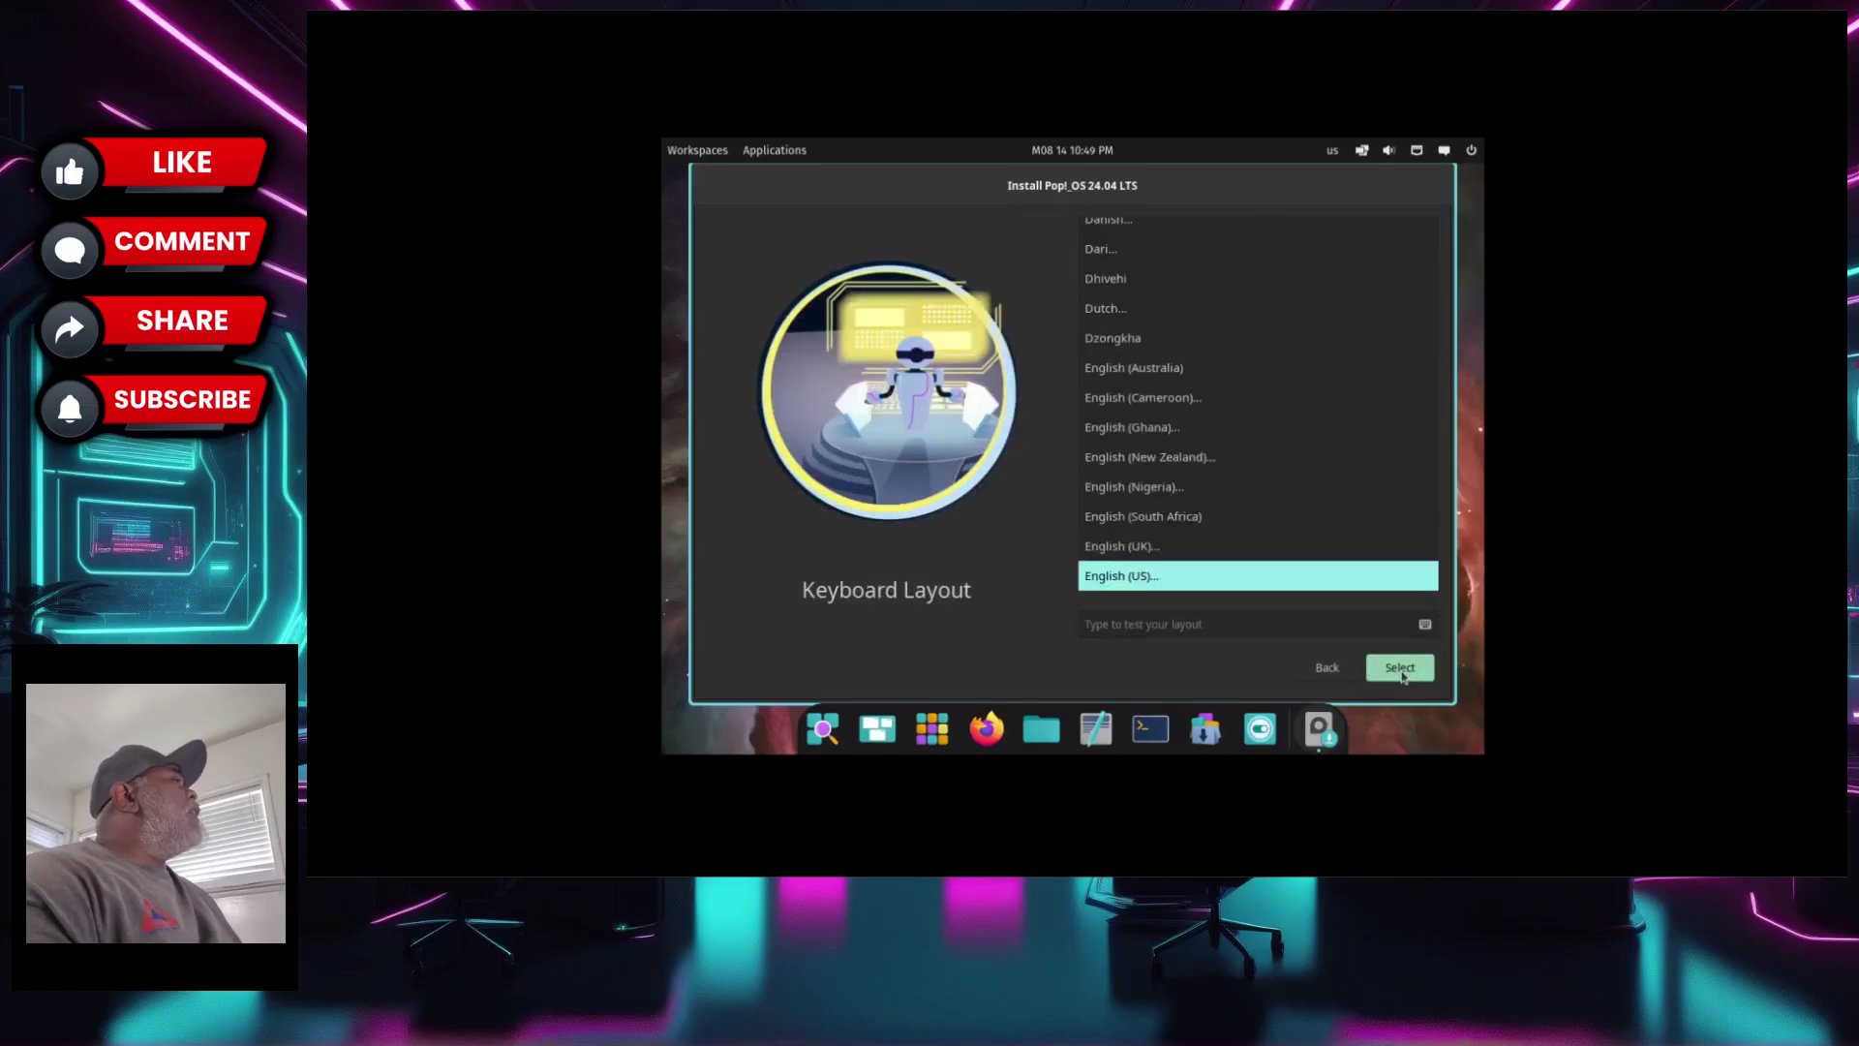
pyautogui.click(1400, 668)
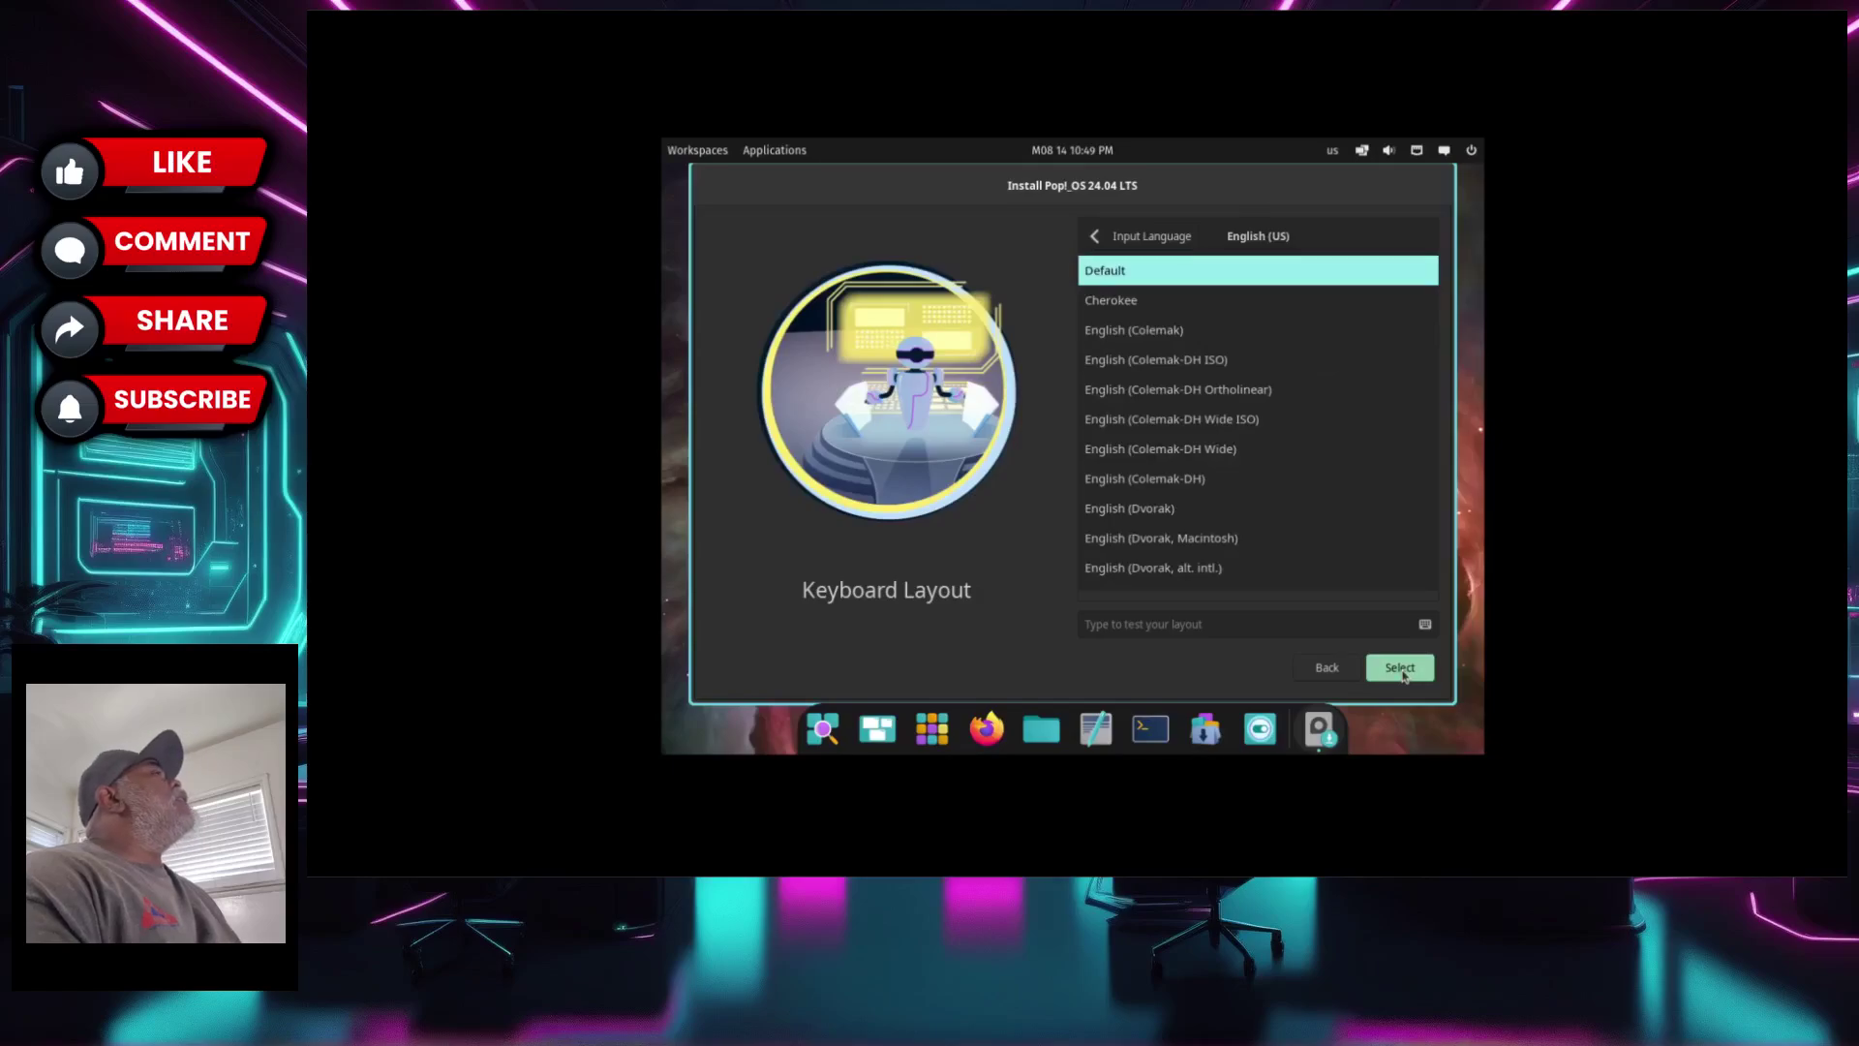
pyautogui.click(1400, 668)
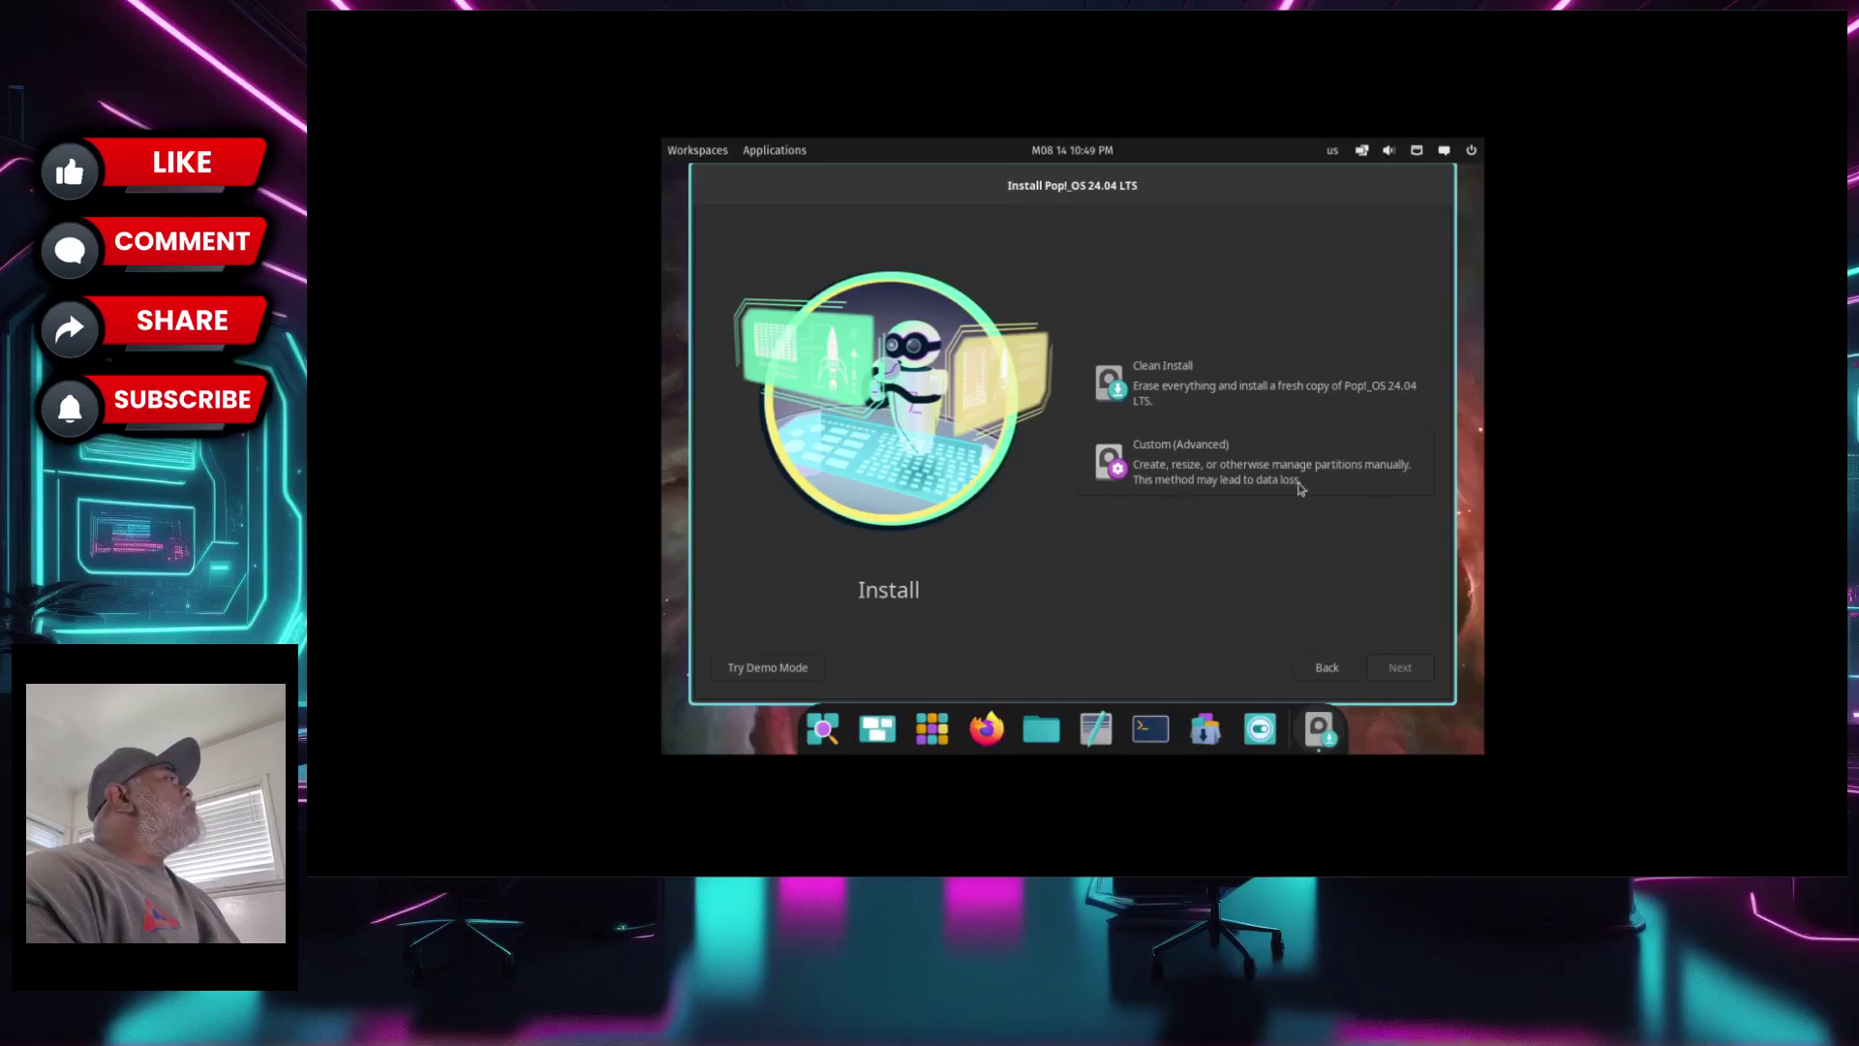
# - Choose a Clean Install and erase the Virtio Block Device as the target drive
pyautogui.click(1167, 370)
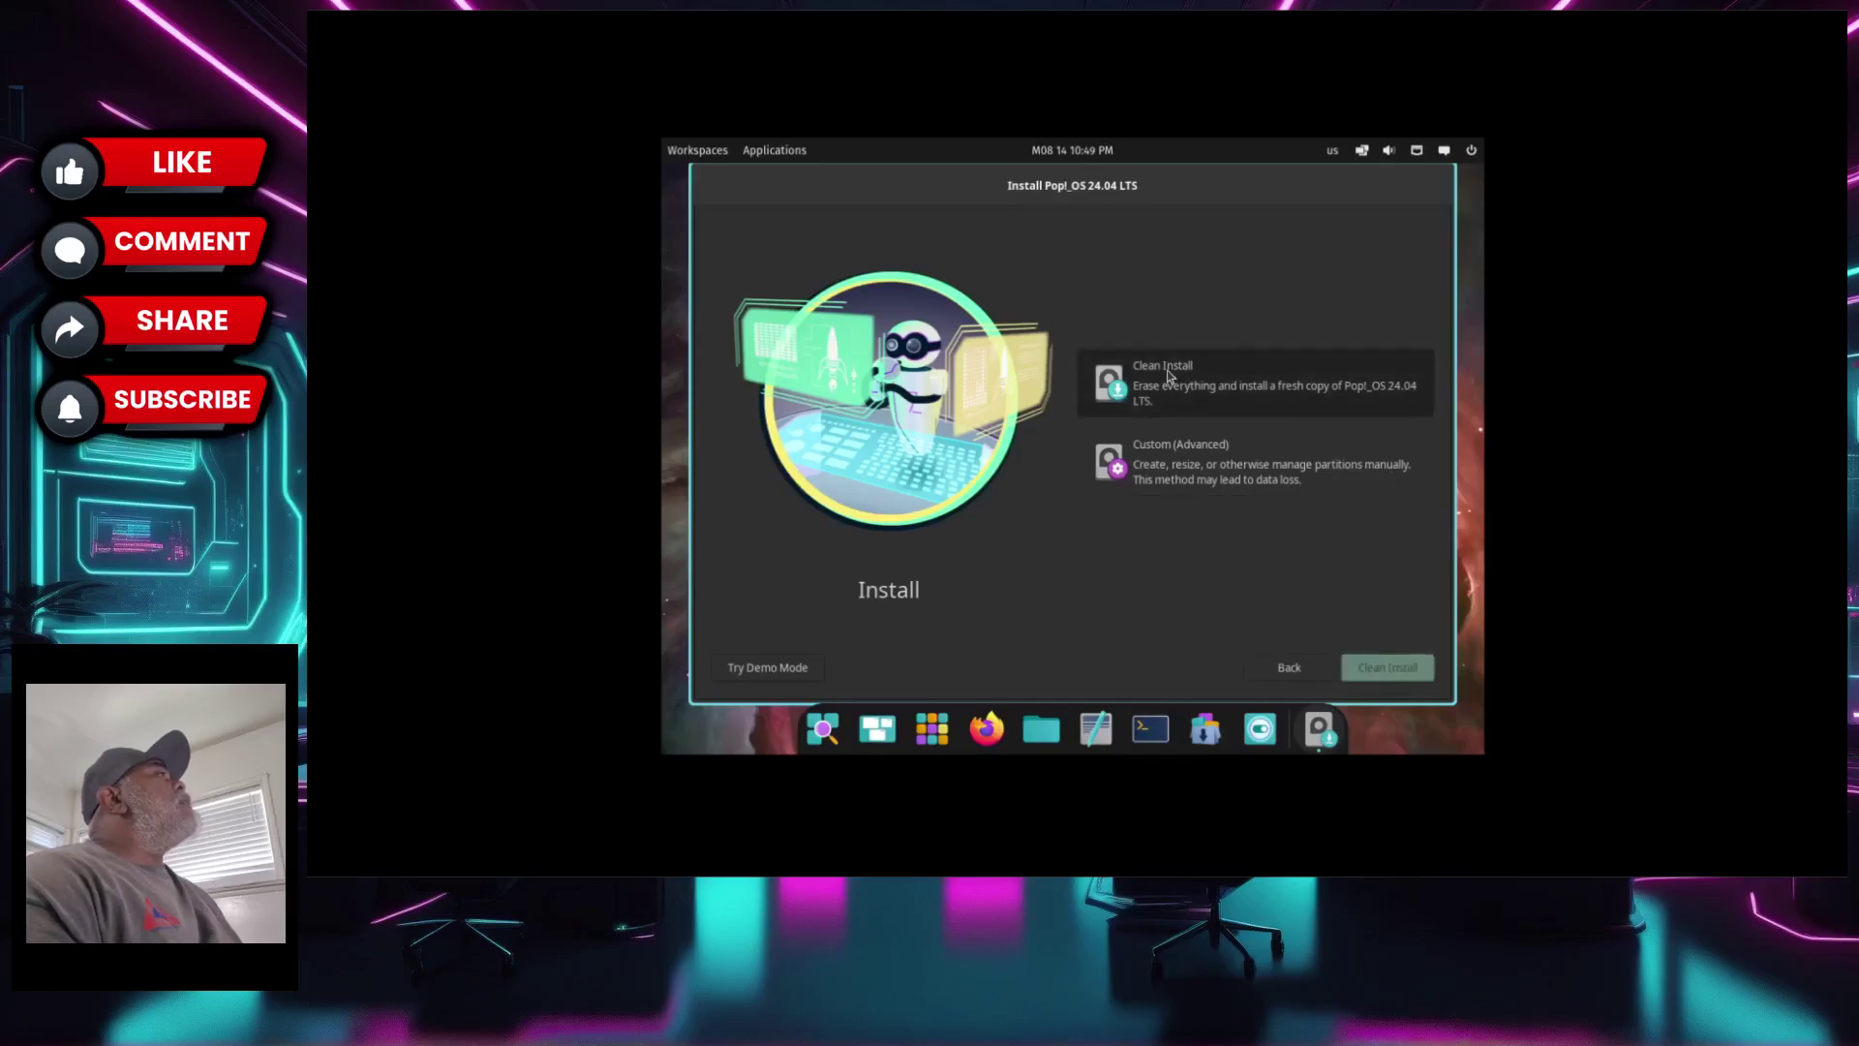
pyautogui.click(1389, 670)
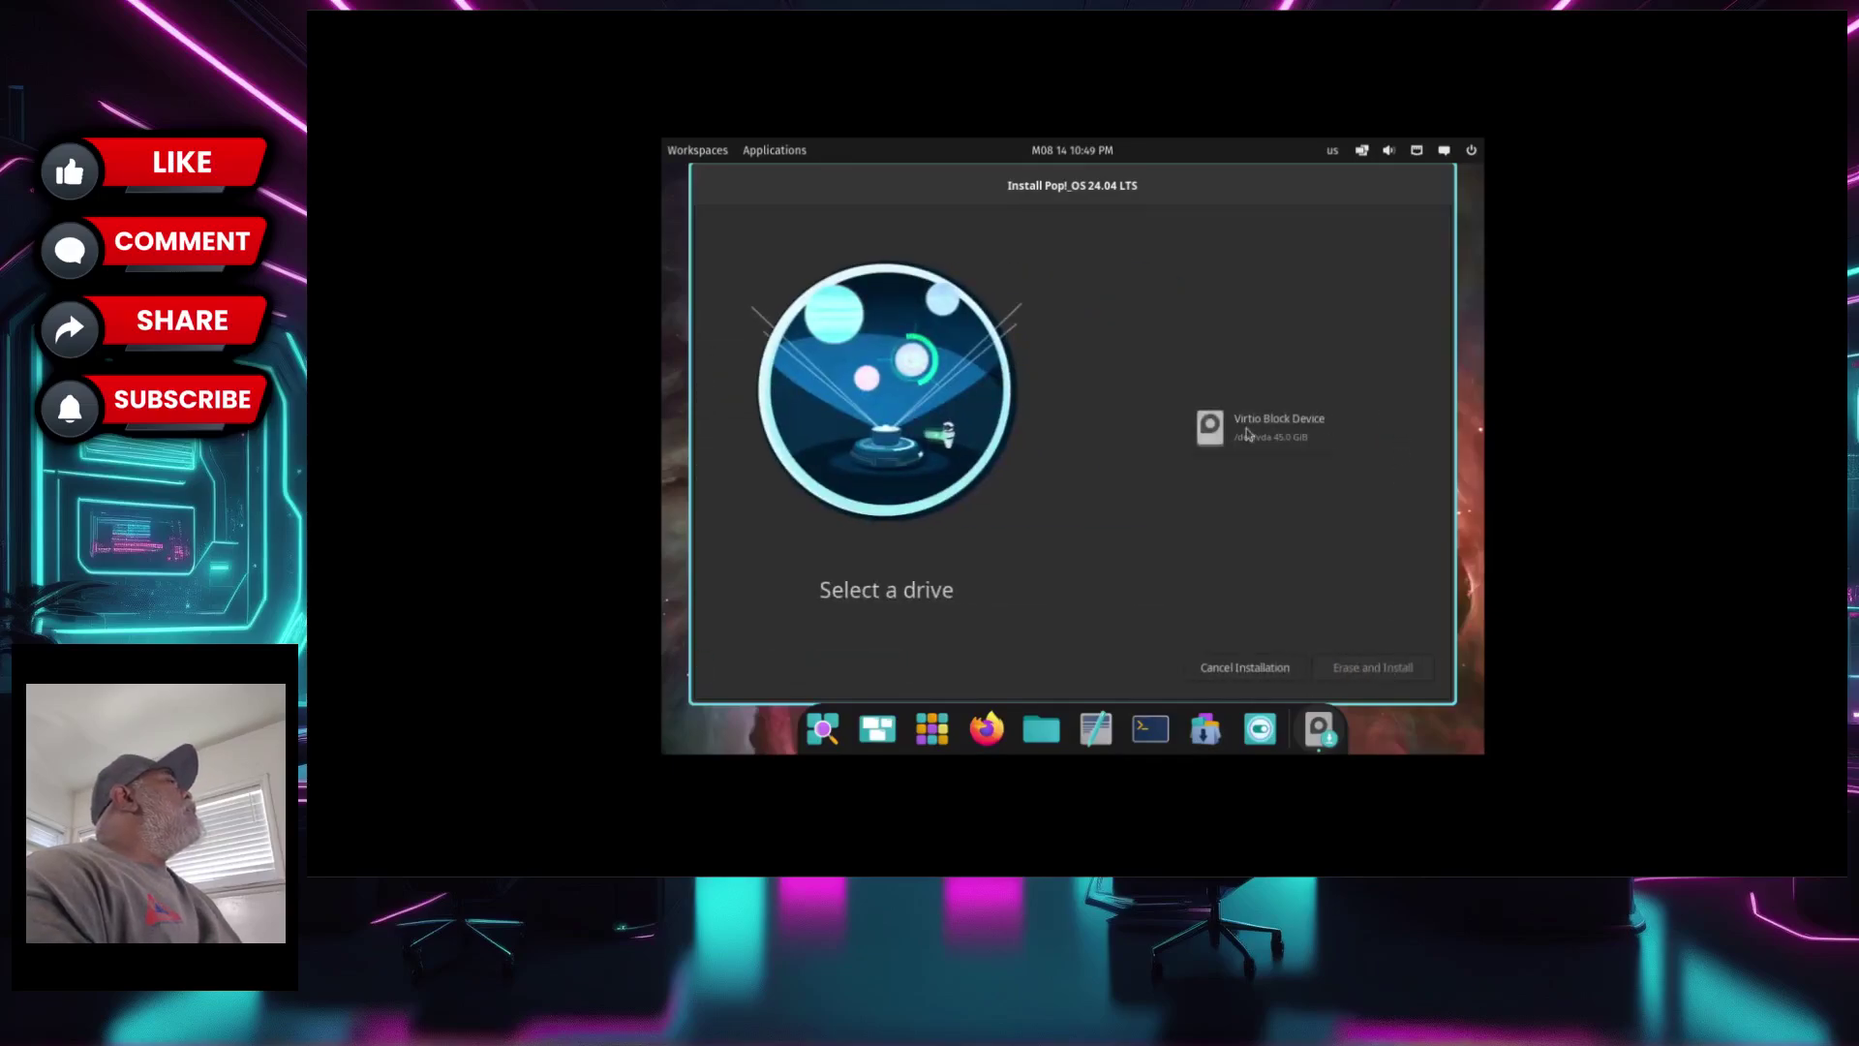
pyautogui.click(1260, 438)
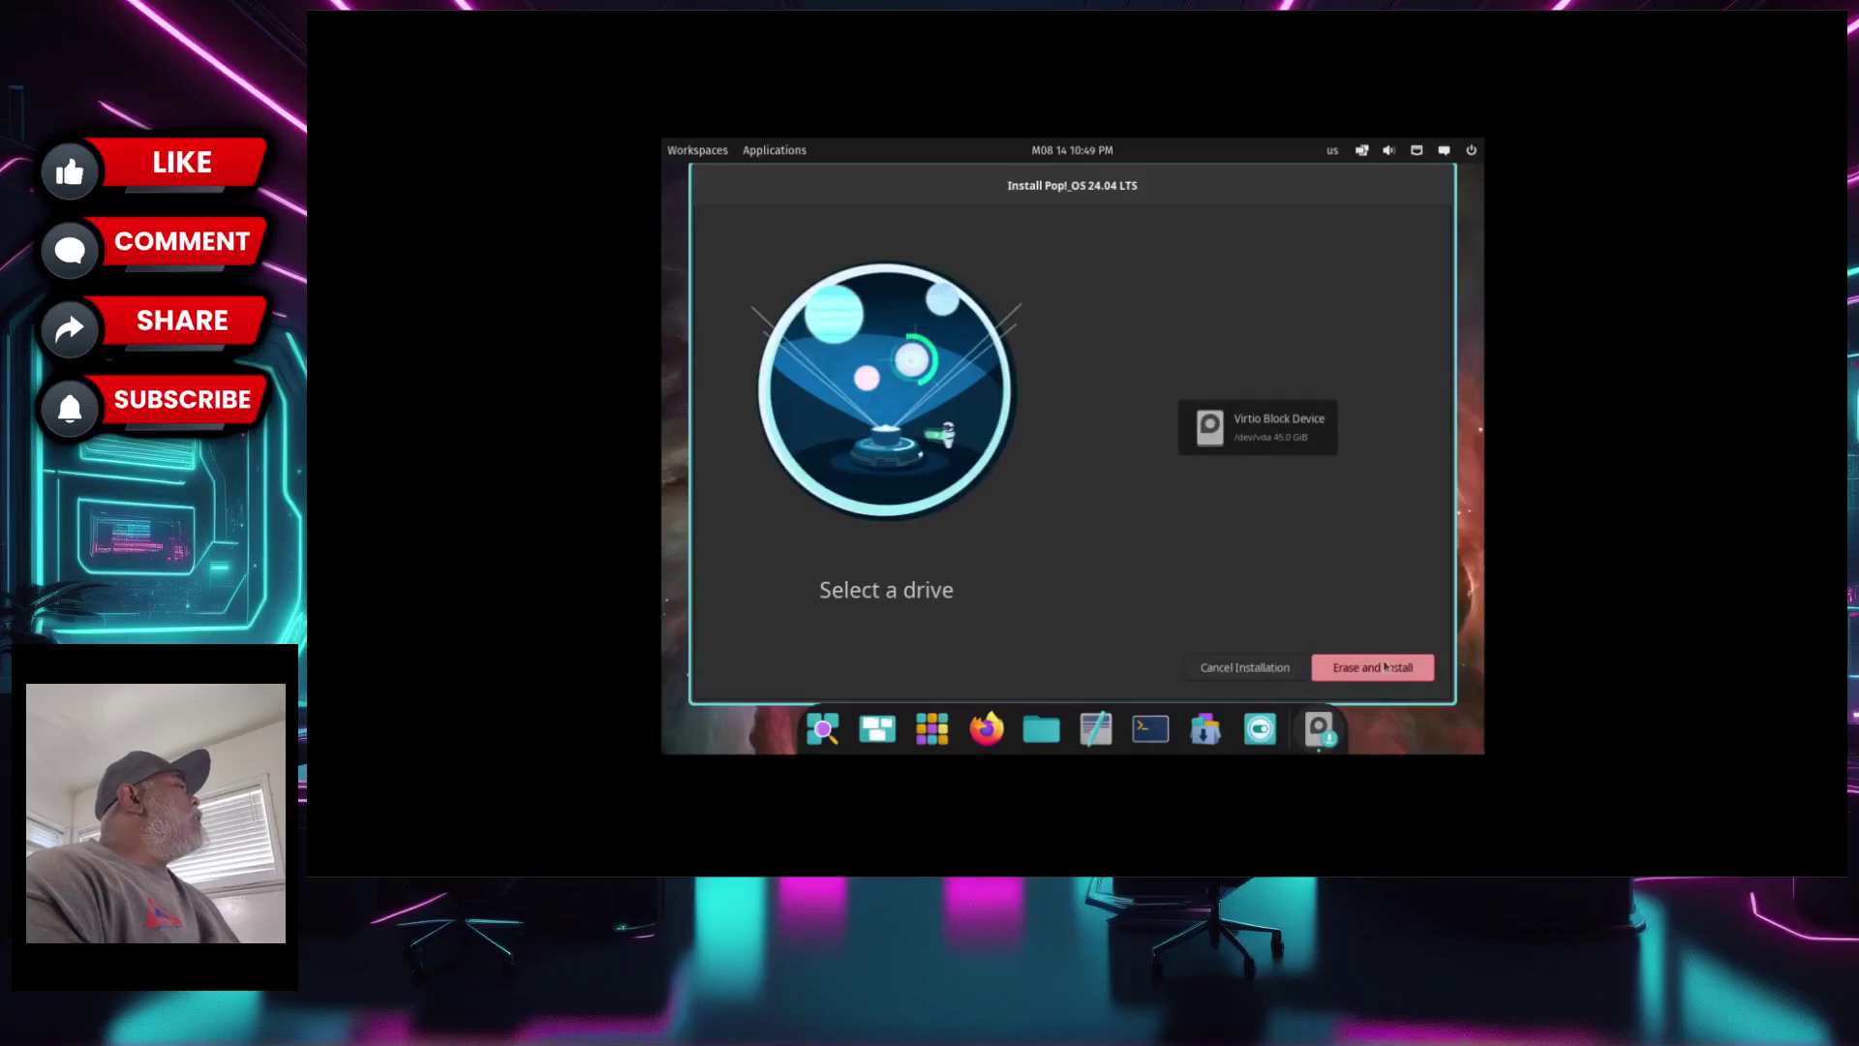
pyautogui.click(1366, 668)
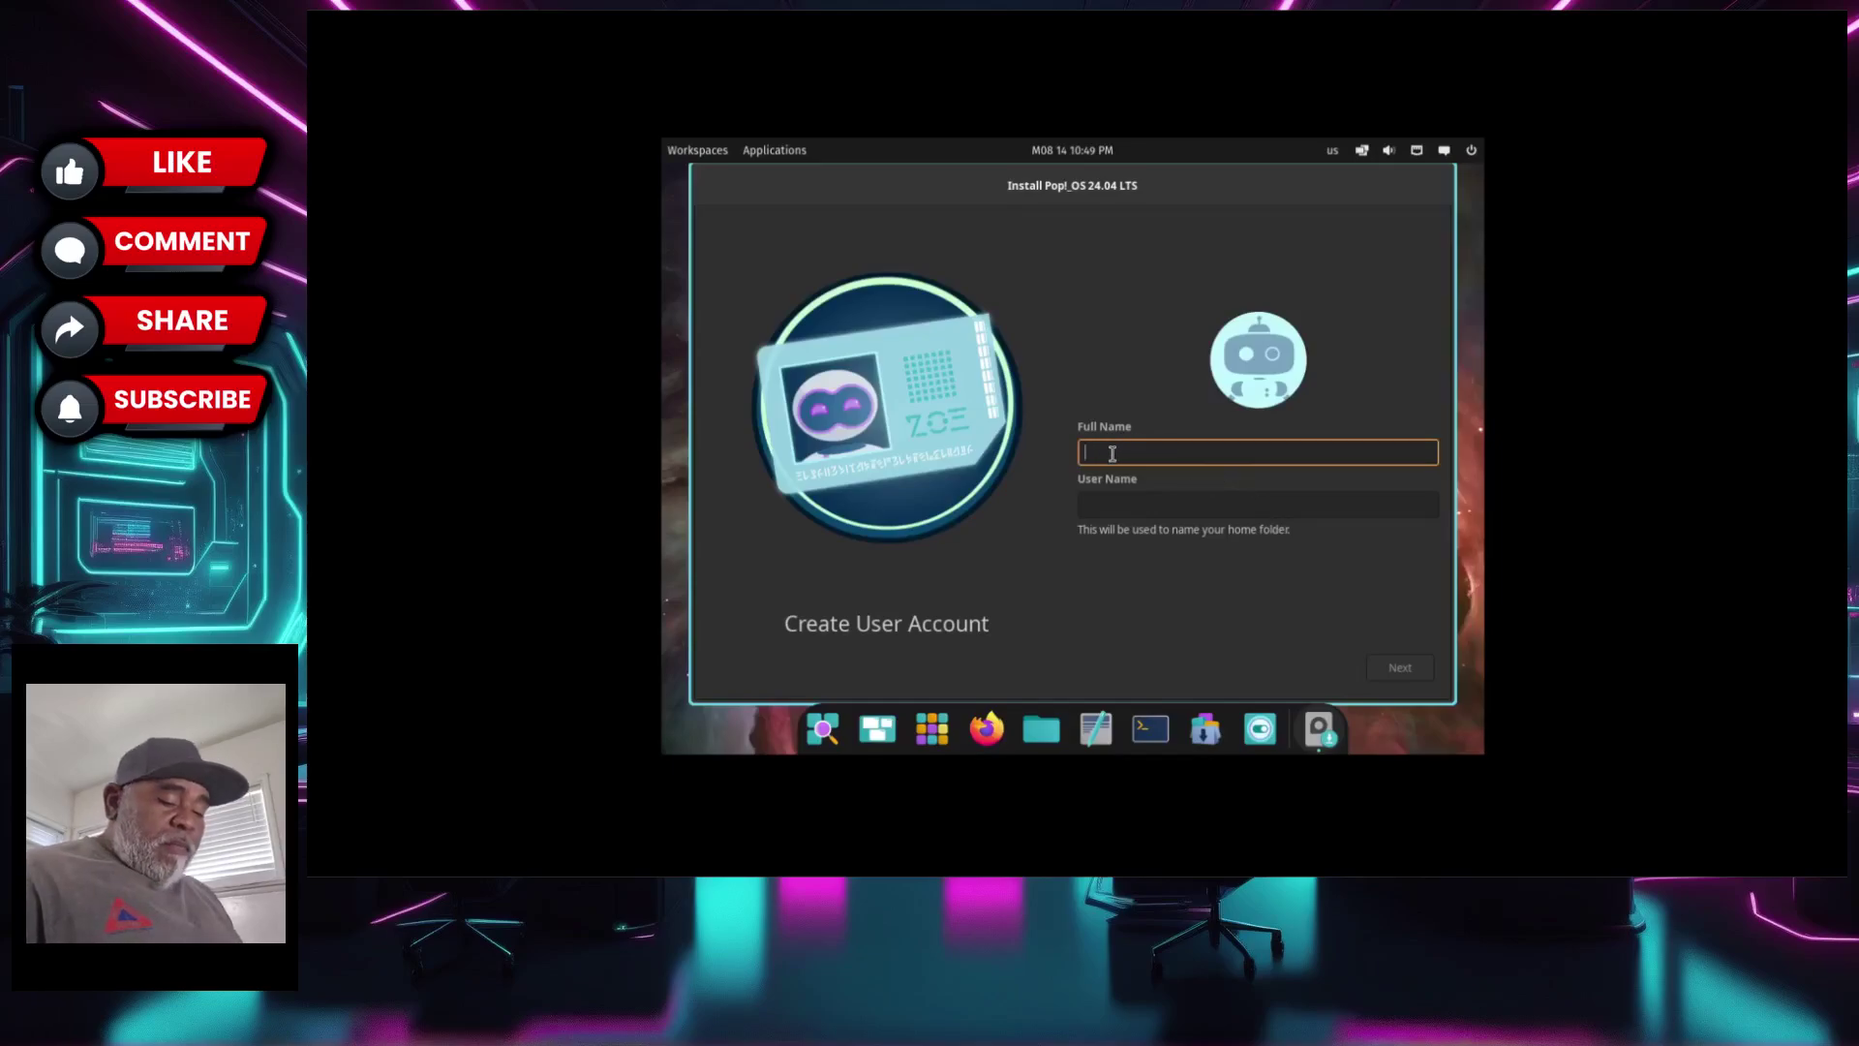
# - Enter LinuxHub as the account's full name, keep the generated user name and continue
pyautogui.write('Linux')
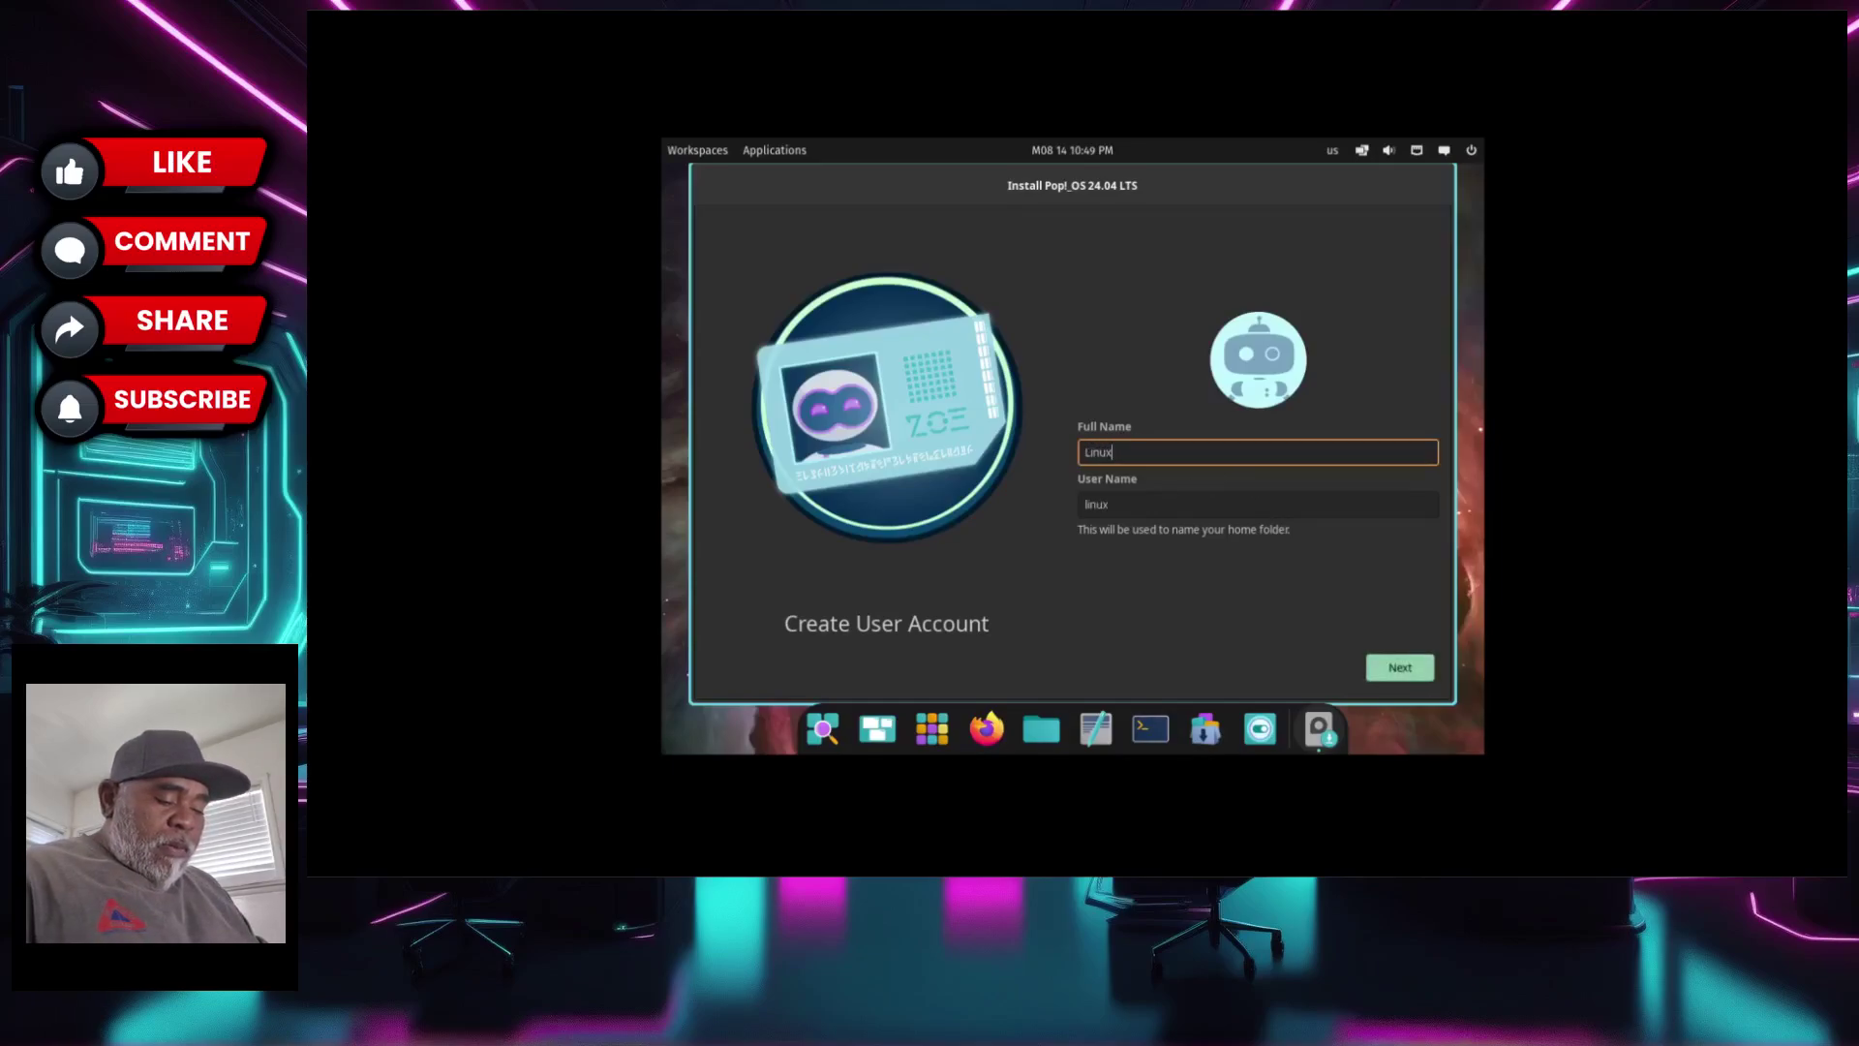
pyautogui.write('Hub')
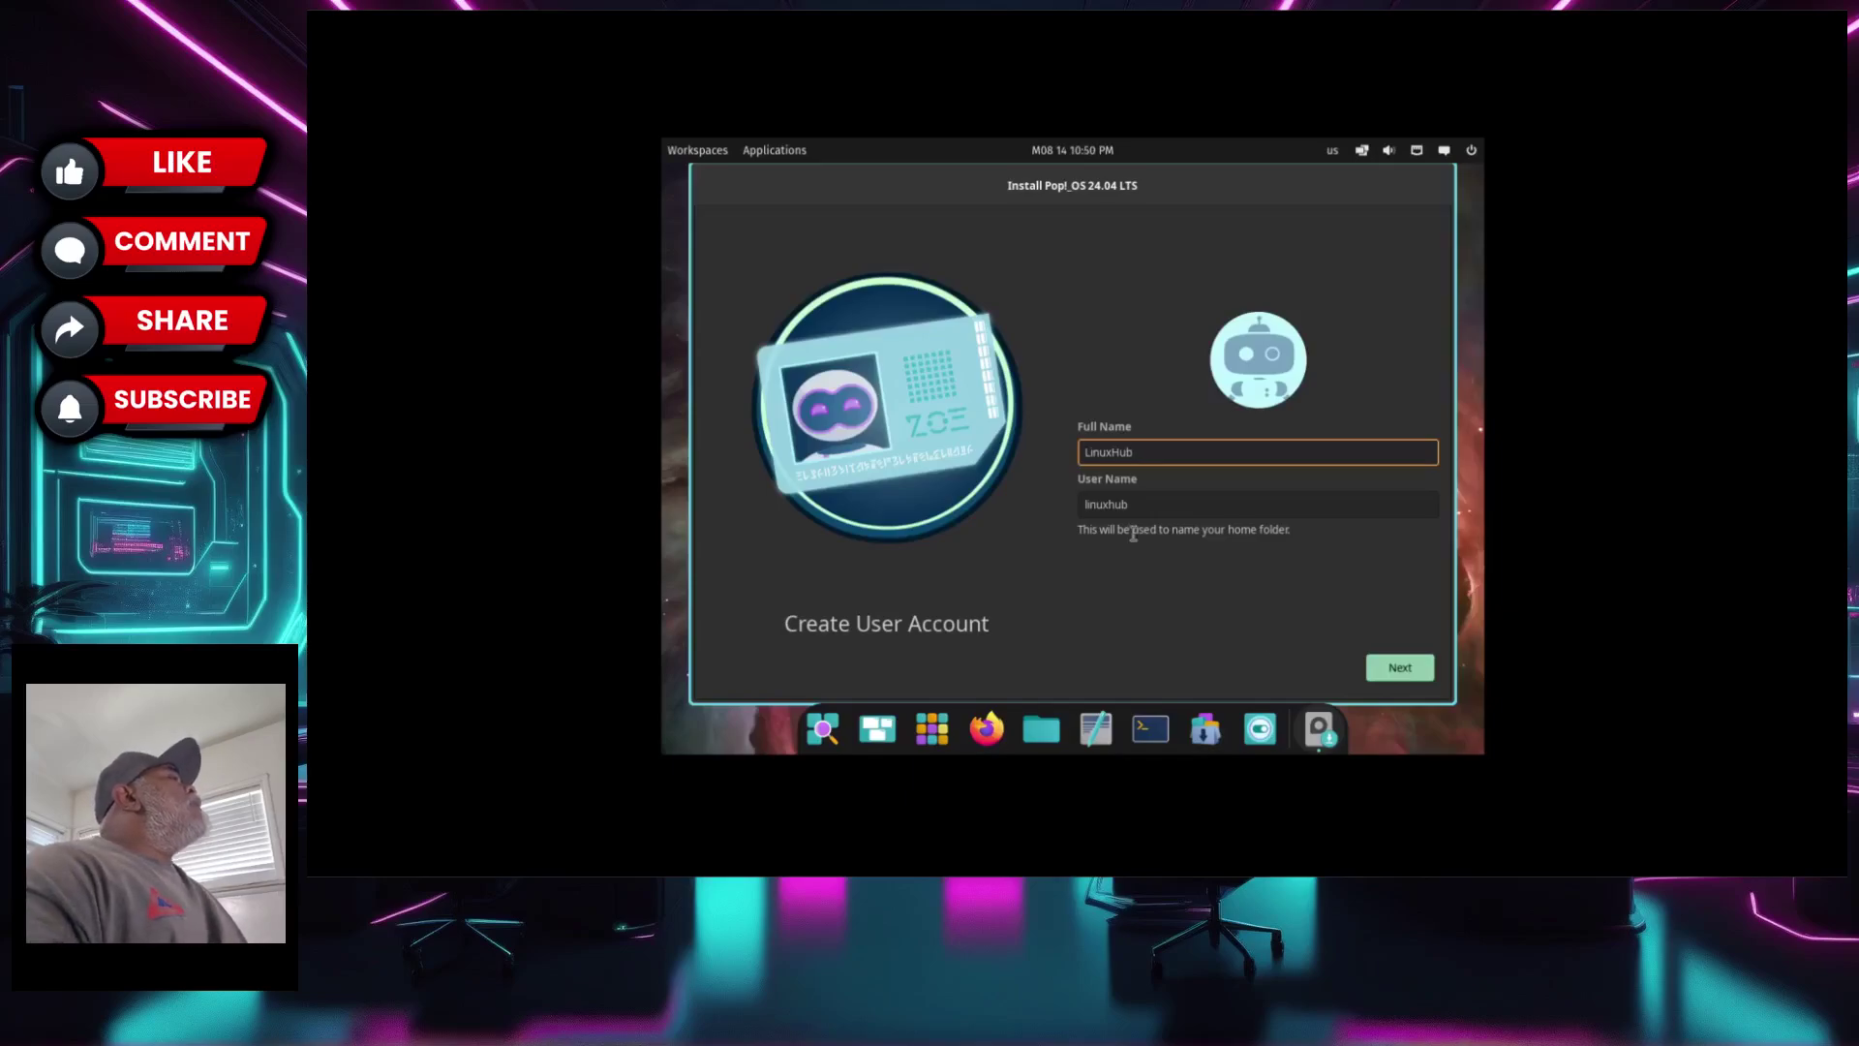
pyautogui.click(1391, 670)
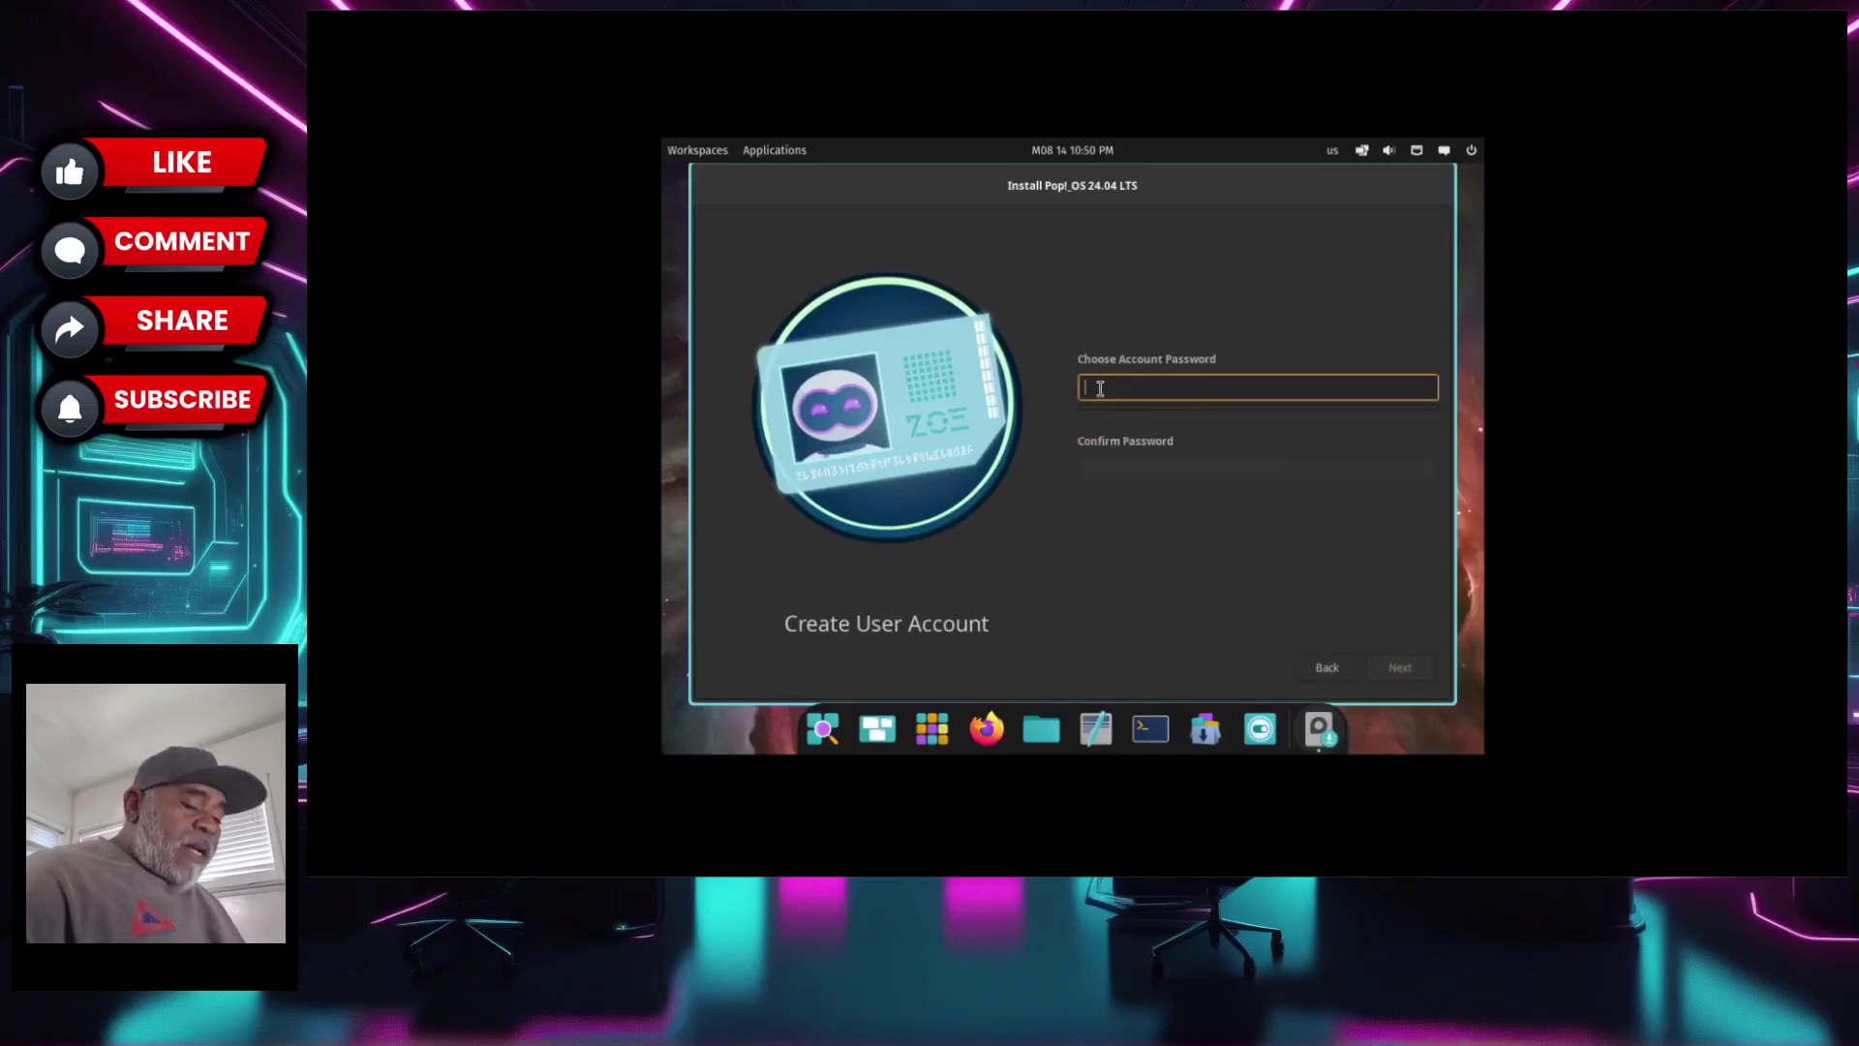
# - Enter and confirm the account password, and continue to drive encryption
pyautogui.write('••')
pyautogui.click(1099, 469)
pyautogui.write('••')
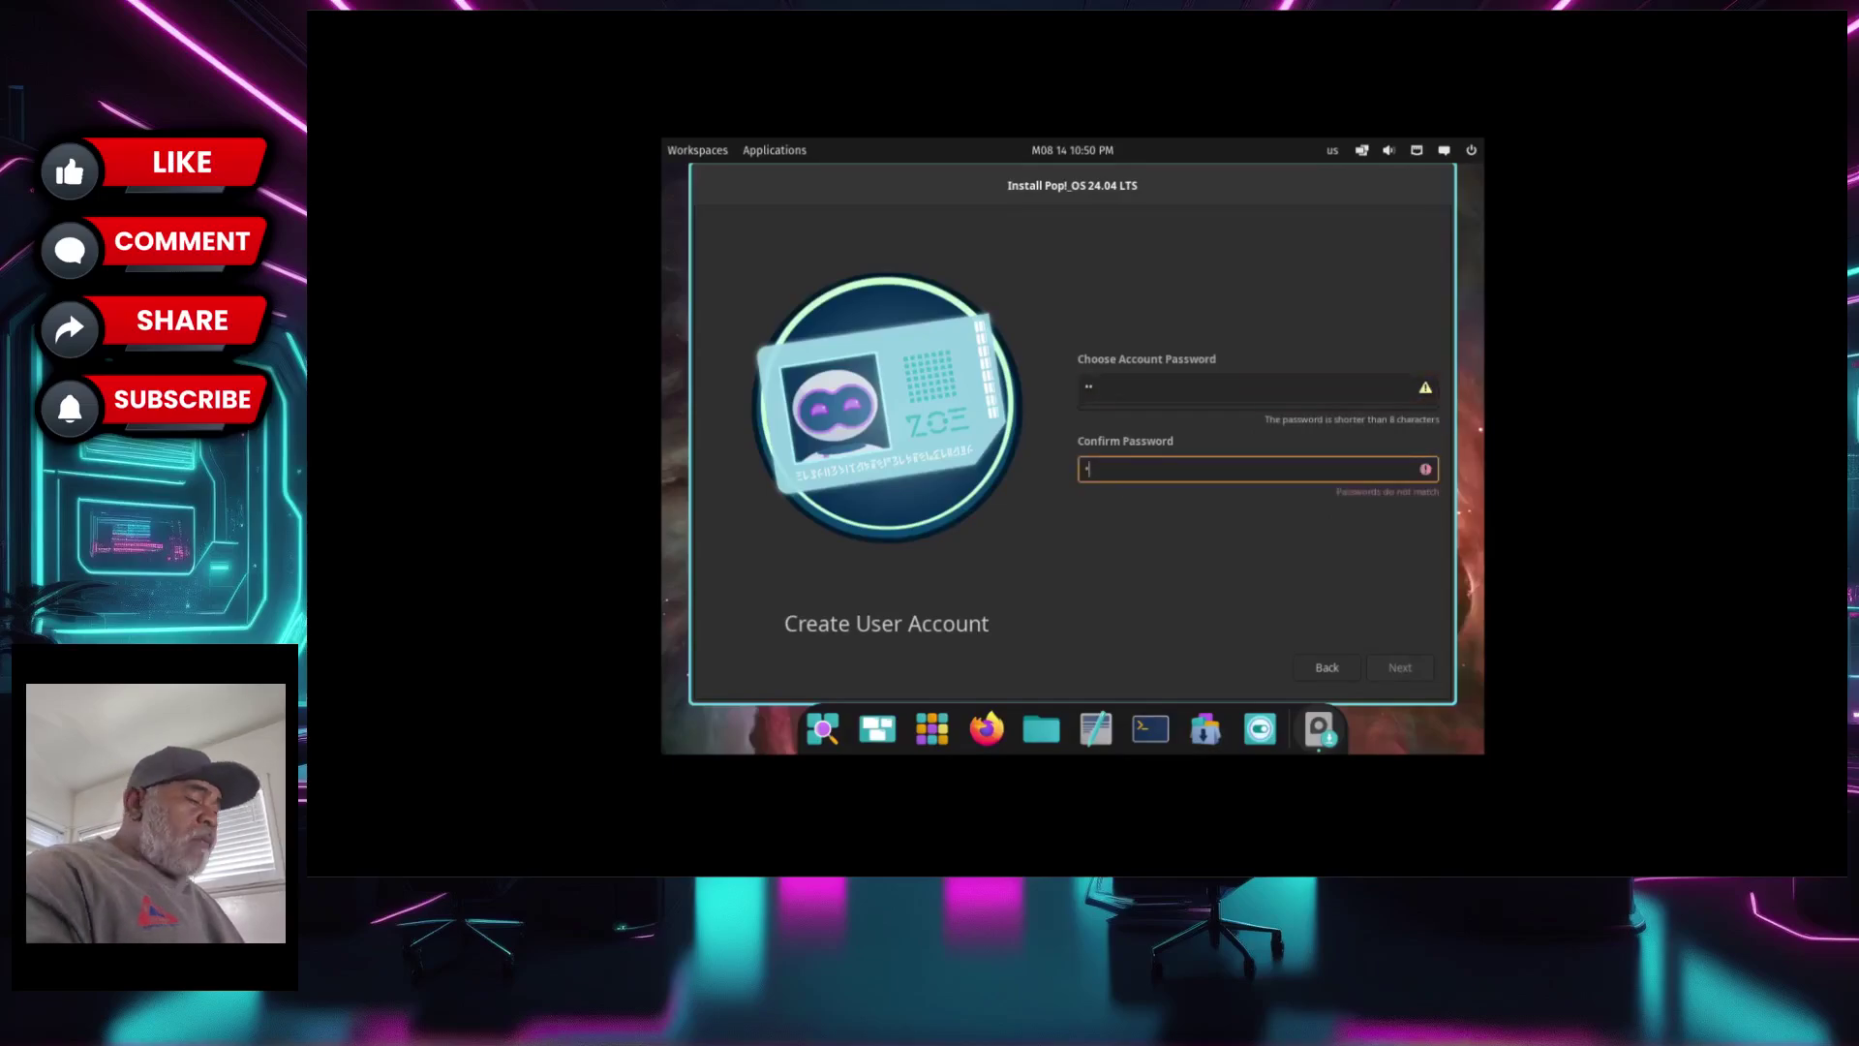
pyautogui.click(1400, 676)
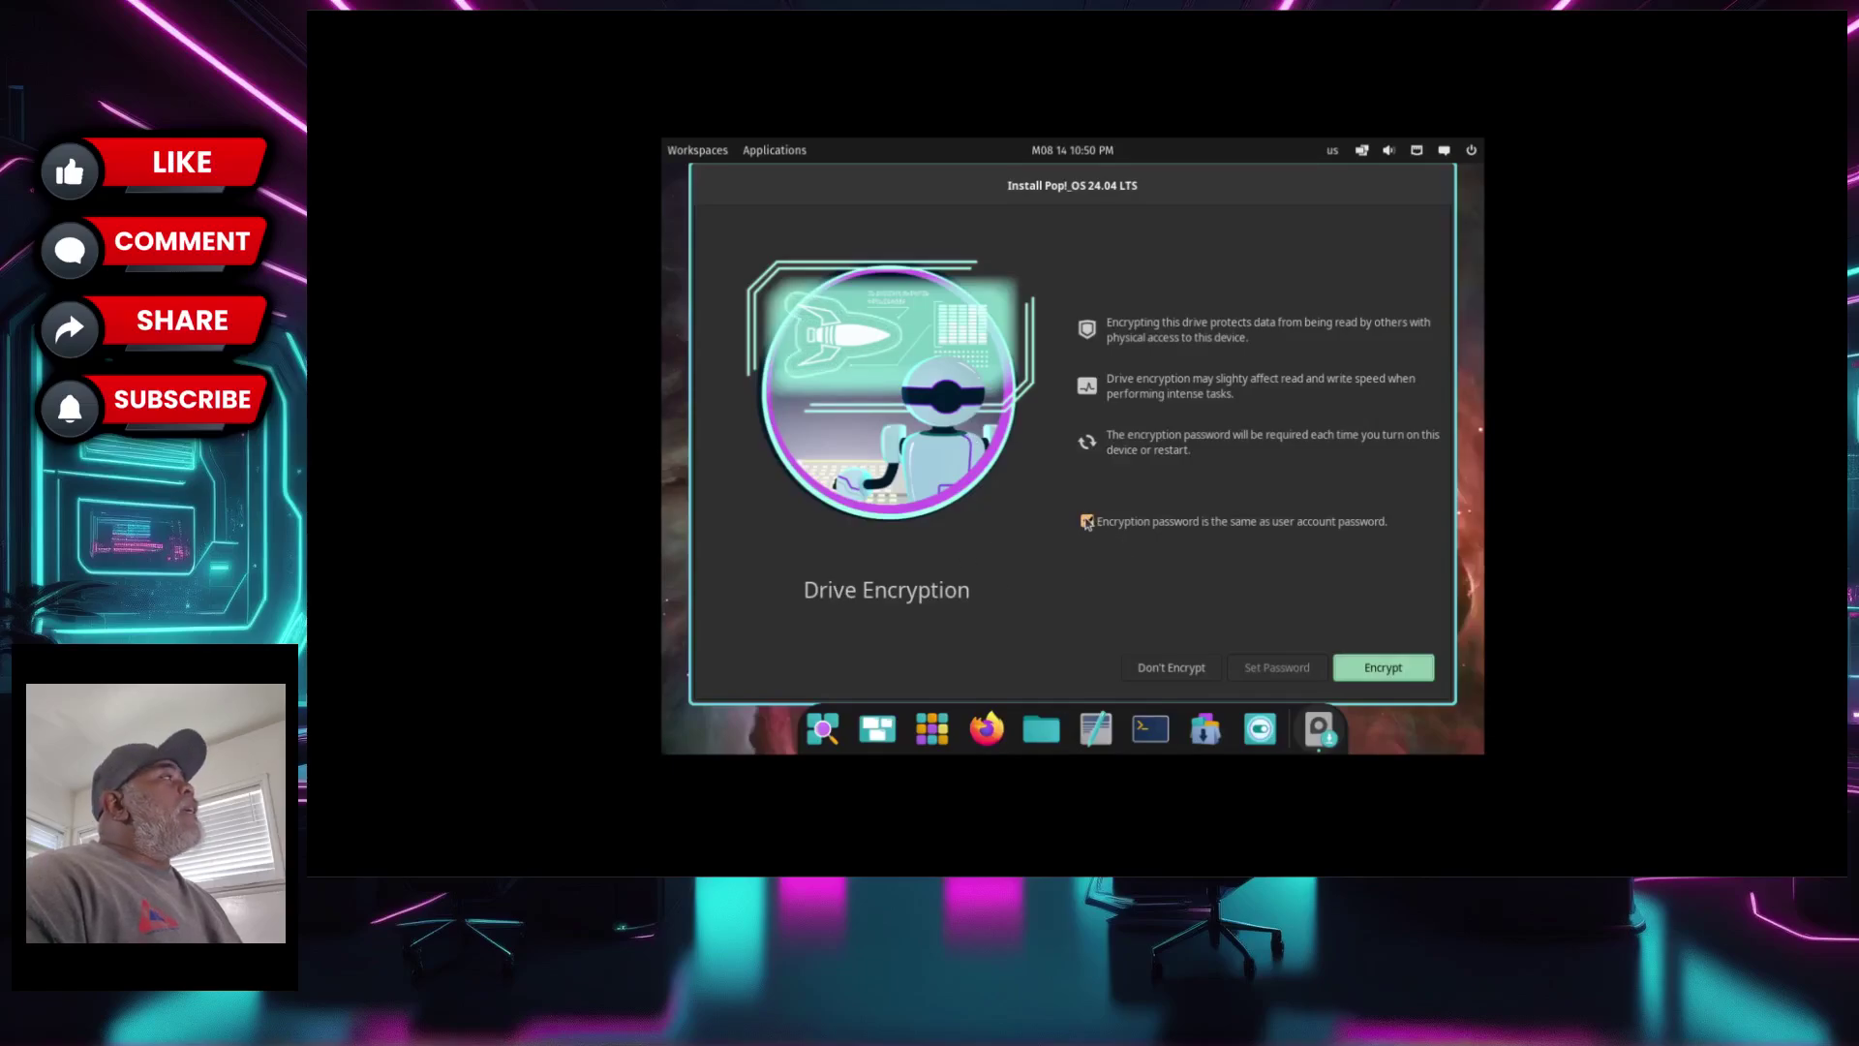
# - Turn off reusing the account password for encryption and proceed without encrypting the drive
pyautogui.click(1086, 522)
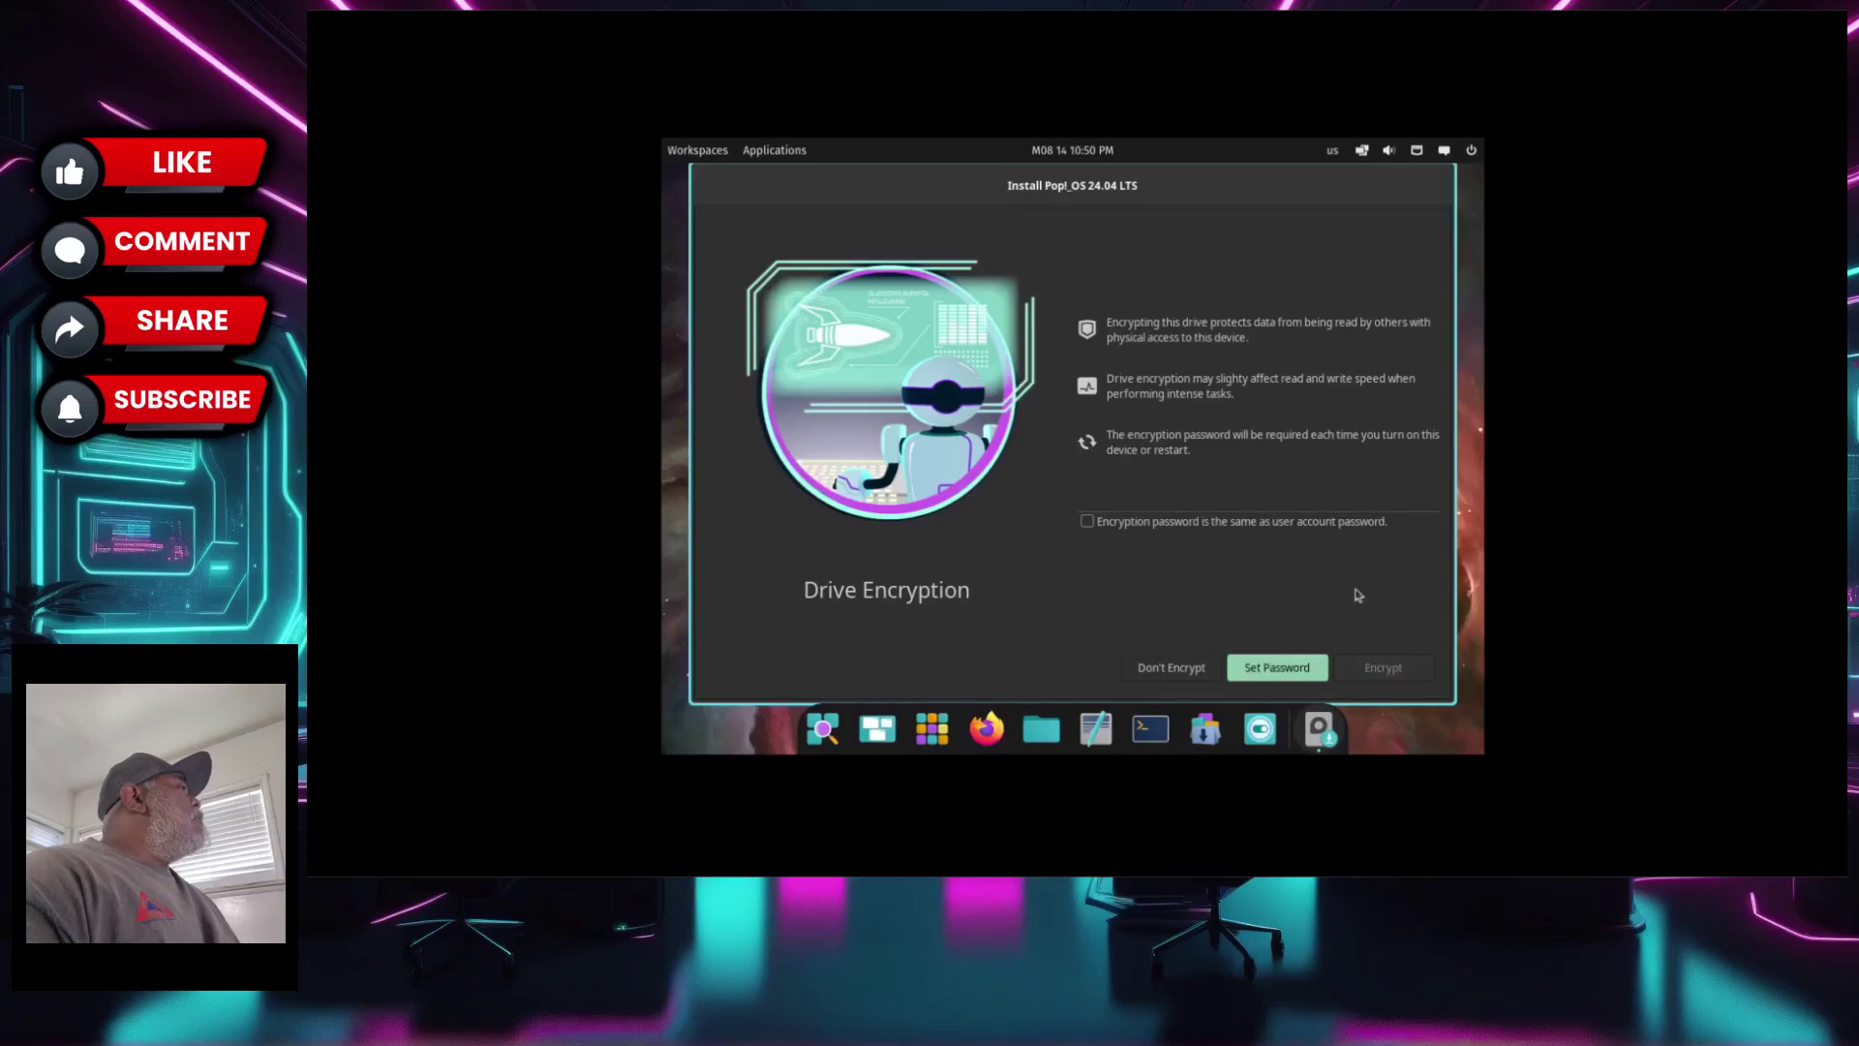
pyautogui.click(1154, 666)
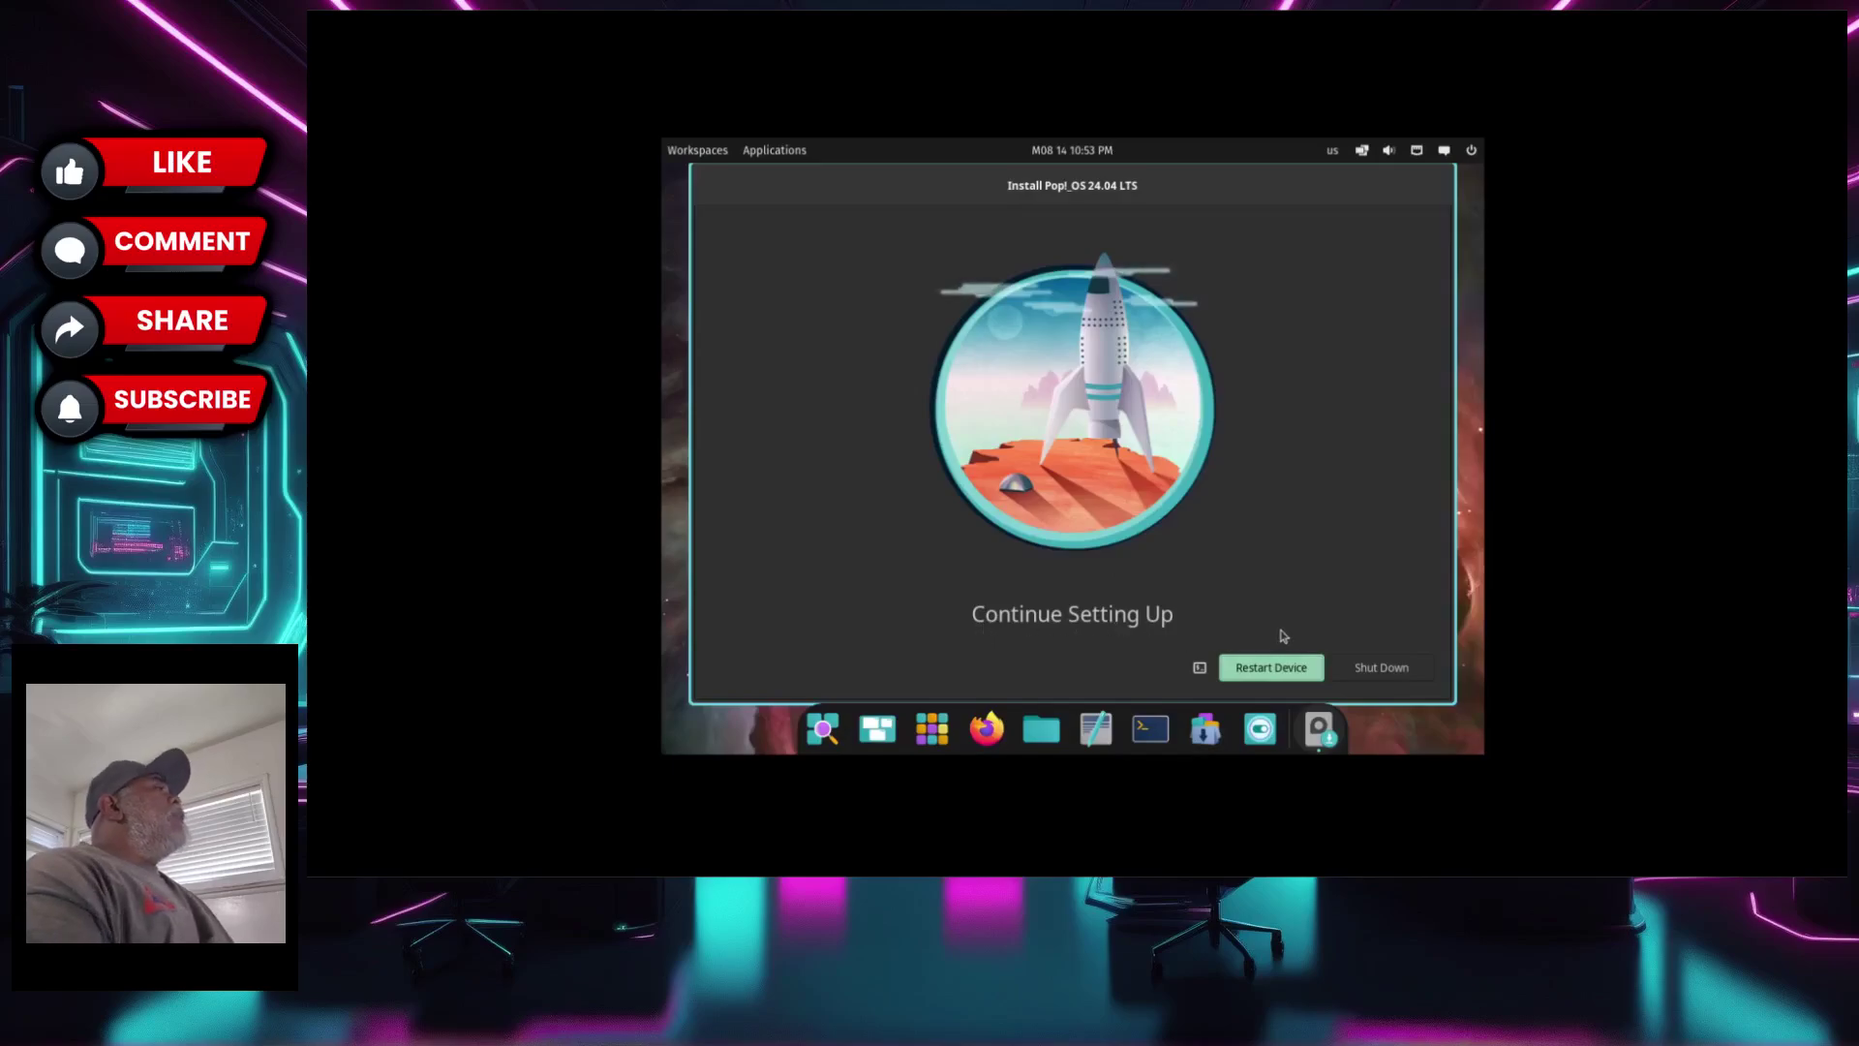
# - Restart the device and log in to the LinuxHub account with the account password
pyautogui.click(1261, 667)
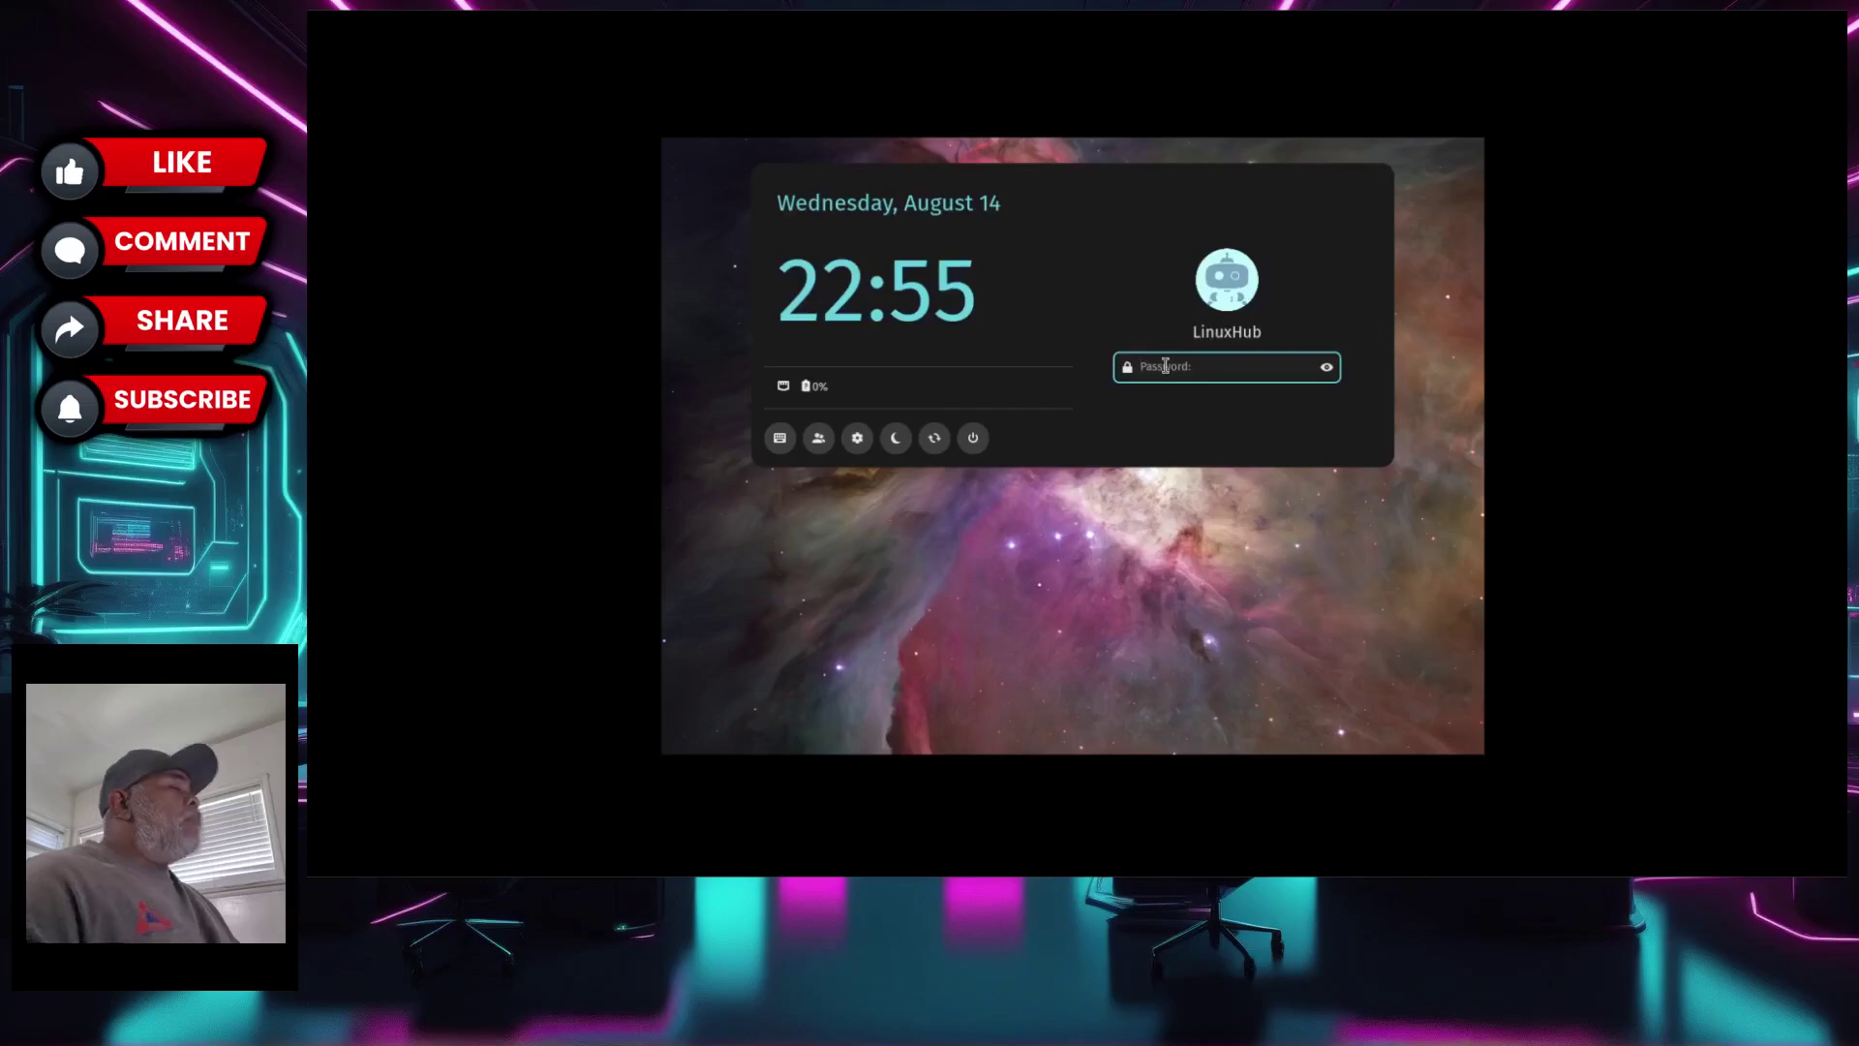
pyautogui.write('p')
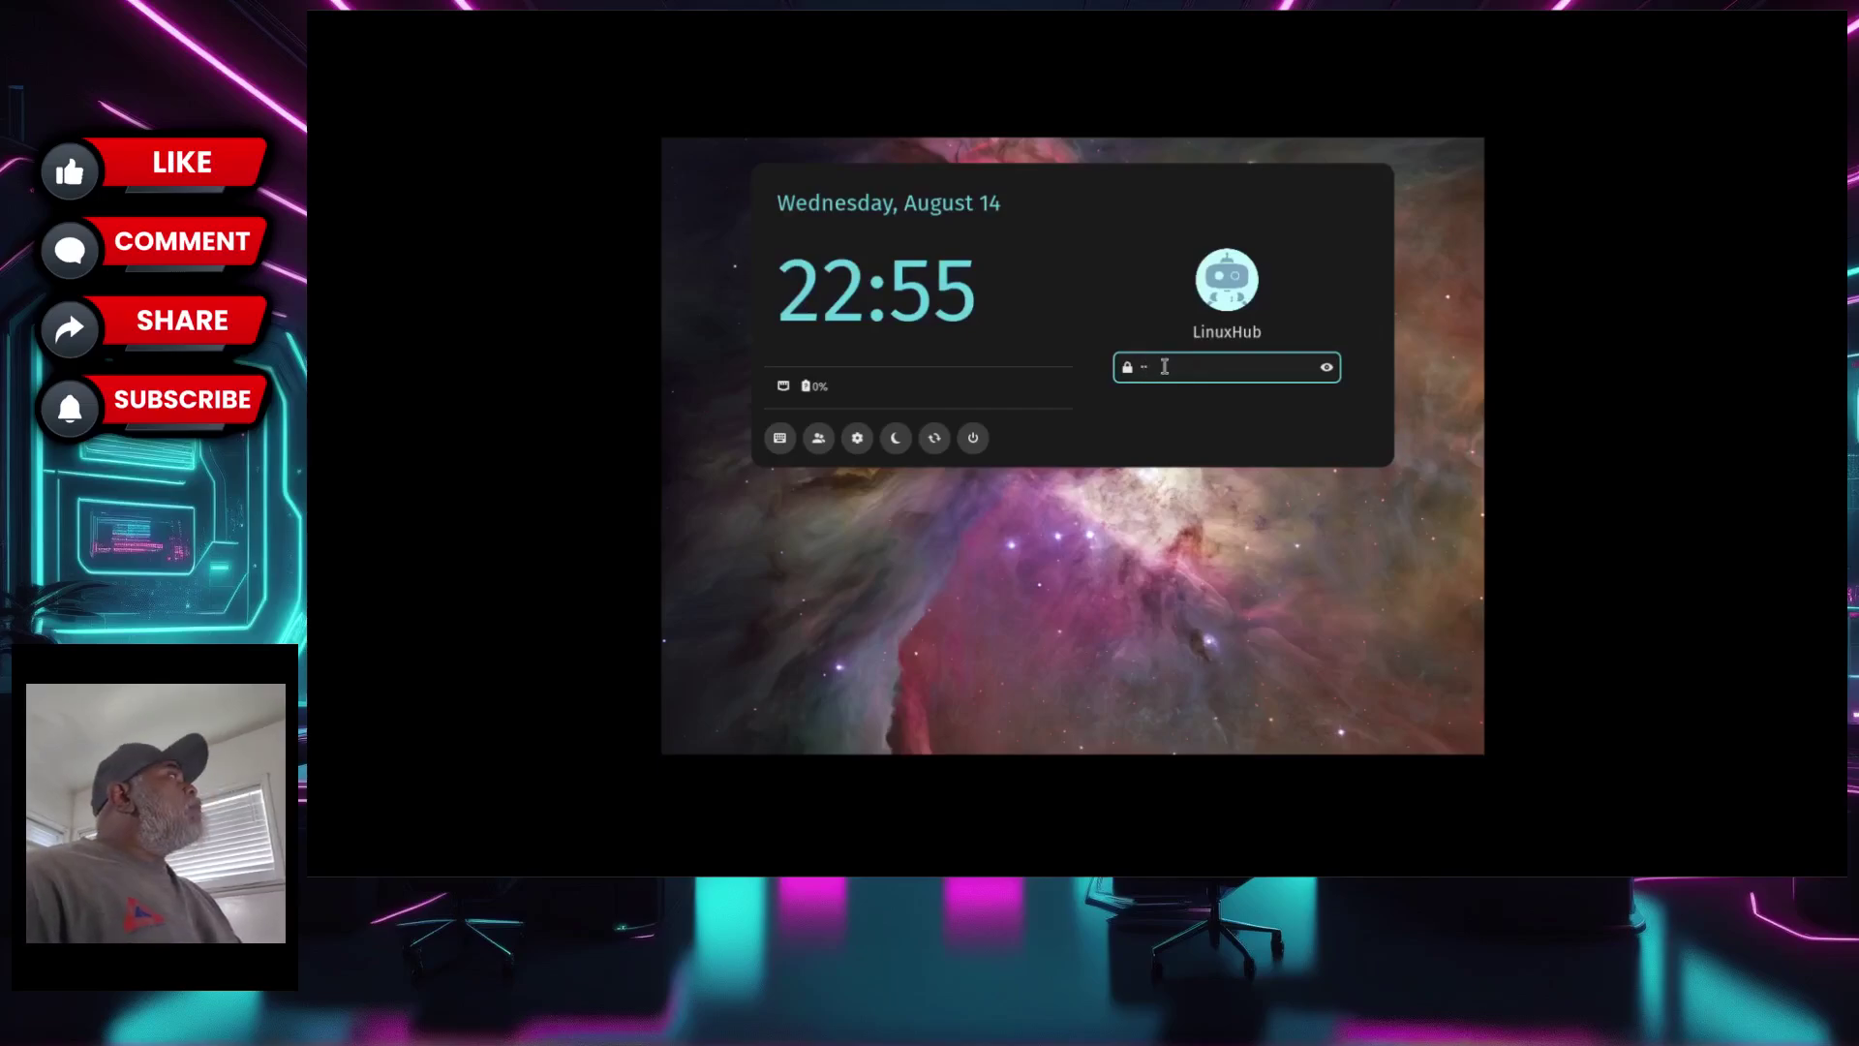
pyautogui.press('Return')
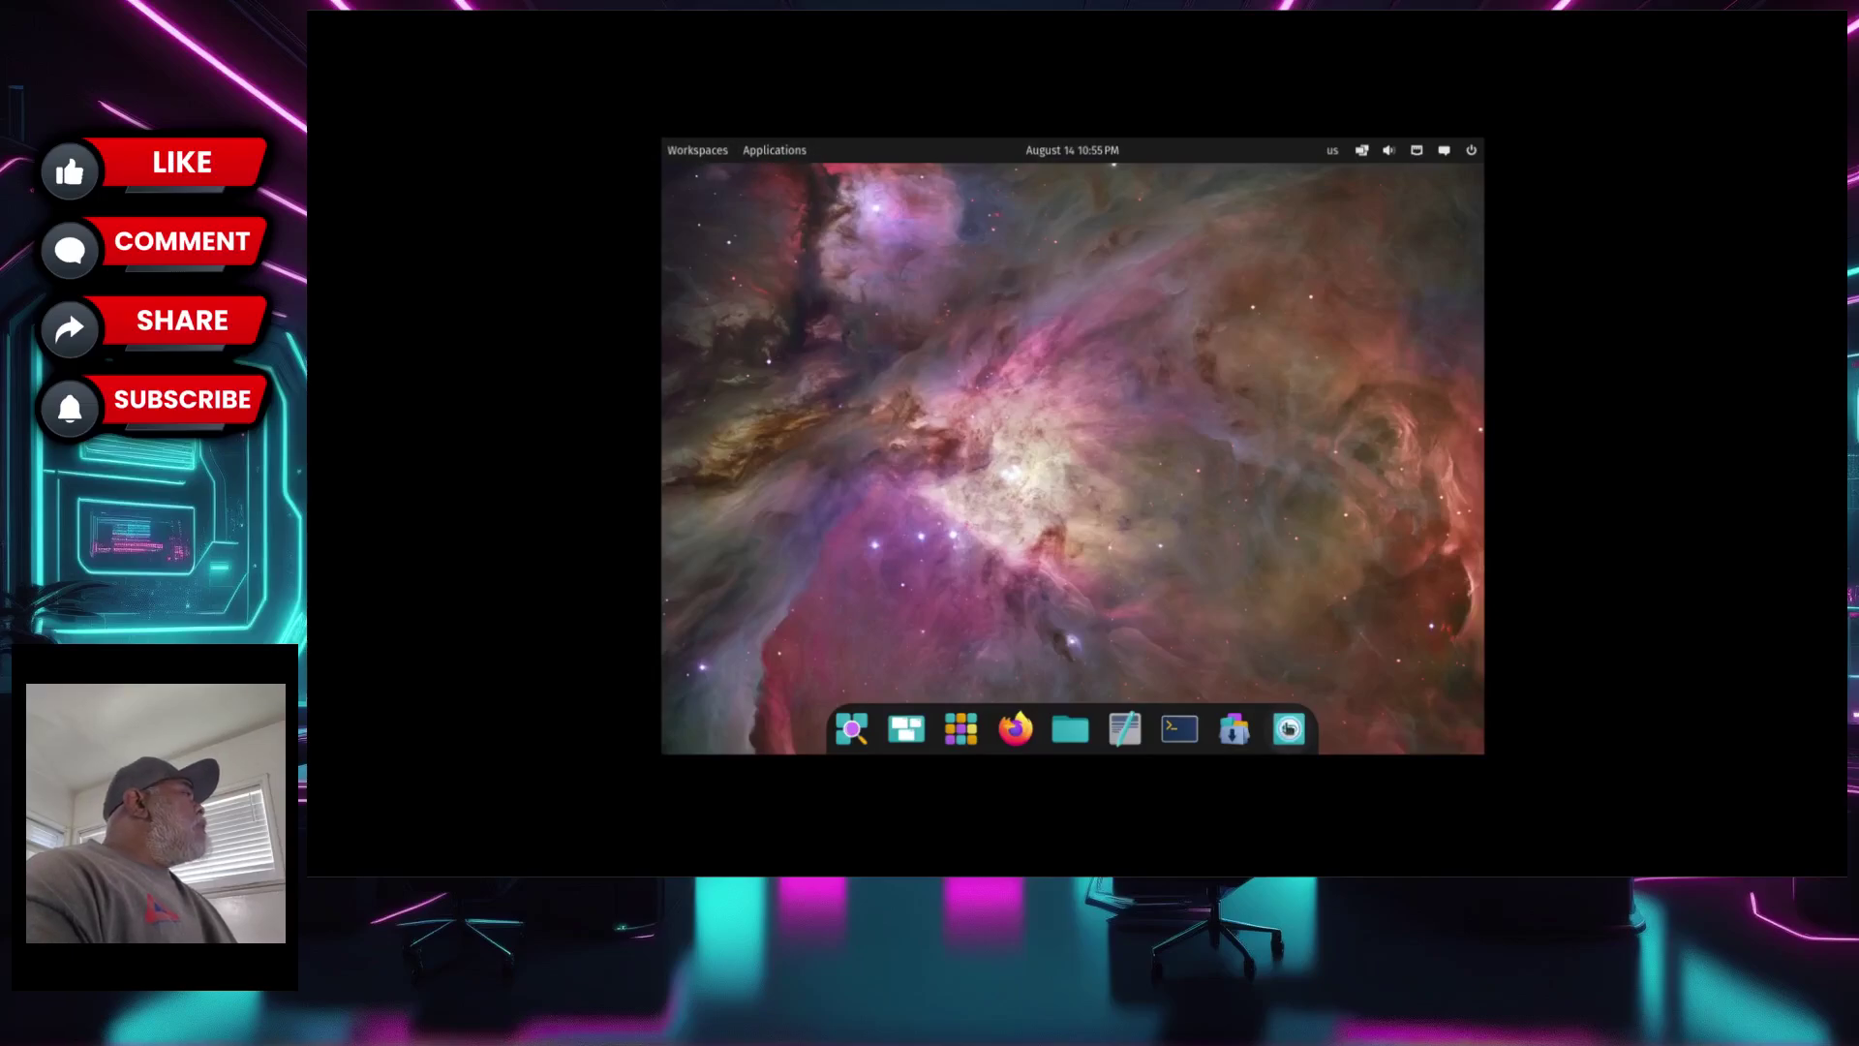
# - Set the display resolution to 1920x1080 in the system settings, keep the changes and close the settings window
pyautogui.click(1289, 728)
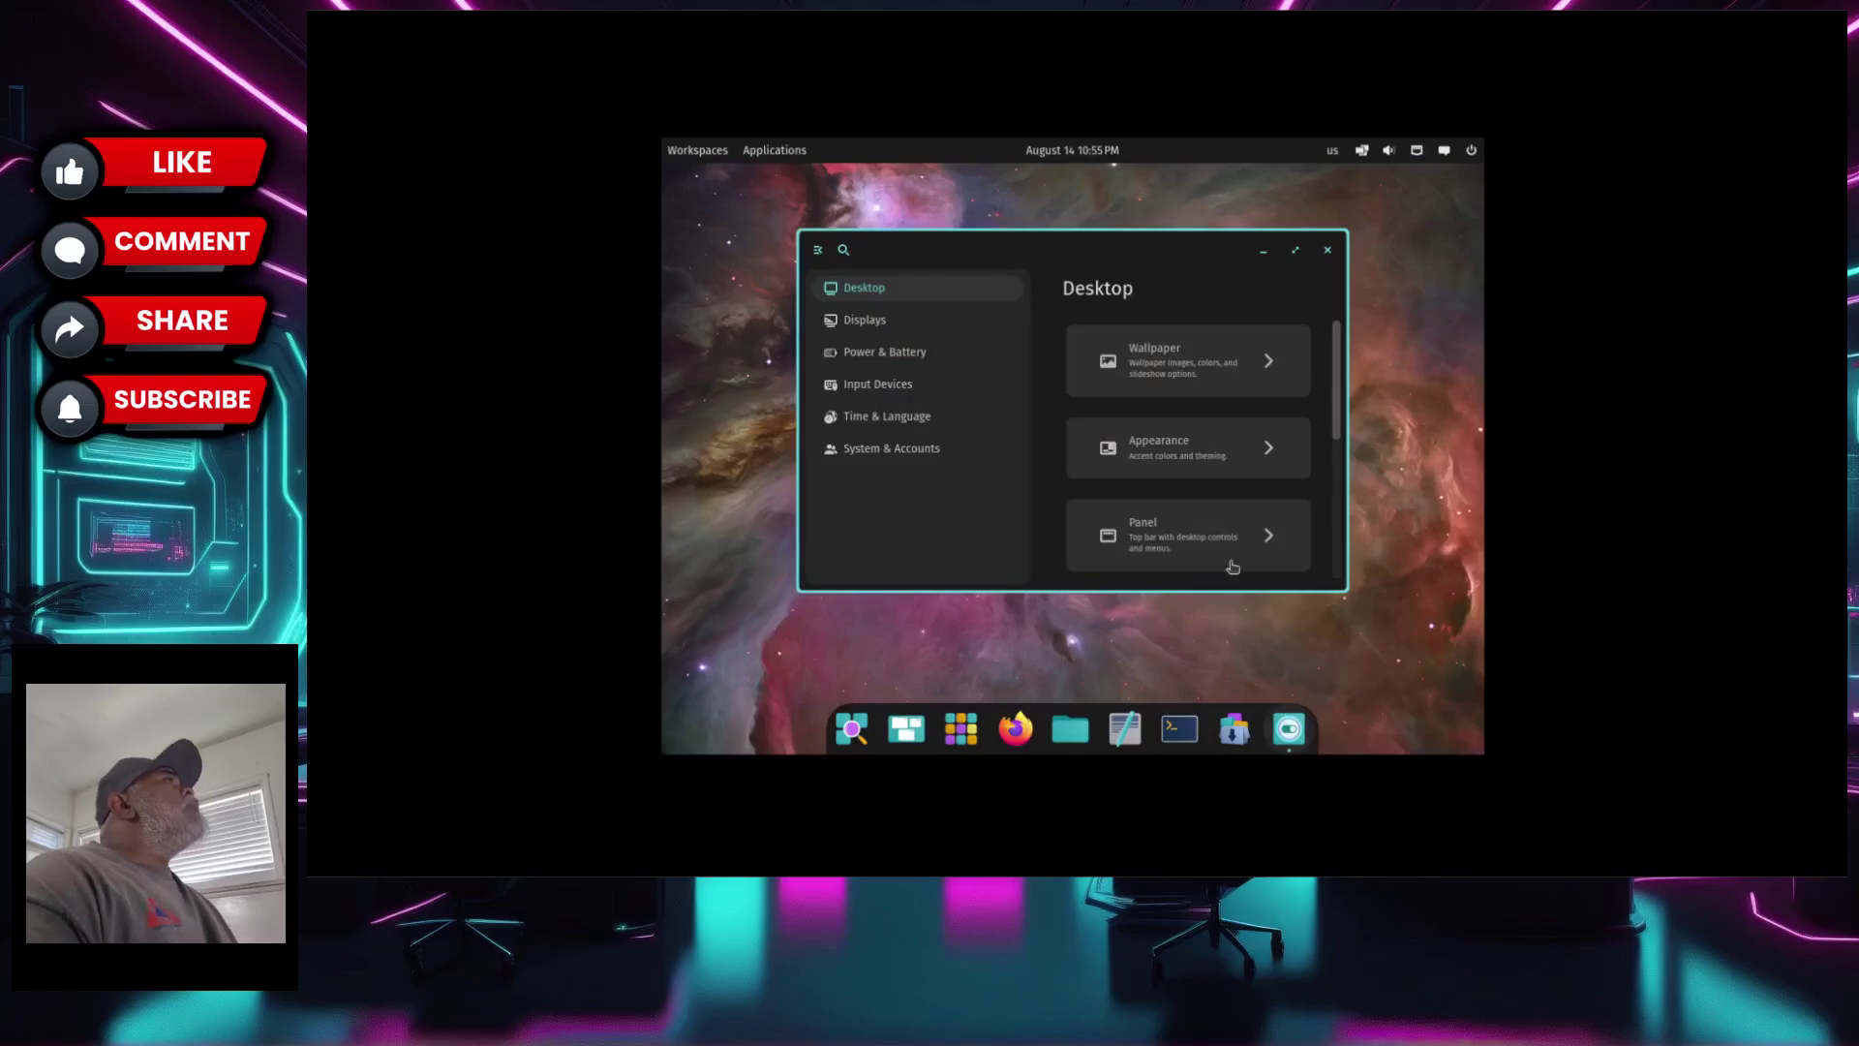
pyautogui.click(880, 327)
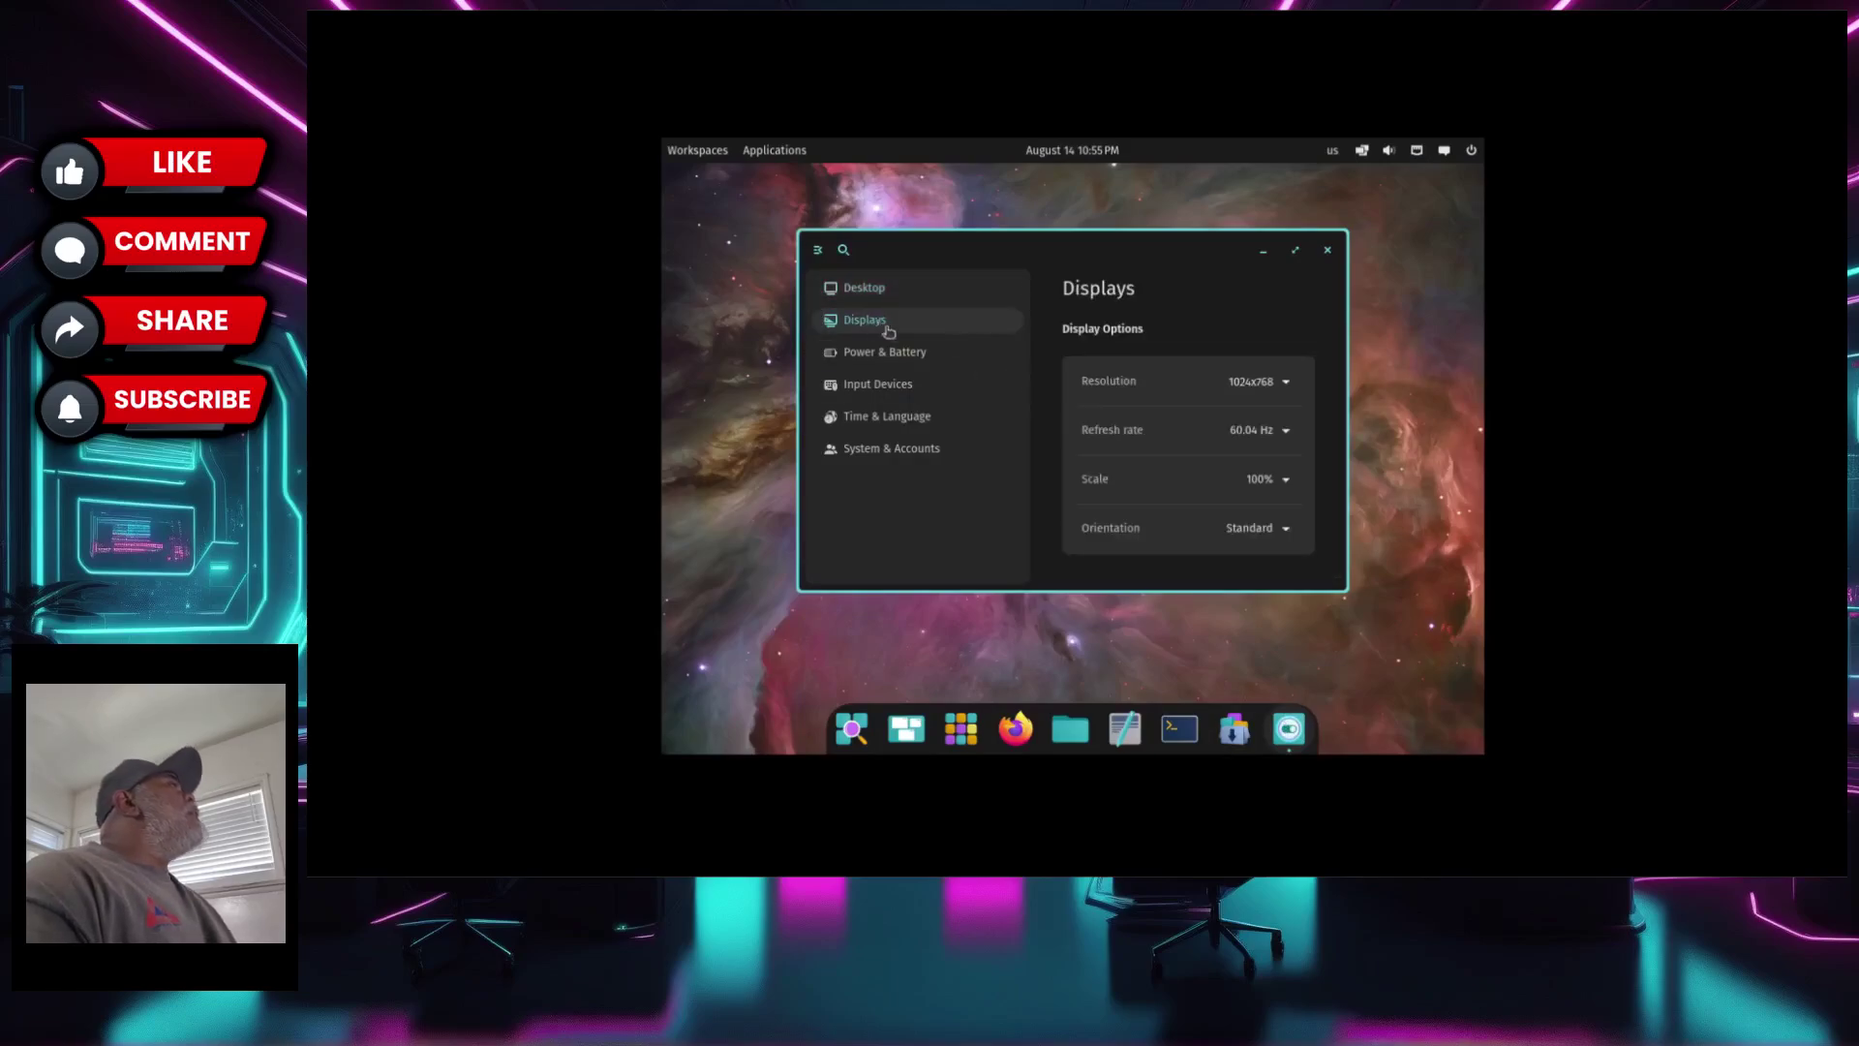
pyautogui.click(1260, 383)
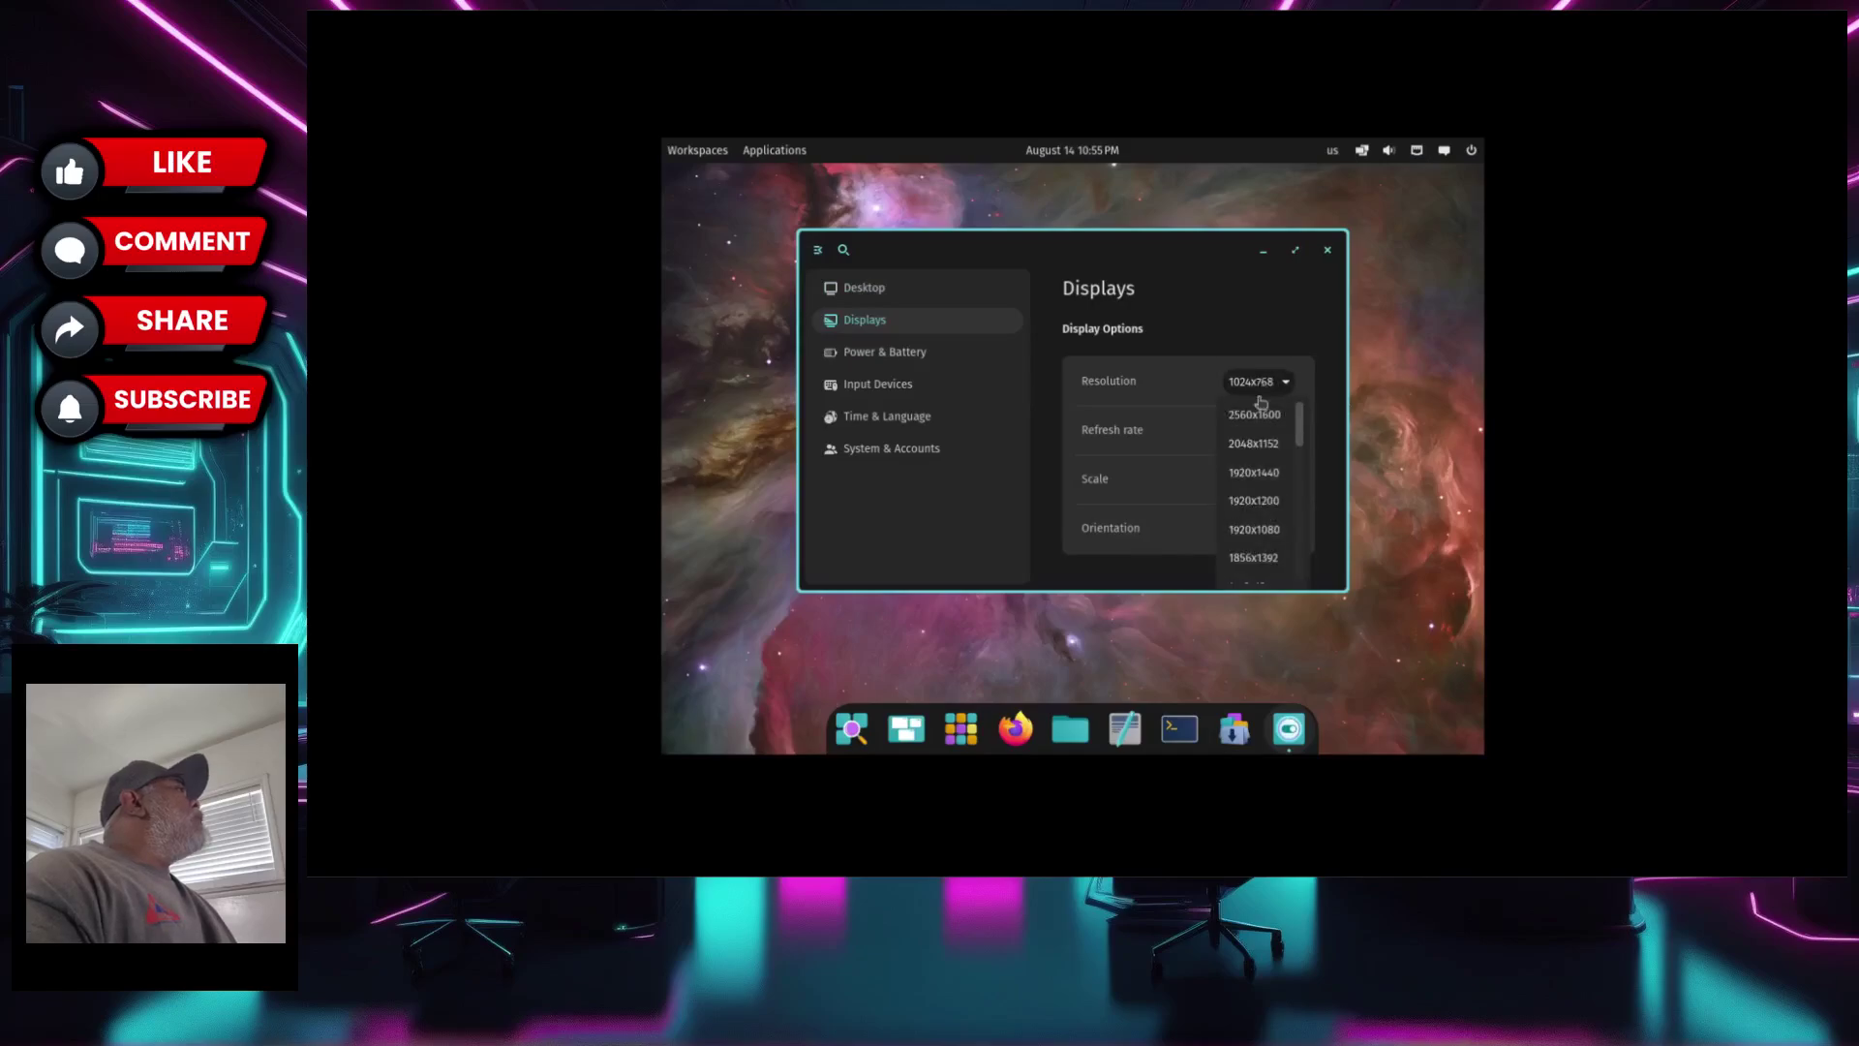
pyautogui.click(1250, 529)
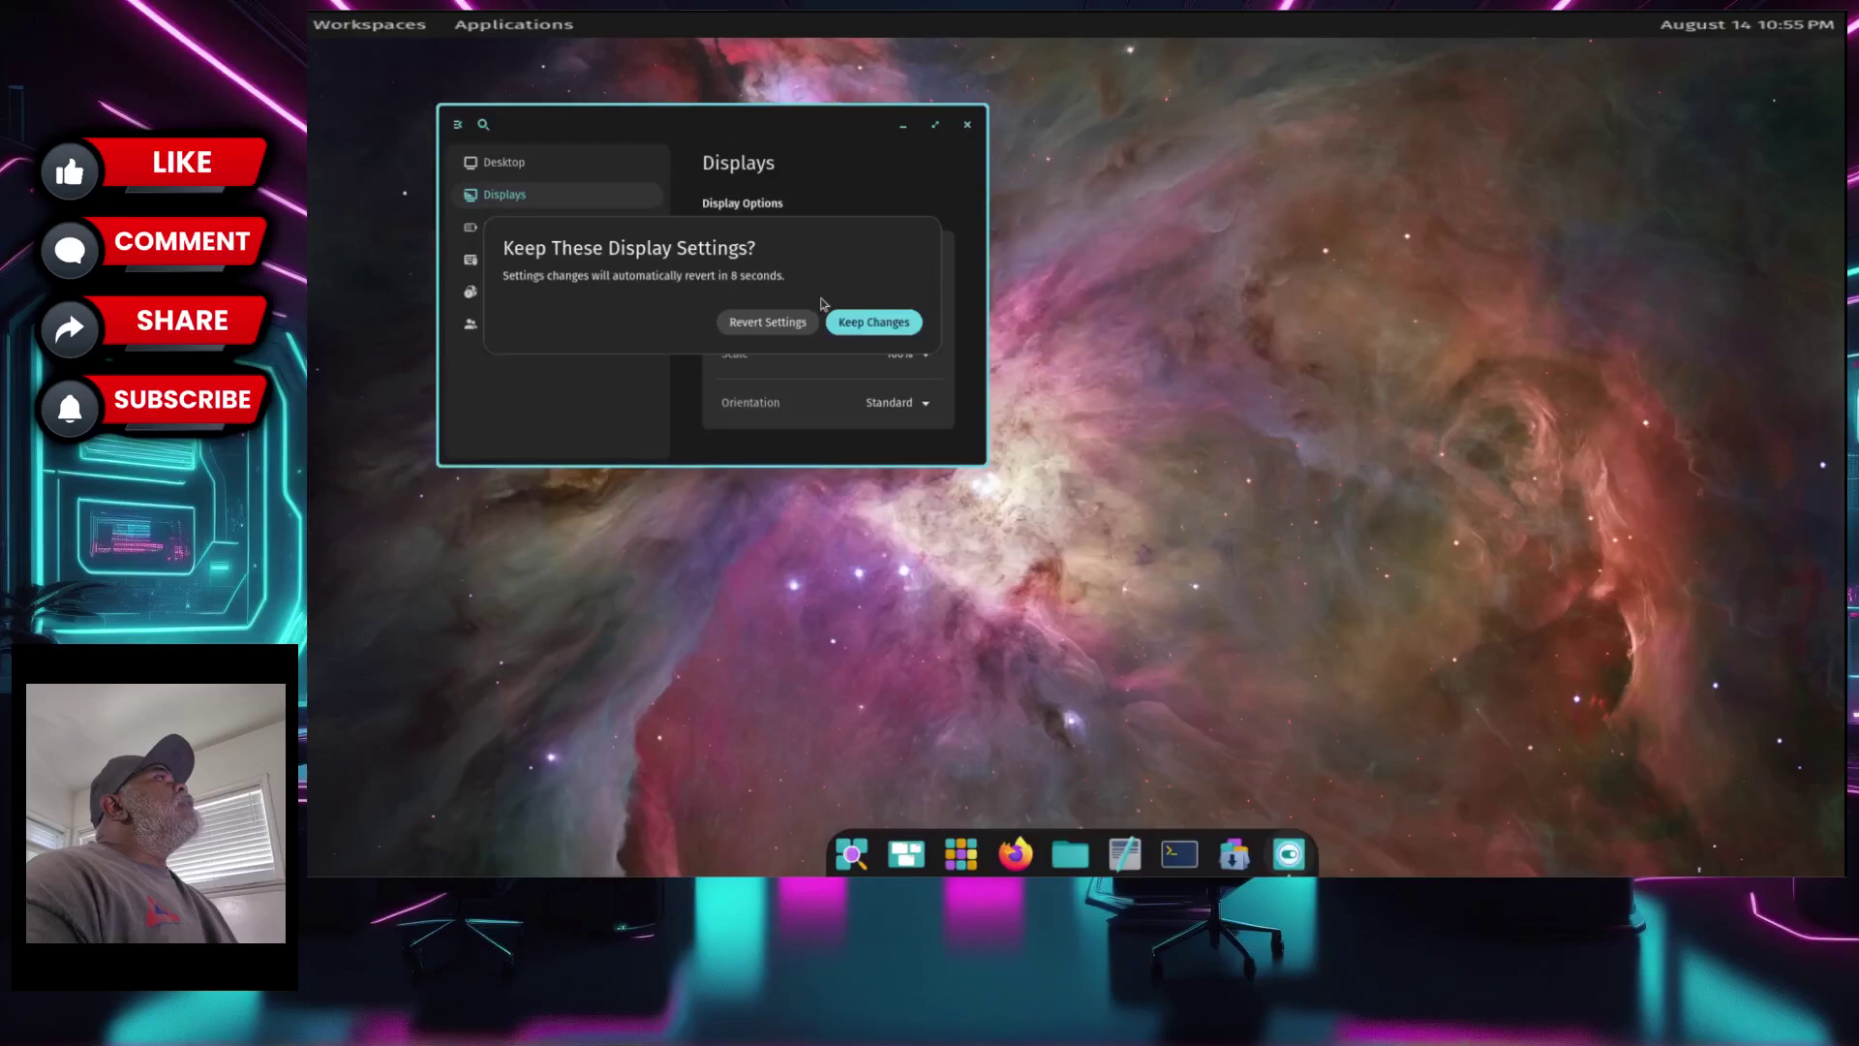
pyautogui.click(869, 325)
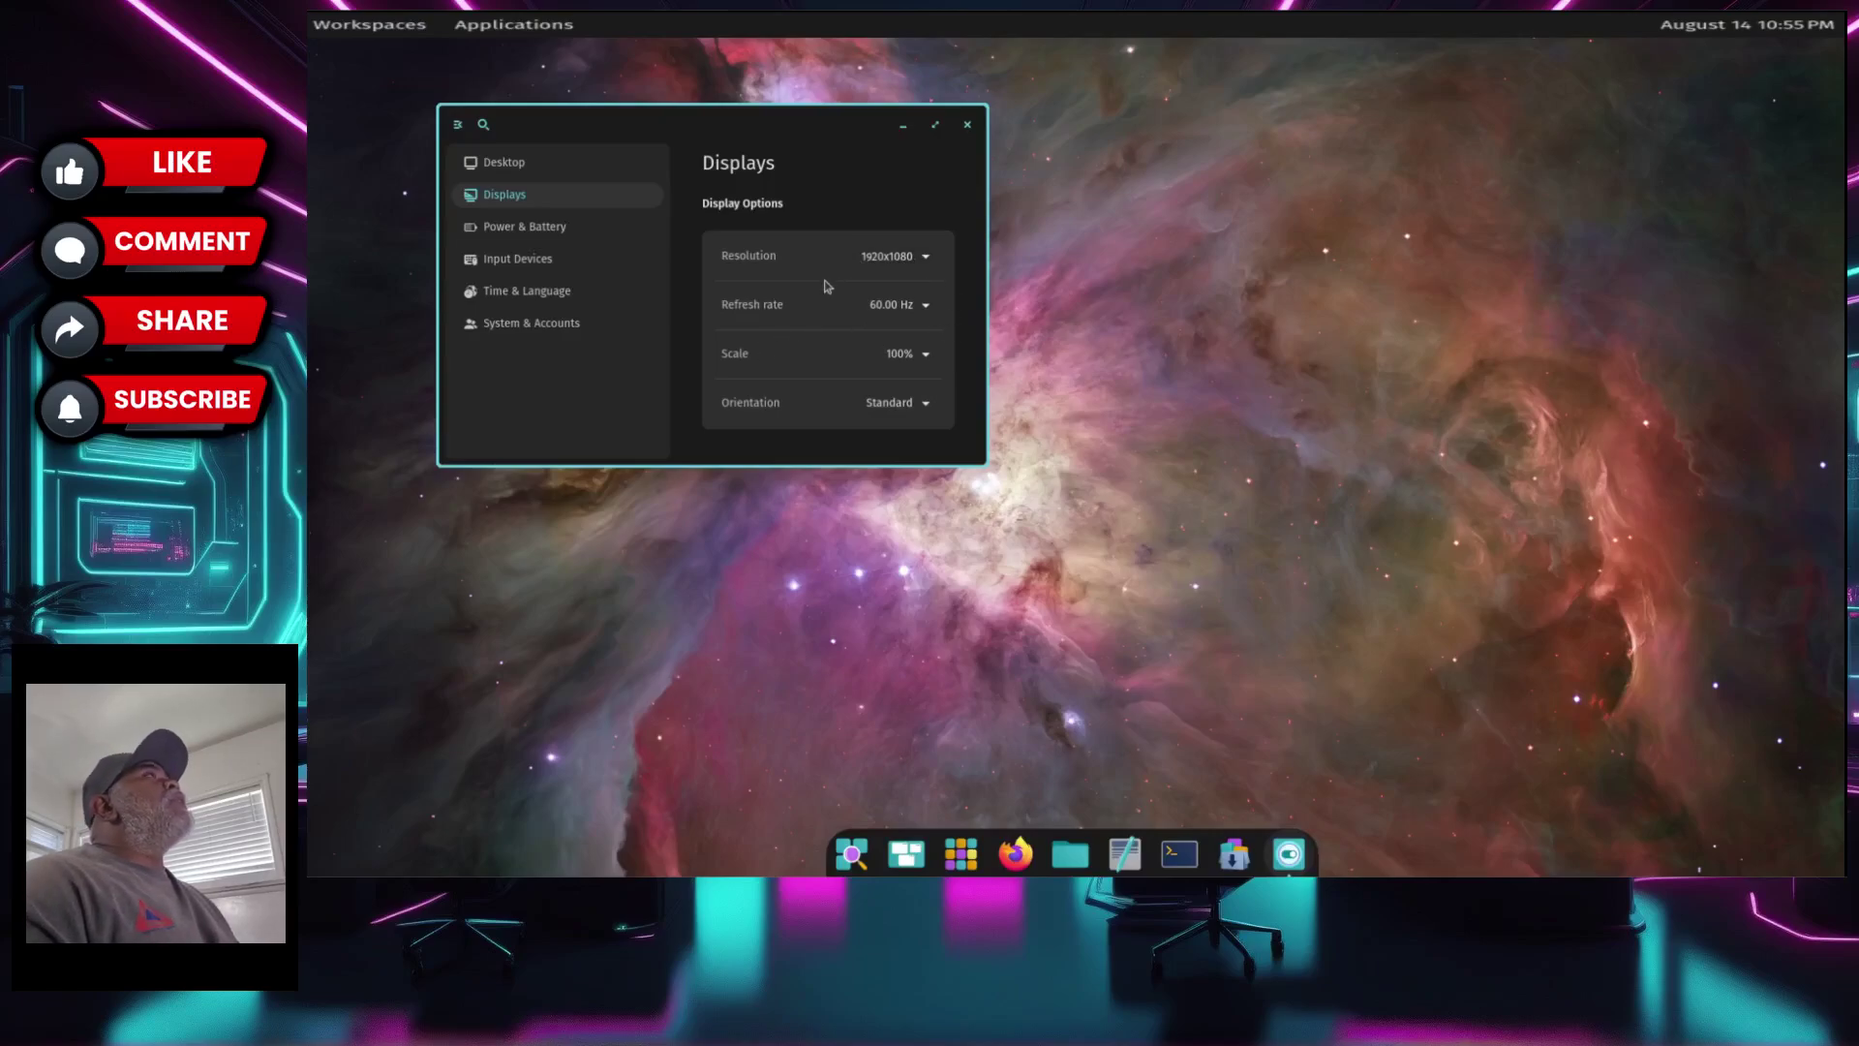
pyautogui.click(969, 122)
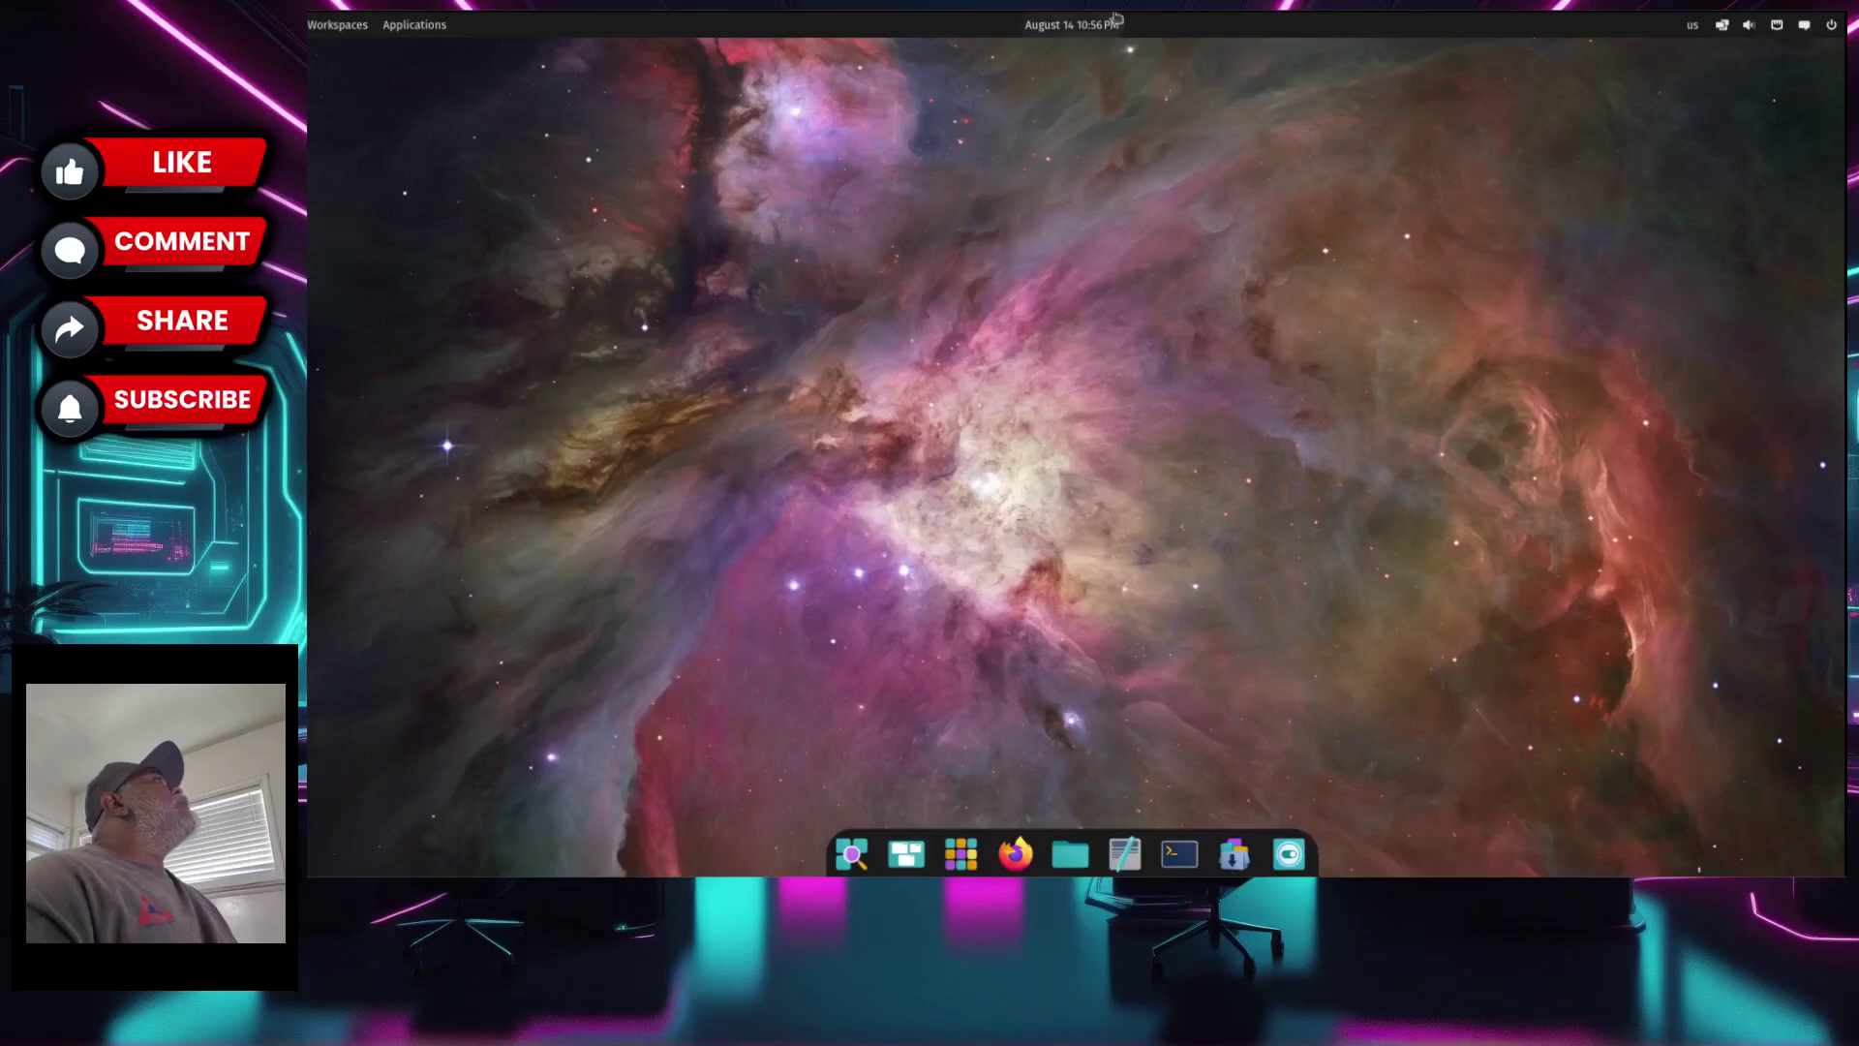
# - View the panel calendar and examine the Office, System and Utilities groups in the application library
pyautogui.click(1045, 25)
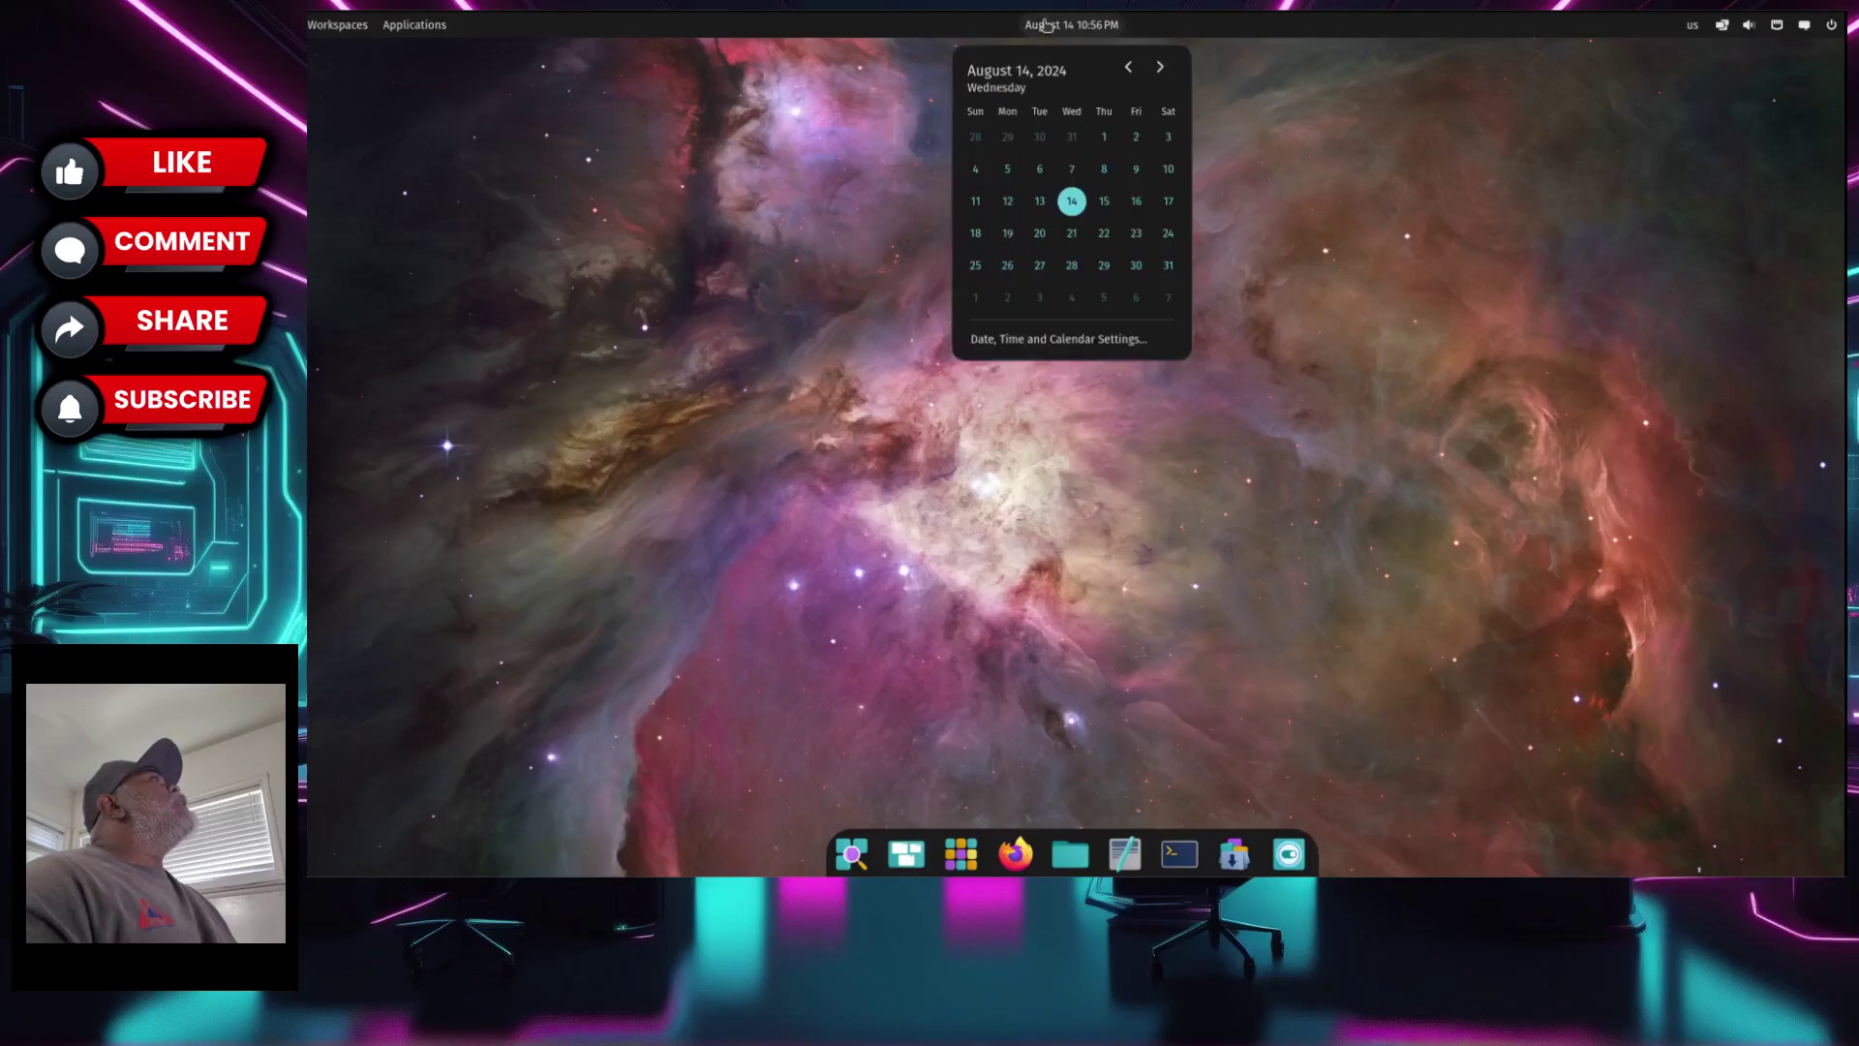
pyautogui.click(1046, 25)
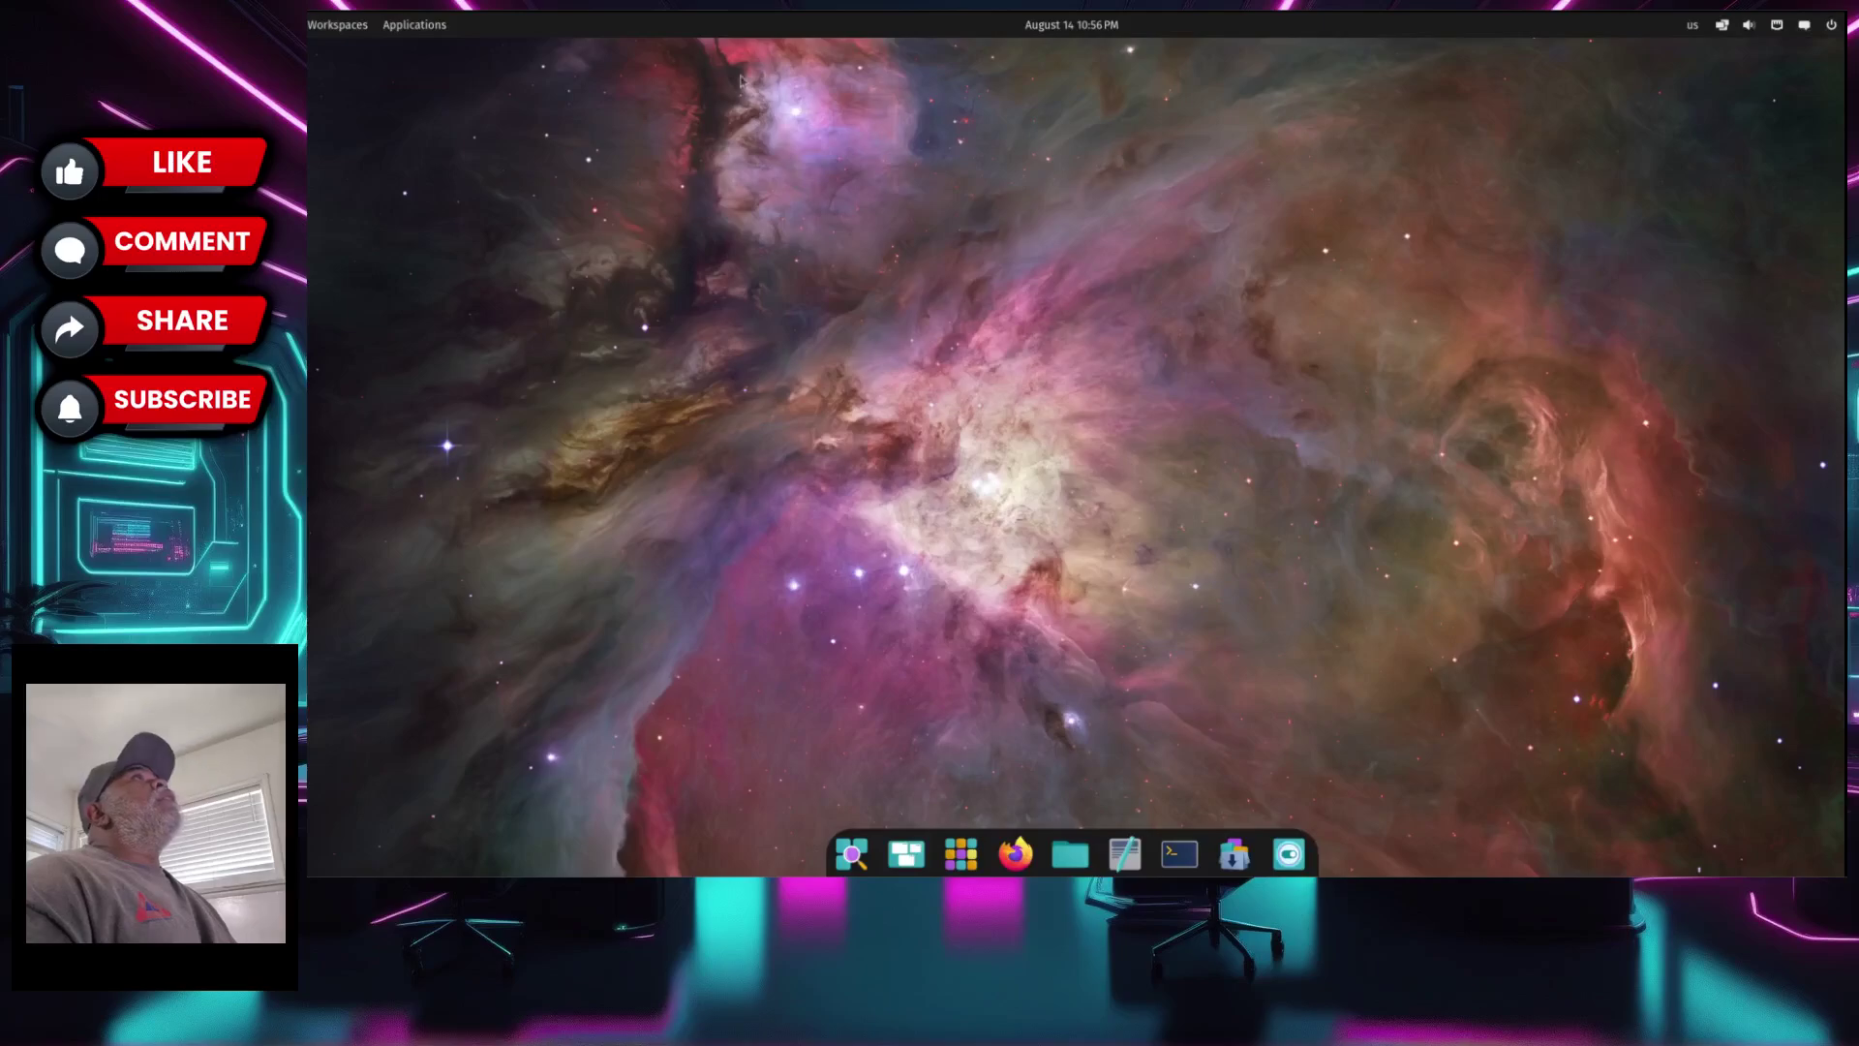
pyautogui.click(400, 32)
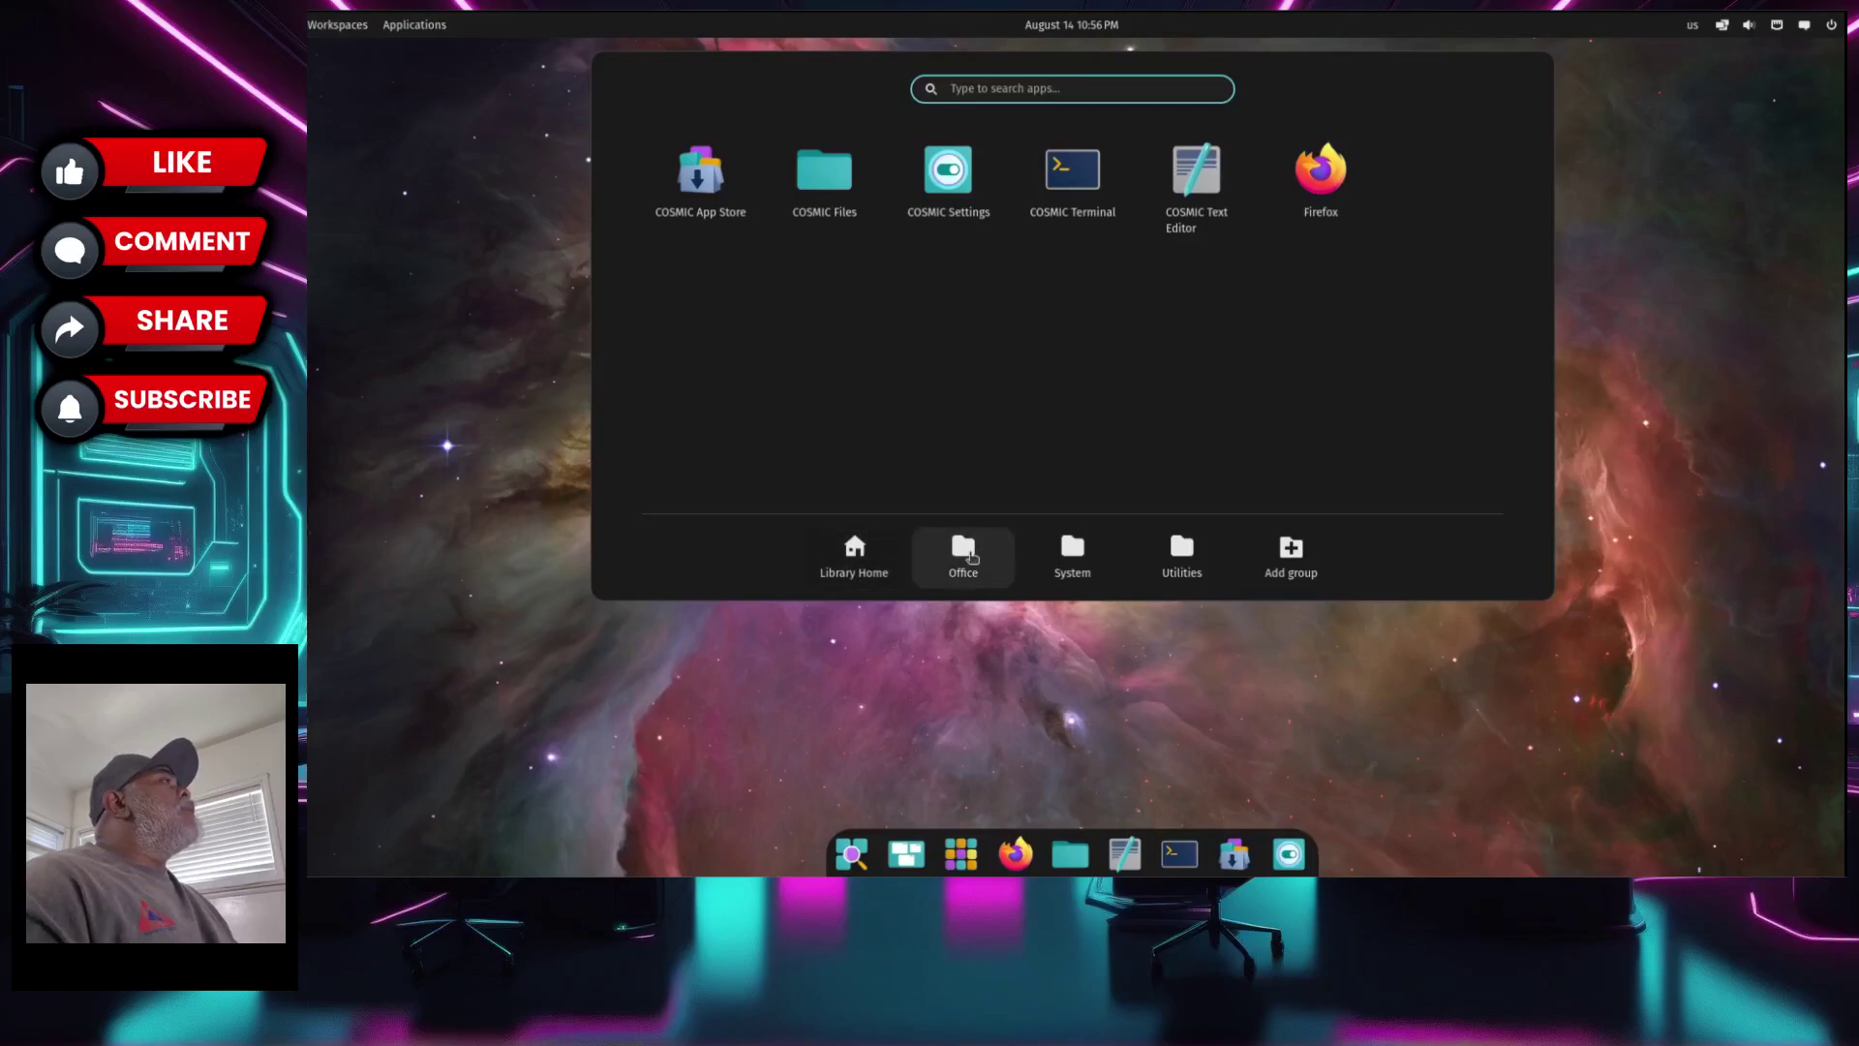
pyautogui.click(965, 557)
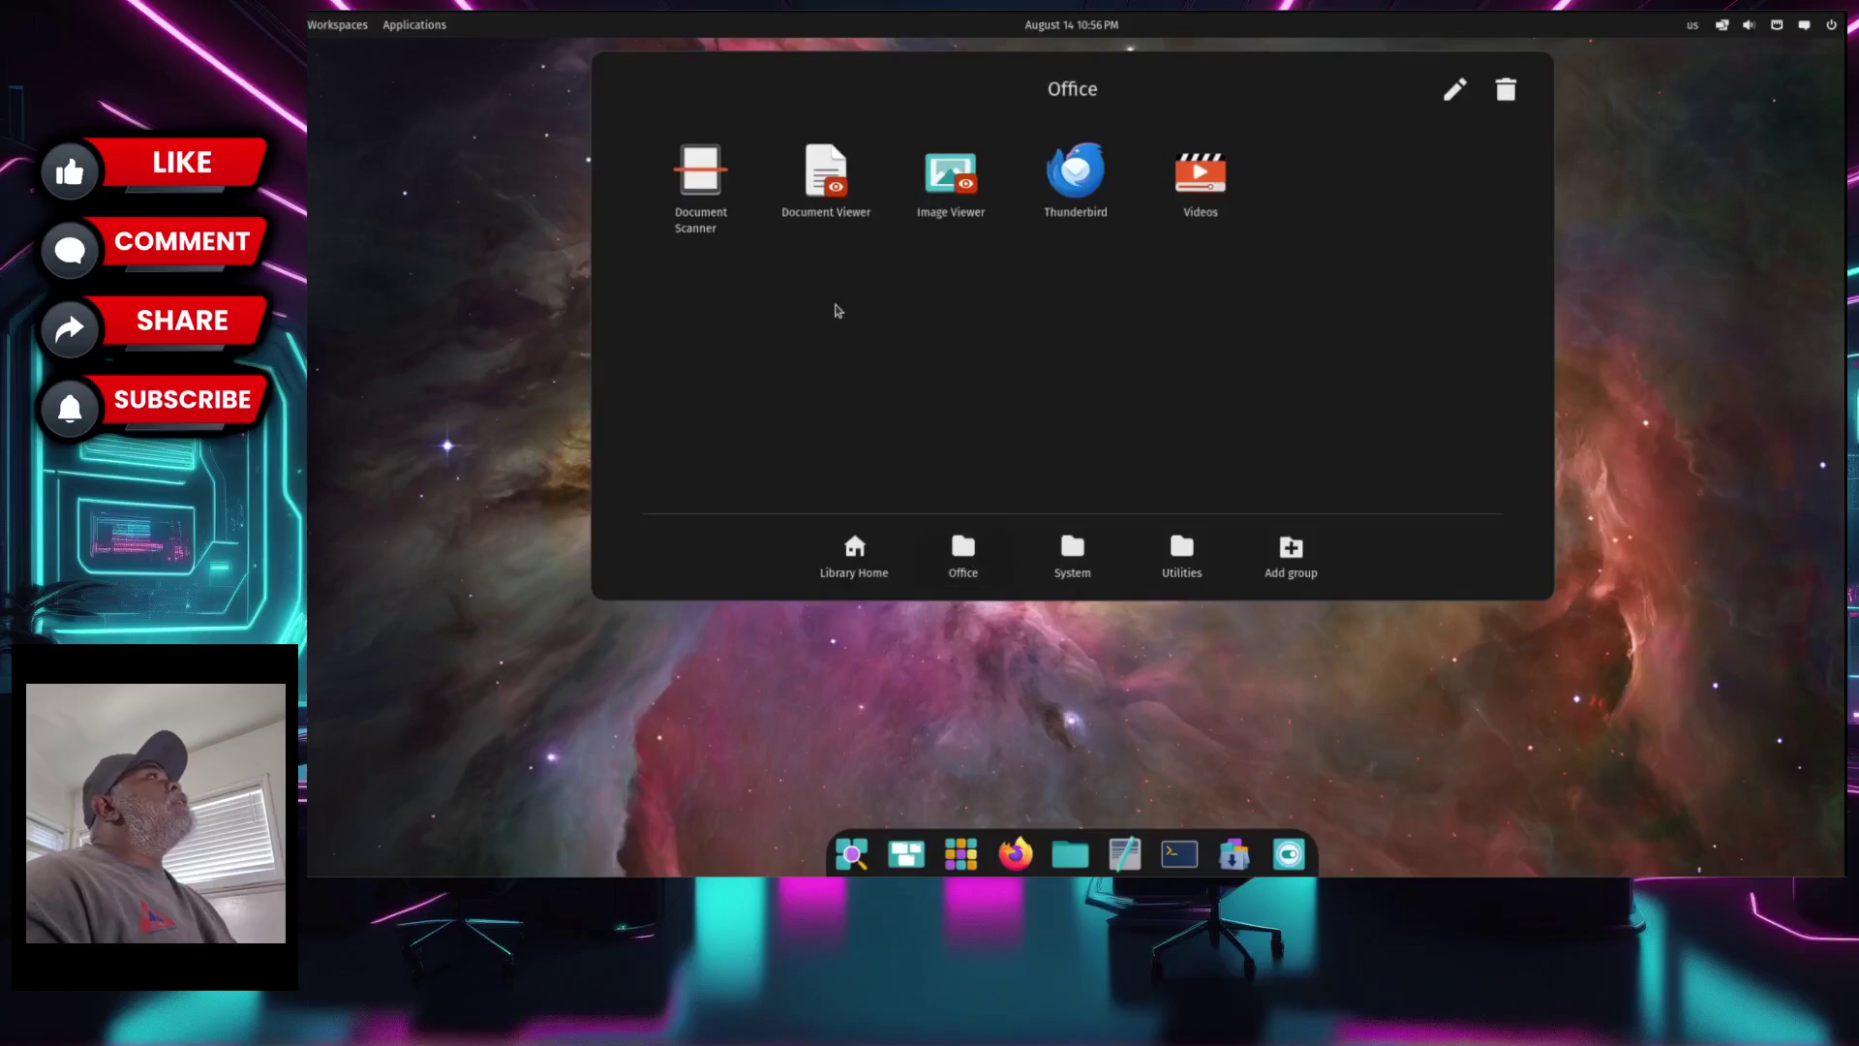
pyautogui.click(1081, 559)
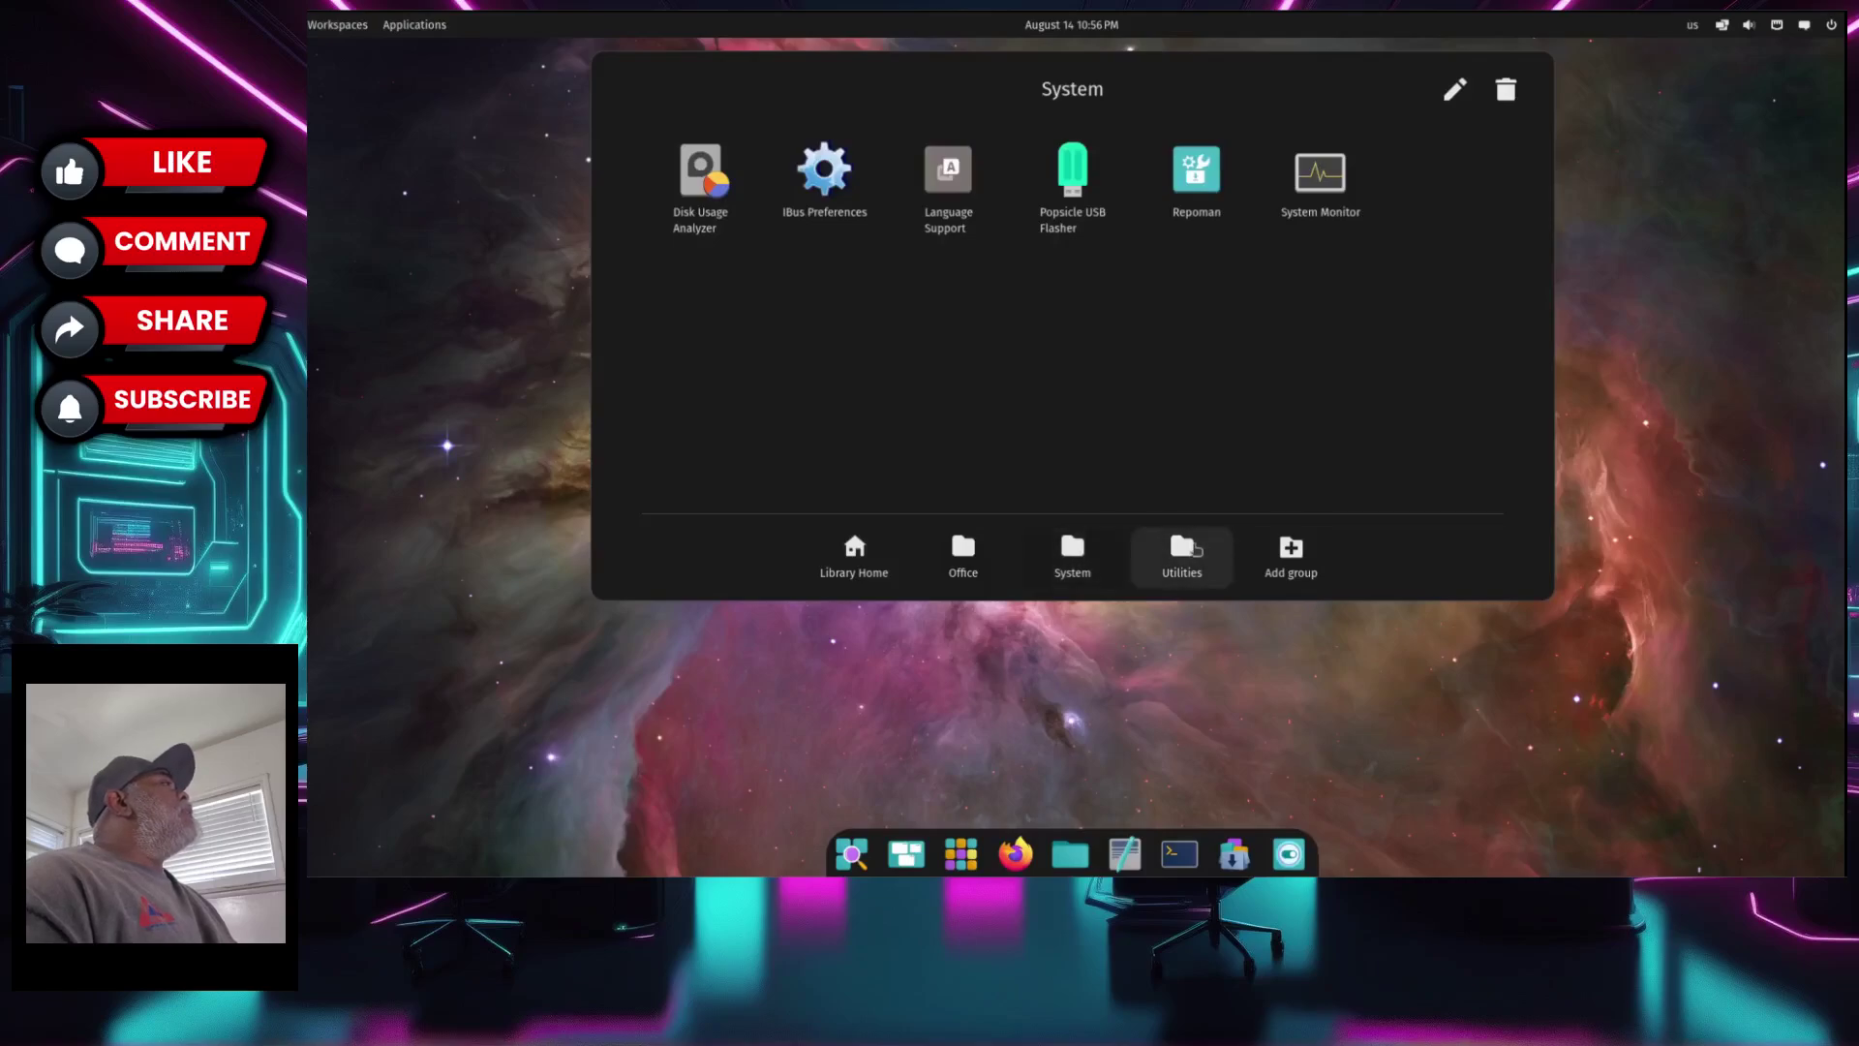
pyautogui.click(1168, 560)
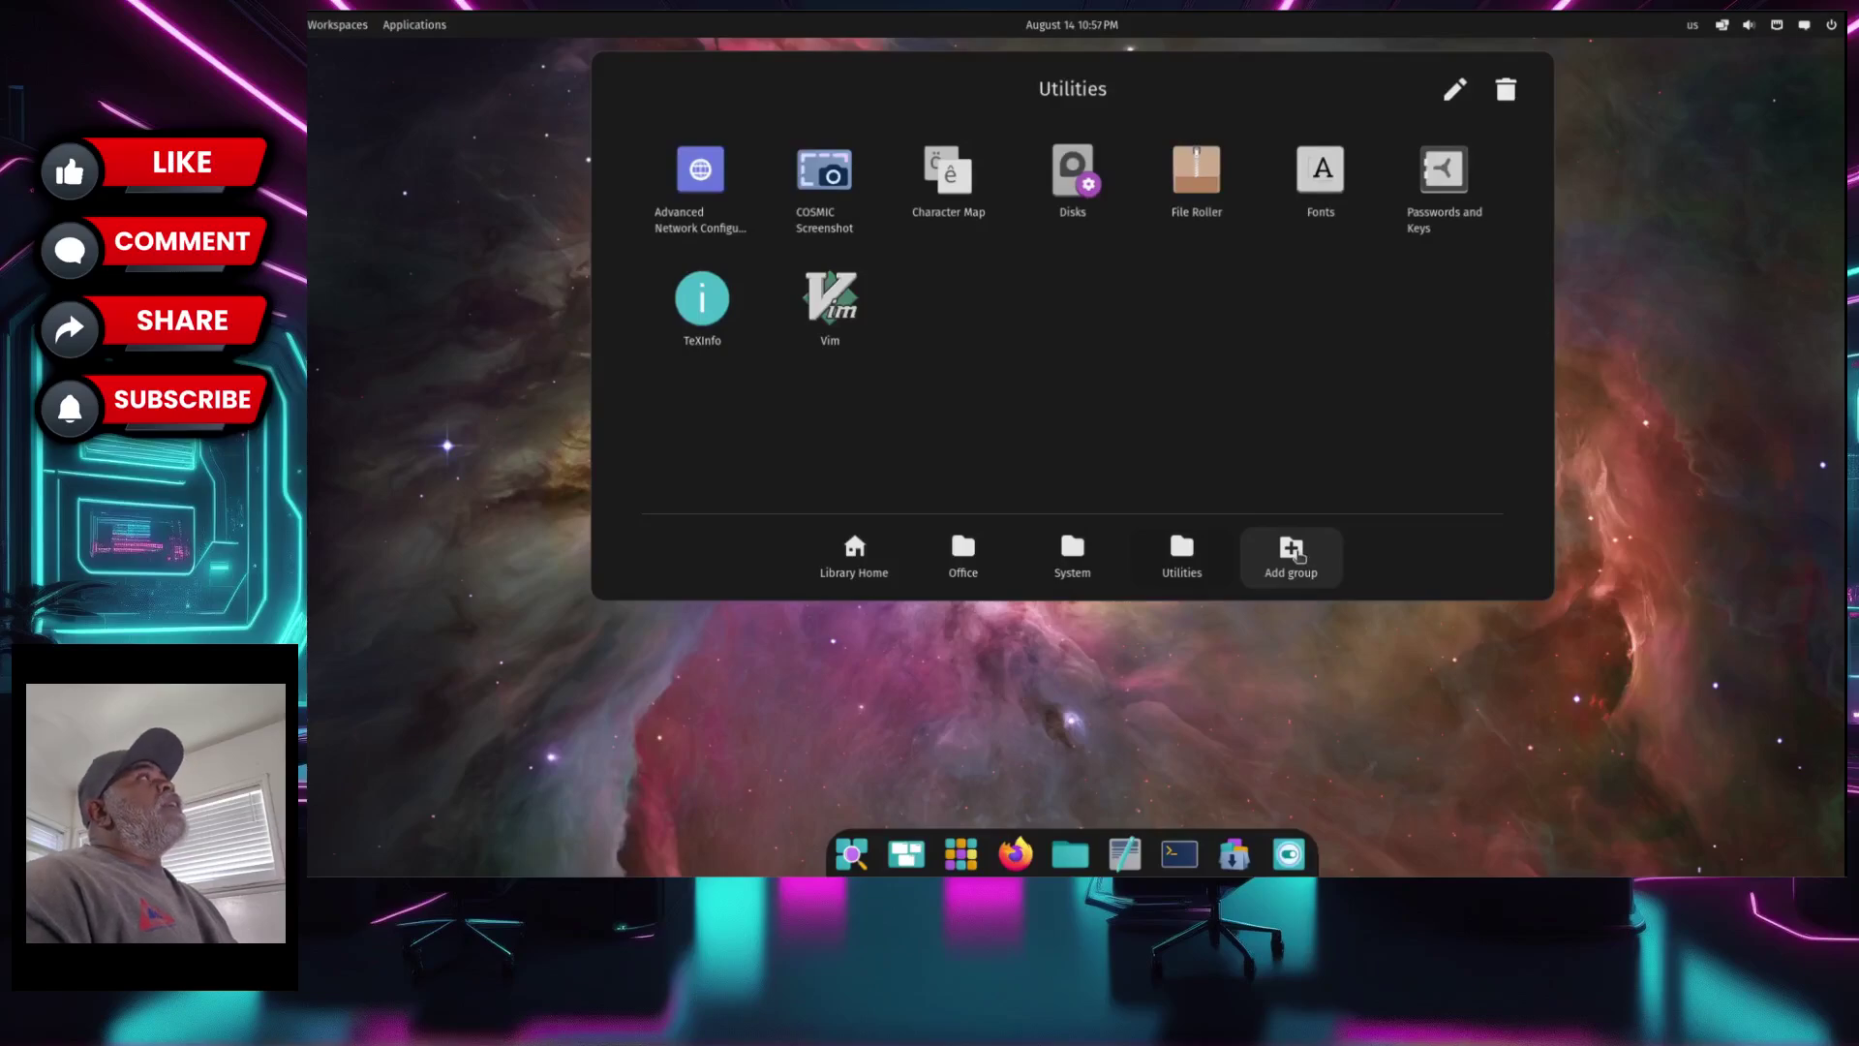
# - Create an application library group named "new group"
pyautogui.click(1298, 554)
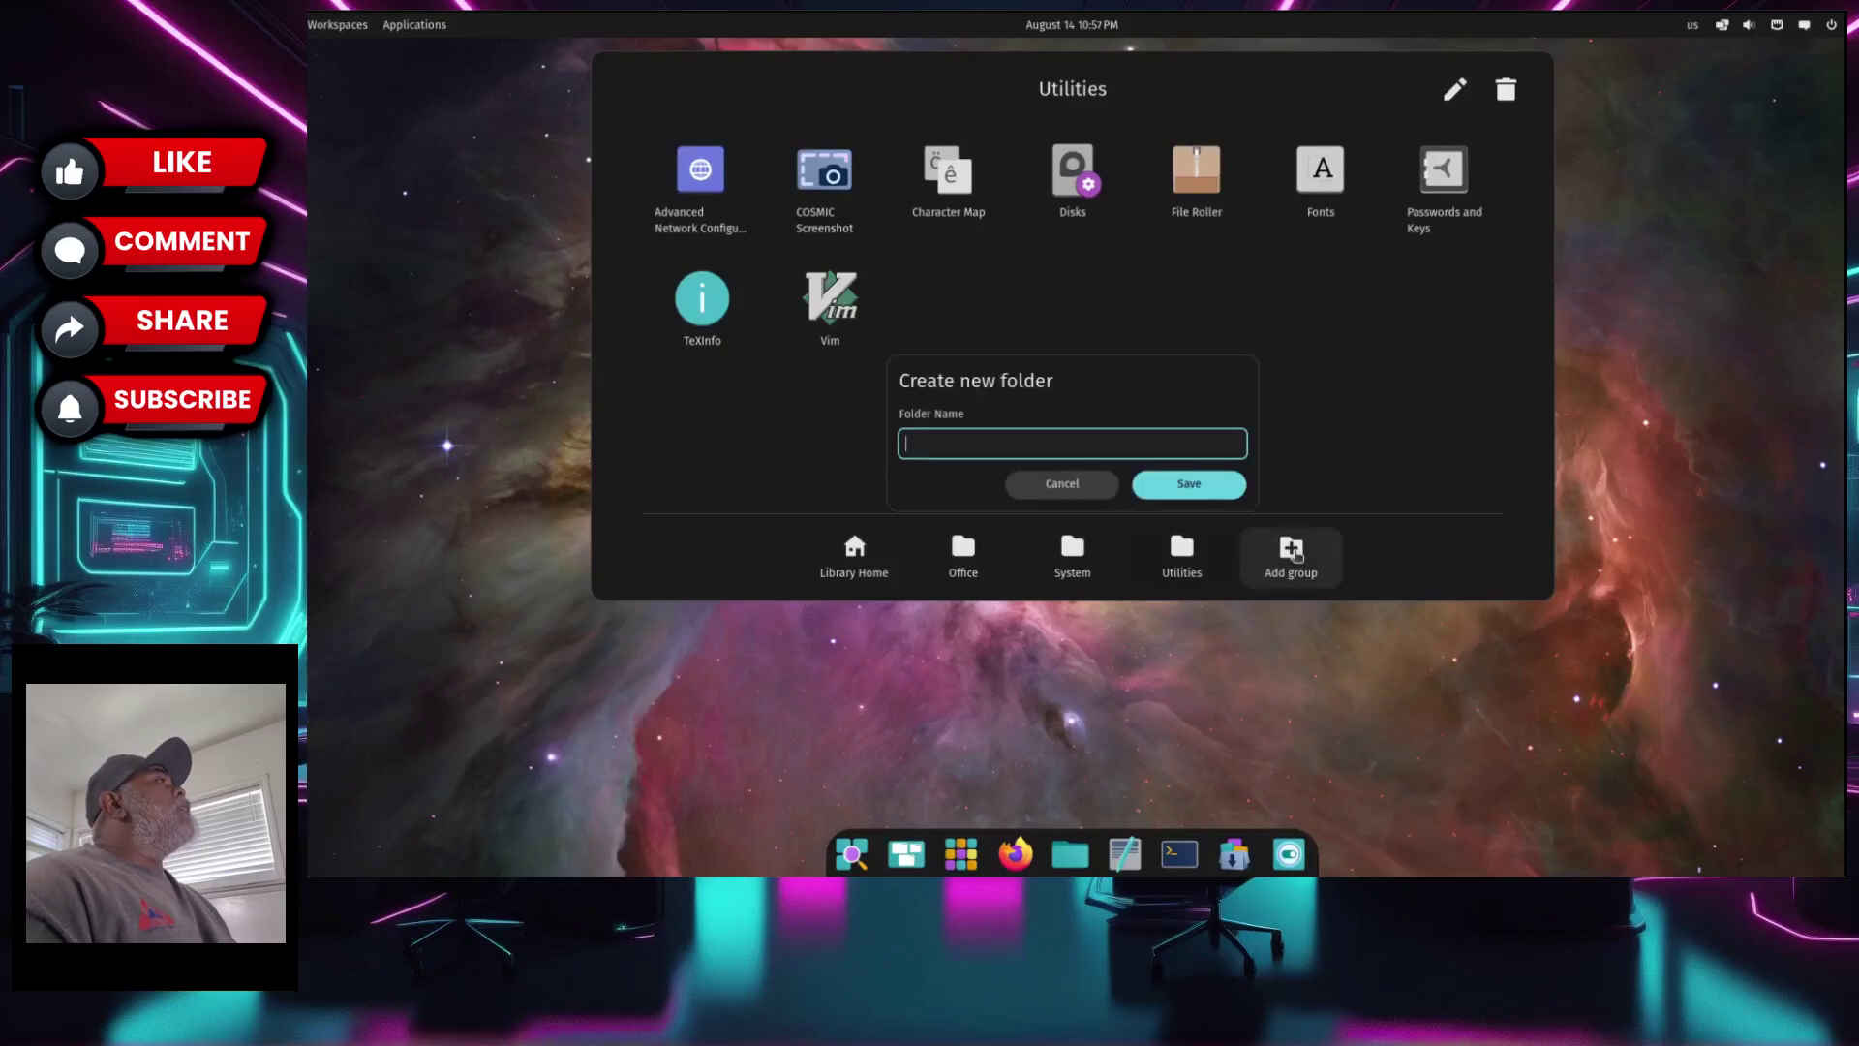
pyautogui.write('new group')
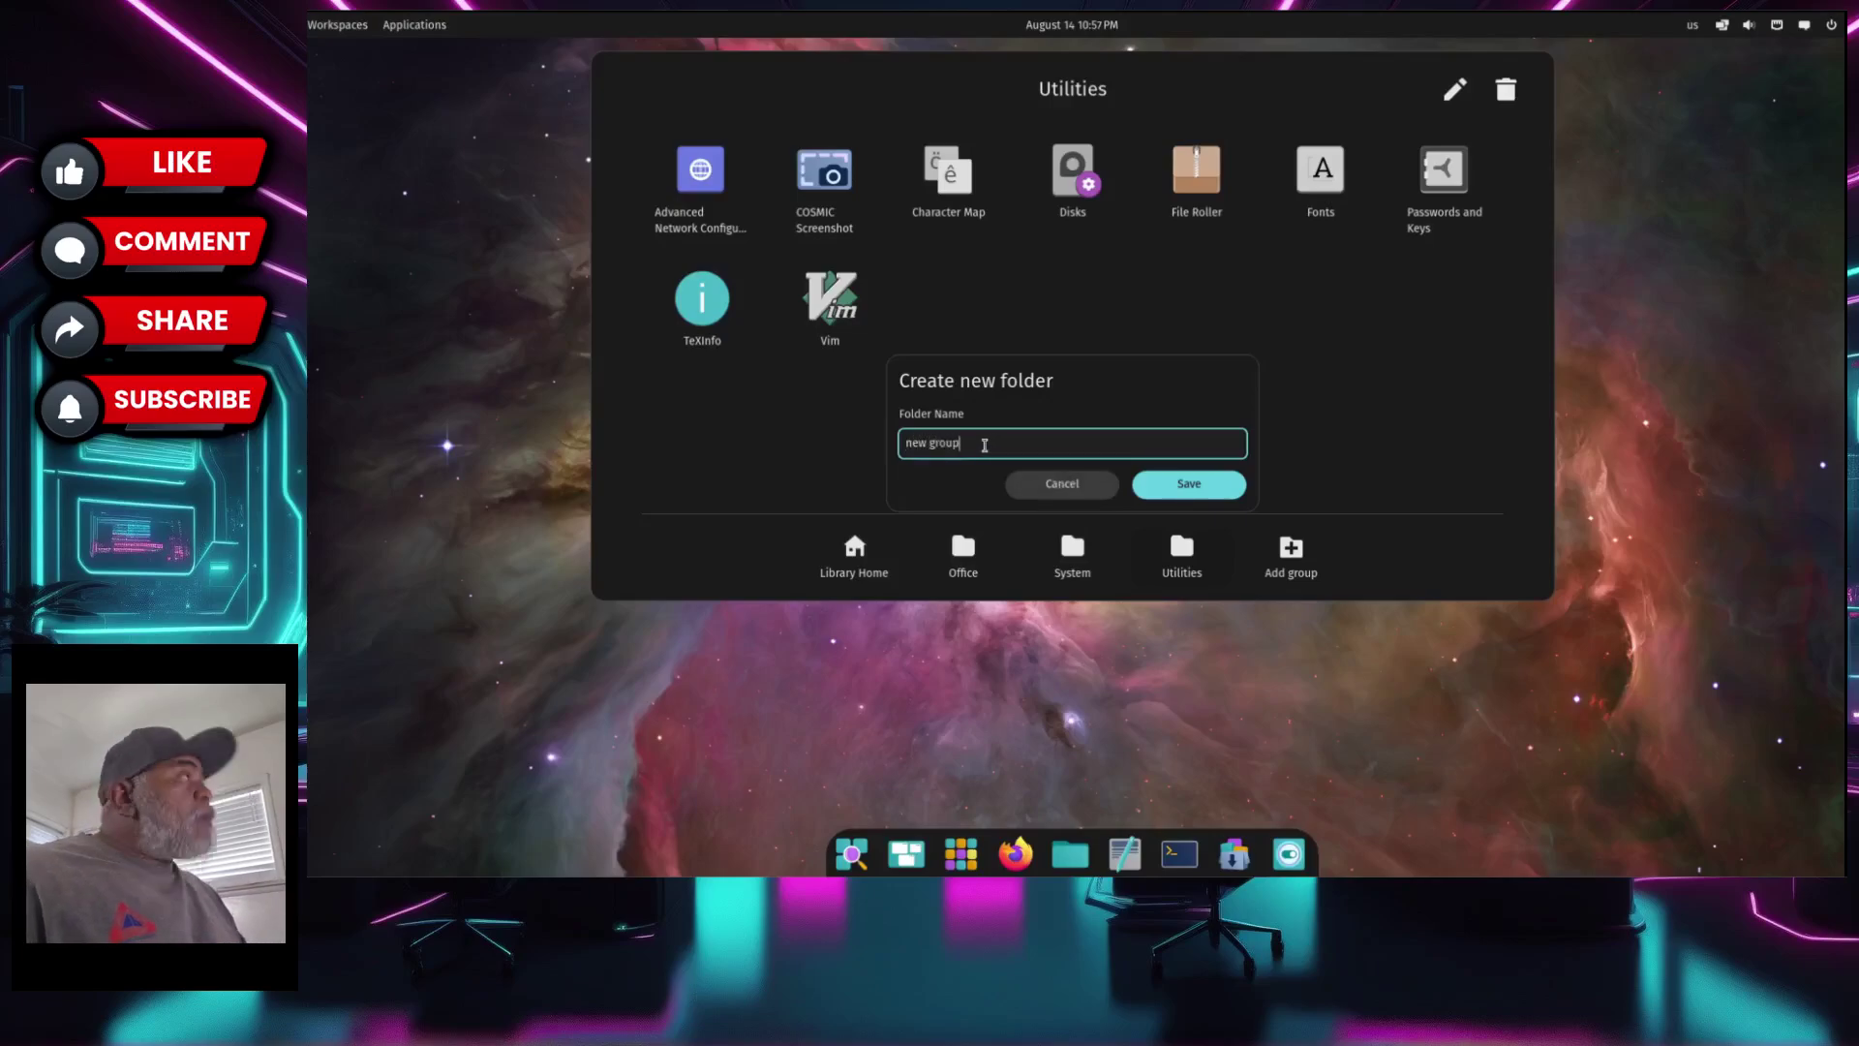
pyautogui.press('Return')
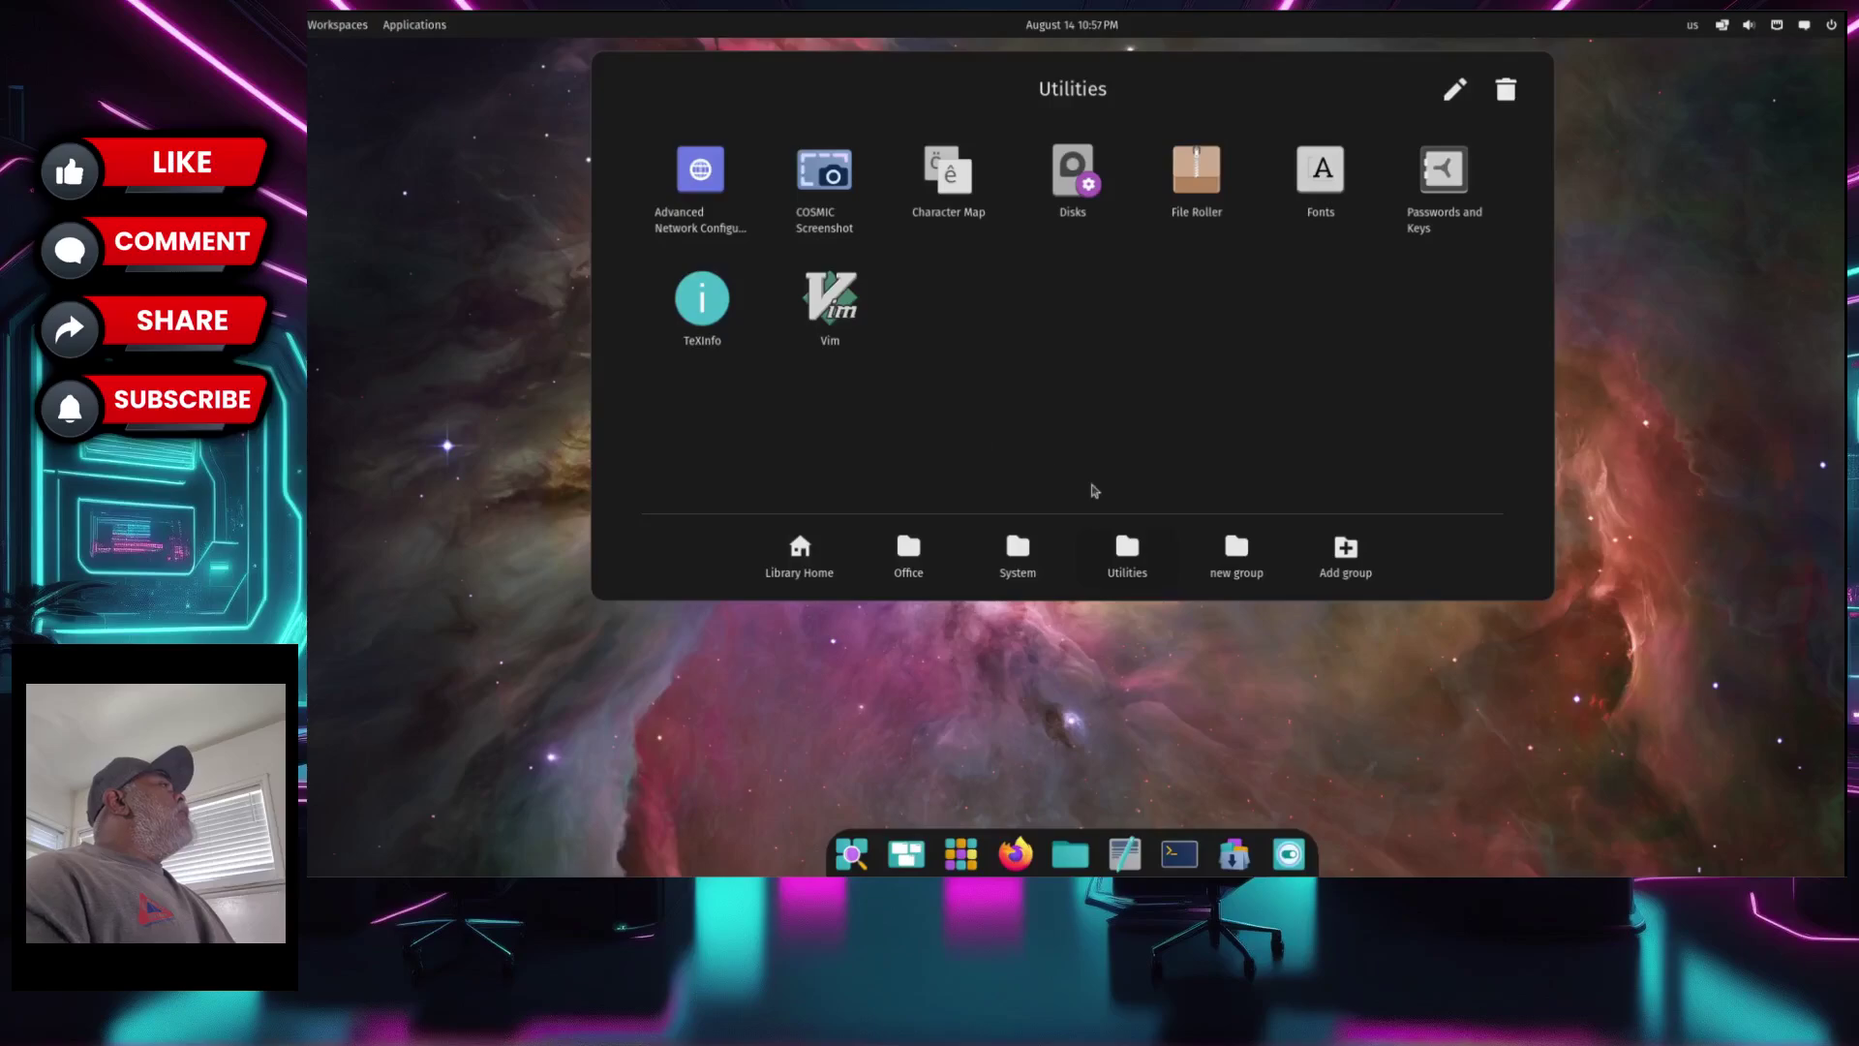
# - Delete the "new group" group from the application library and close the library
pyautogui.click(1239, 548)
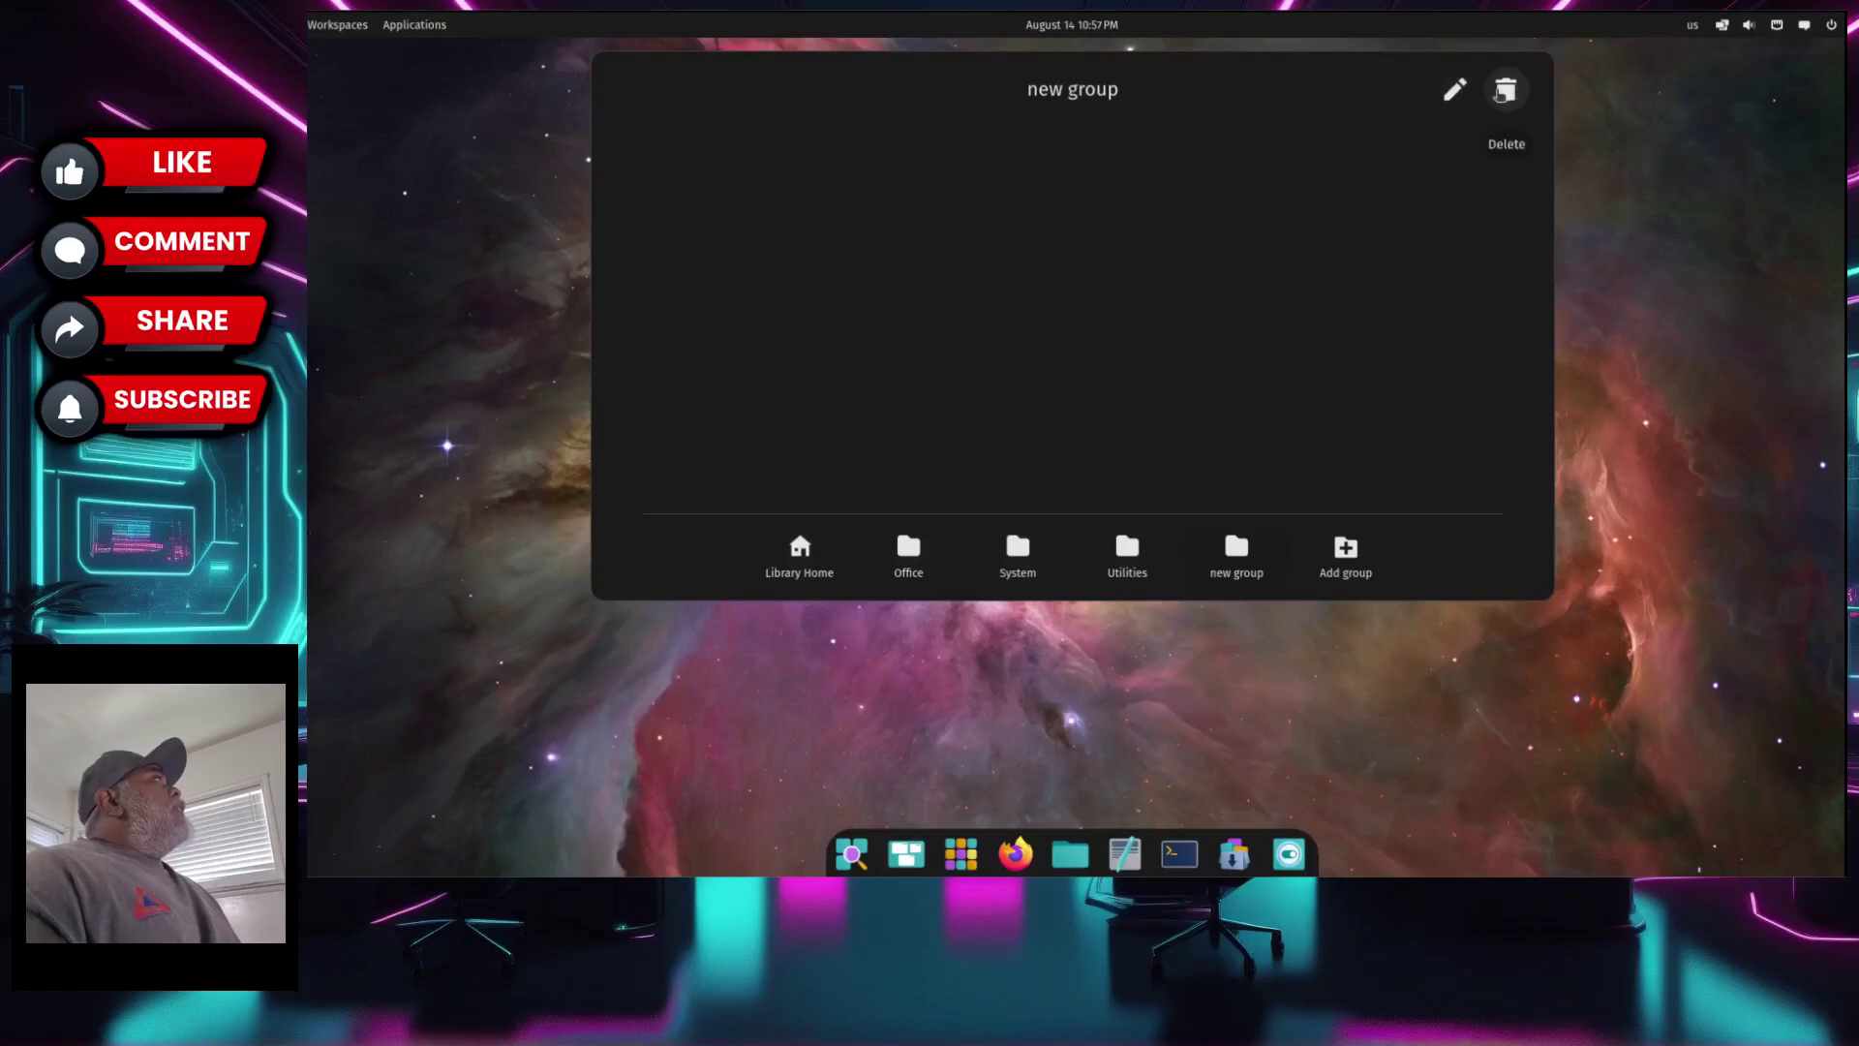
pyautogui.click(1500, 94)
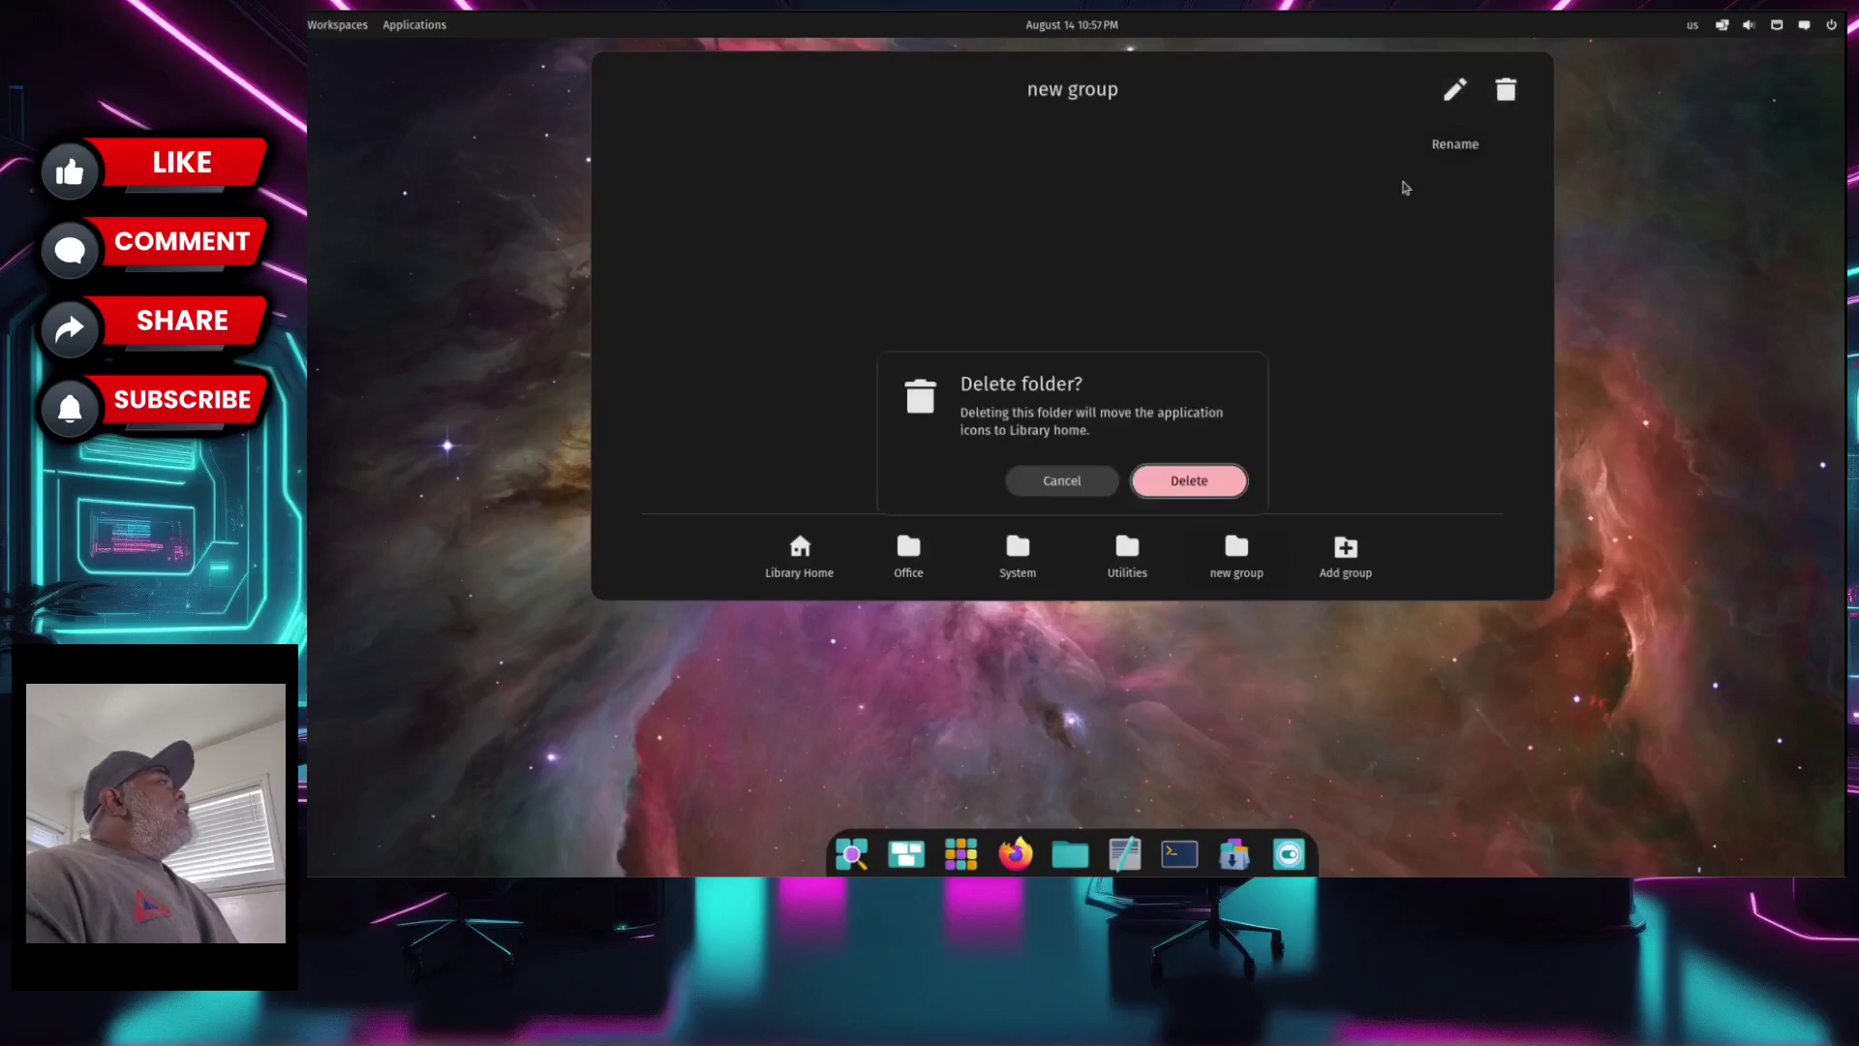
pyautogui.click(1167, 493)
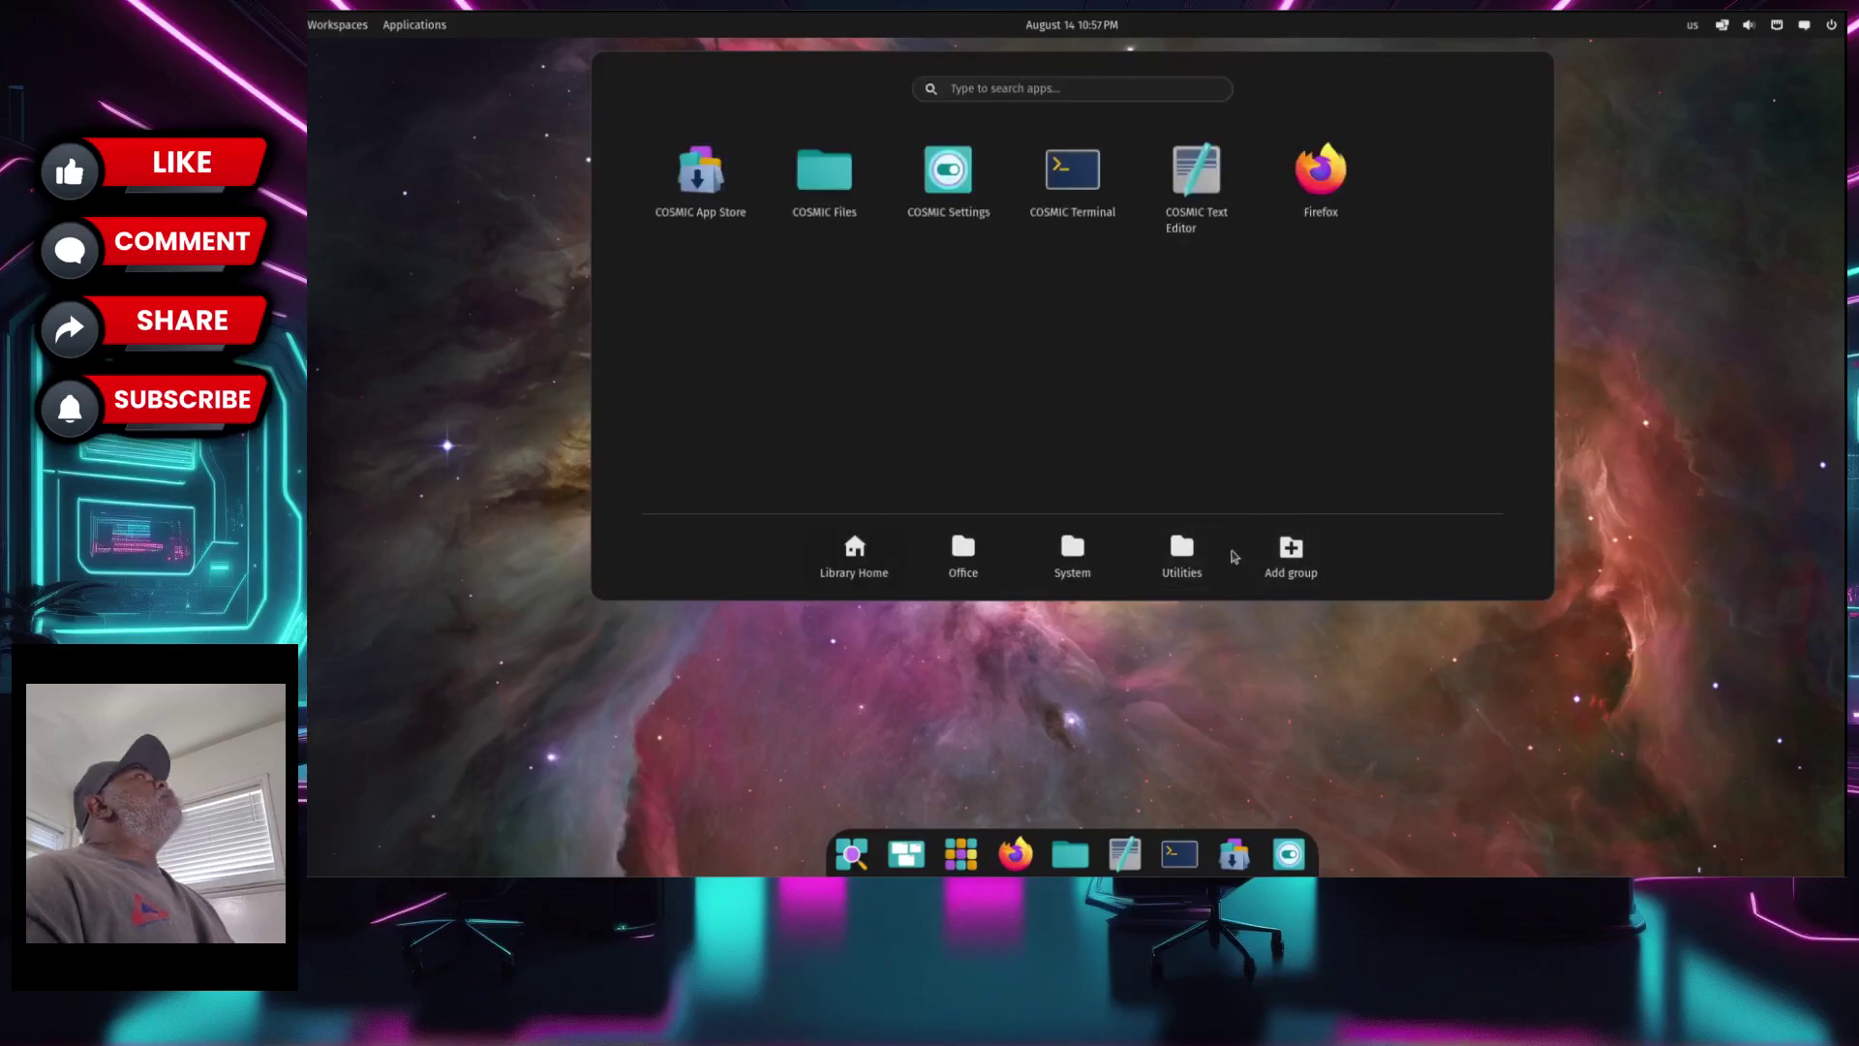
pyautogui.click(391, 252)
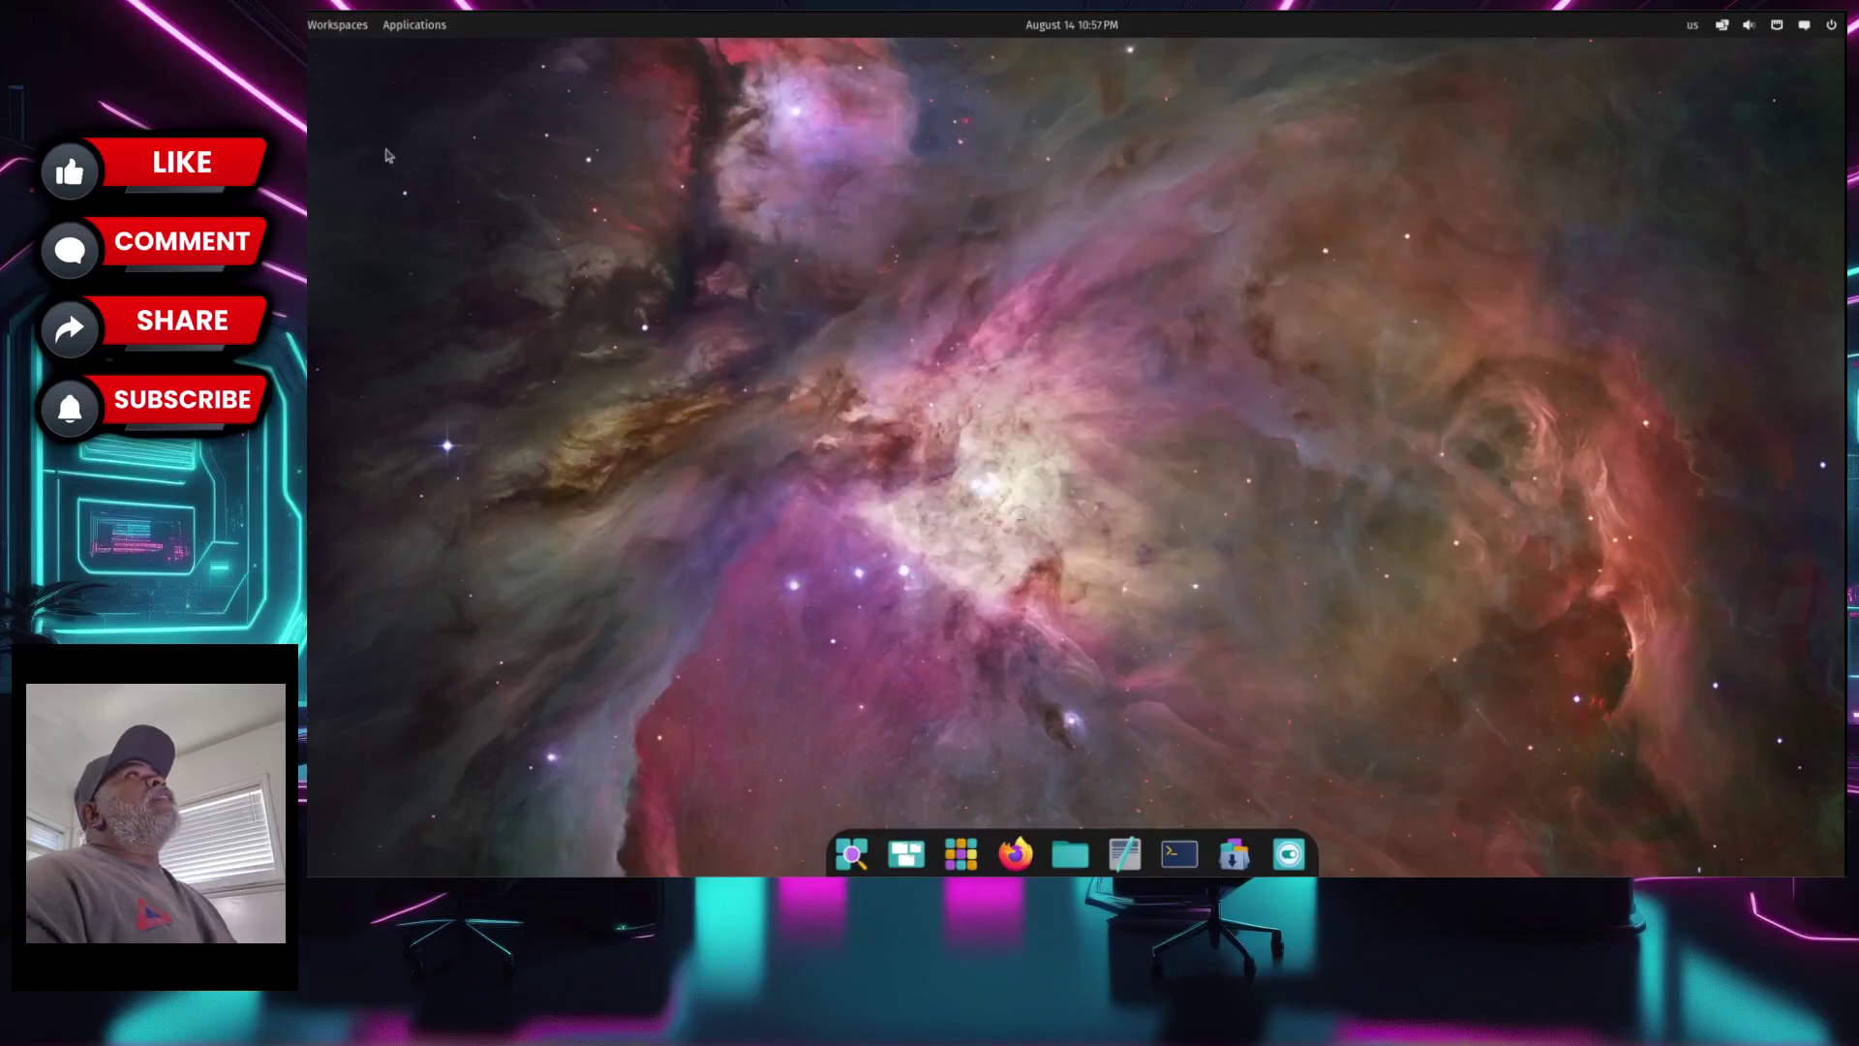
# - View the workspaces overview and the launcher's search bar, closing each one again
pyautogui.click(327, 29)
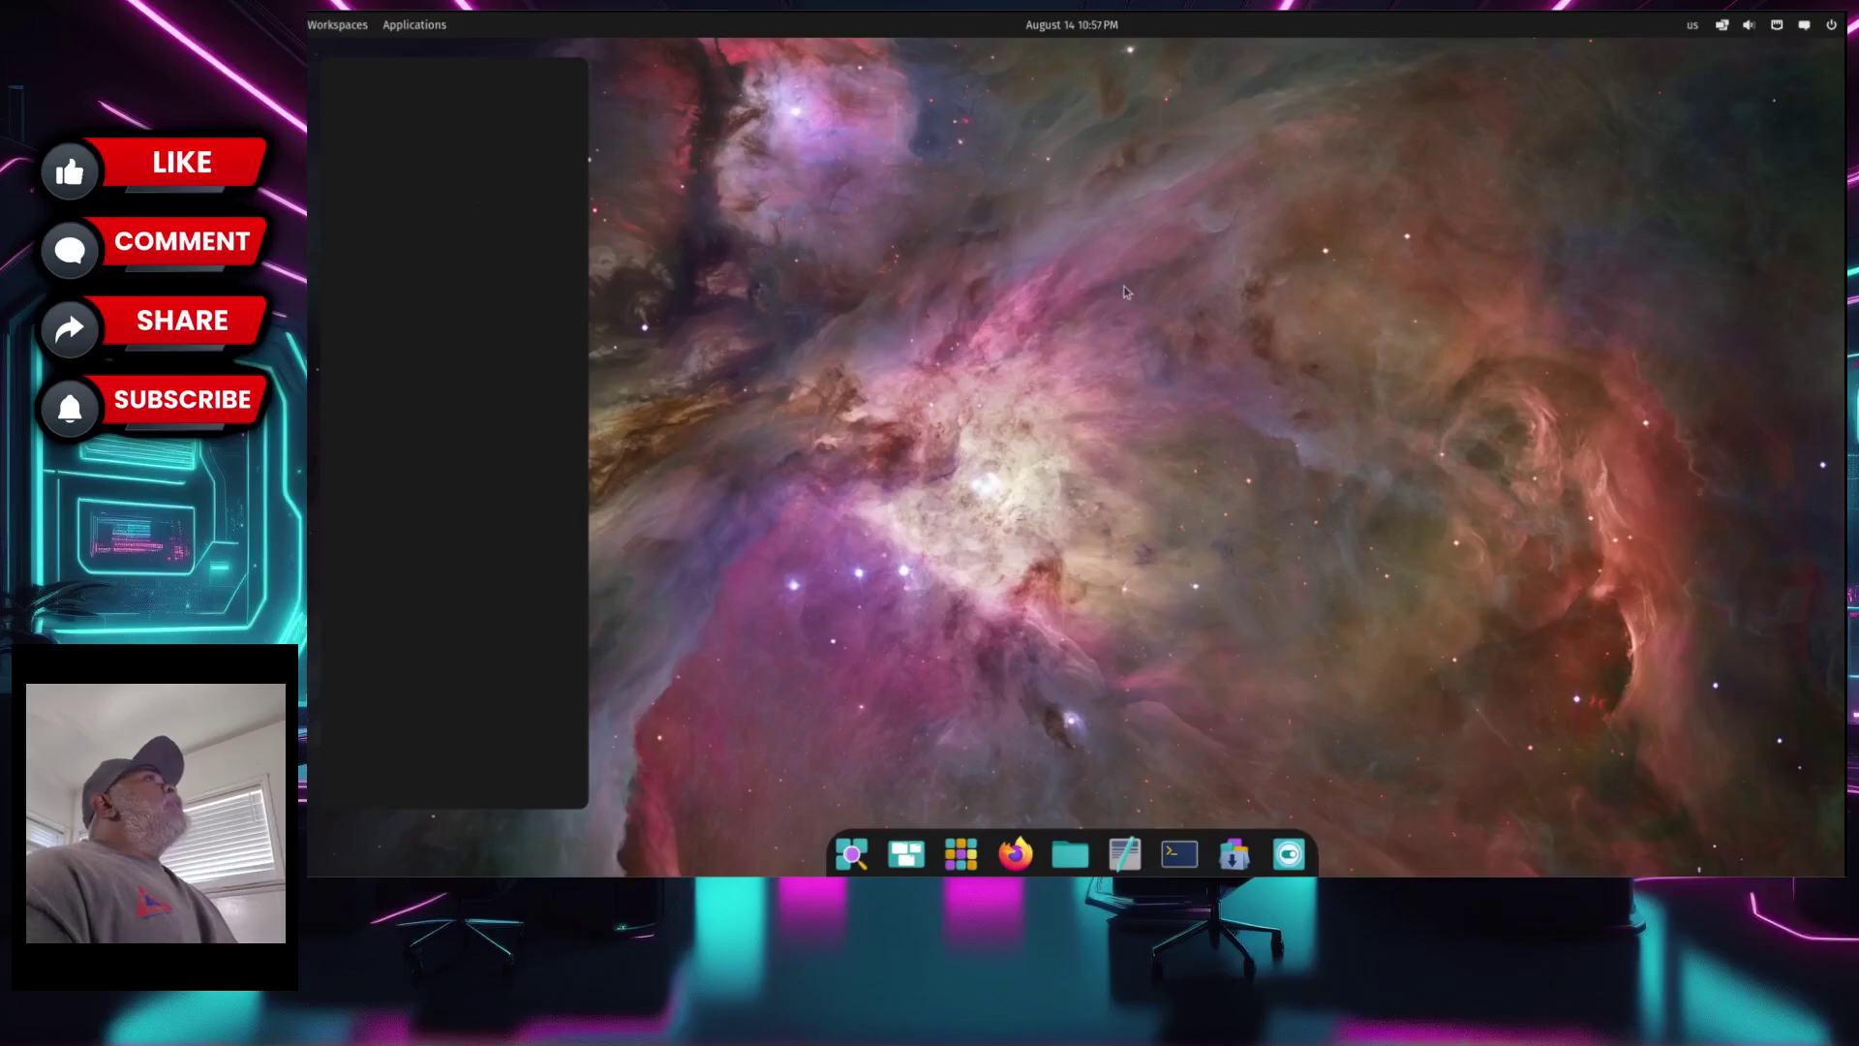
pyautogui.click(325, 33)
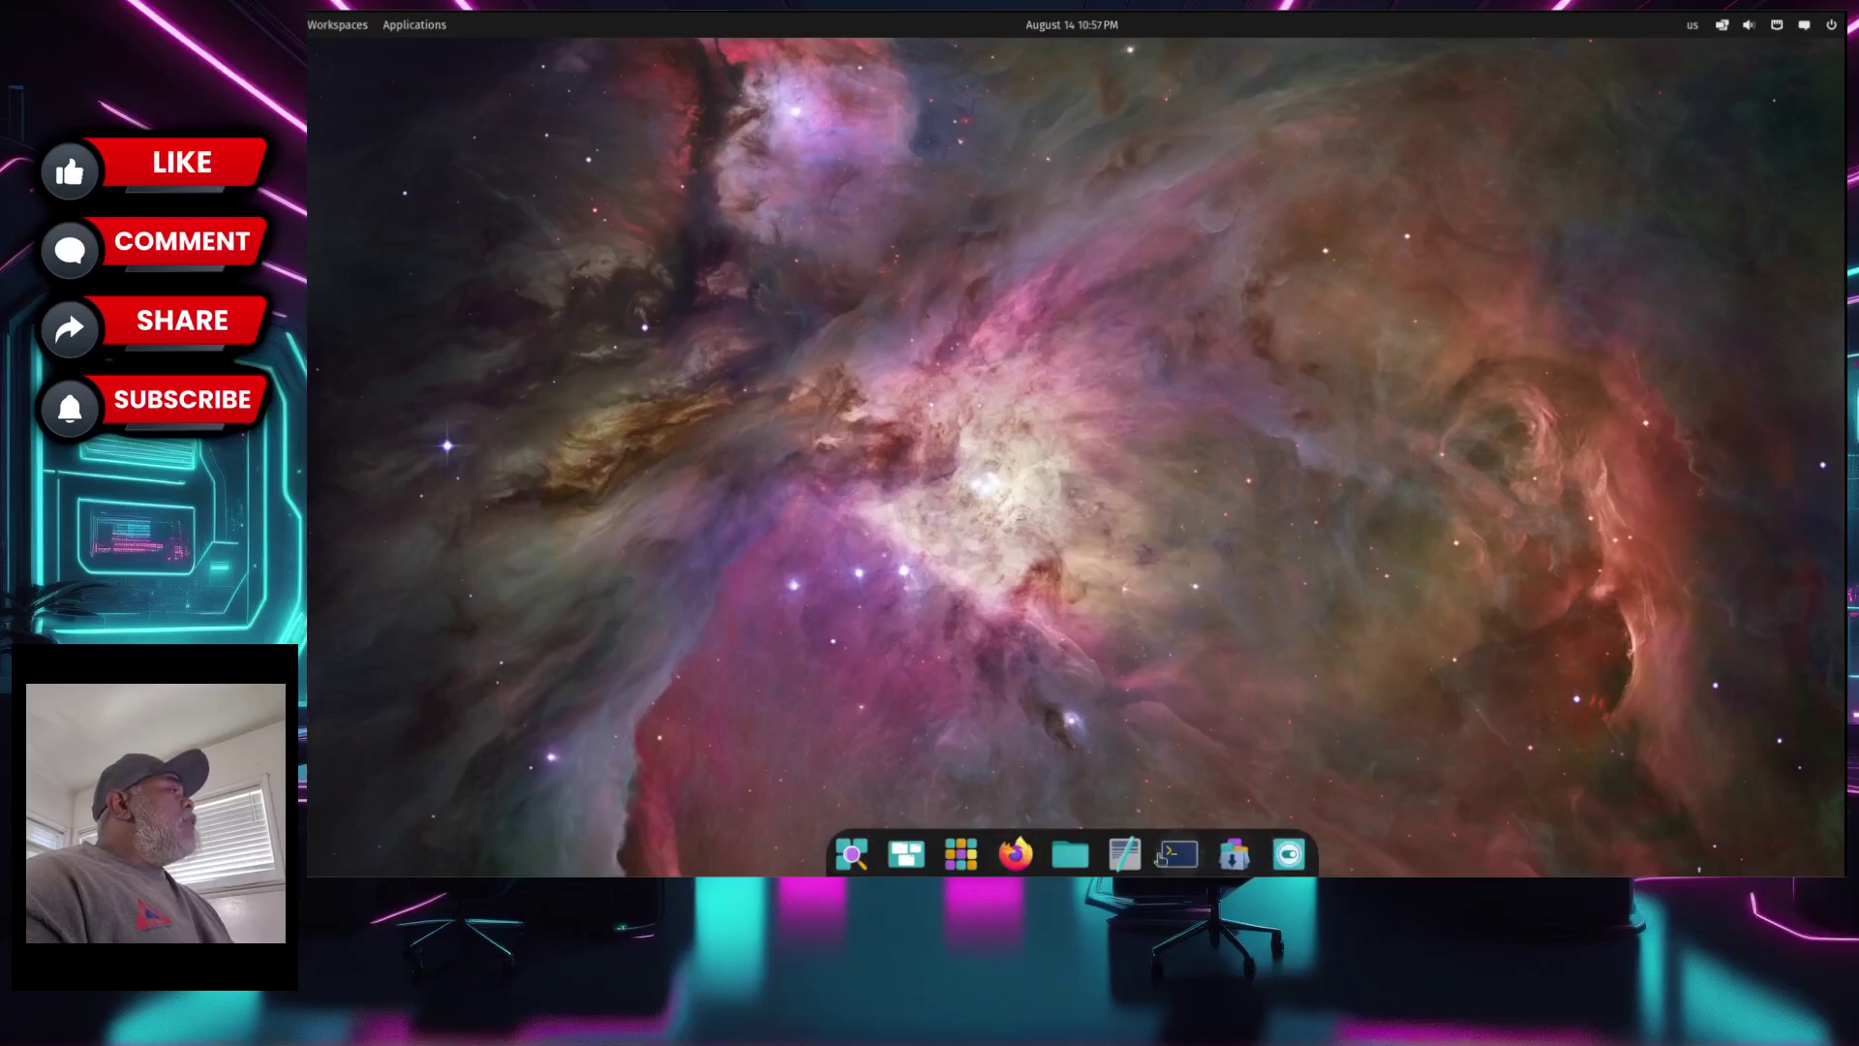
pyautogui.click(851, 854)
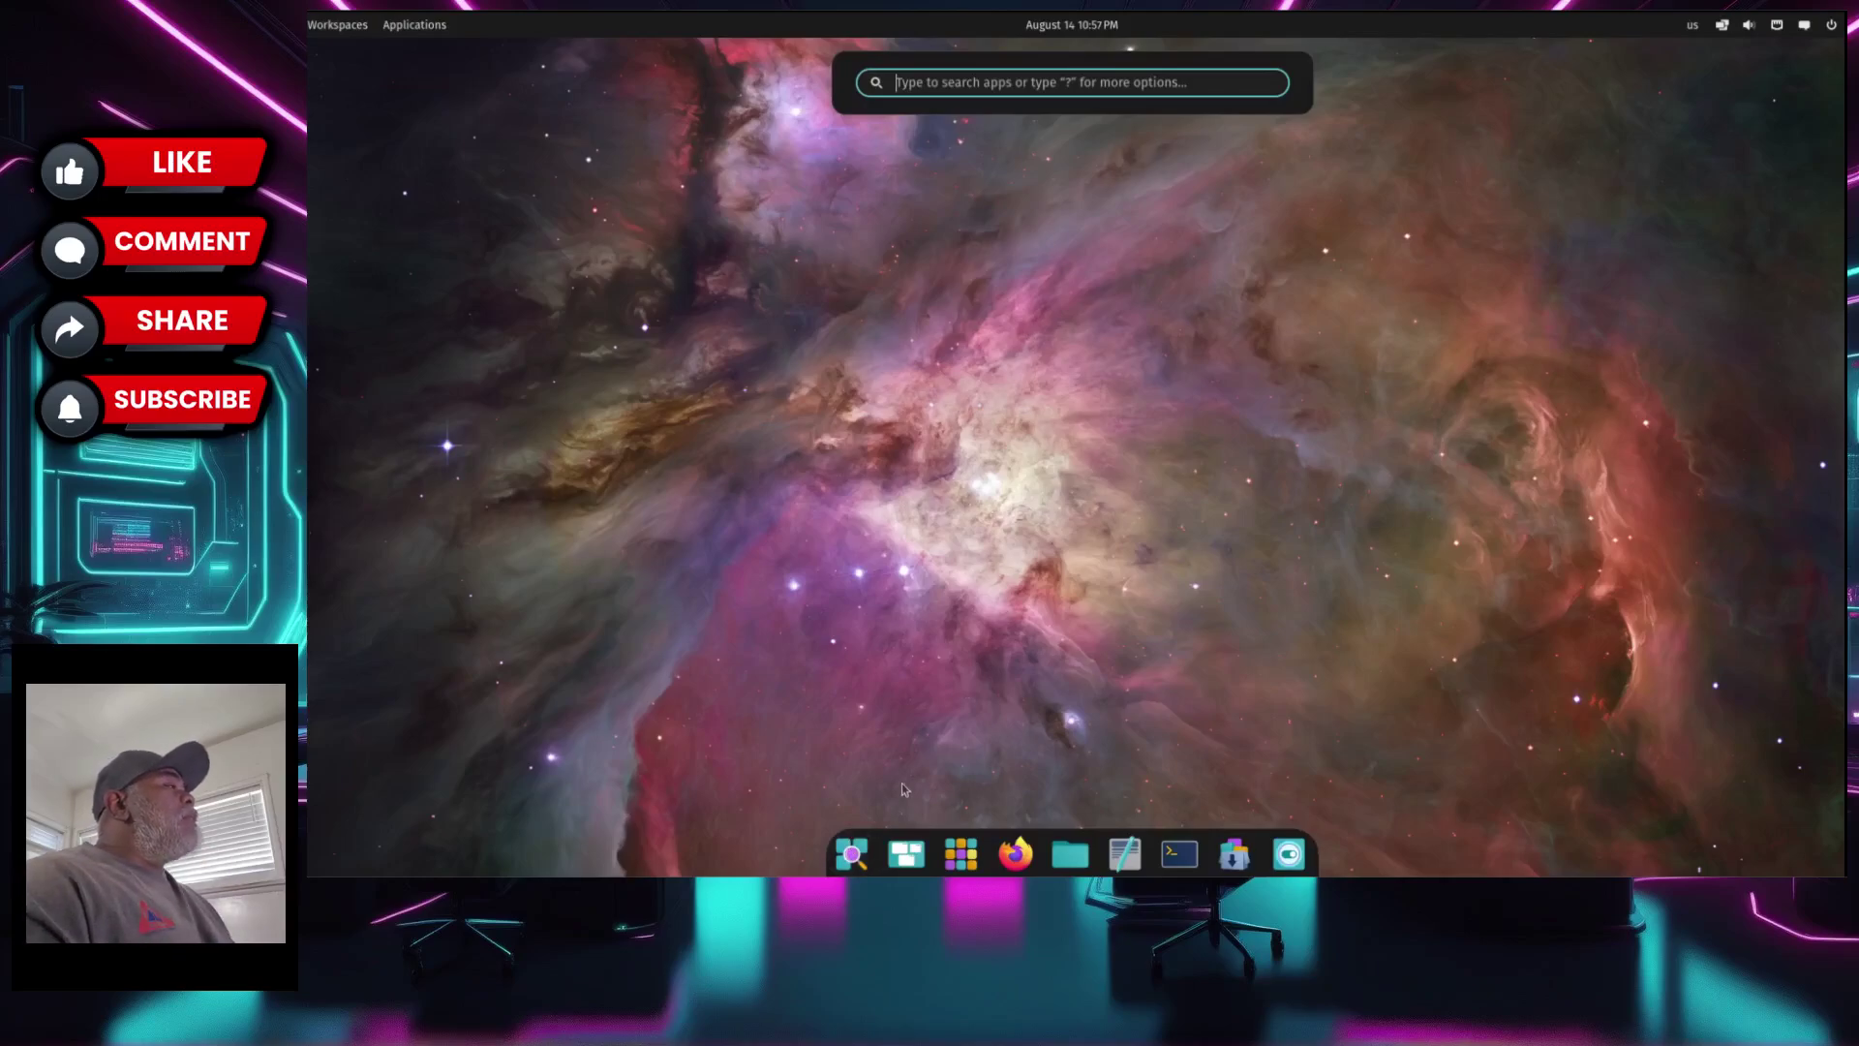
pyautogui.click(915, 851)
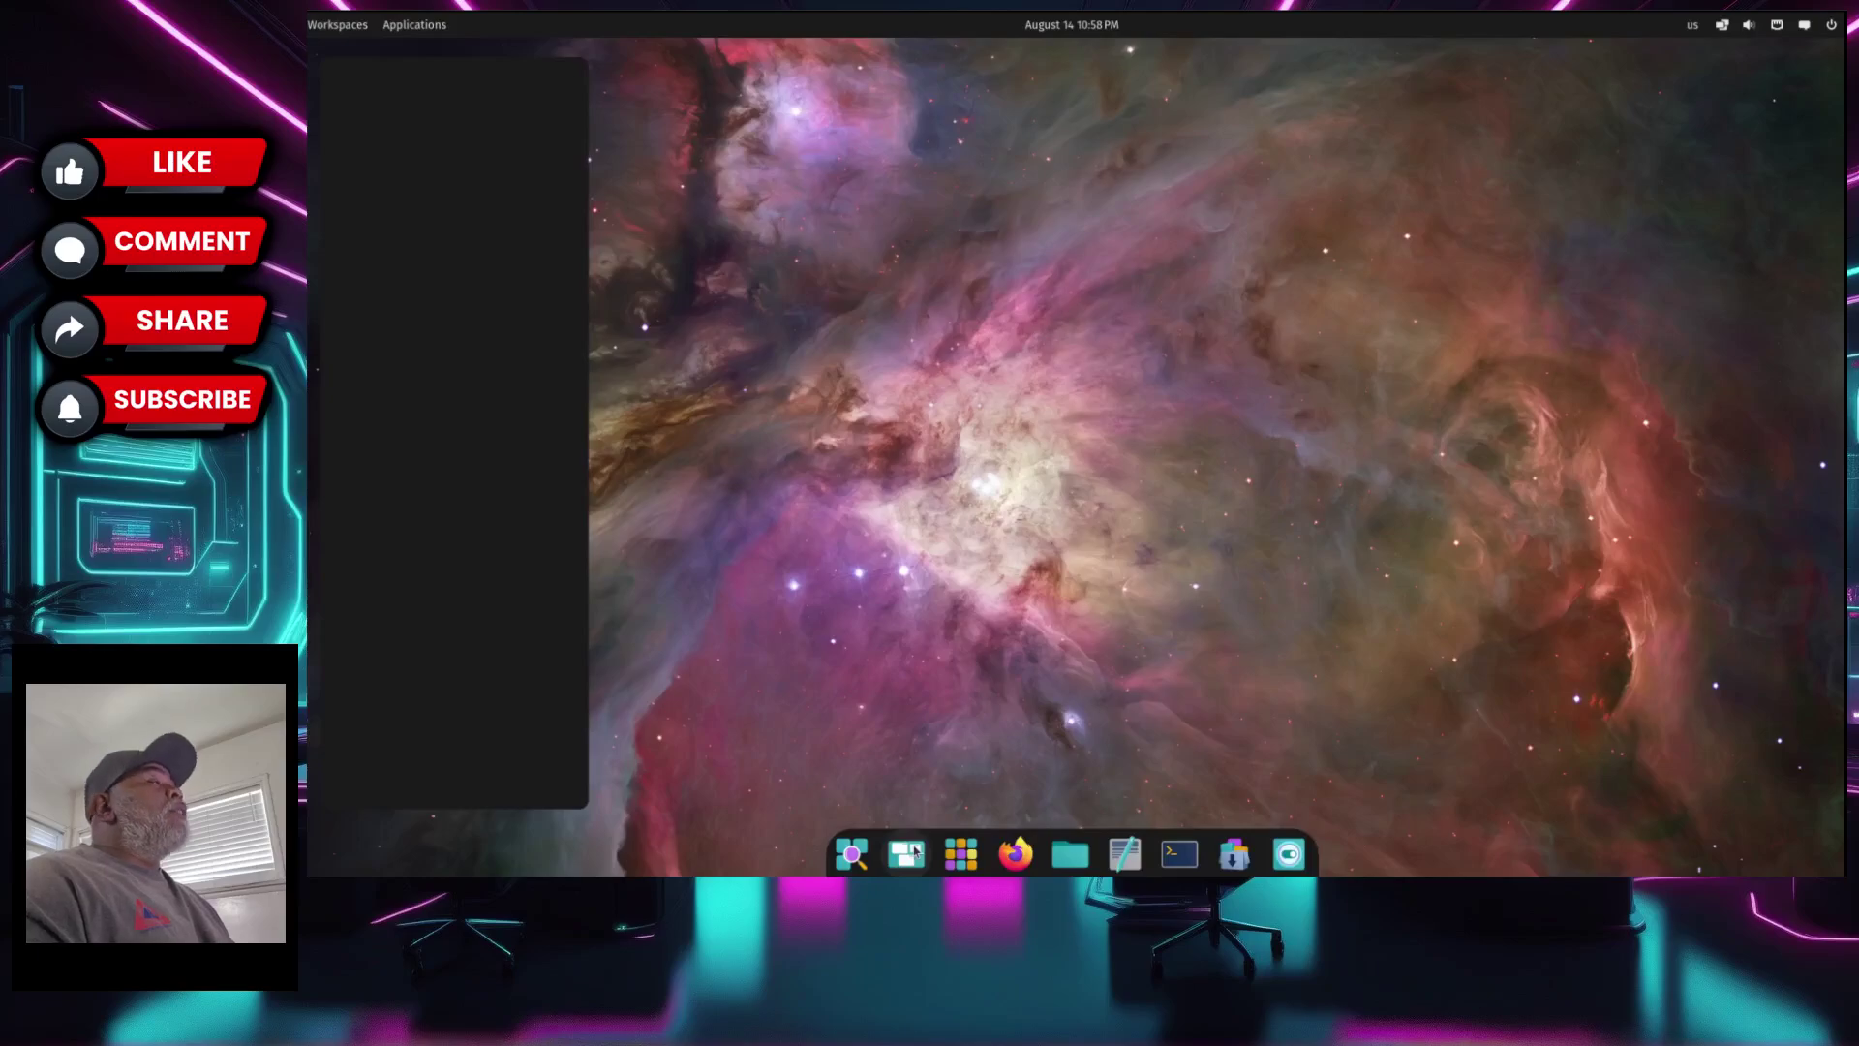
pyautogui.click(912, 851)
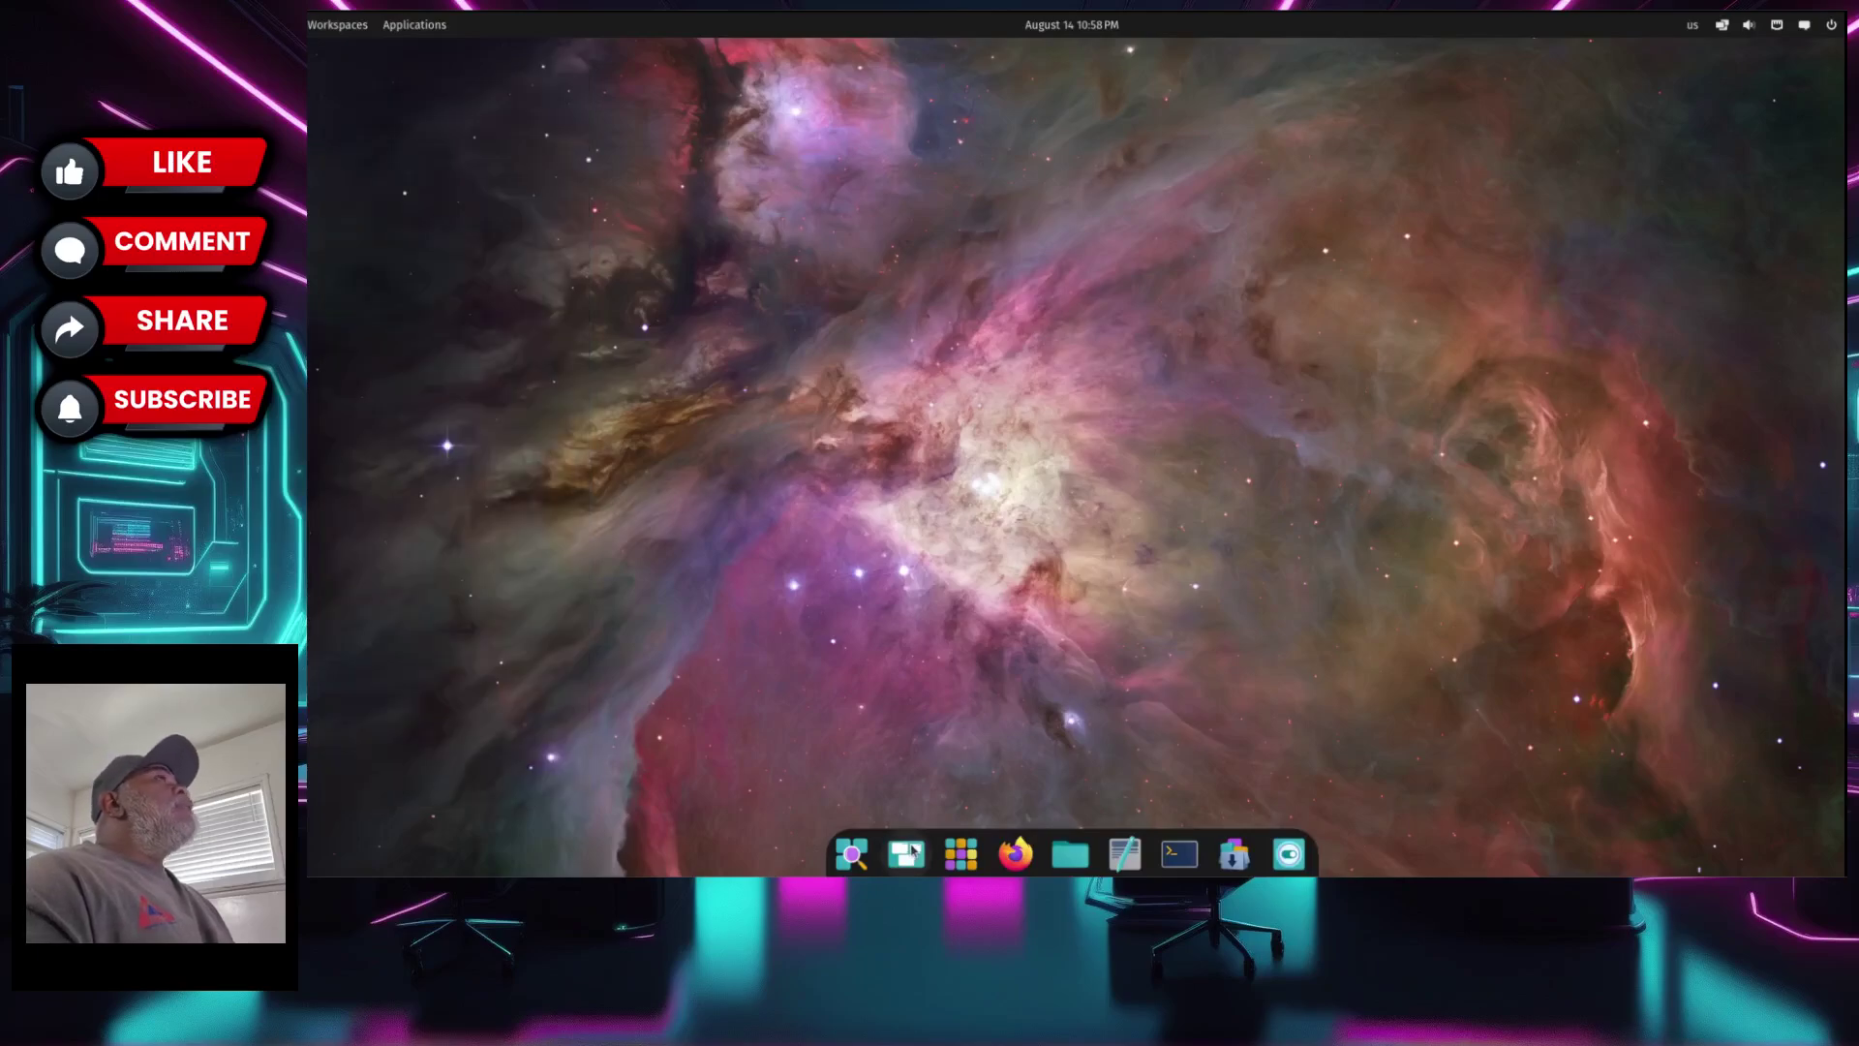
pyautogui.click(914, 851)
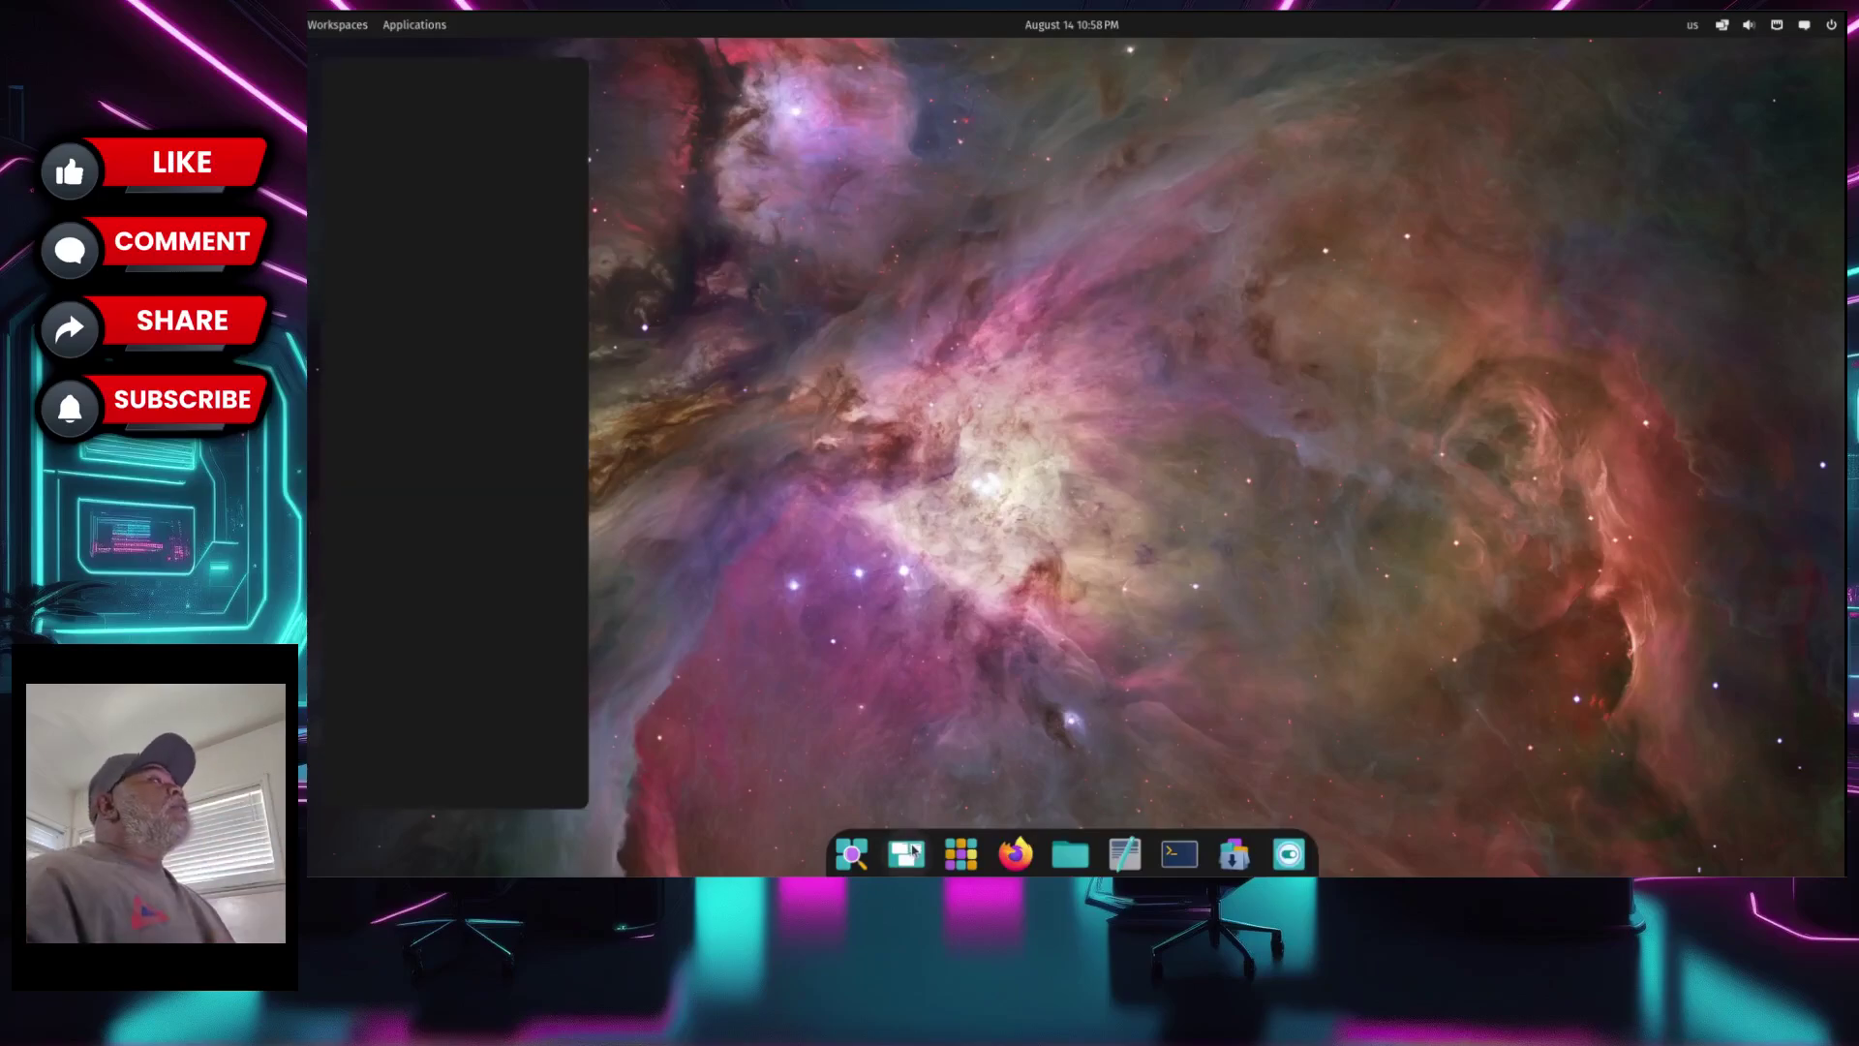
pyautogui.click(911, 851)
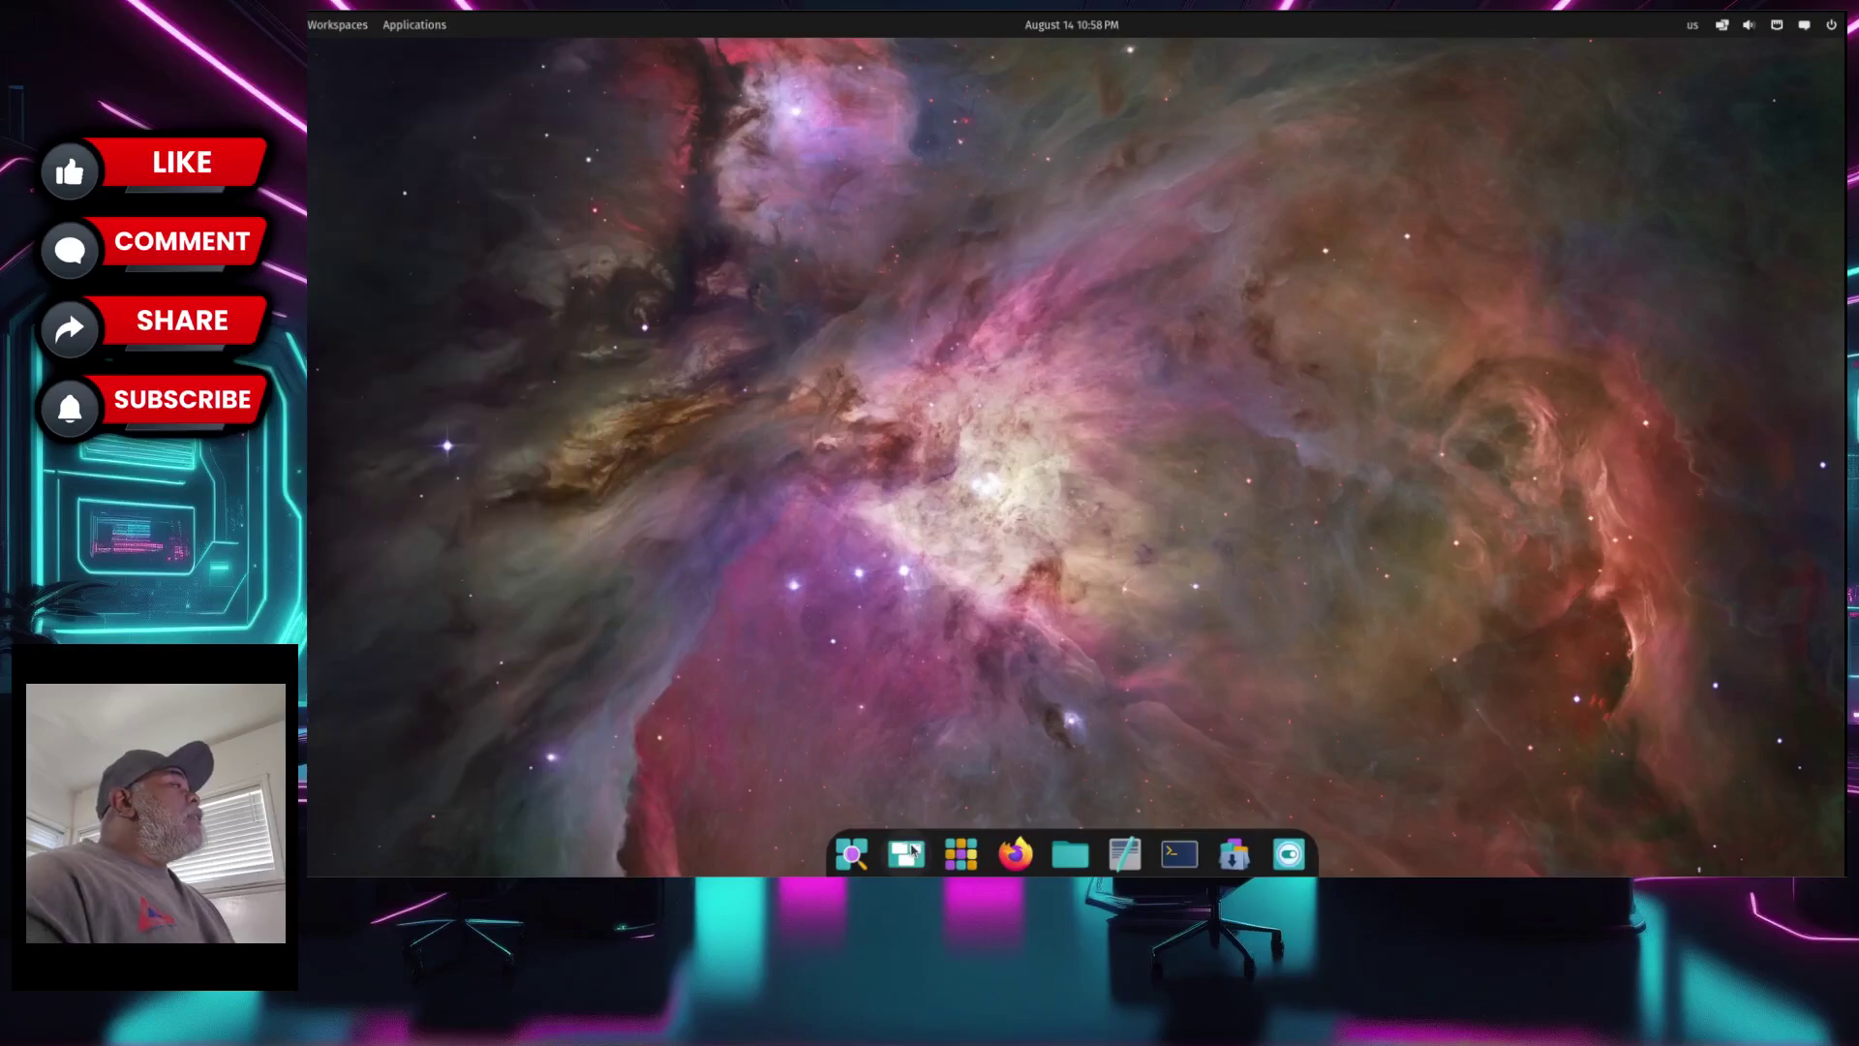
# - View the application library from the dock, close it, and briefly open and close the text editor
pyautogui.click(969, 860)
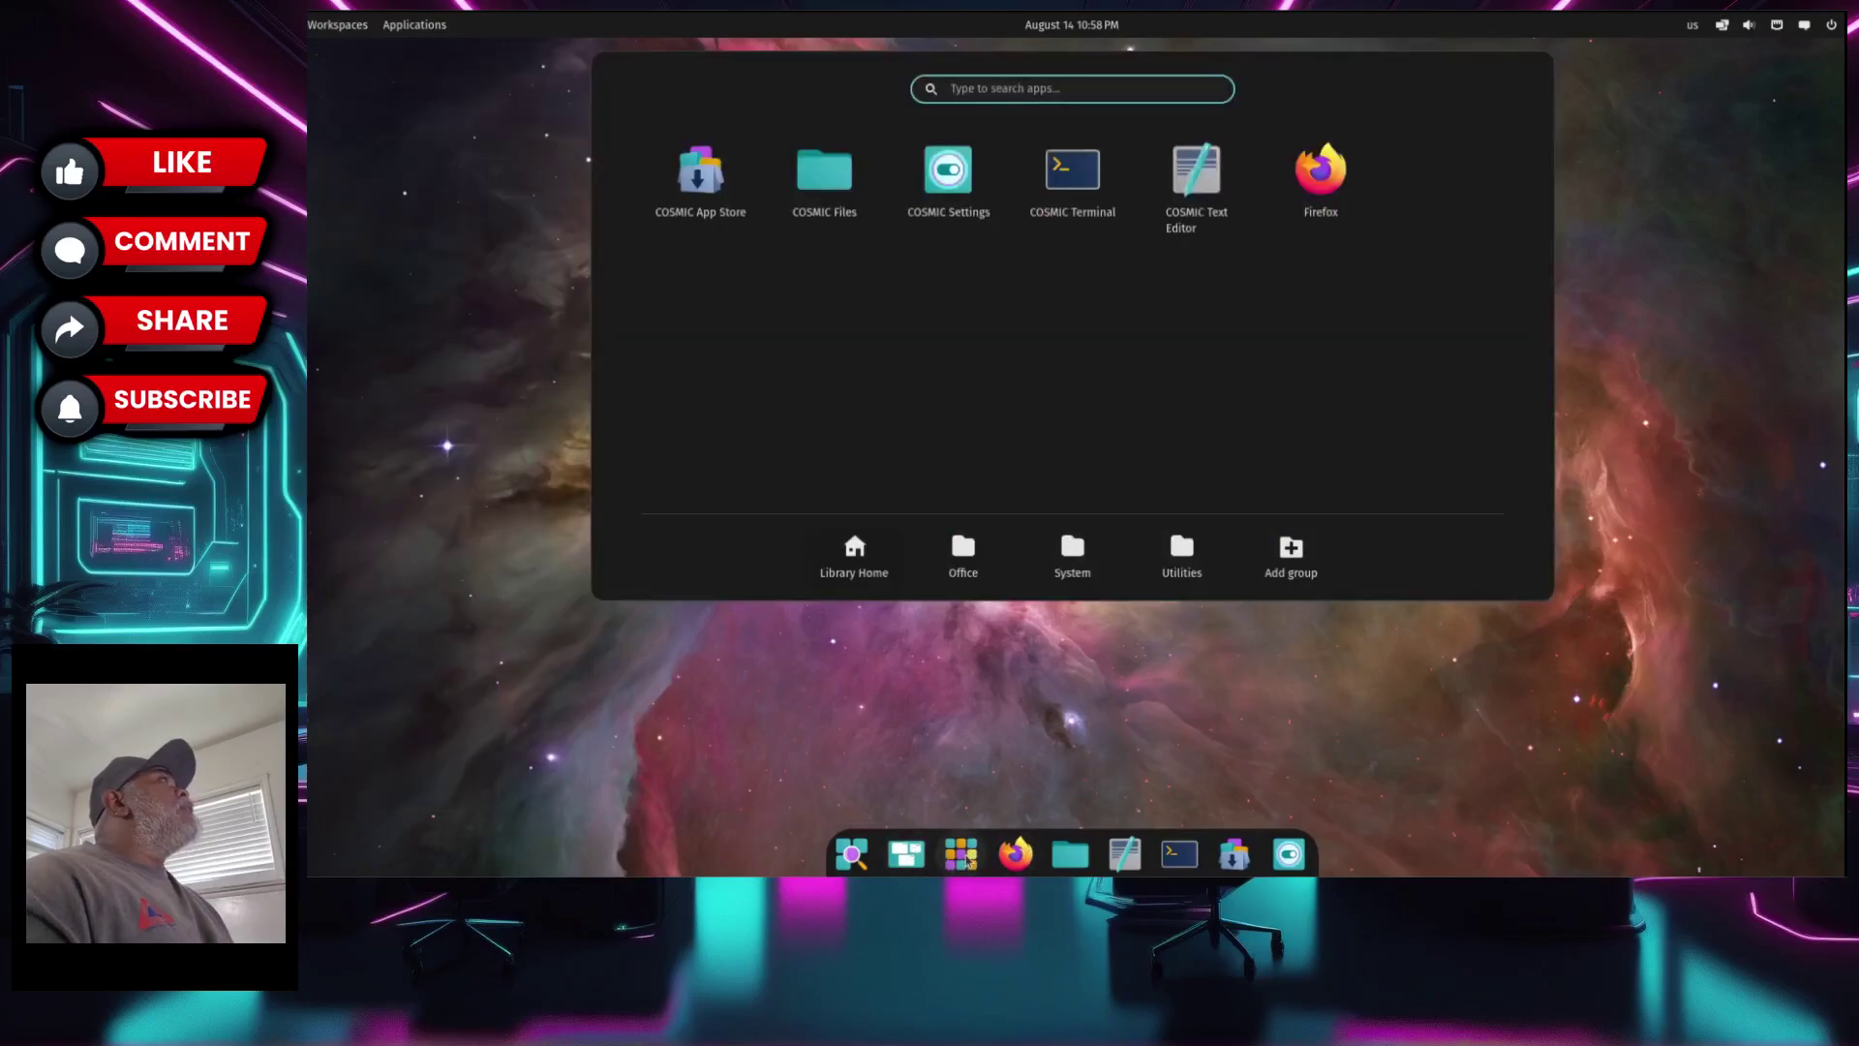
pyautogui.click(969, 861)
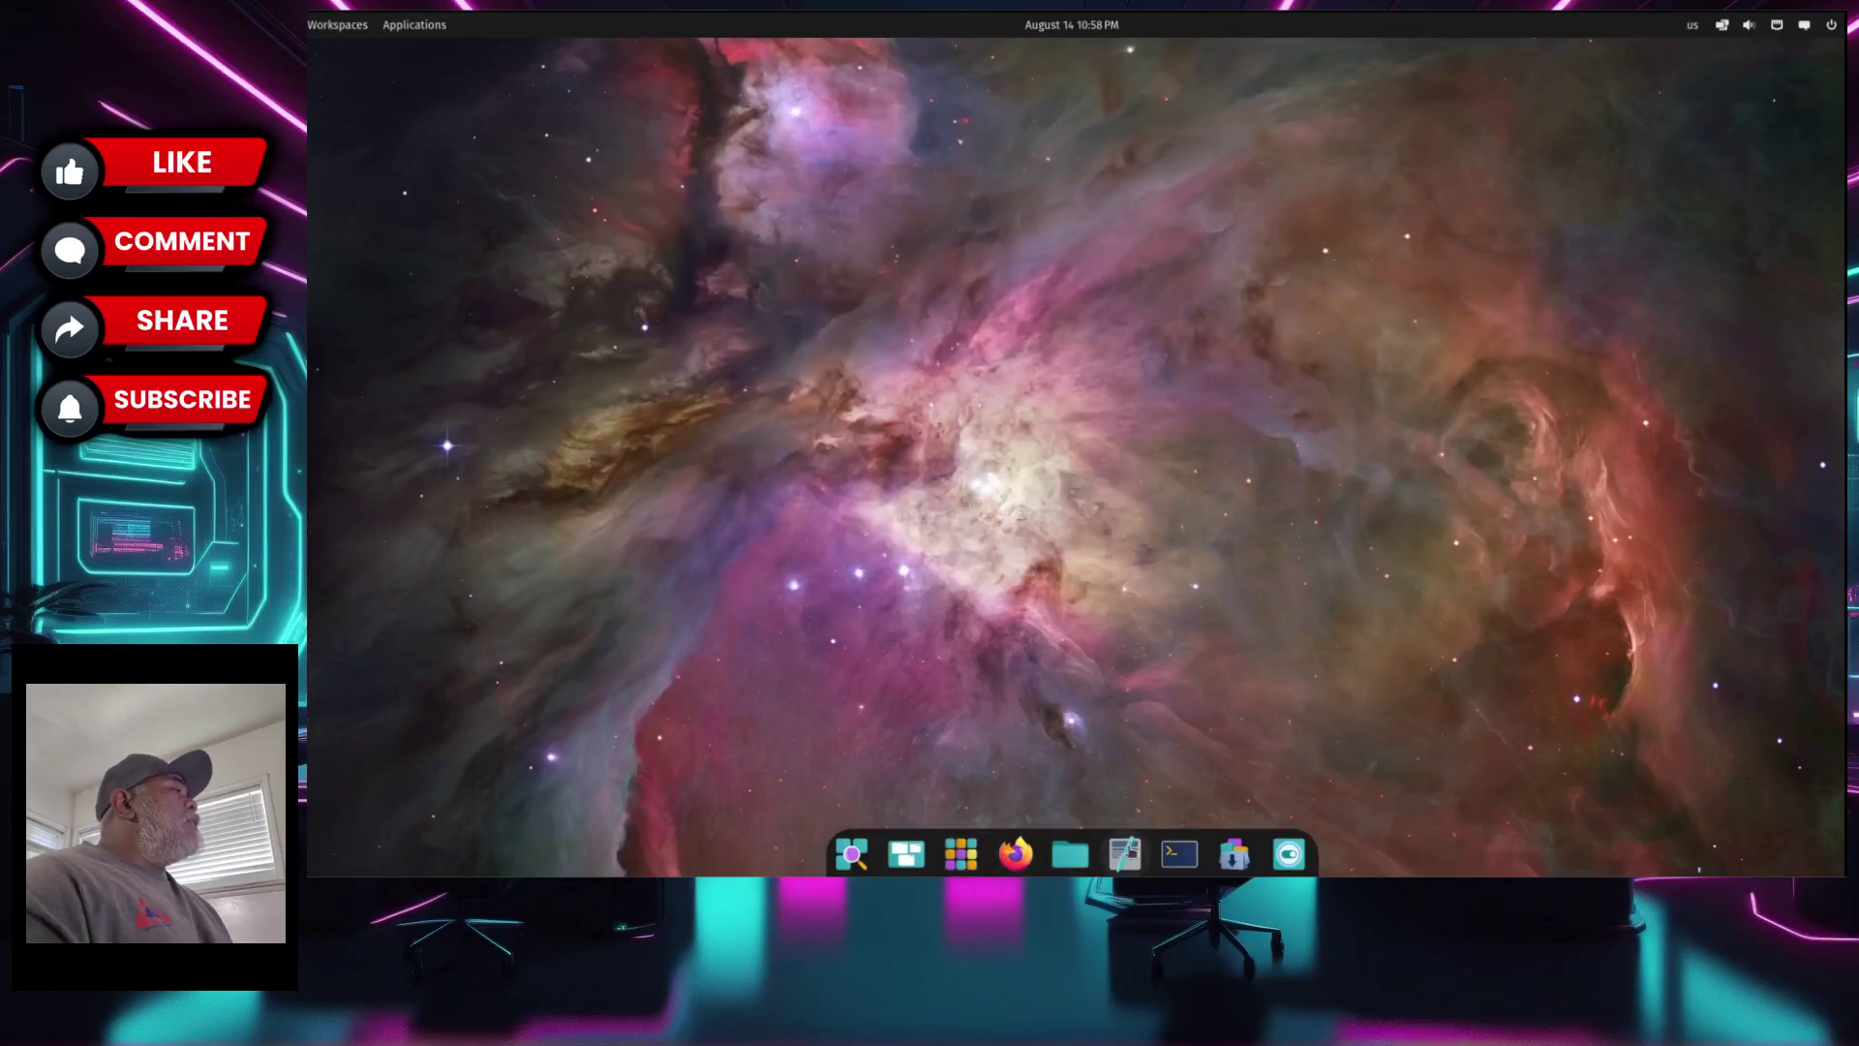
pyautogui.click(1125, 854)
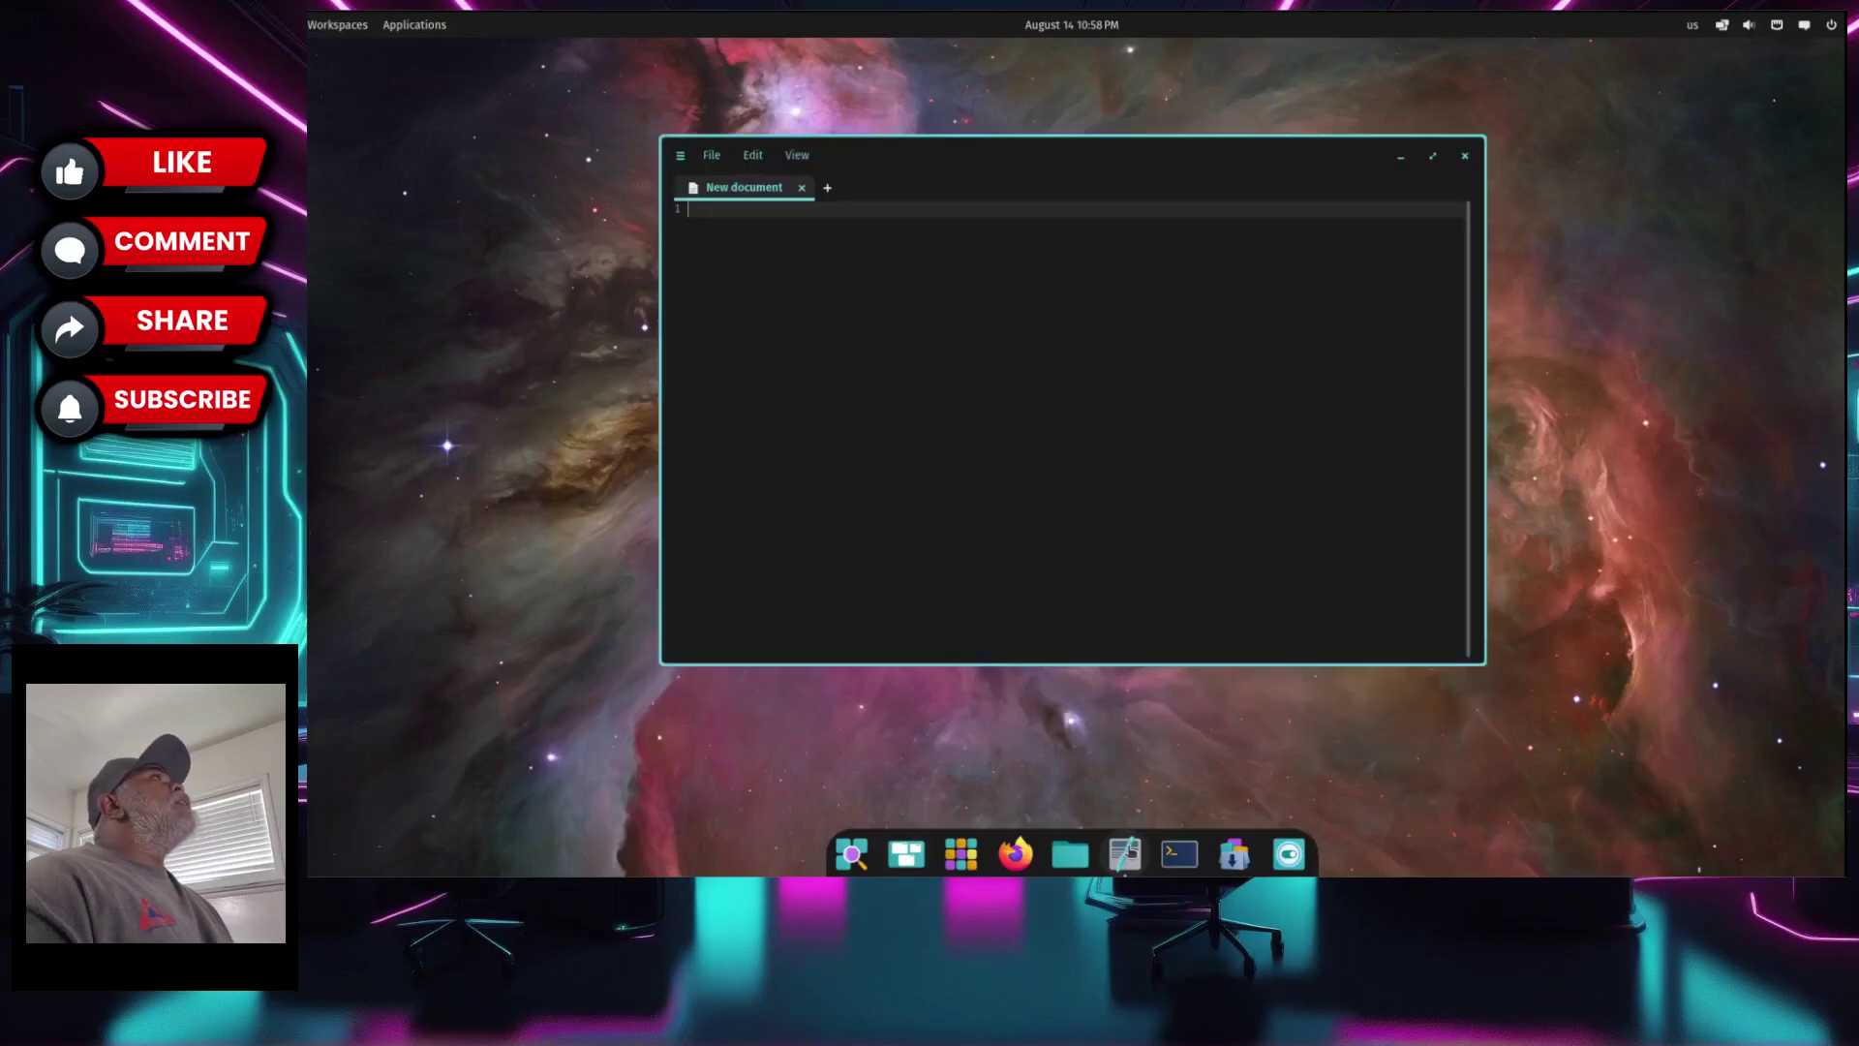
pyautogui.click(1466, 159)
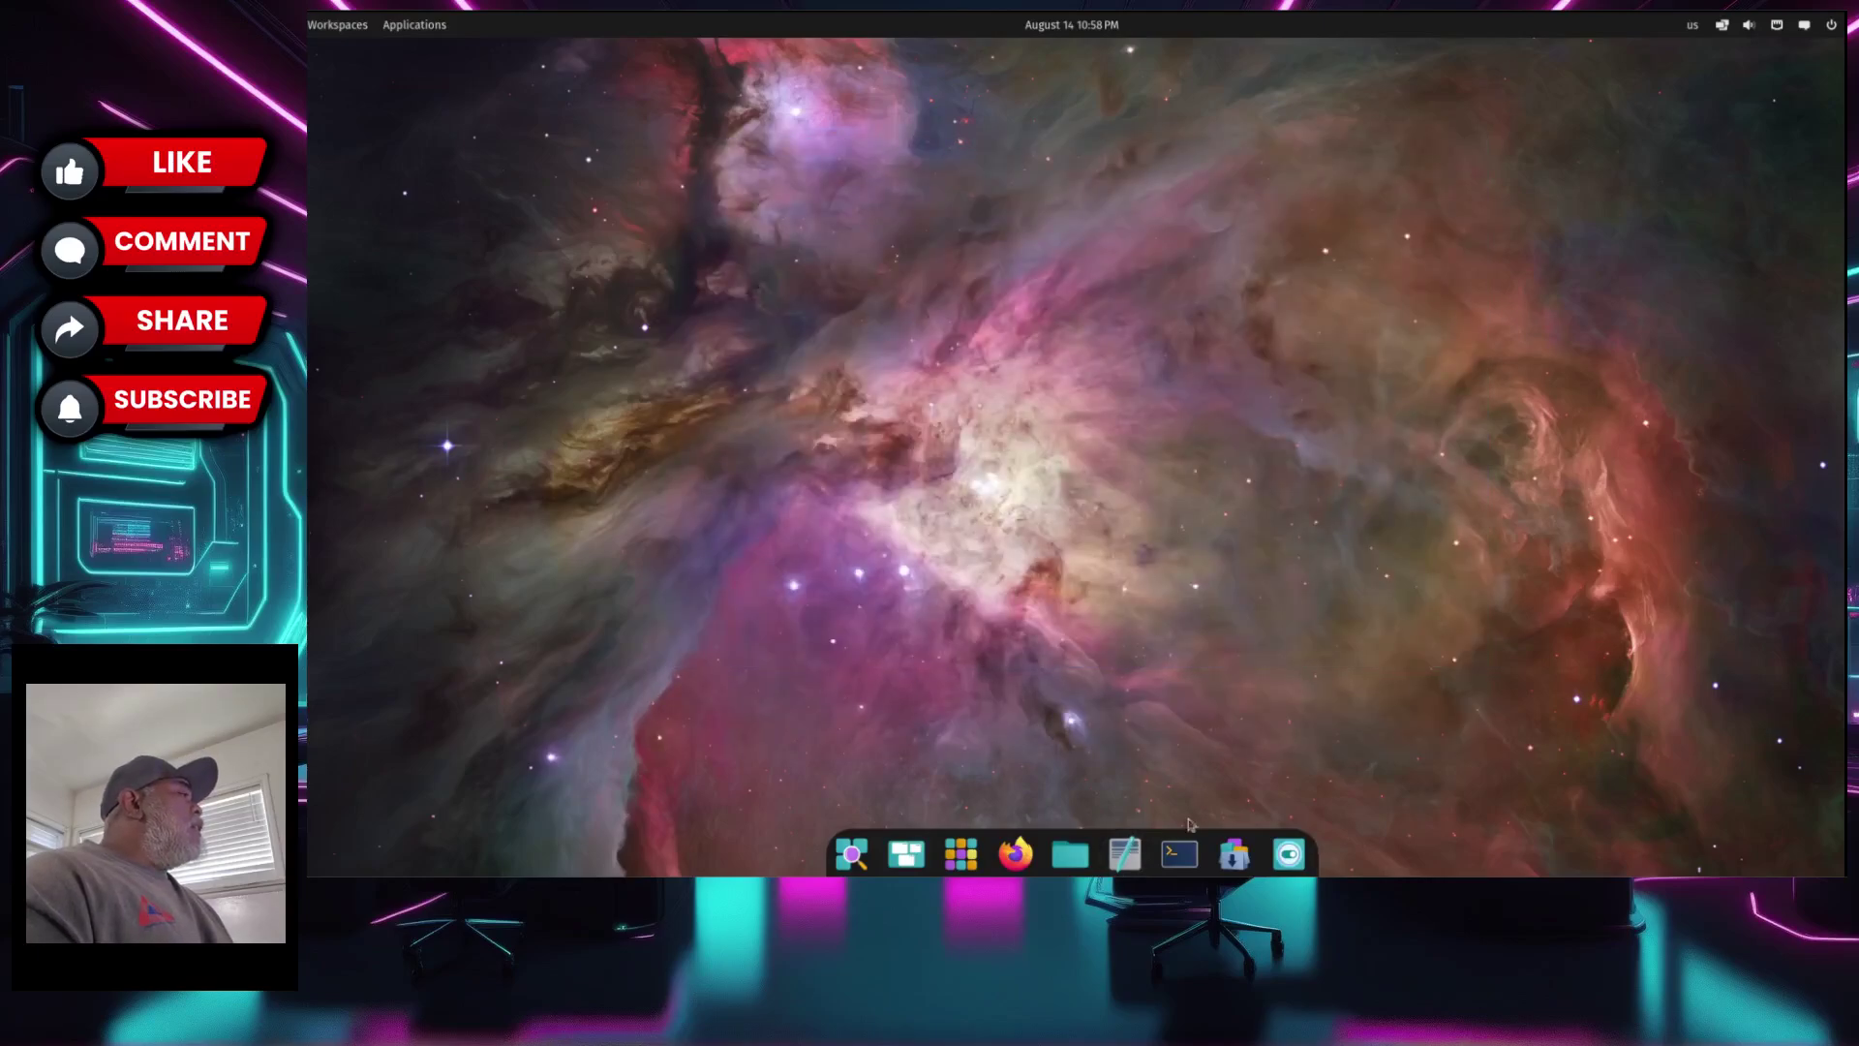
# - Open the COSMIC App Store and look through the categories from Create to Relax
pyautogui.click(1237, 856)
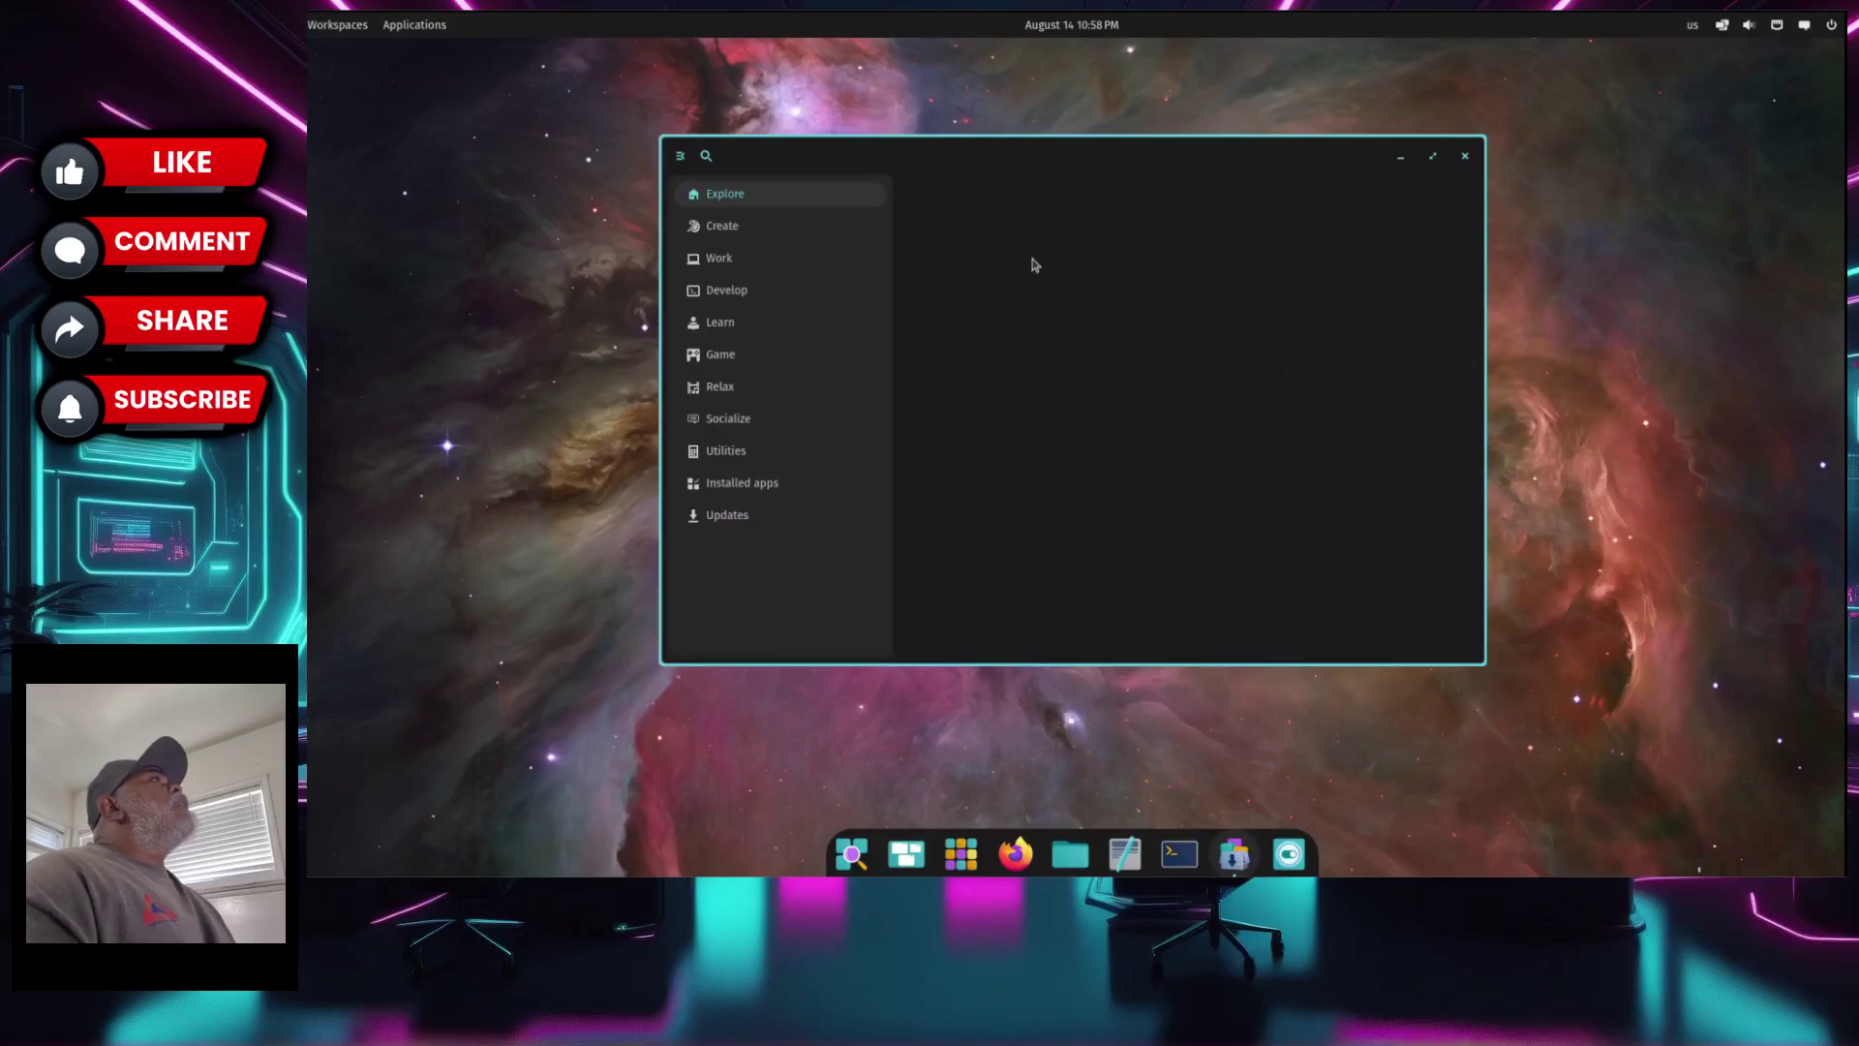
pyautogui.click(720, 230)
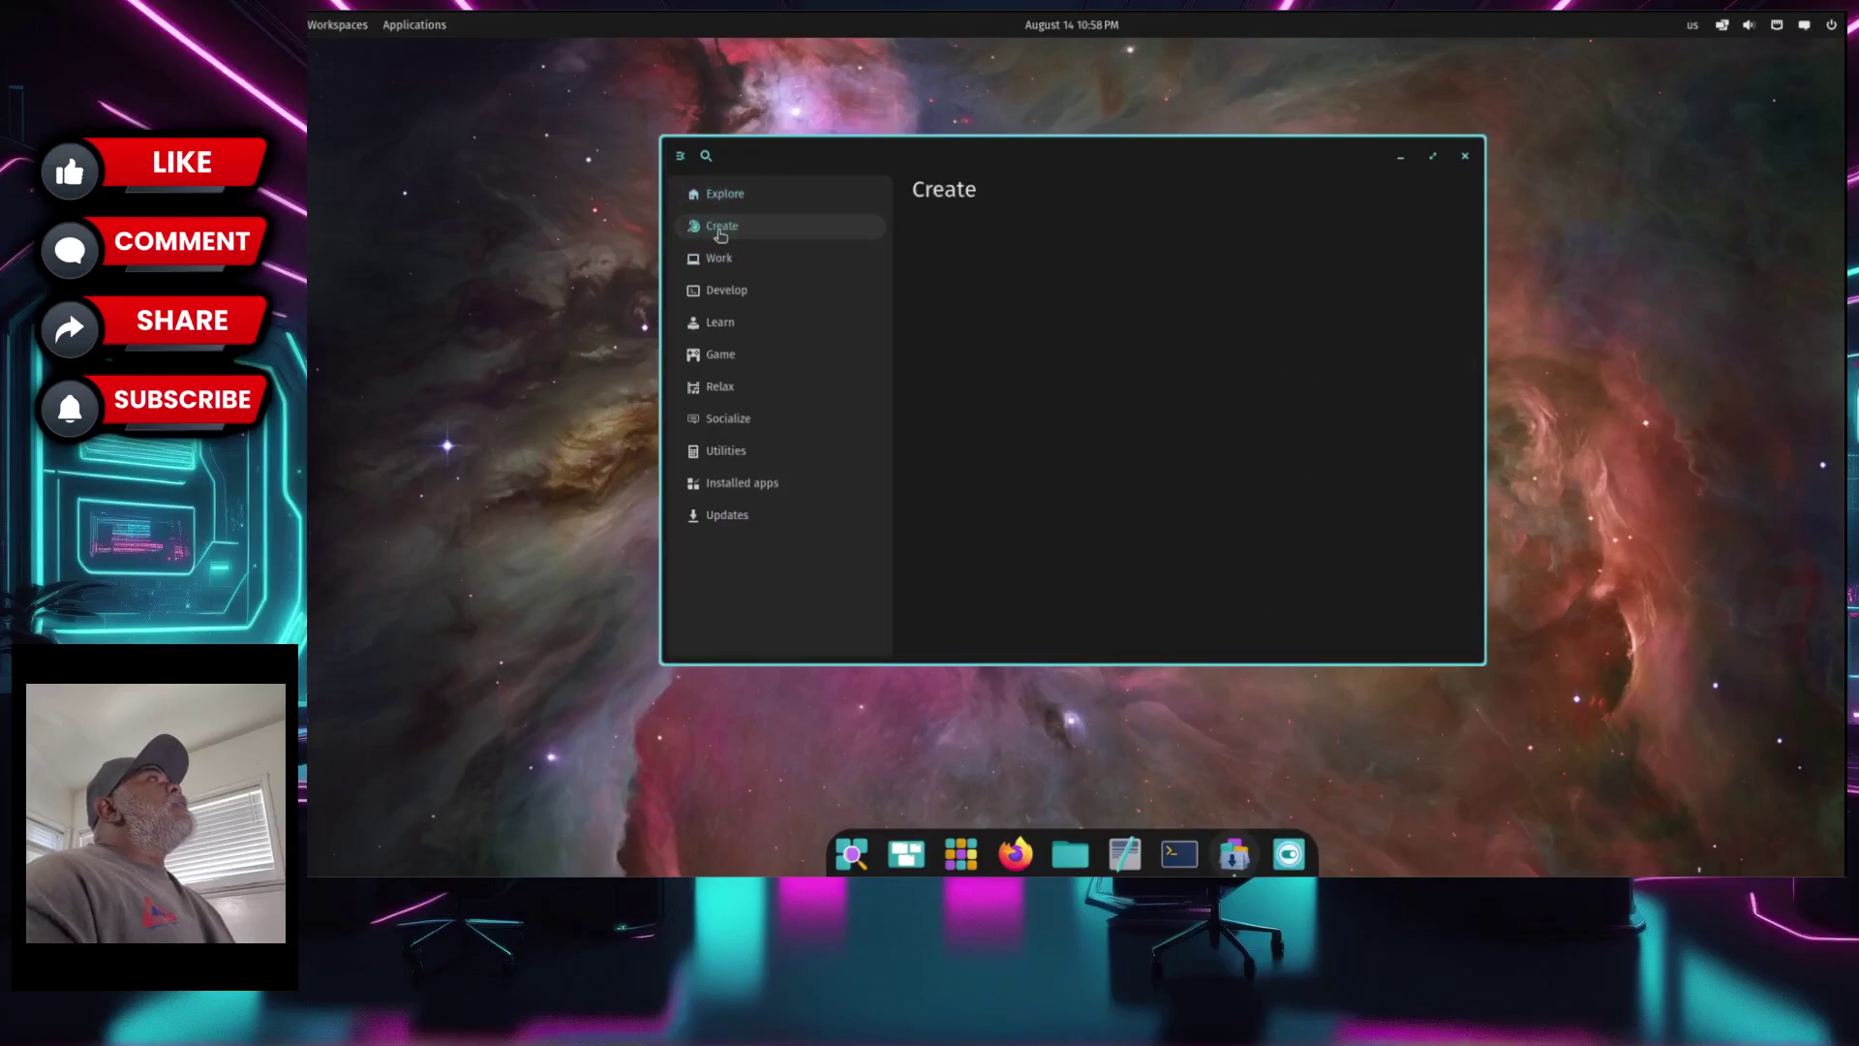
pyautogui.click(724, 264)
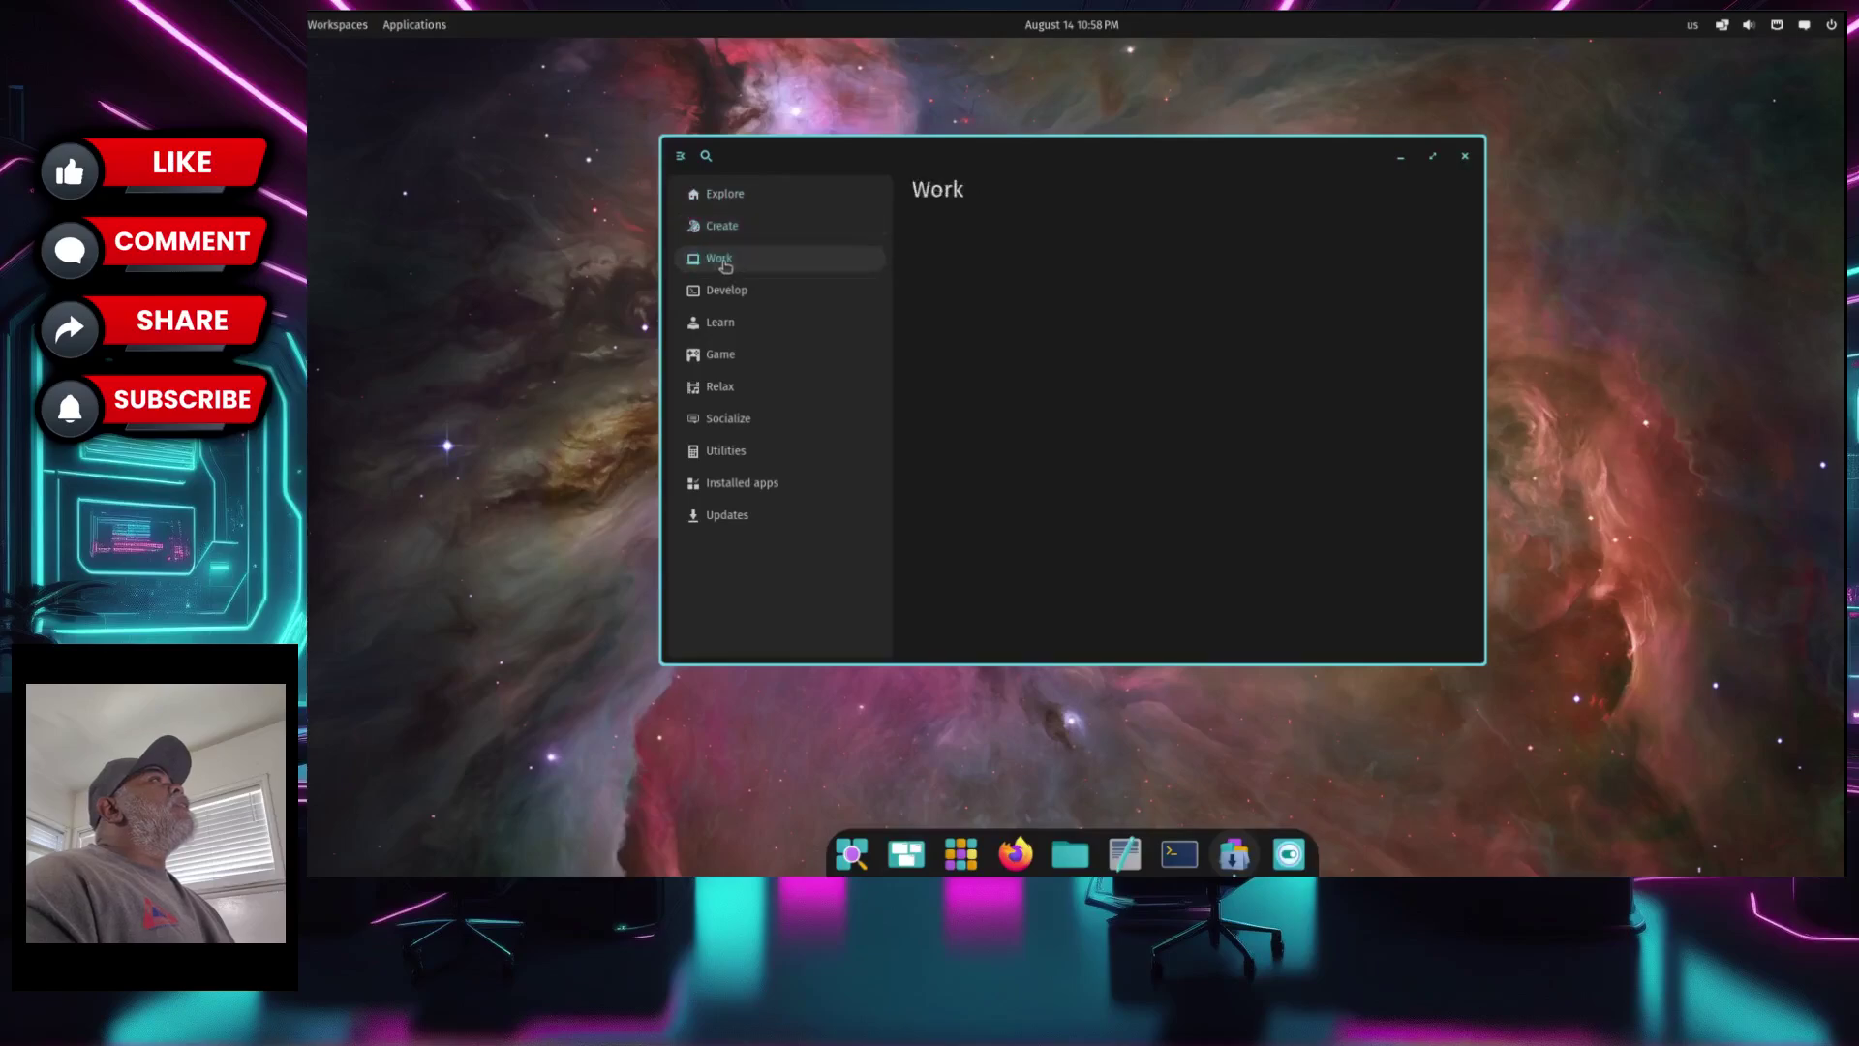
pyautogui.click(728, 292)
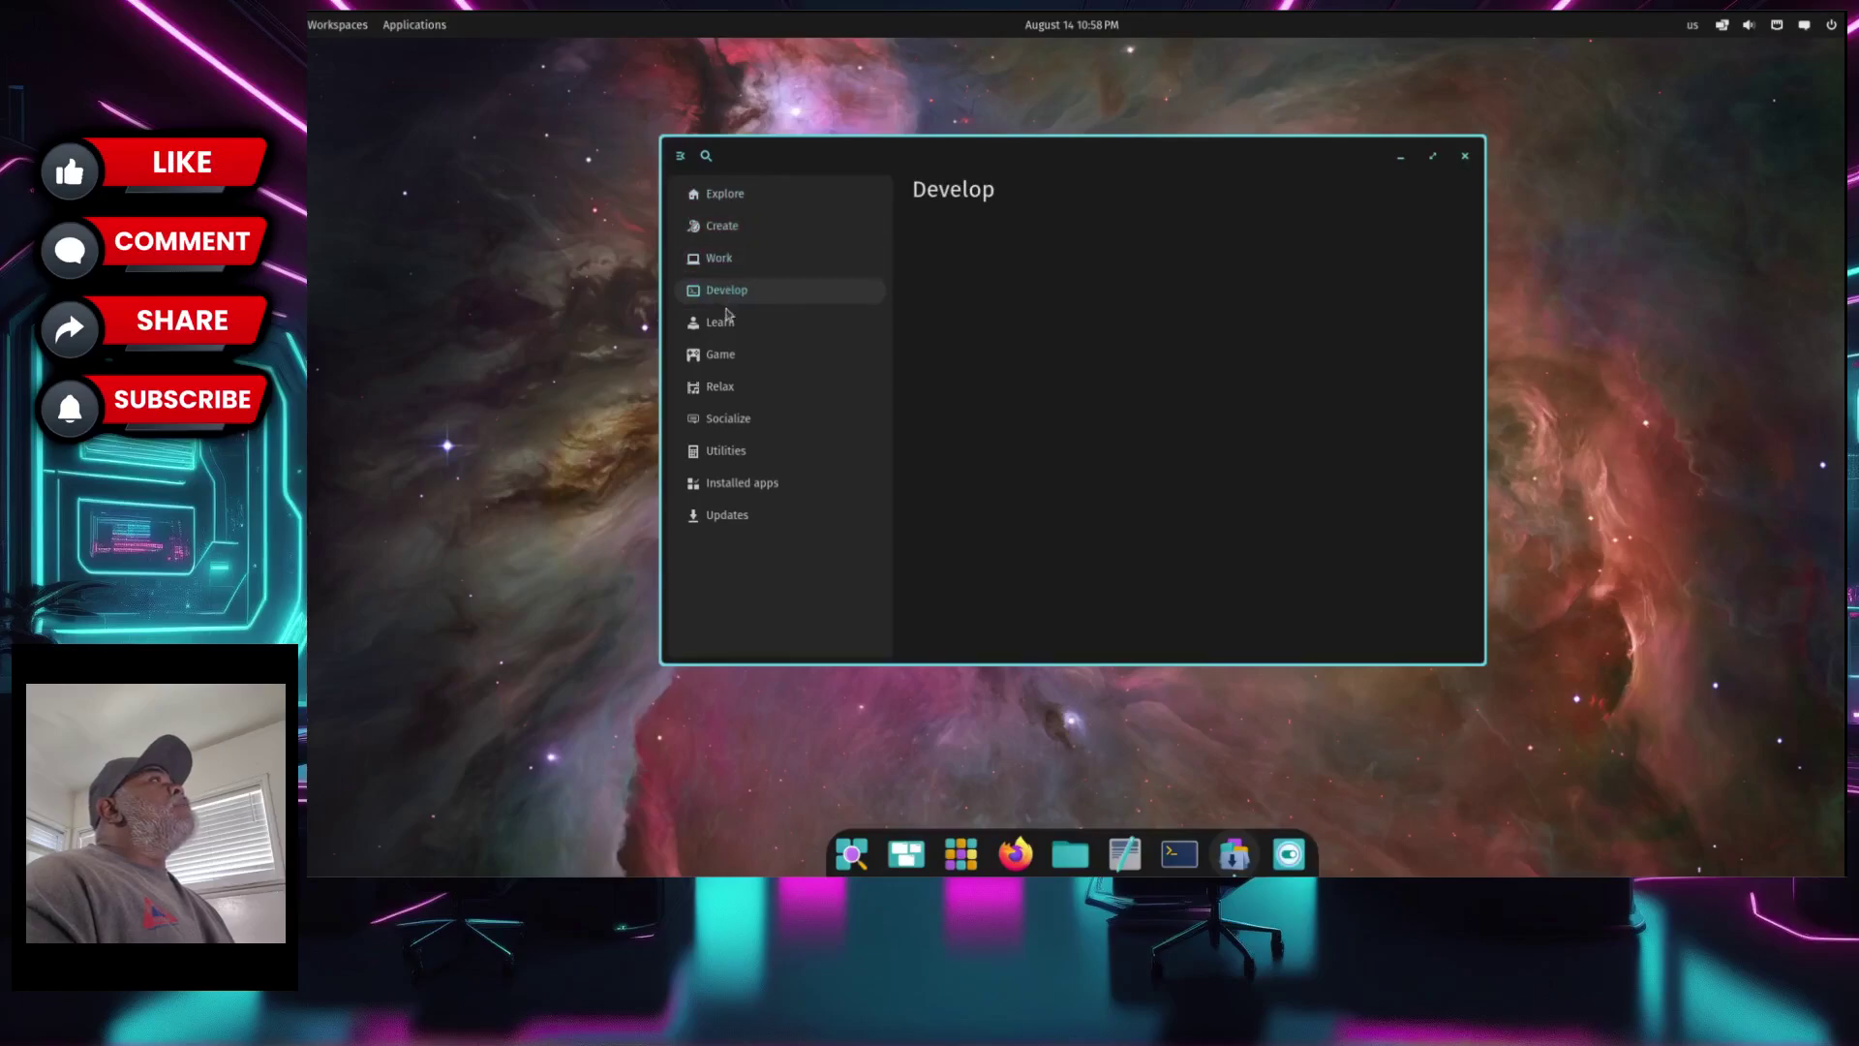
pyautogui.click(721, 329)
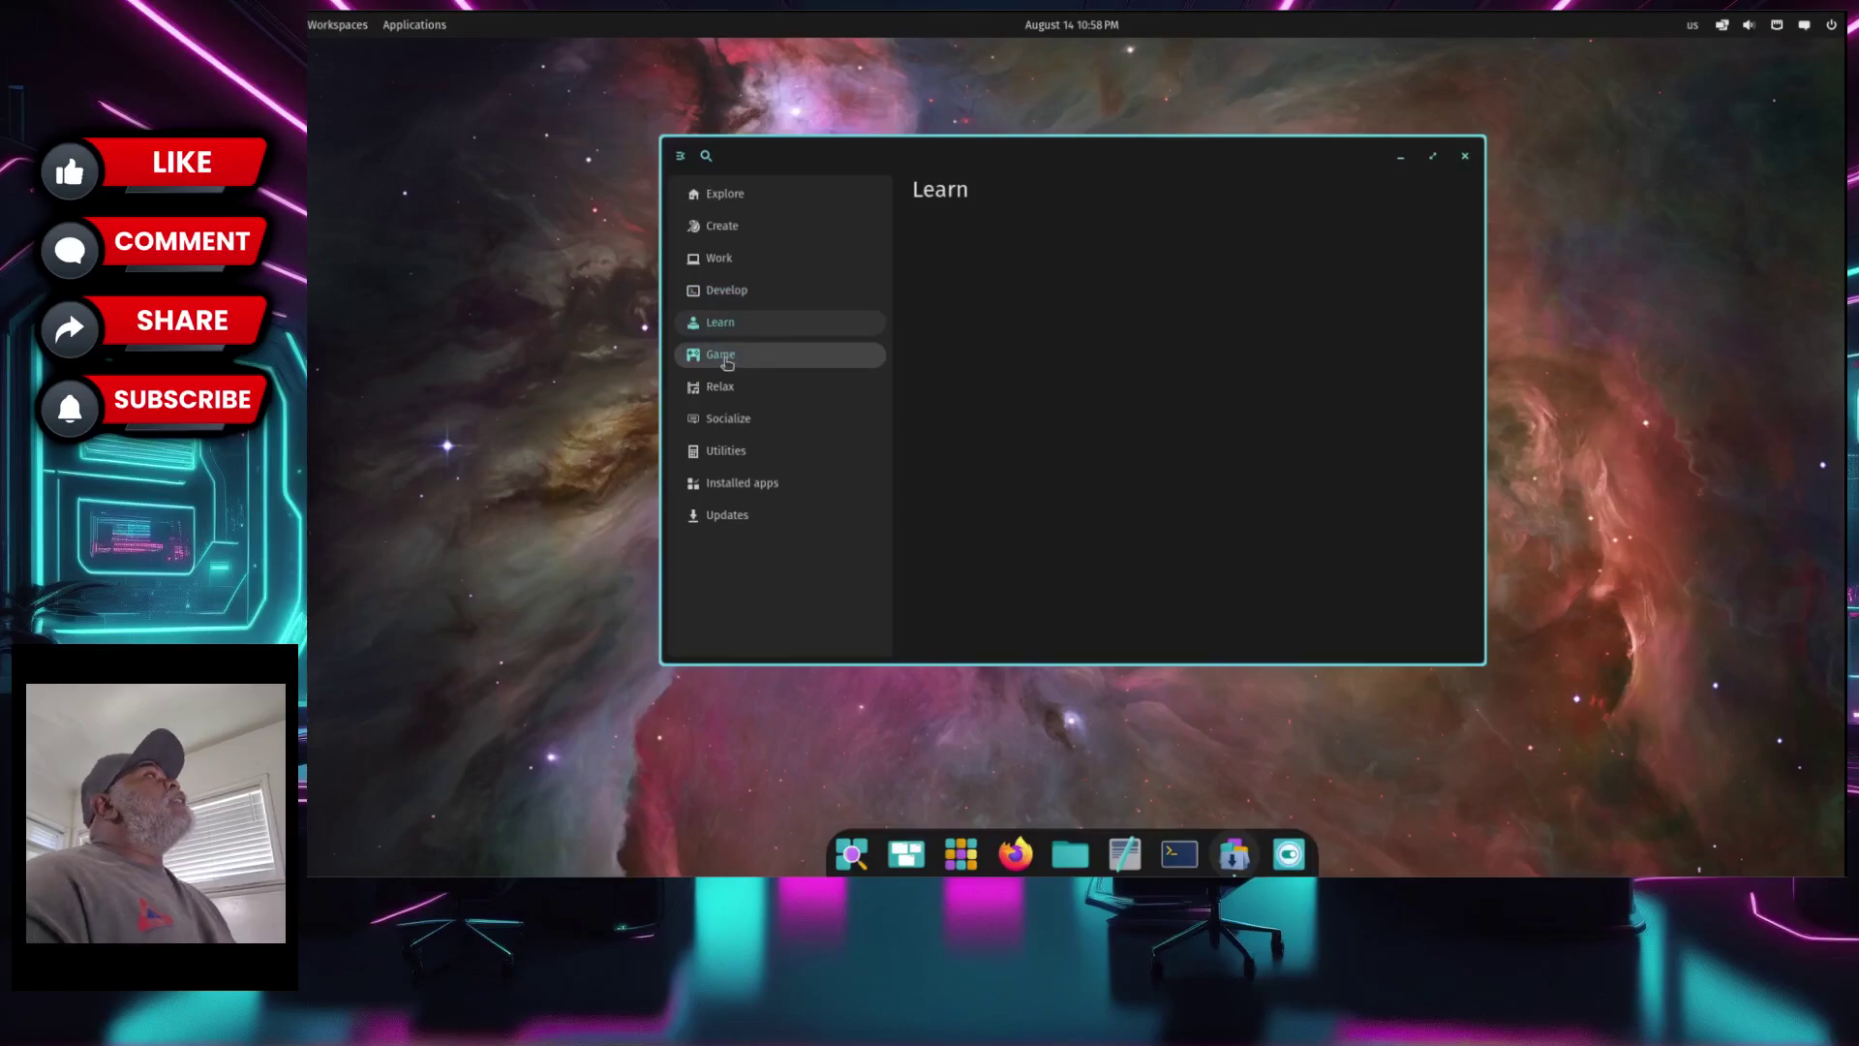
pyautogui.click(726, 360)
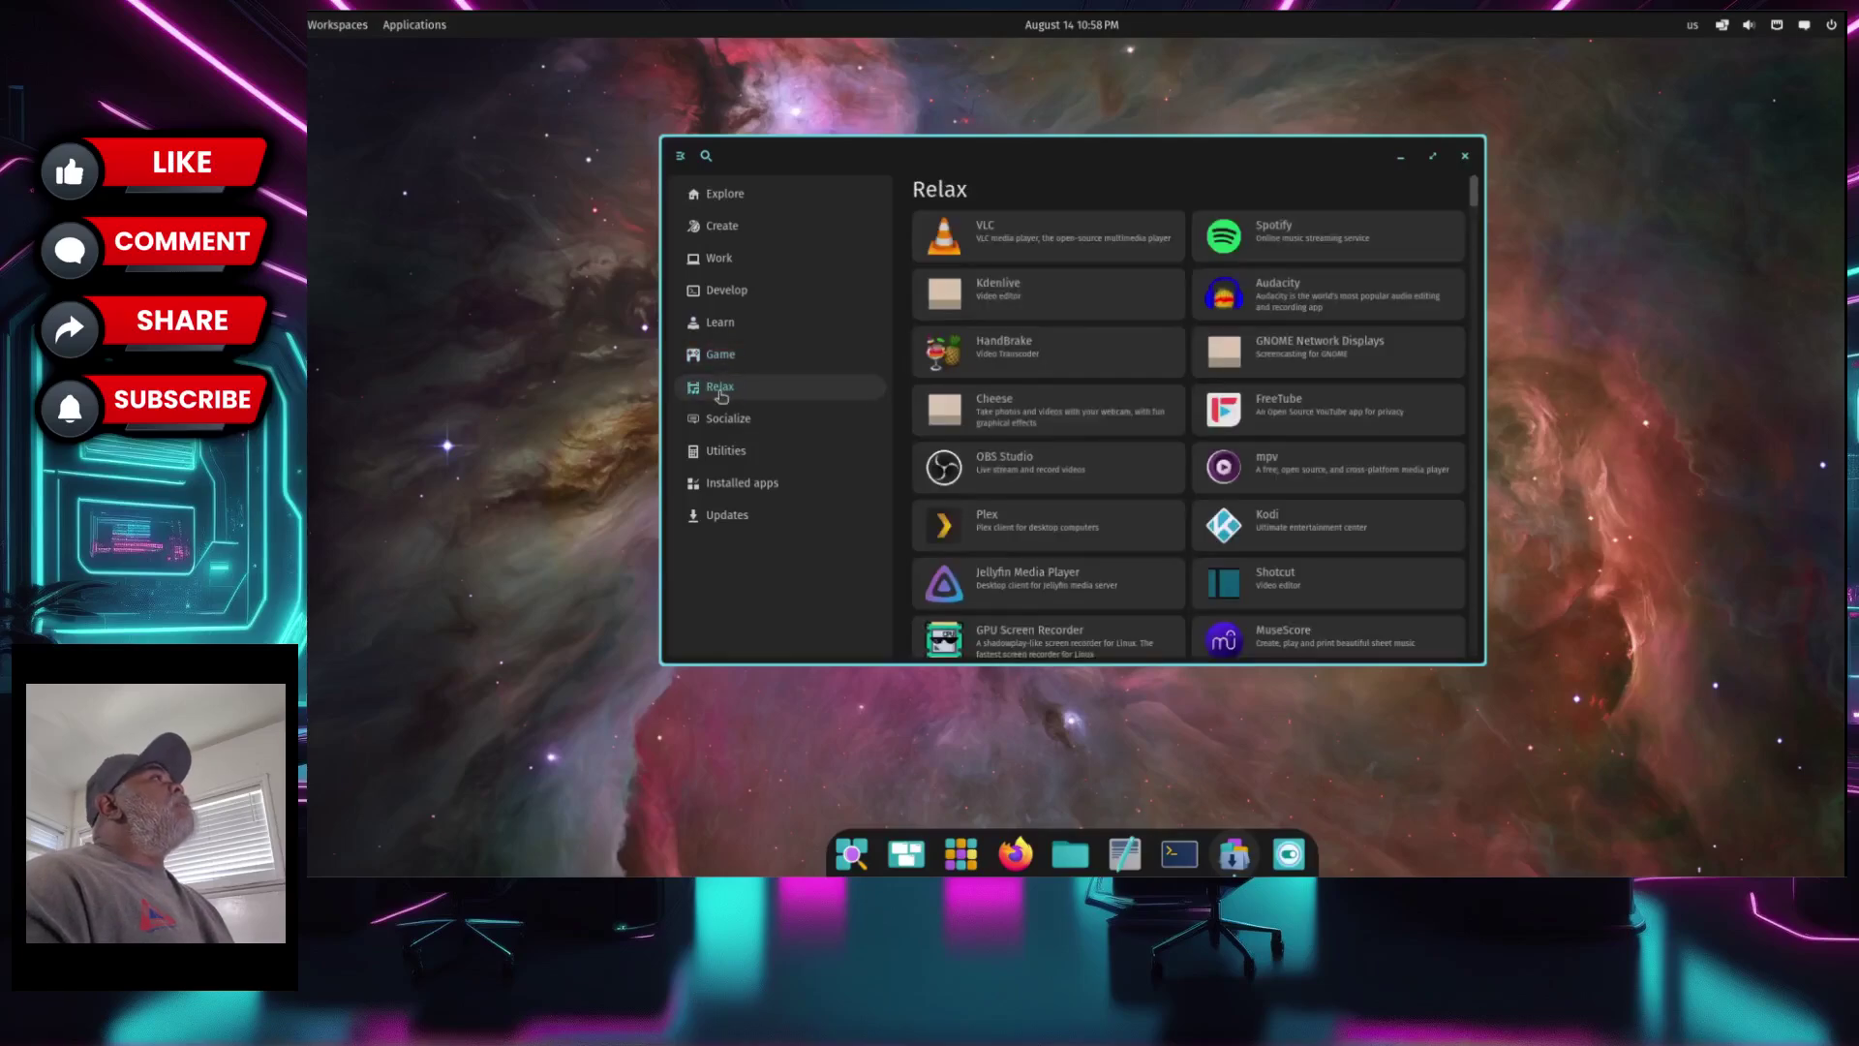
# - Examine the App Store's Explore page and the apps in its Work, Develop and Learn categories
pyautogui.click(731, 194)
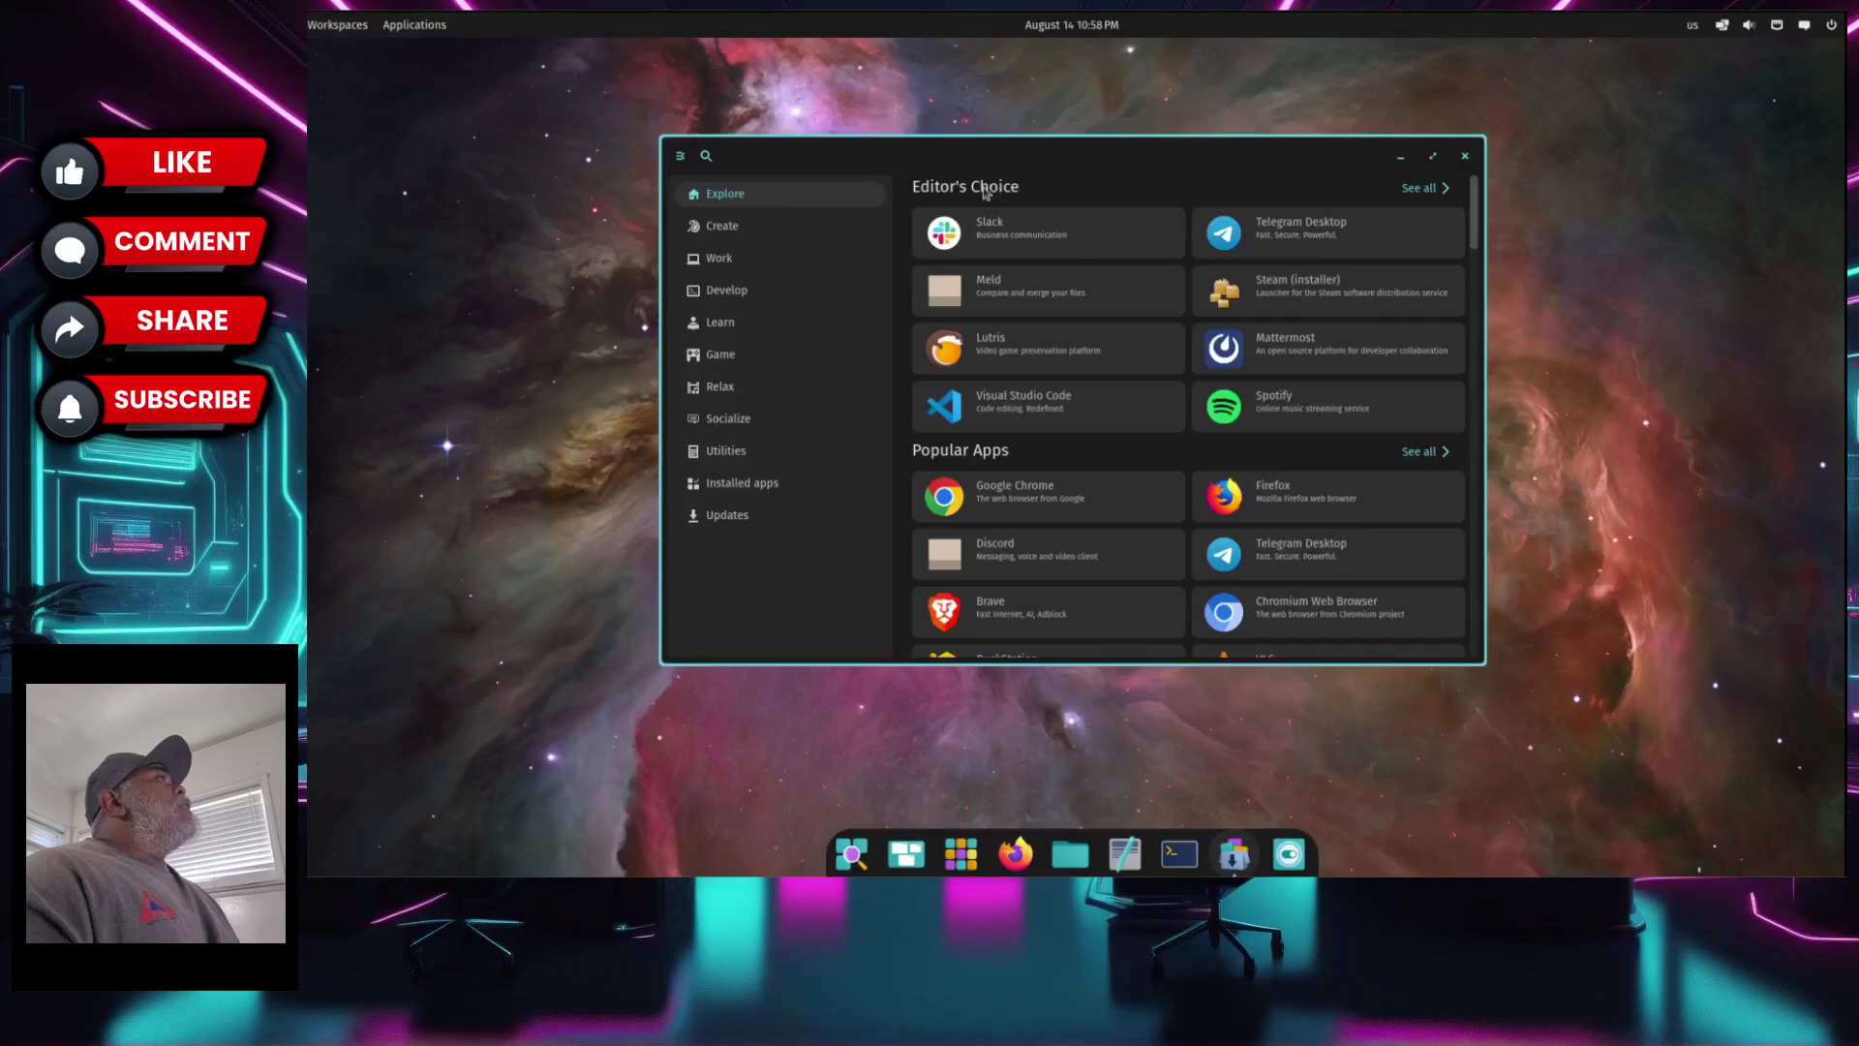
pyautogui.scroll(-5, 1012, 475)
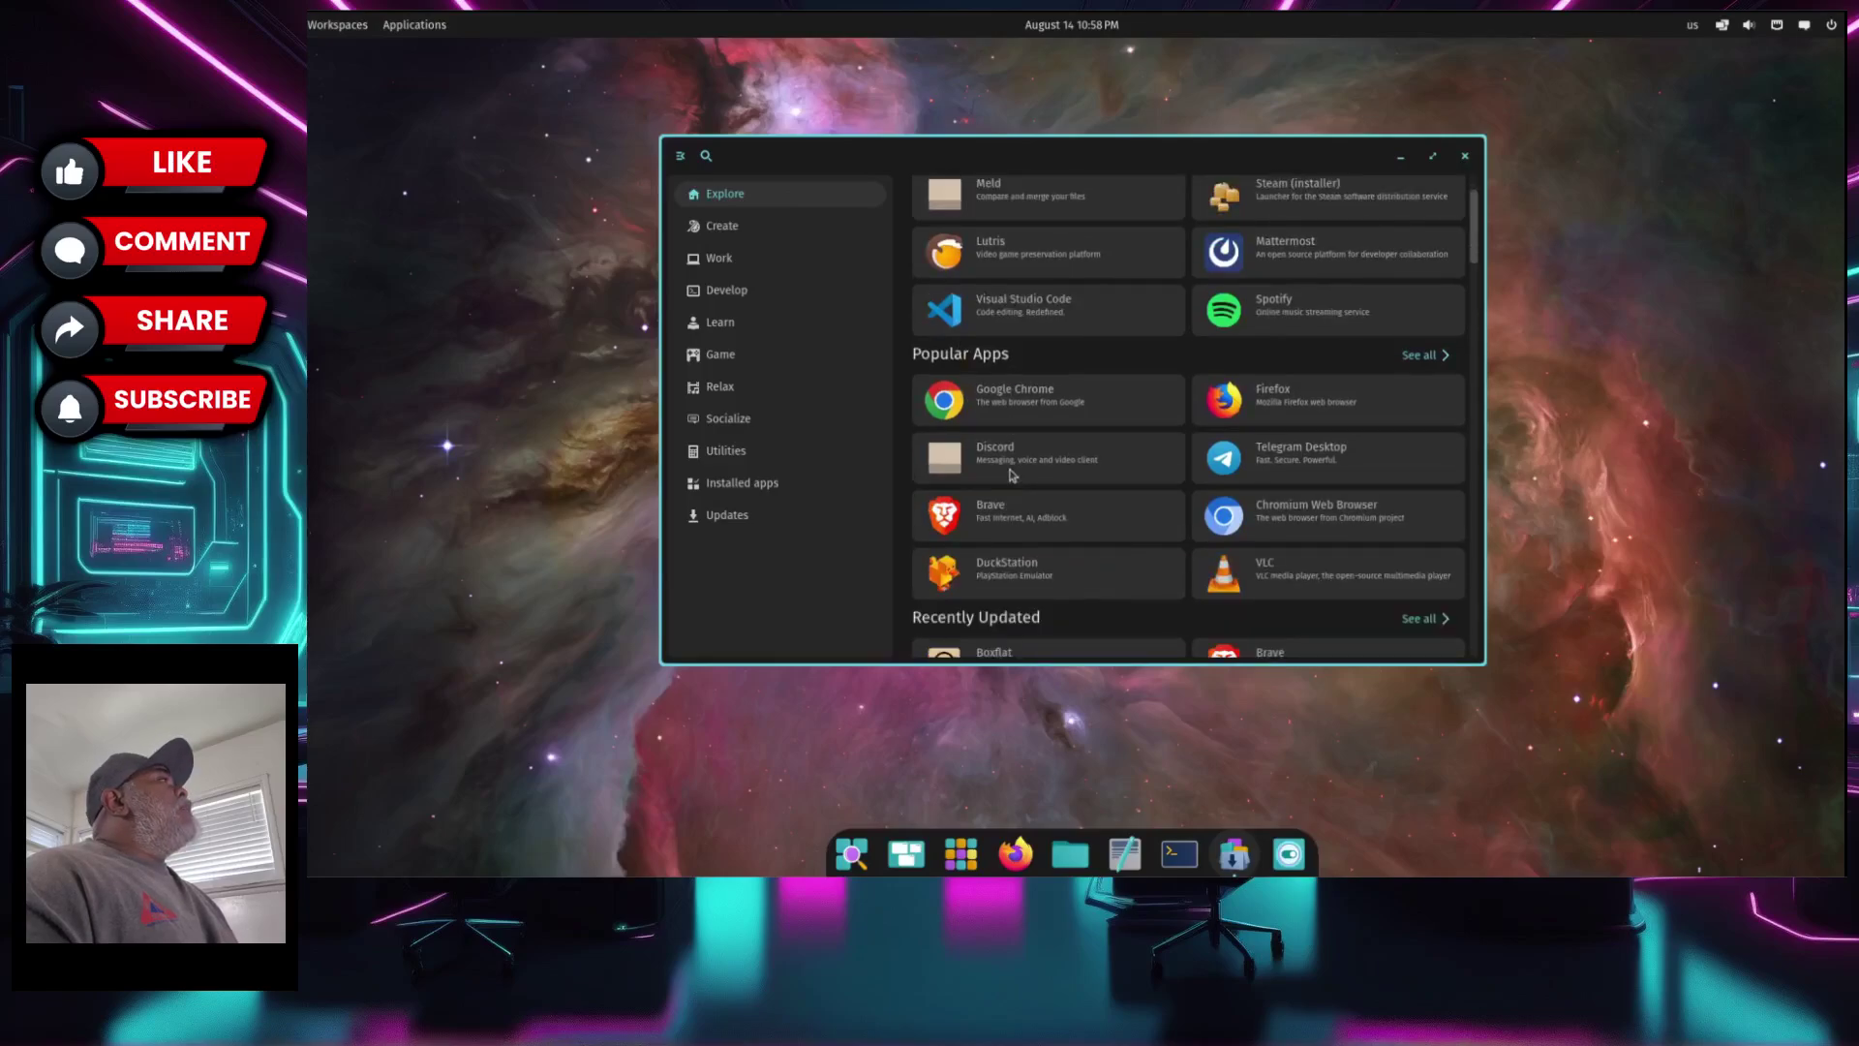
pyautogui.scroll(-2, 1012, 475)
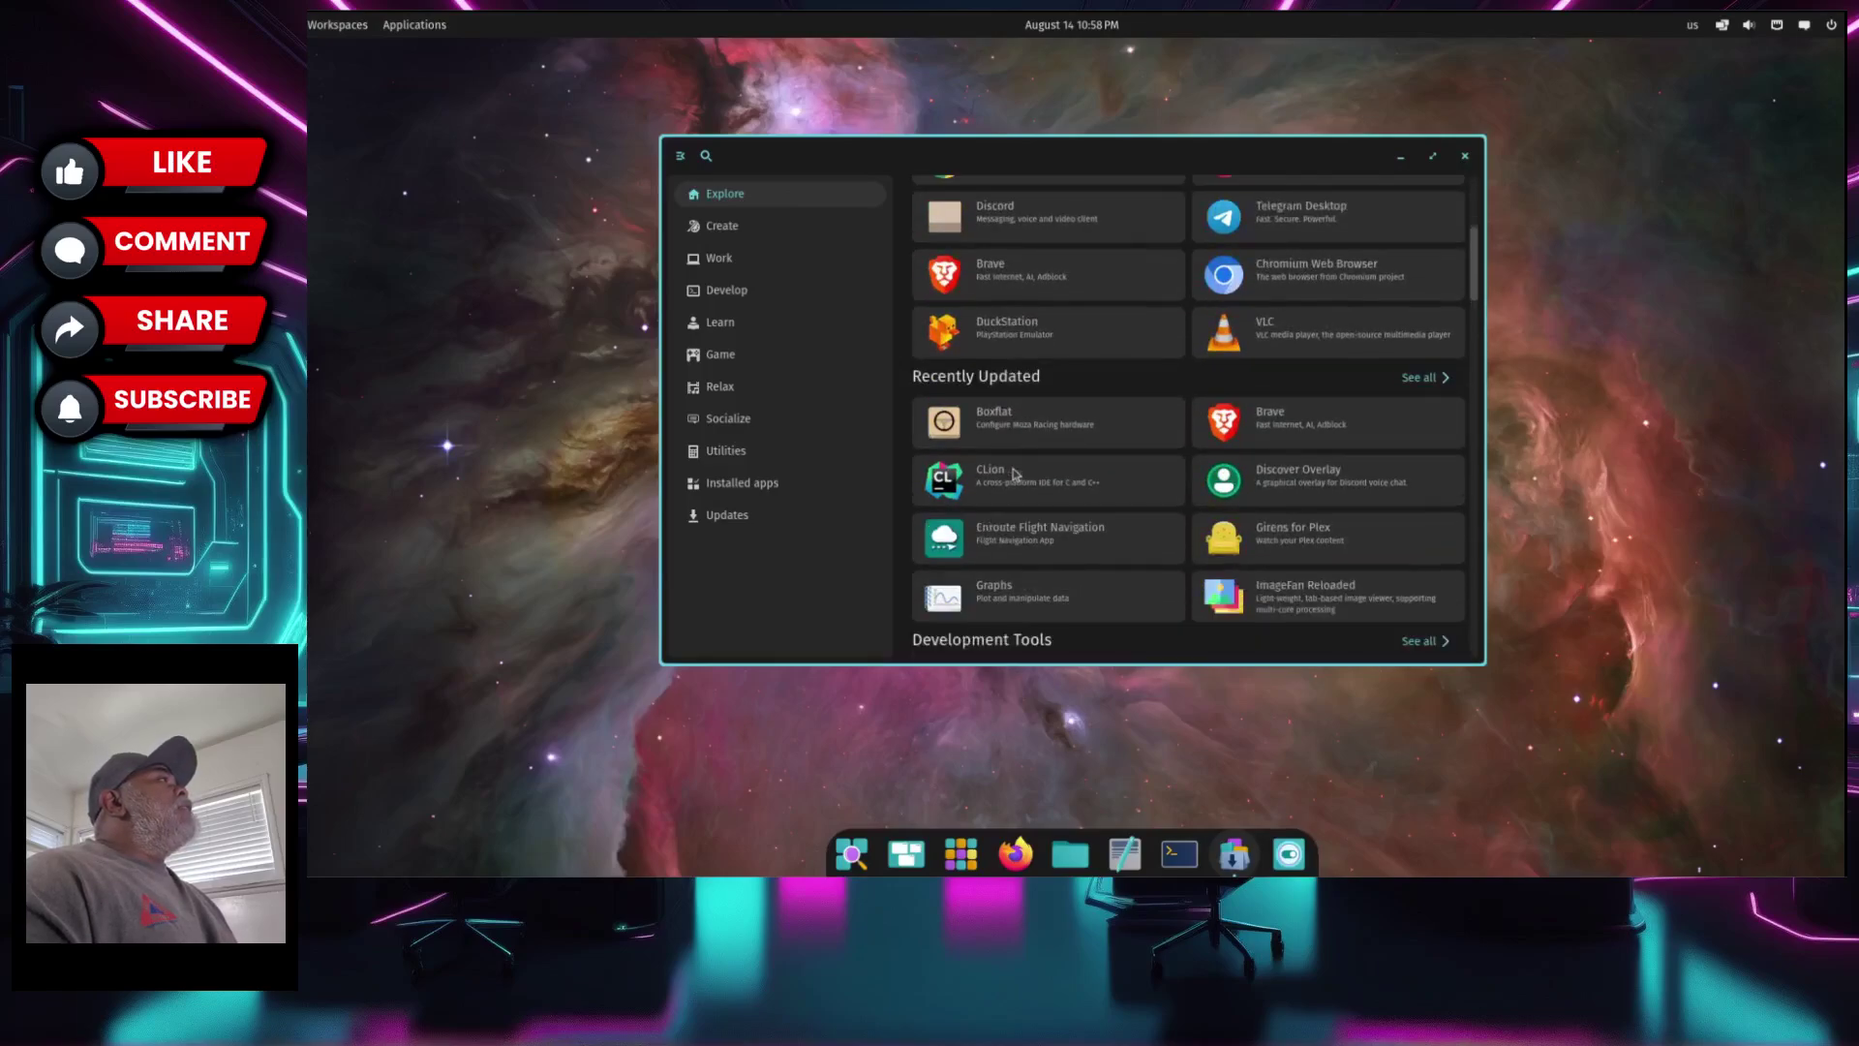
pyautogui.click(699, 262)
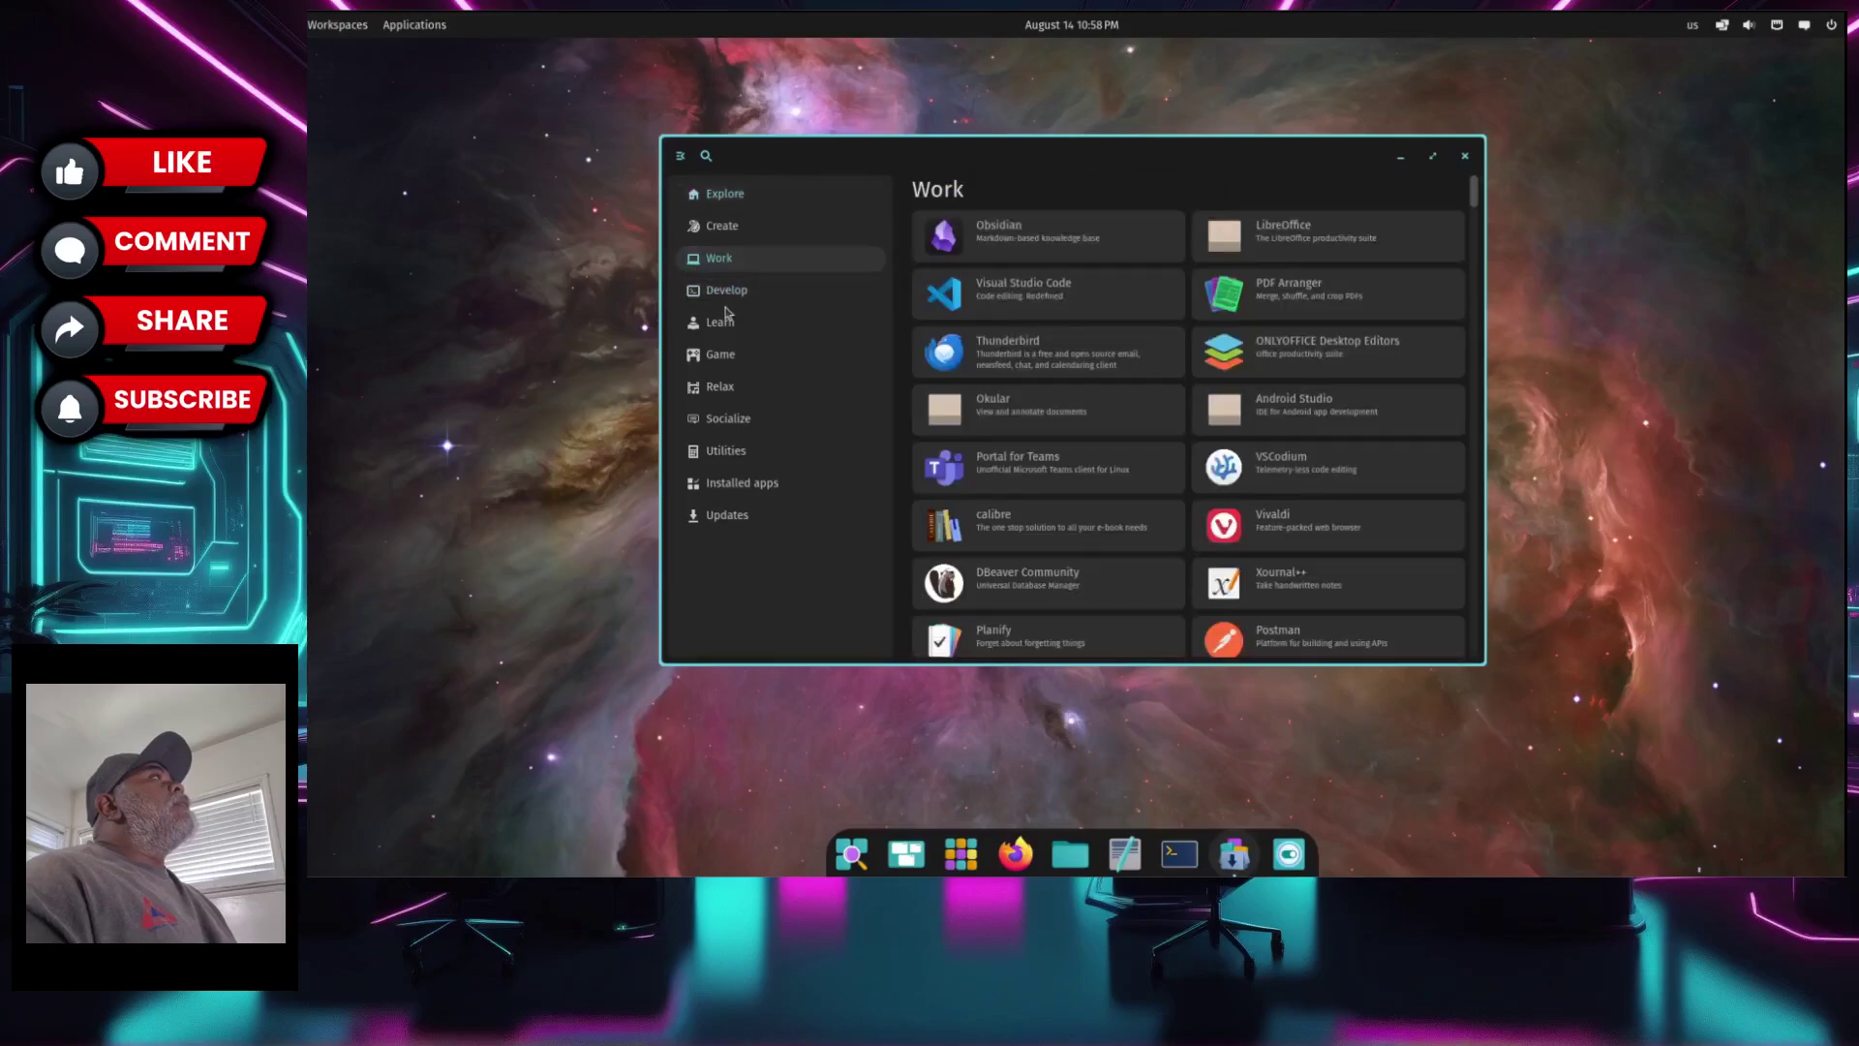
pyautogui.click(725, 291)
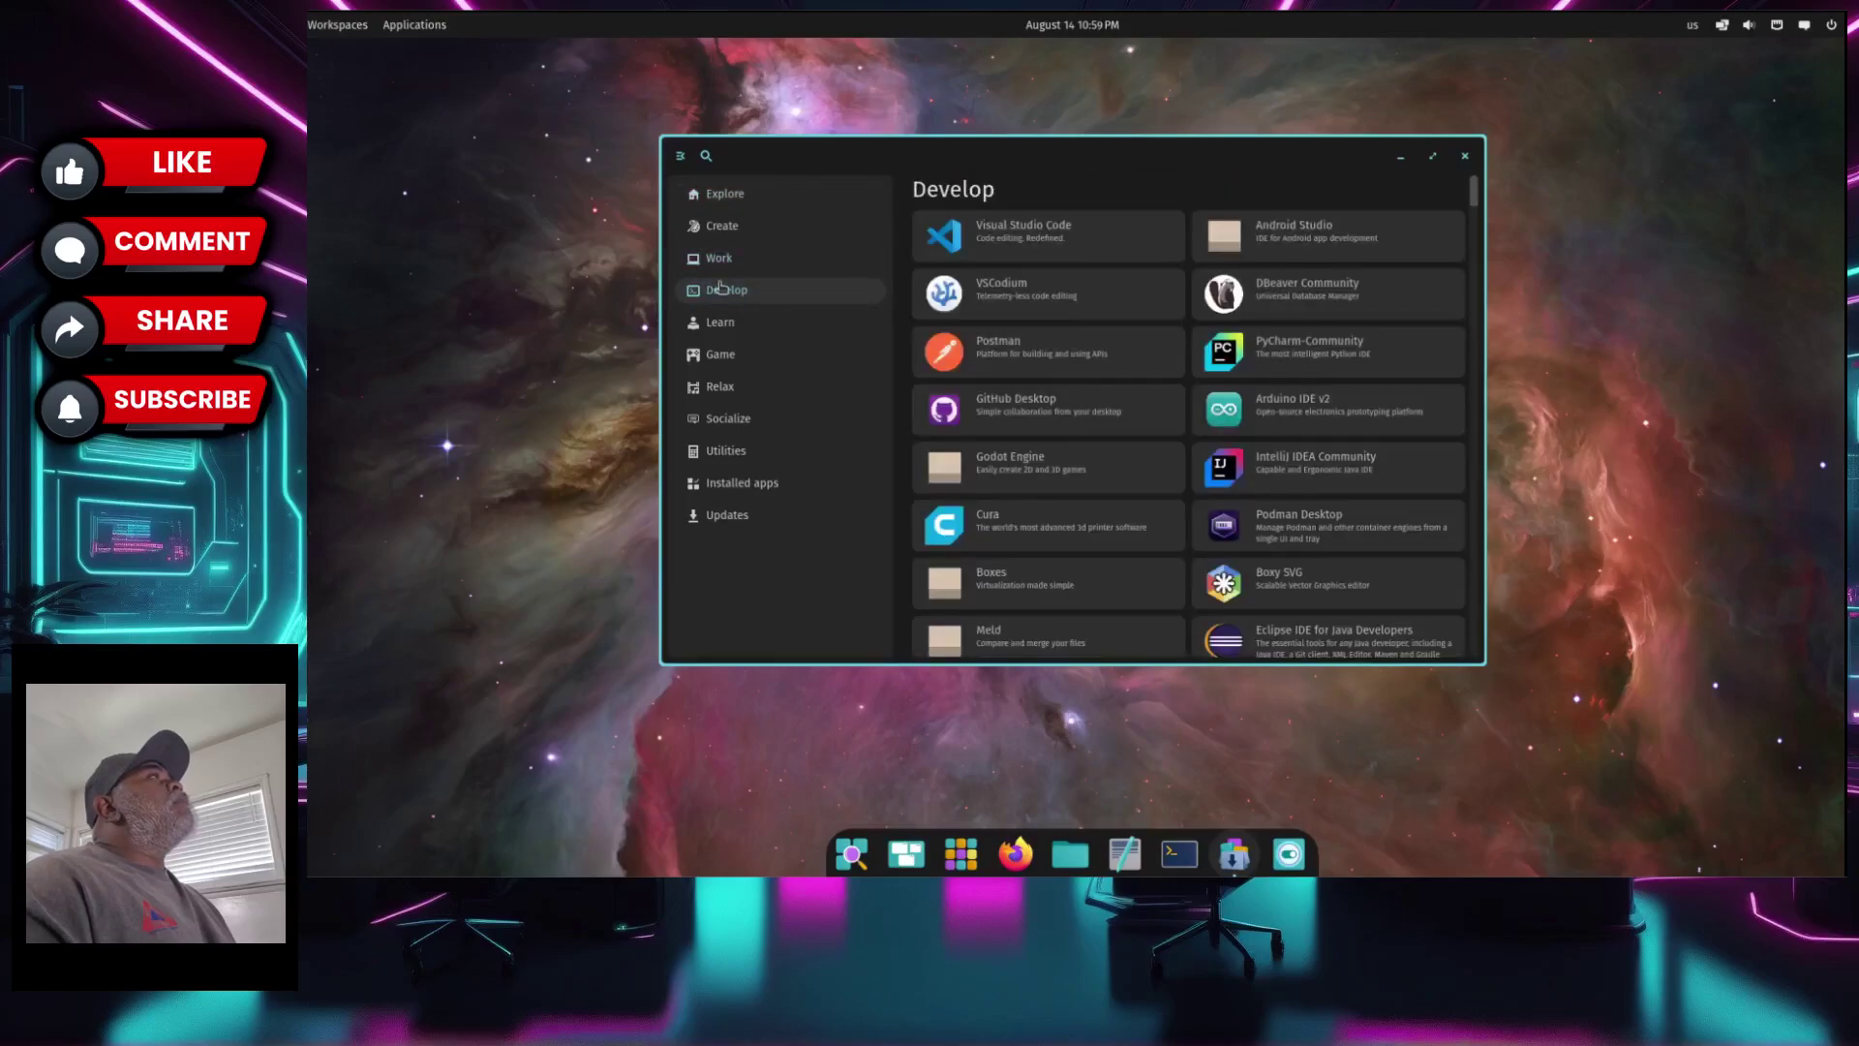
pyautogui.click(720, 325)
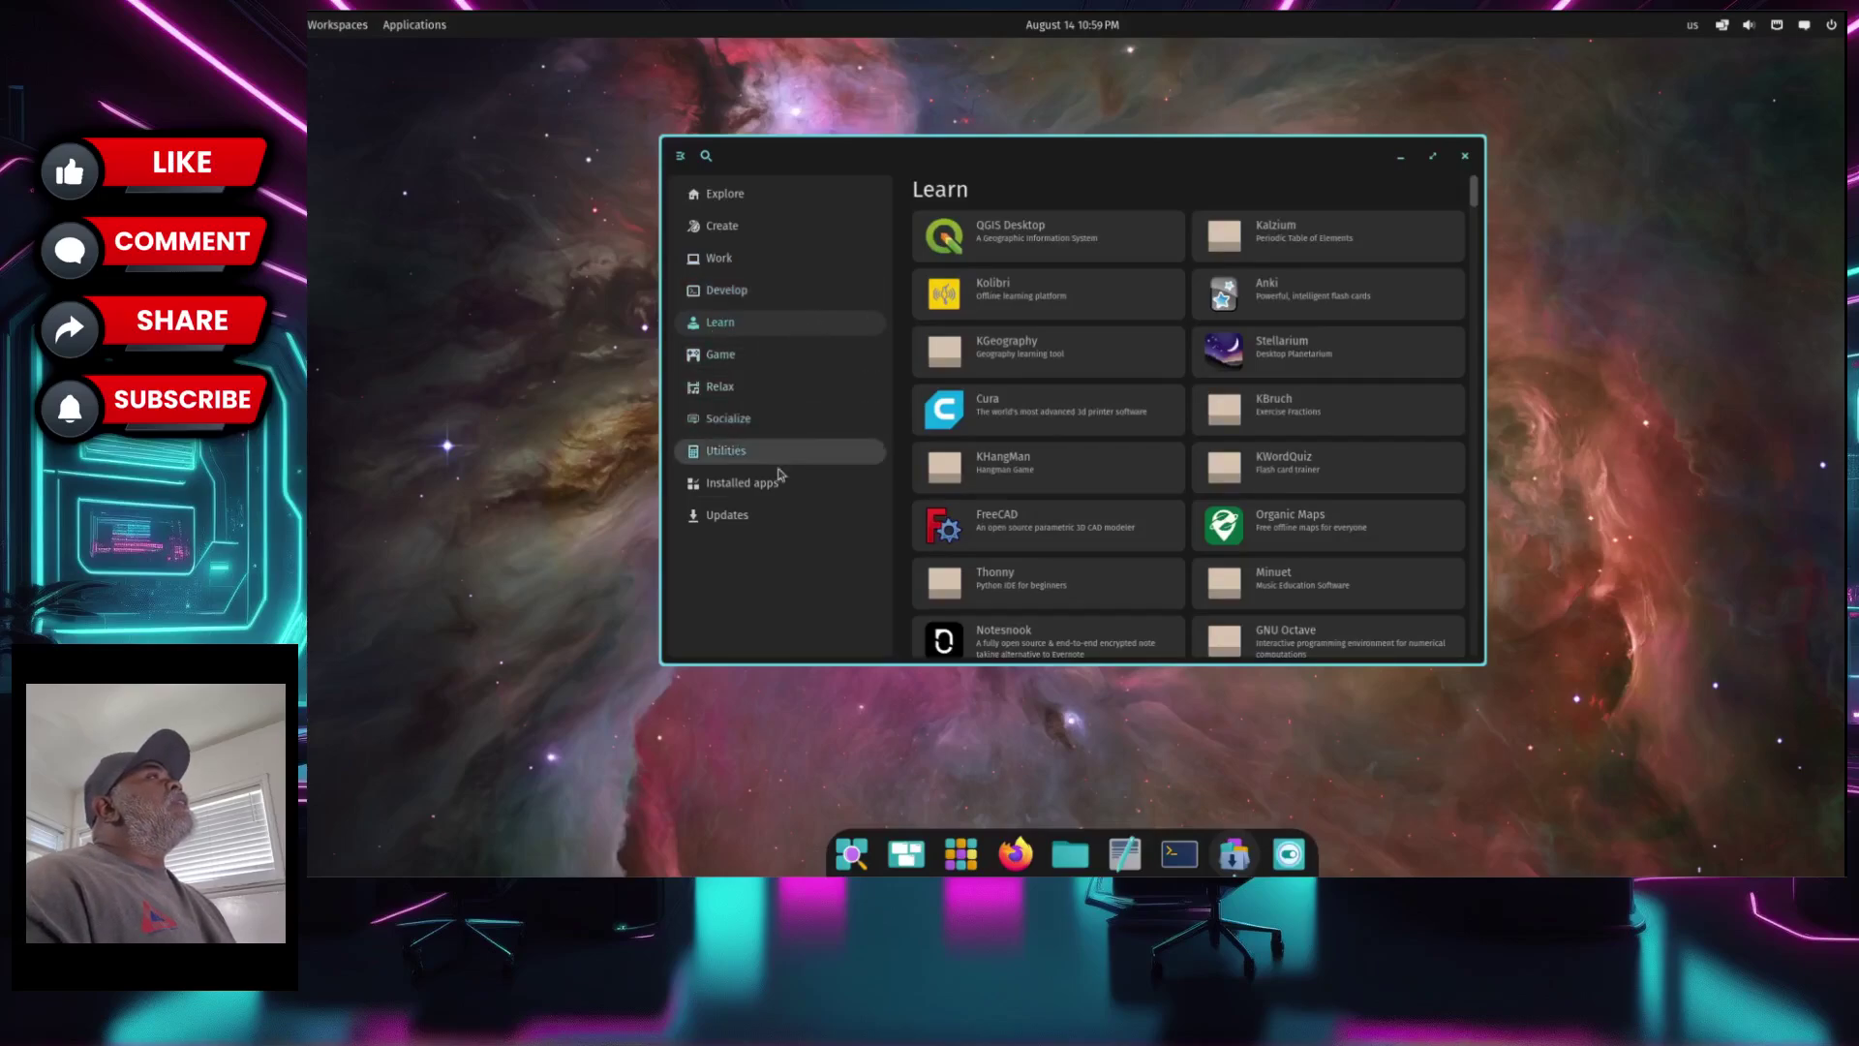
# - Install Geany from the Develop category of the App Store
pyautogui.click(728, 302)
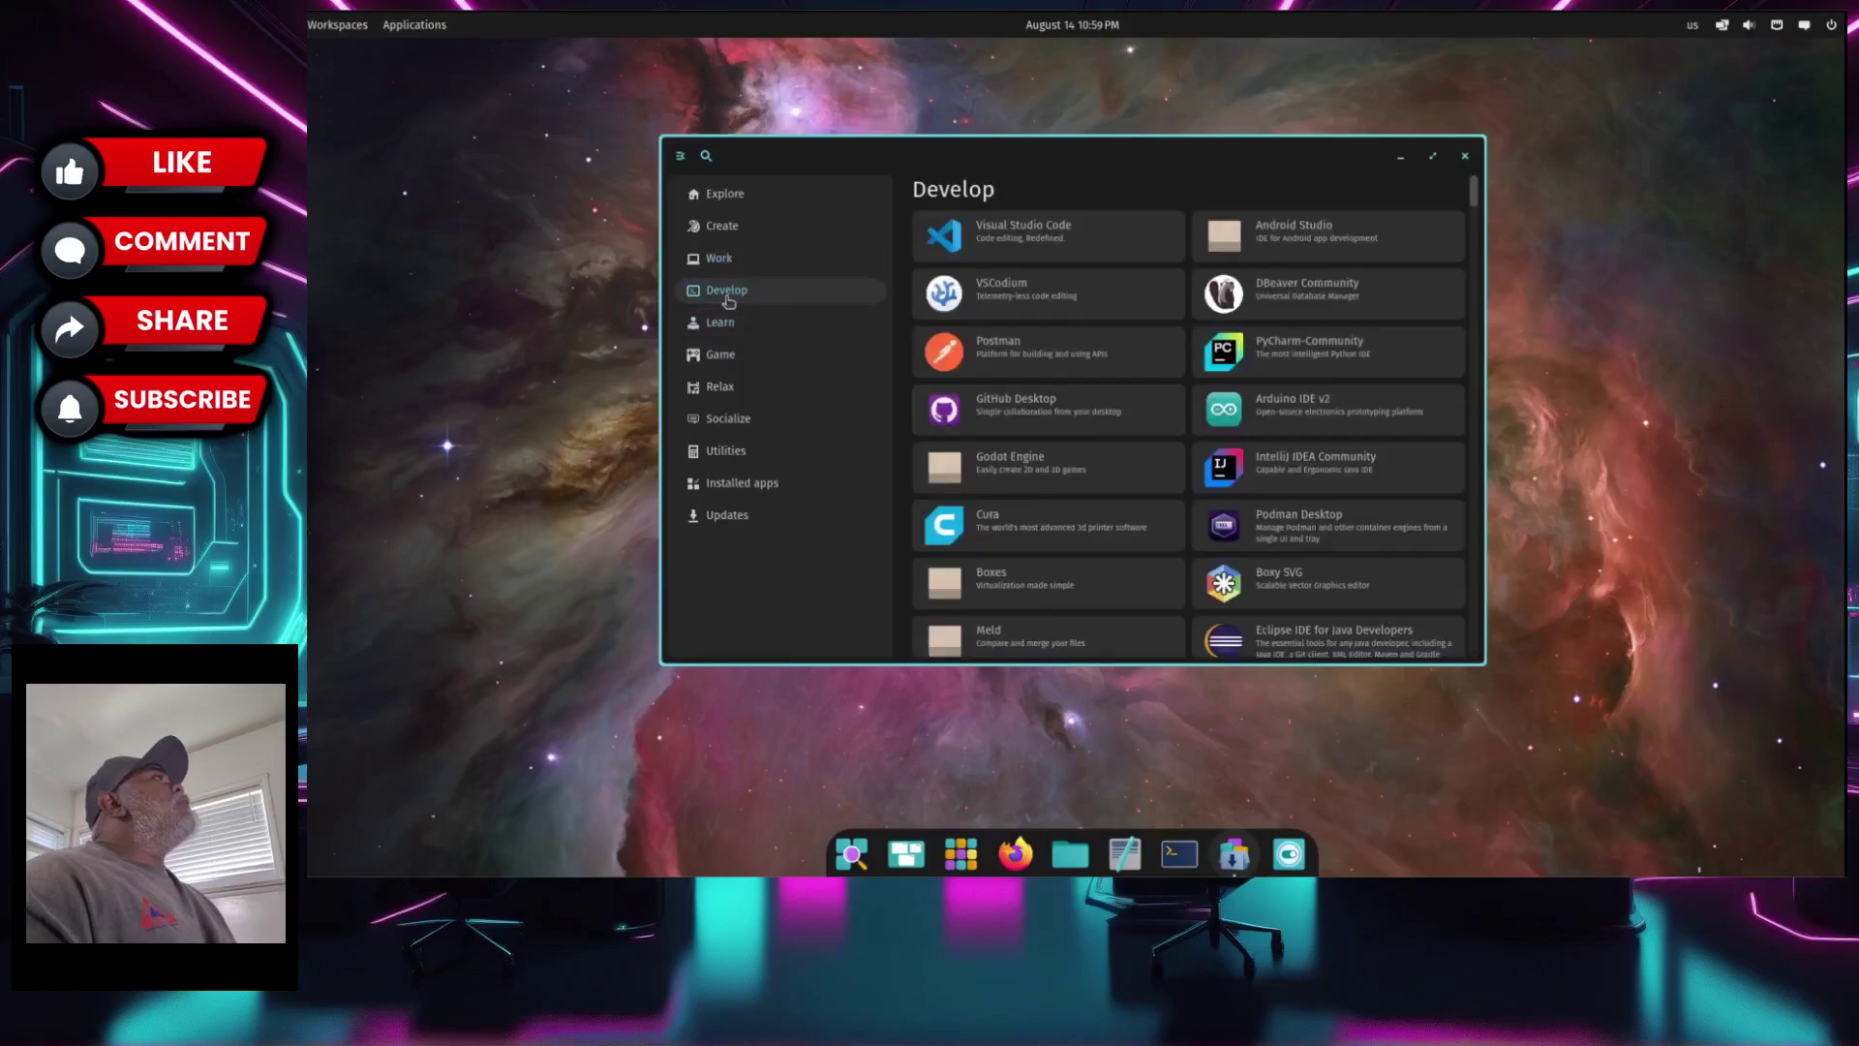
pyautogui.scroll(-5, 1069, 344)
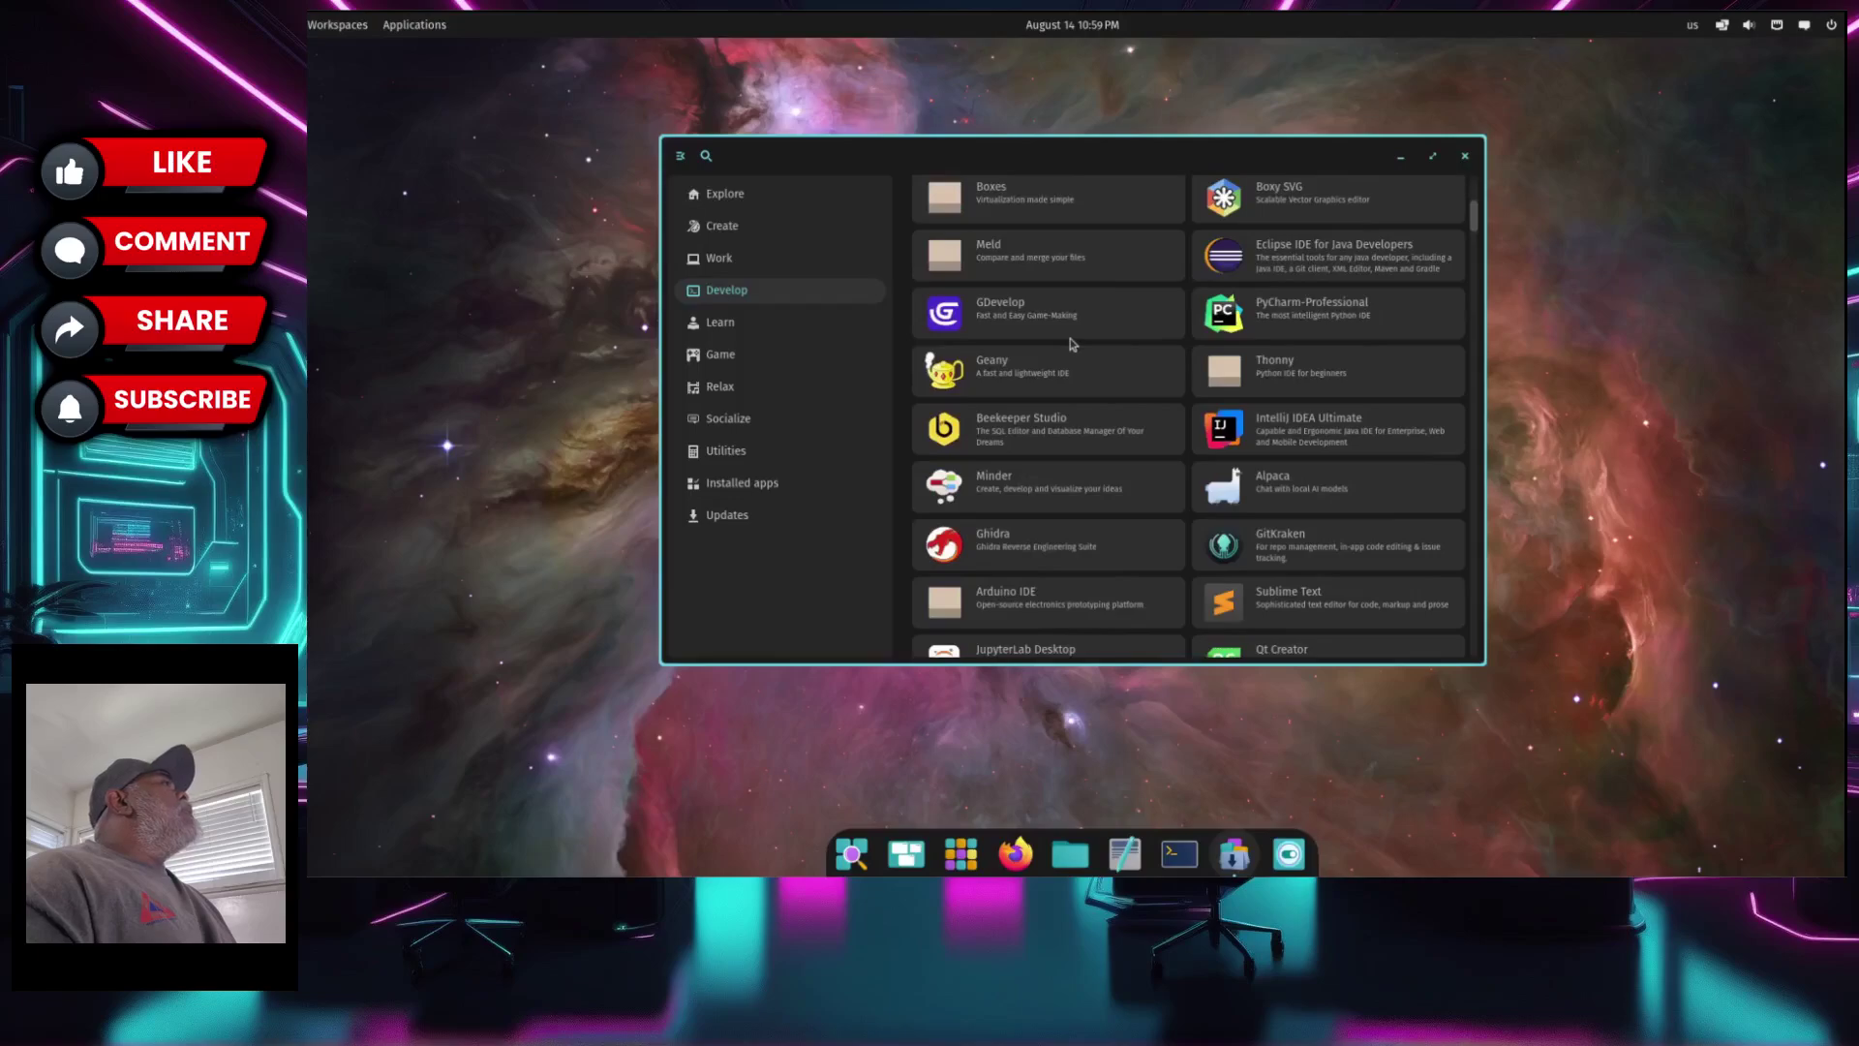
pyautogui.click(968, 382)
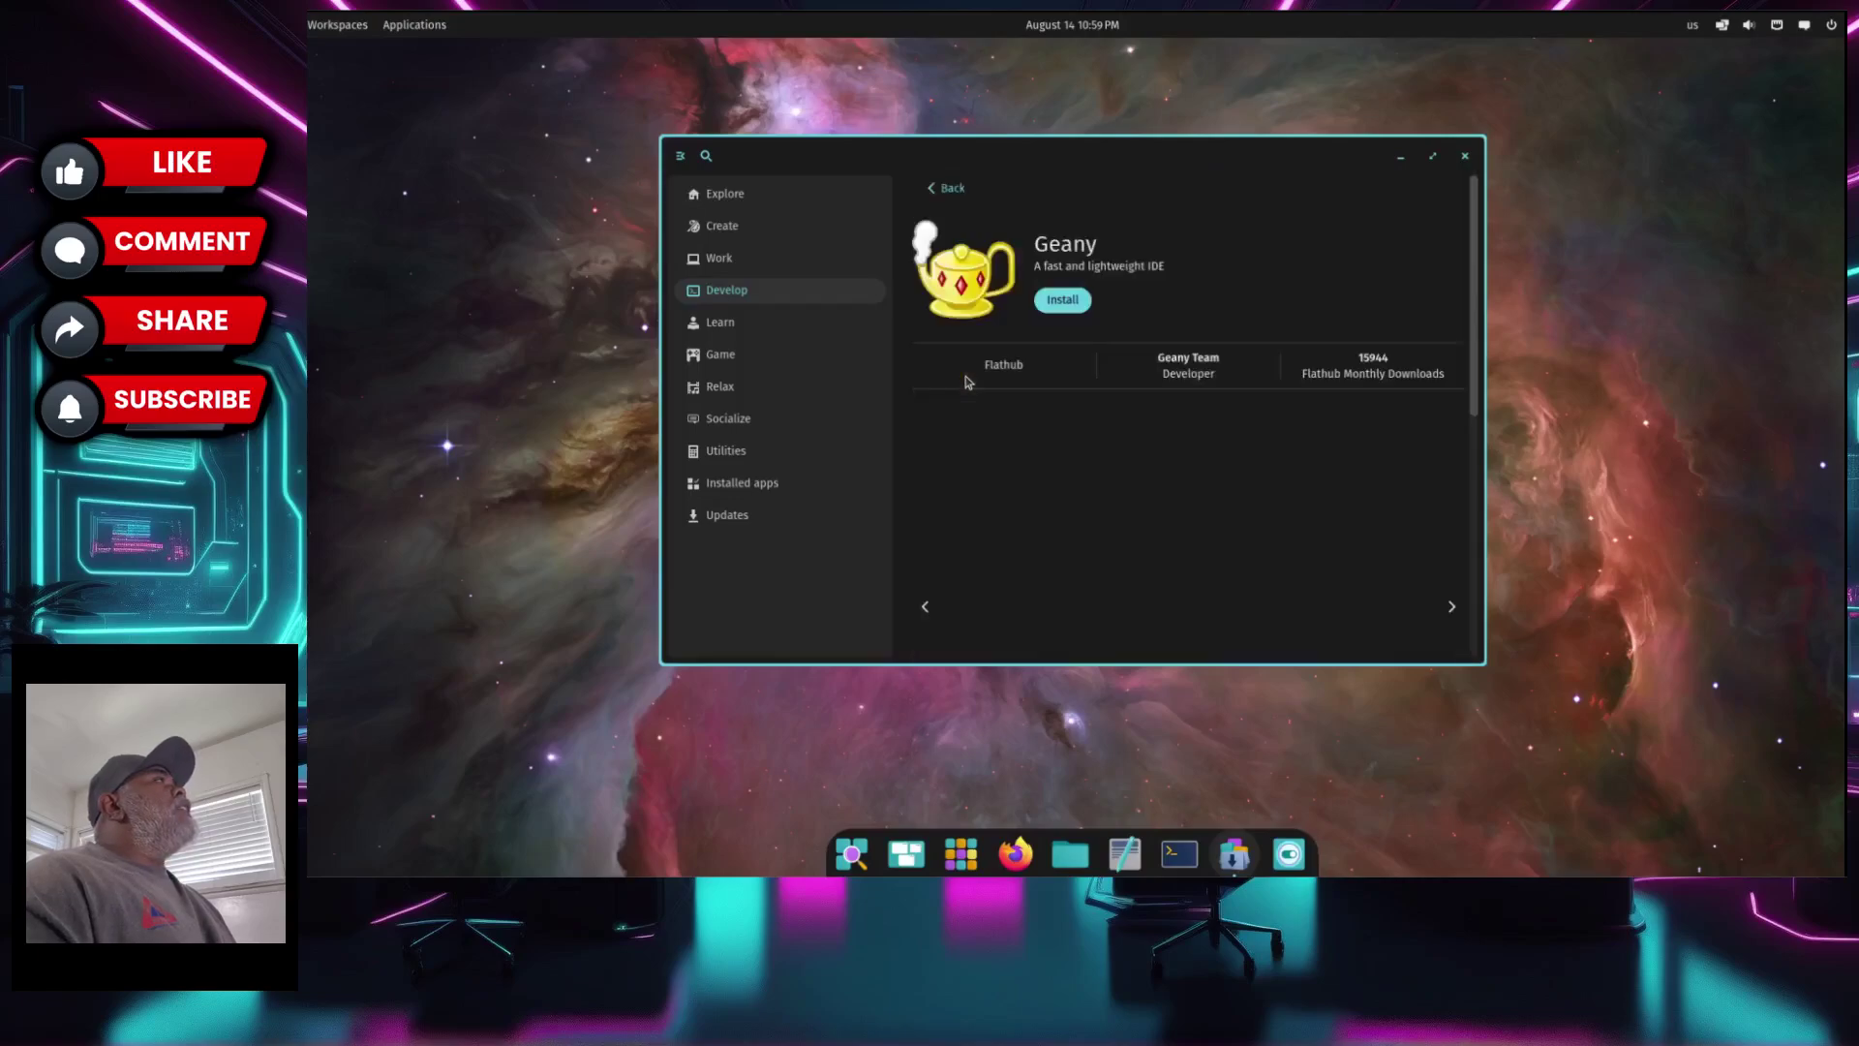
pyautogui.click(1069, 302)
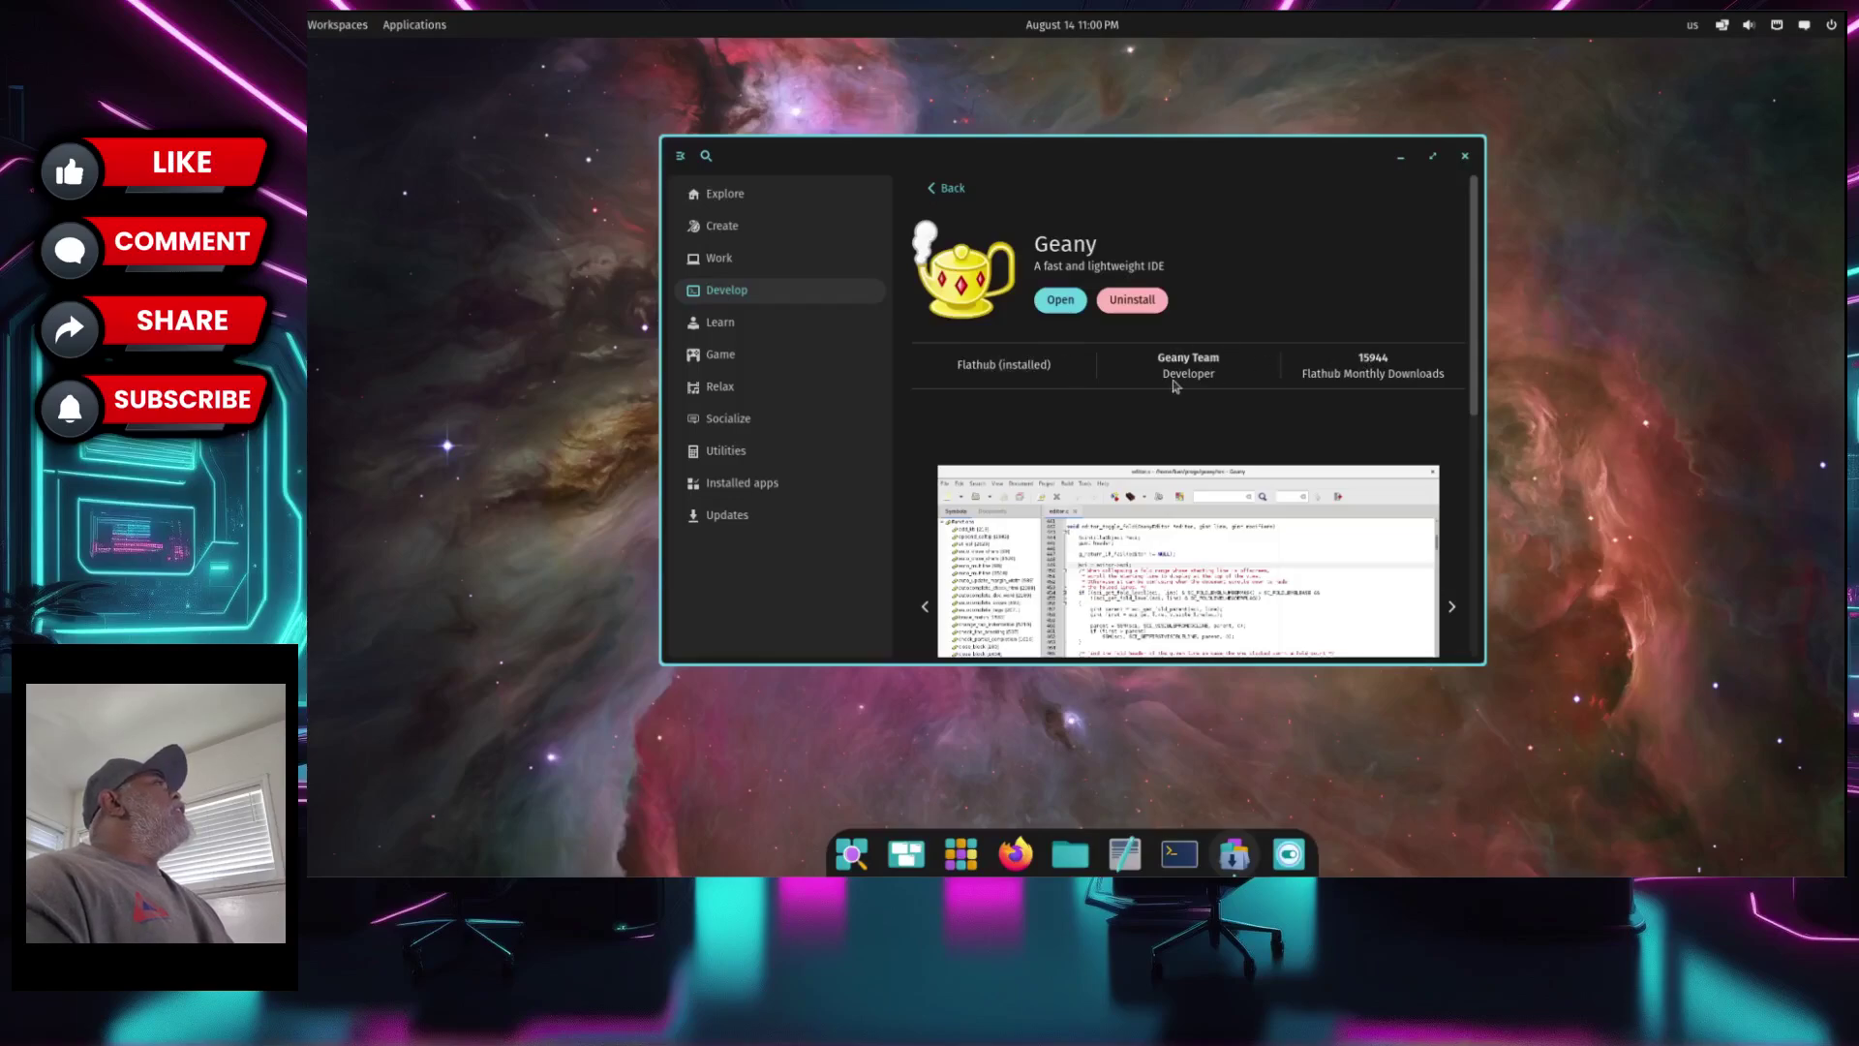
# - Review Geany's store page, launch the app from it and maximize the Geany window
pyautogui.scroll(-3, 1141, 385)
pyautogui.scroll(-5, 1196, 571)
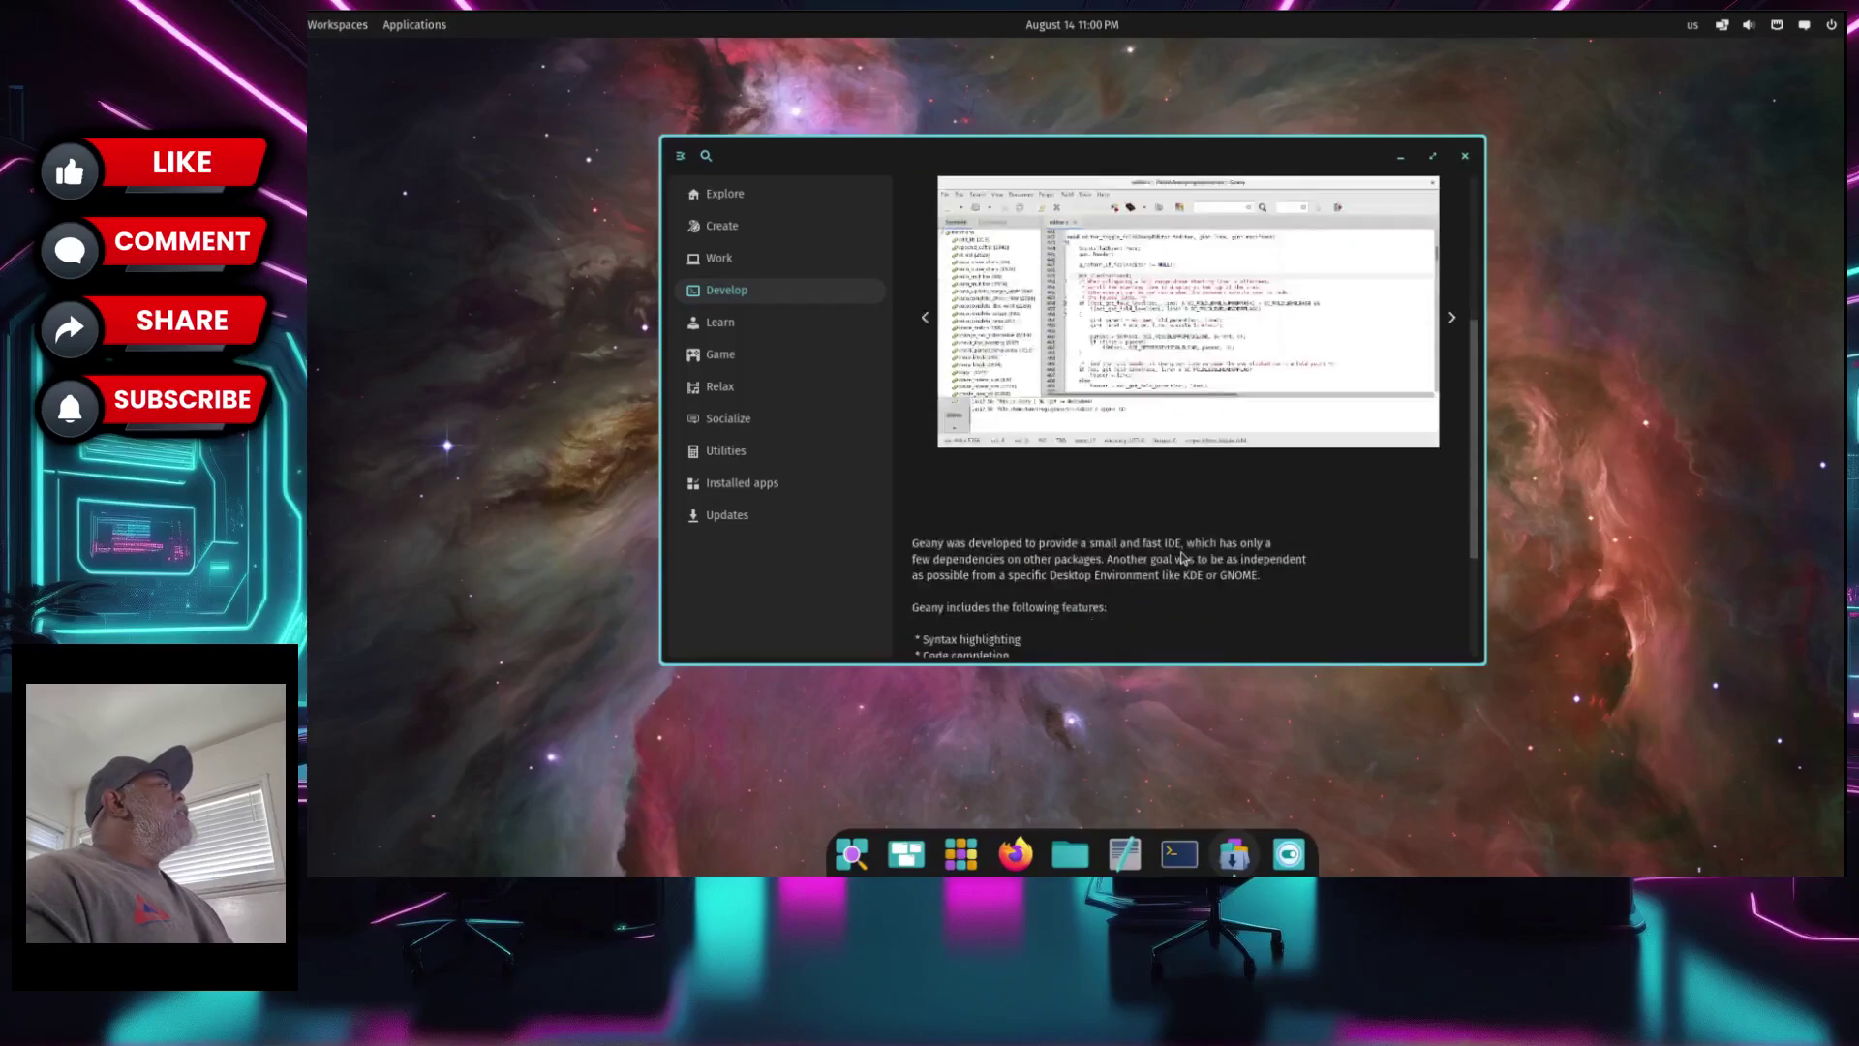
pyautogui.scroll(8, 1196, 533)
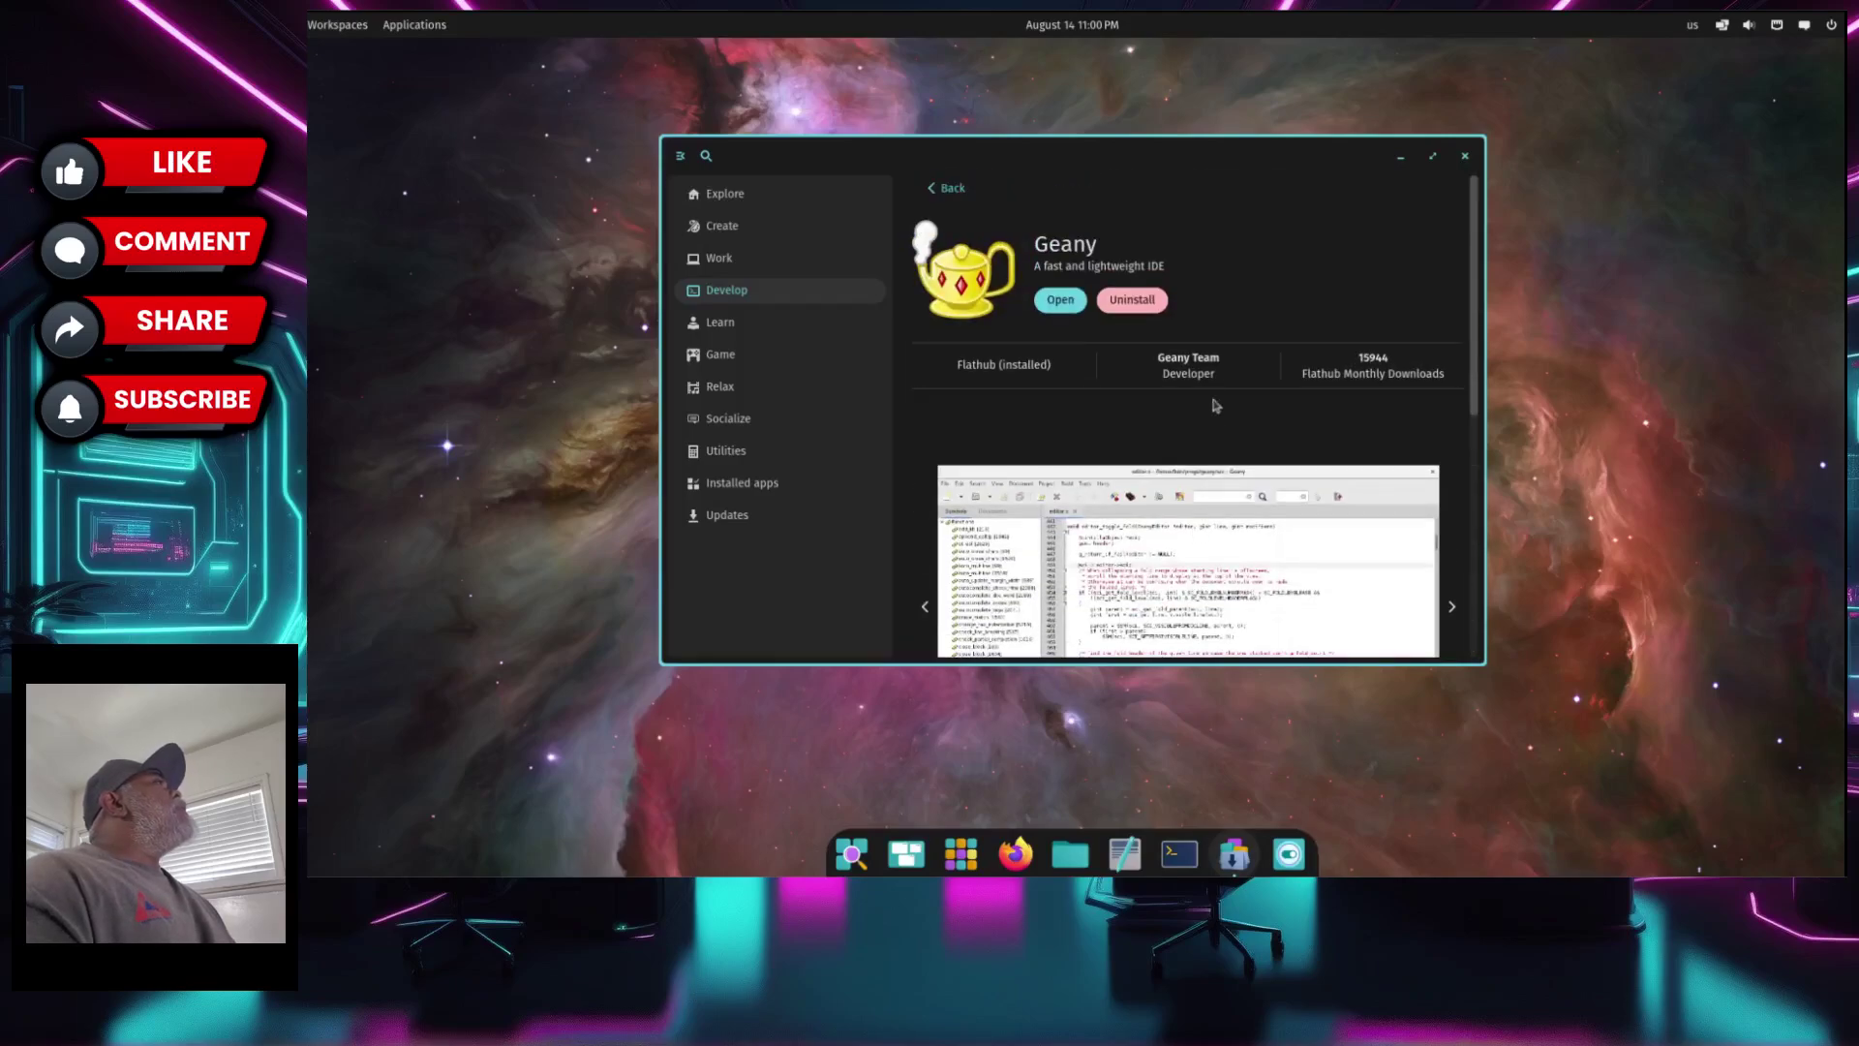
pyautogui.click(1058, 302)
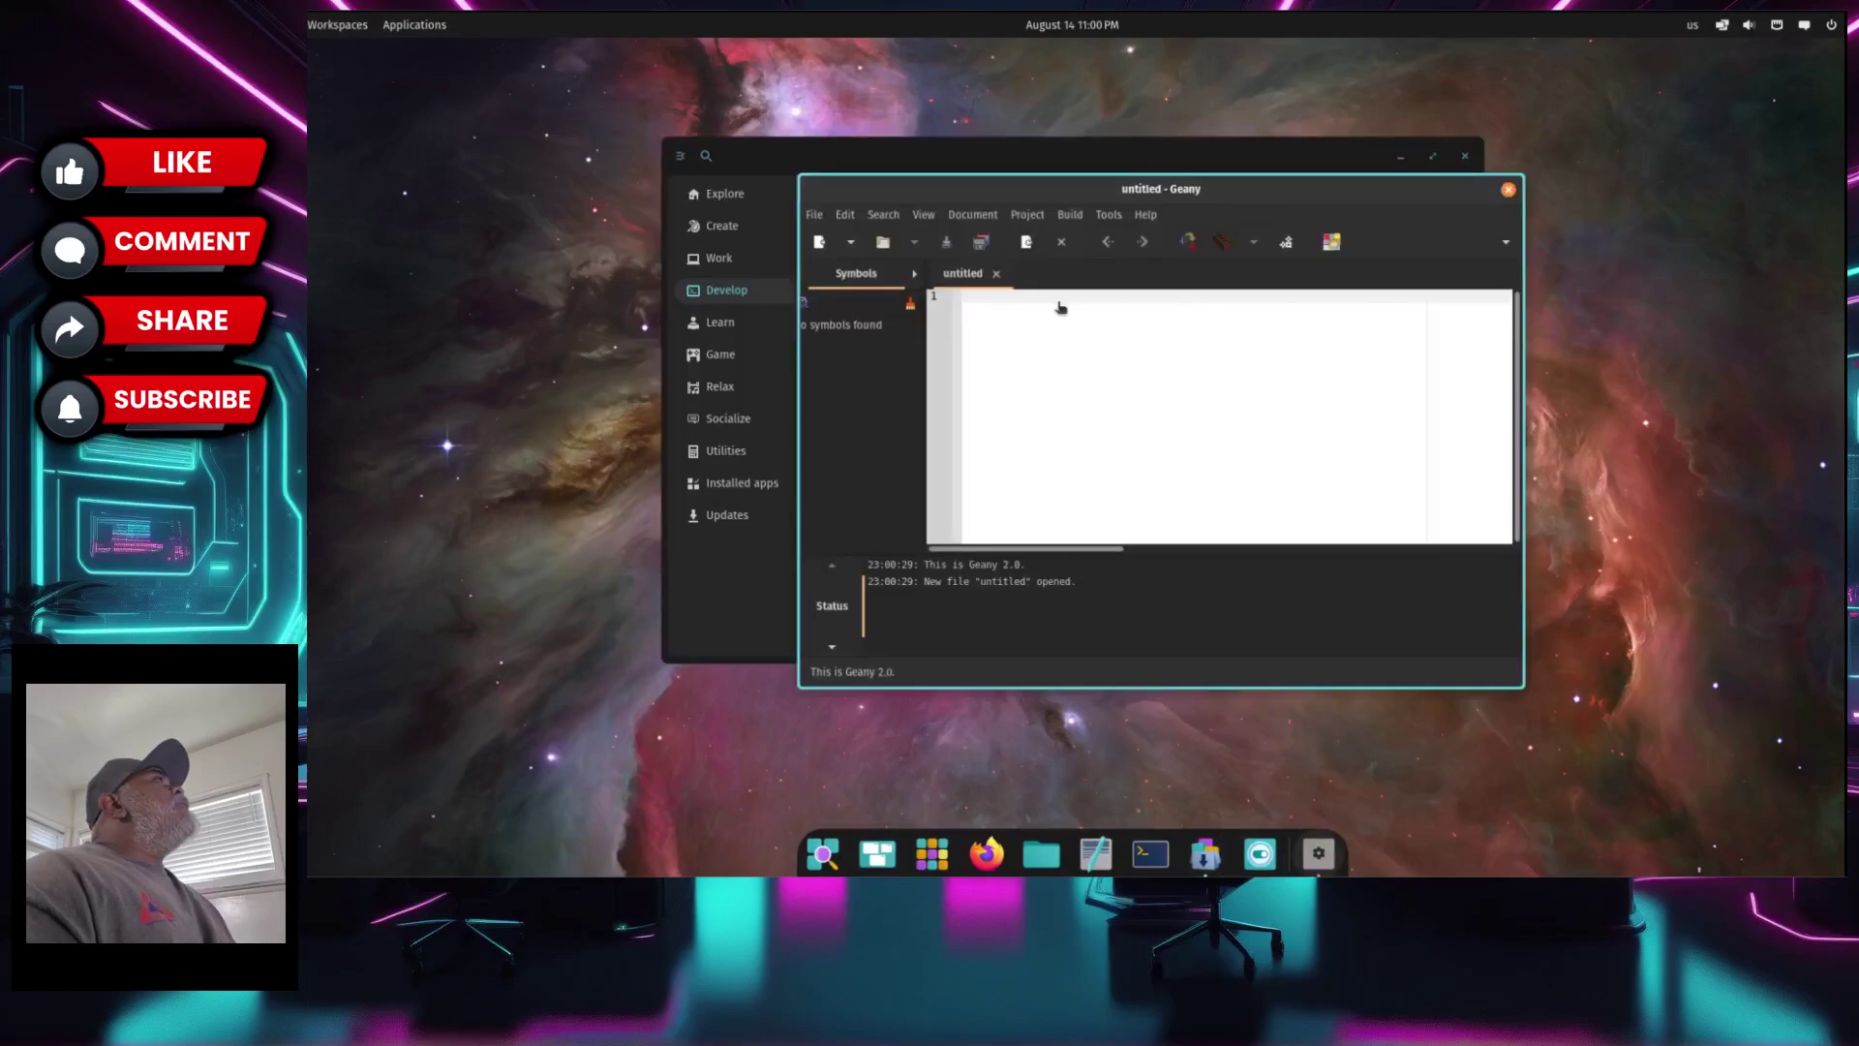
pyautogui.doubleClick(1322, 198)
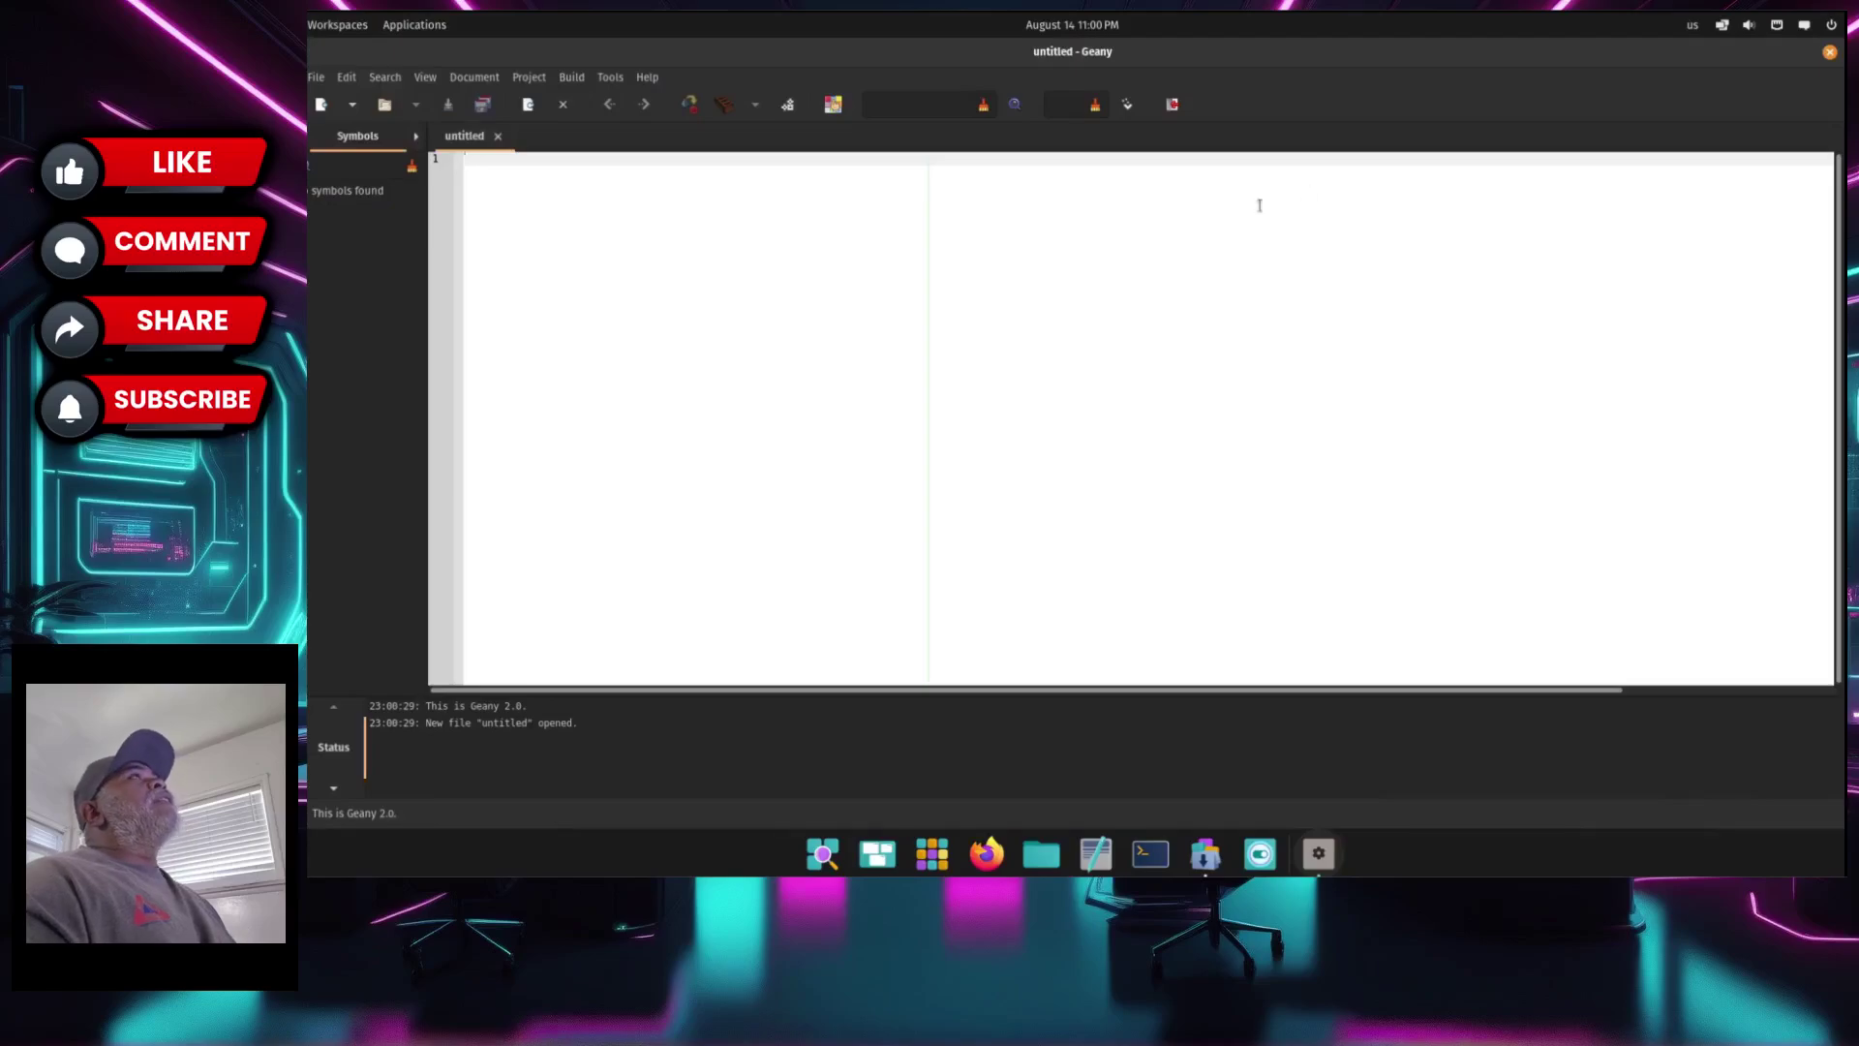
# - Enter a few random test characters in Geany's untitled document and close Geany without saving
pyautogui.write('gffhdf')
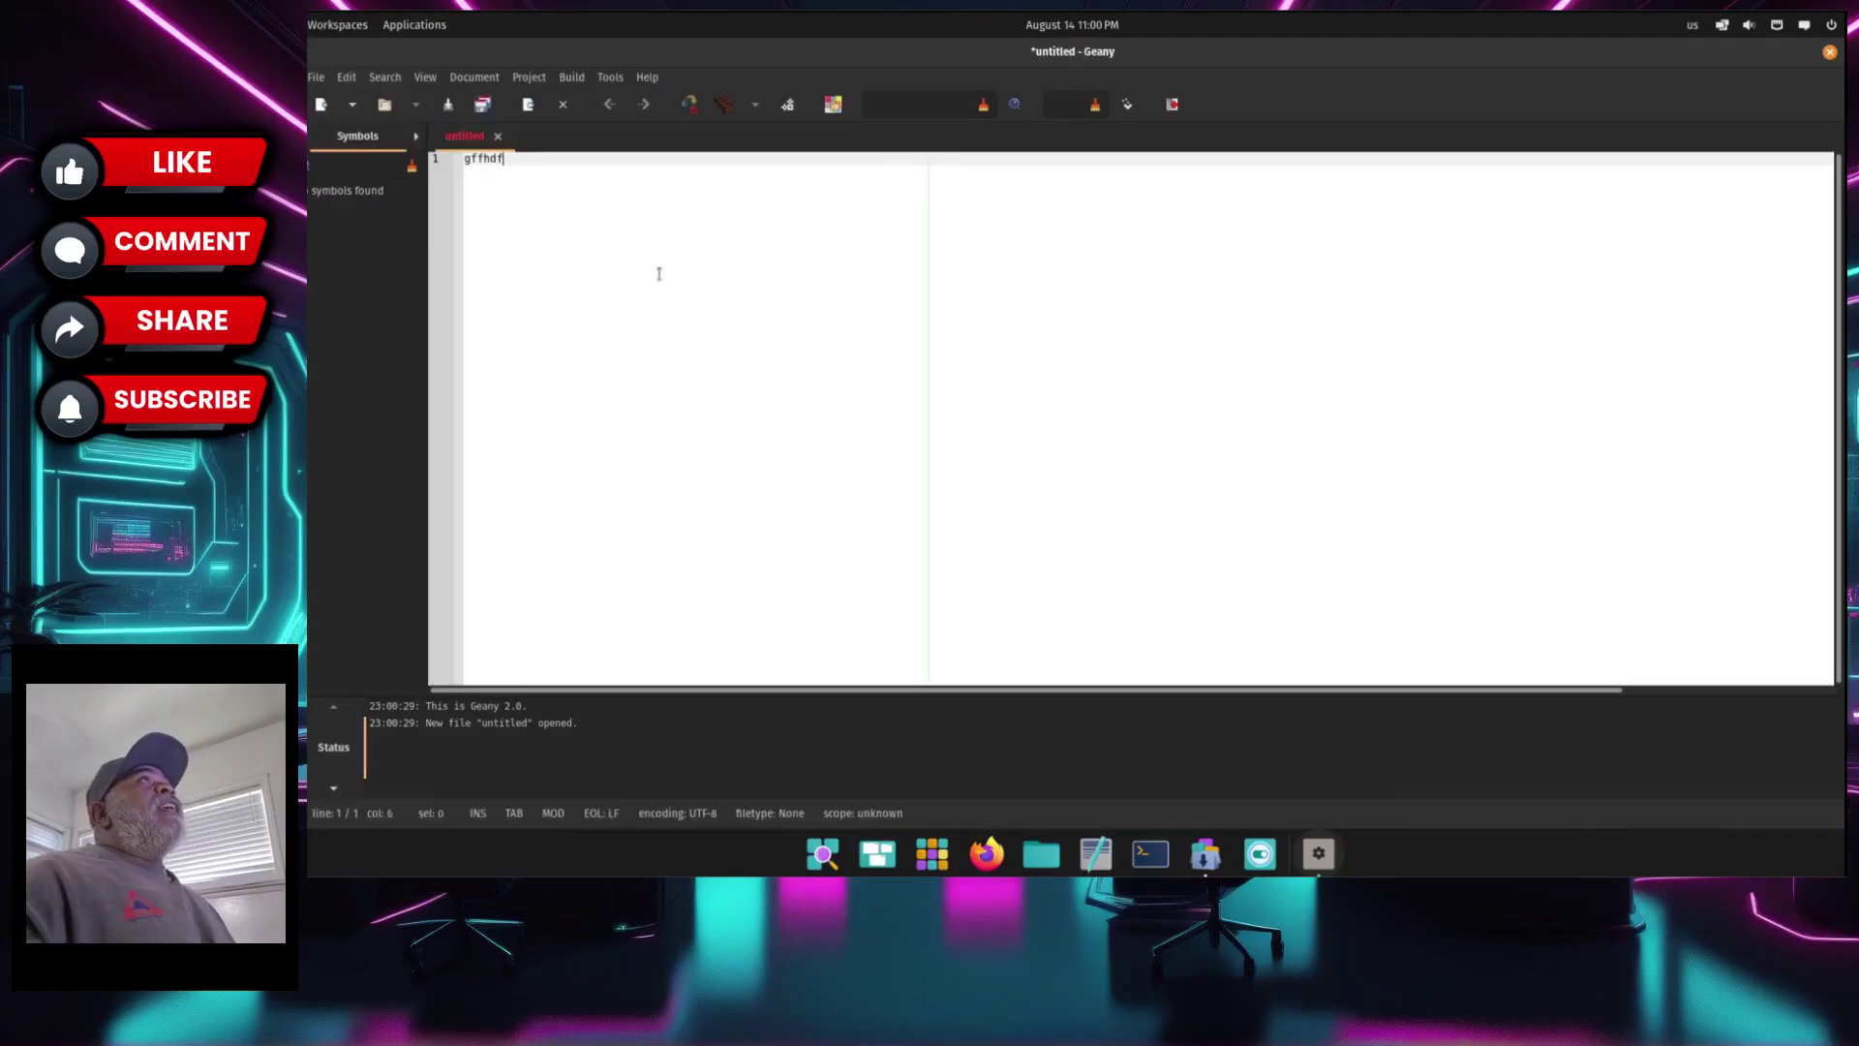
pyautogui.write('fgdfjjfrjdf r ret')
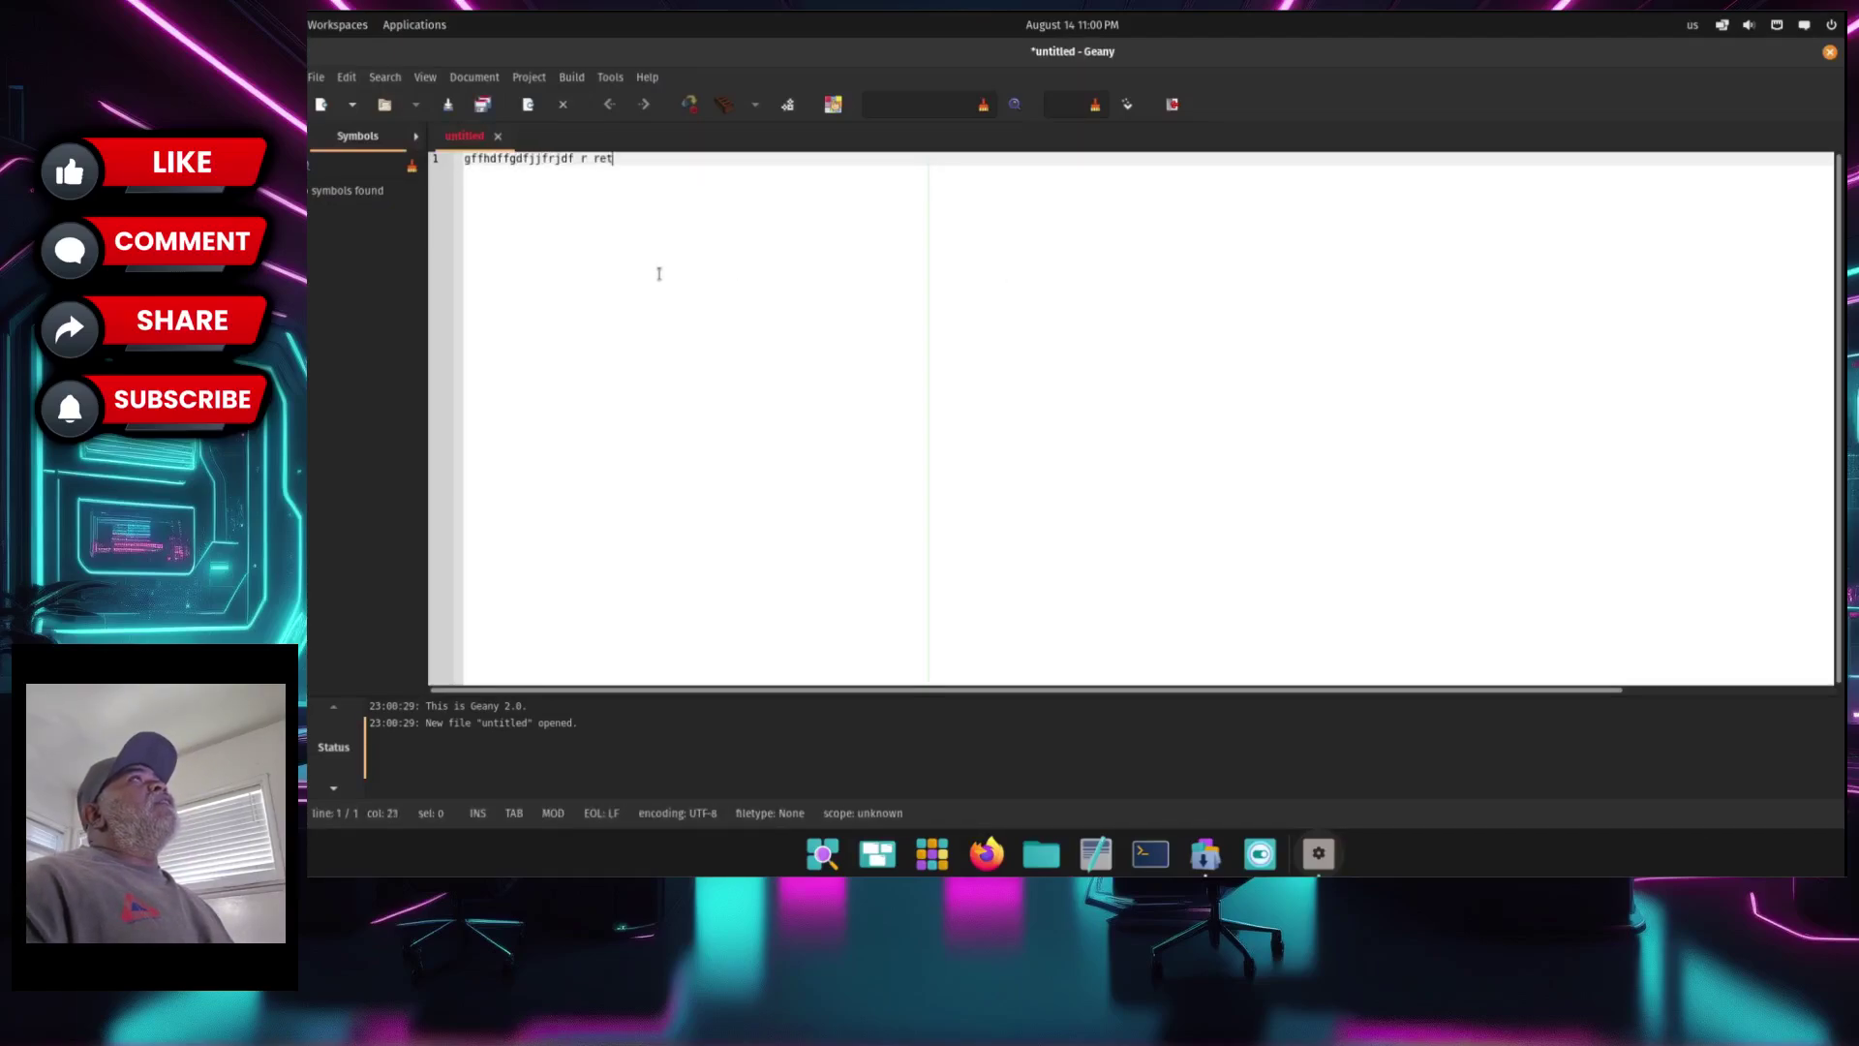
pyautogui.write('jy etjyet edbyenrermtr')
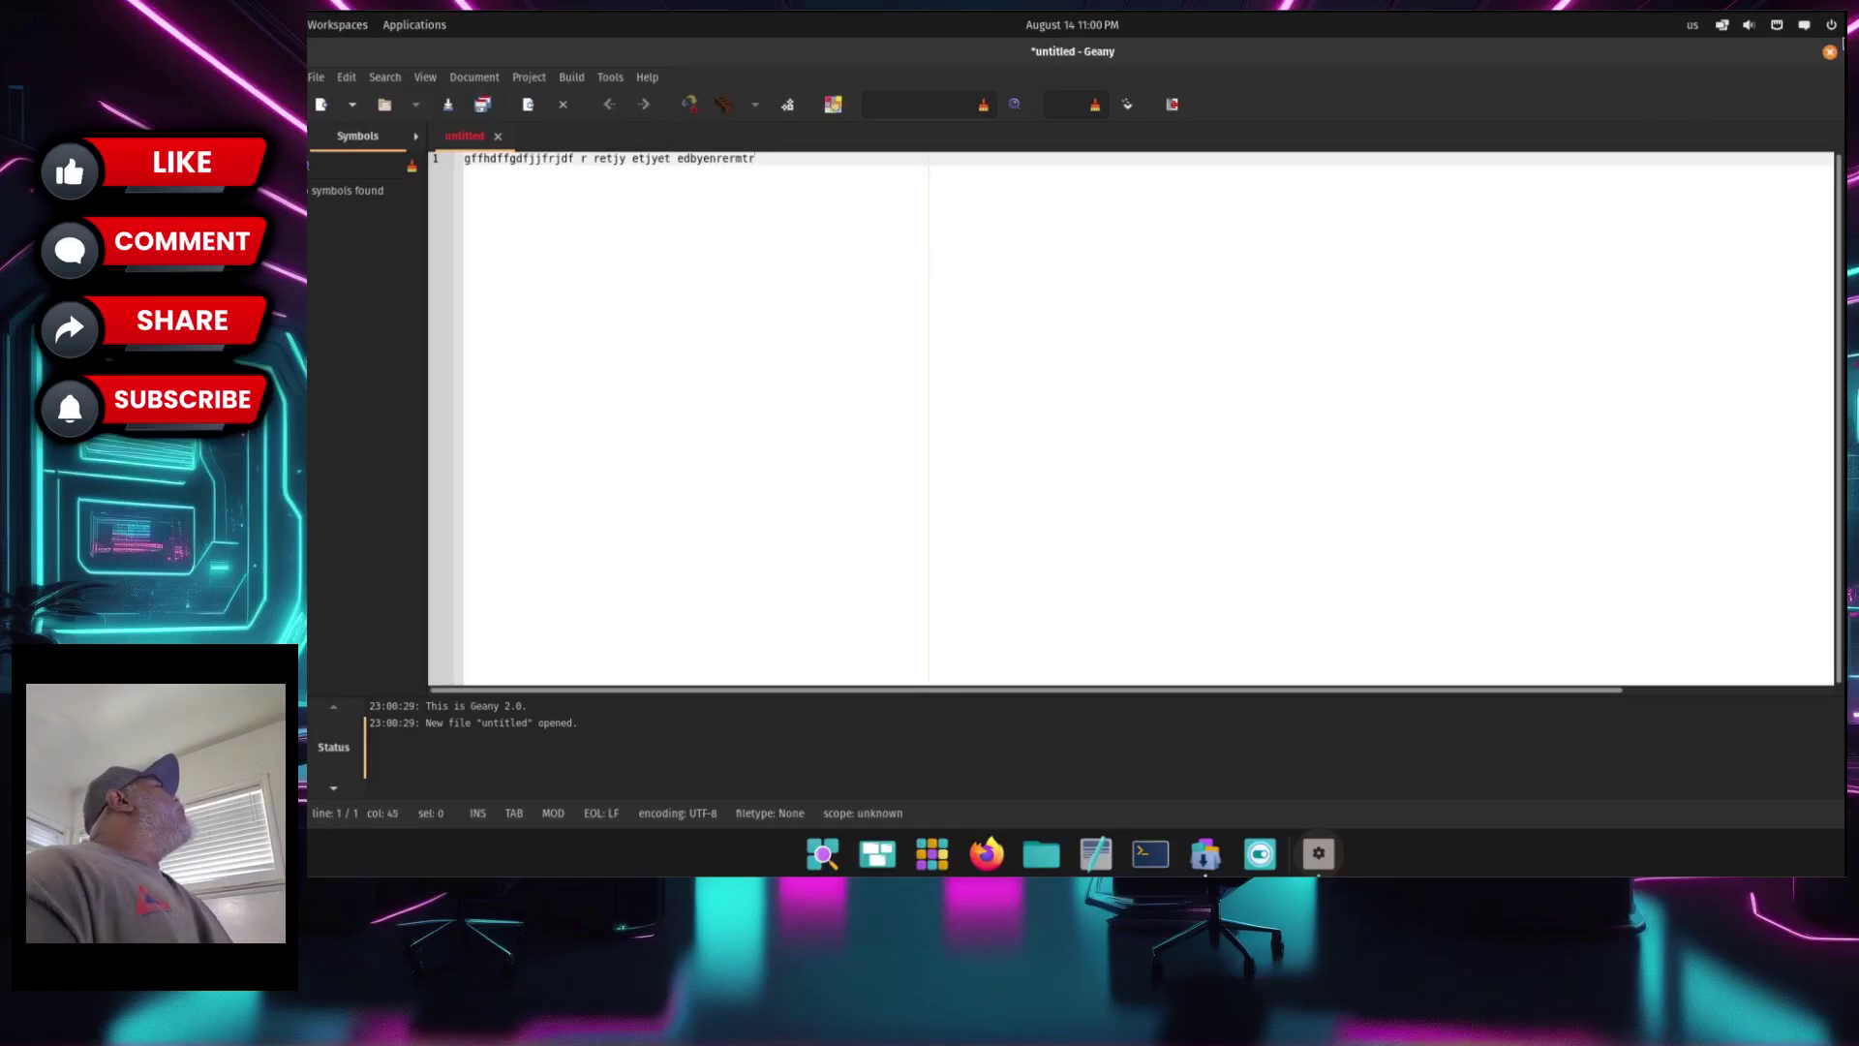
pyautogui.click(1829, 51)
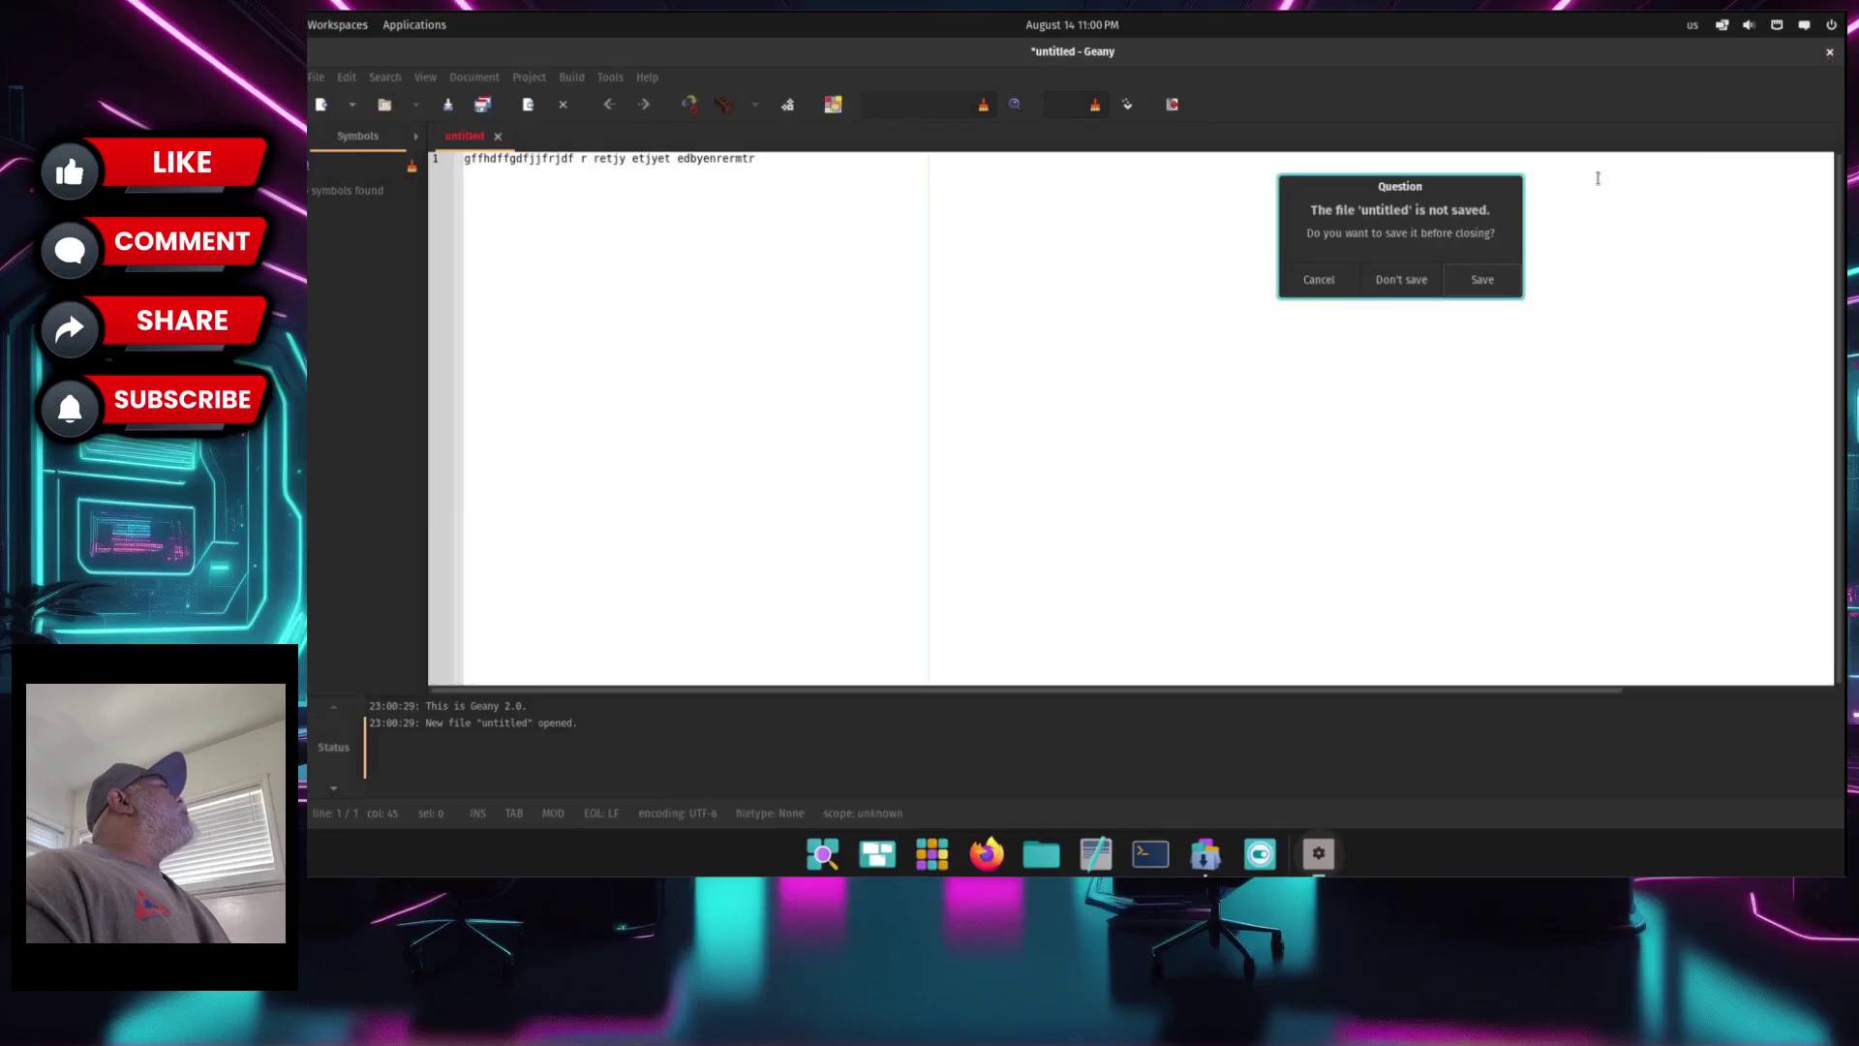
pyautogui.click(1401, 279)
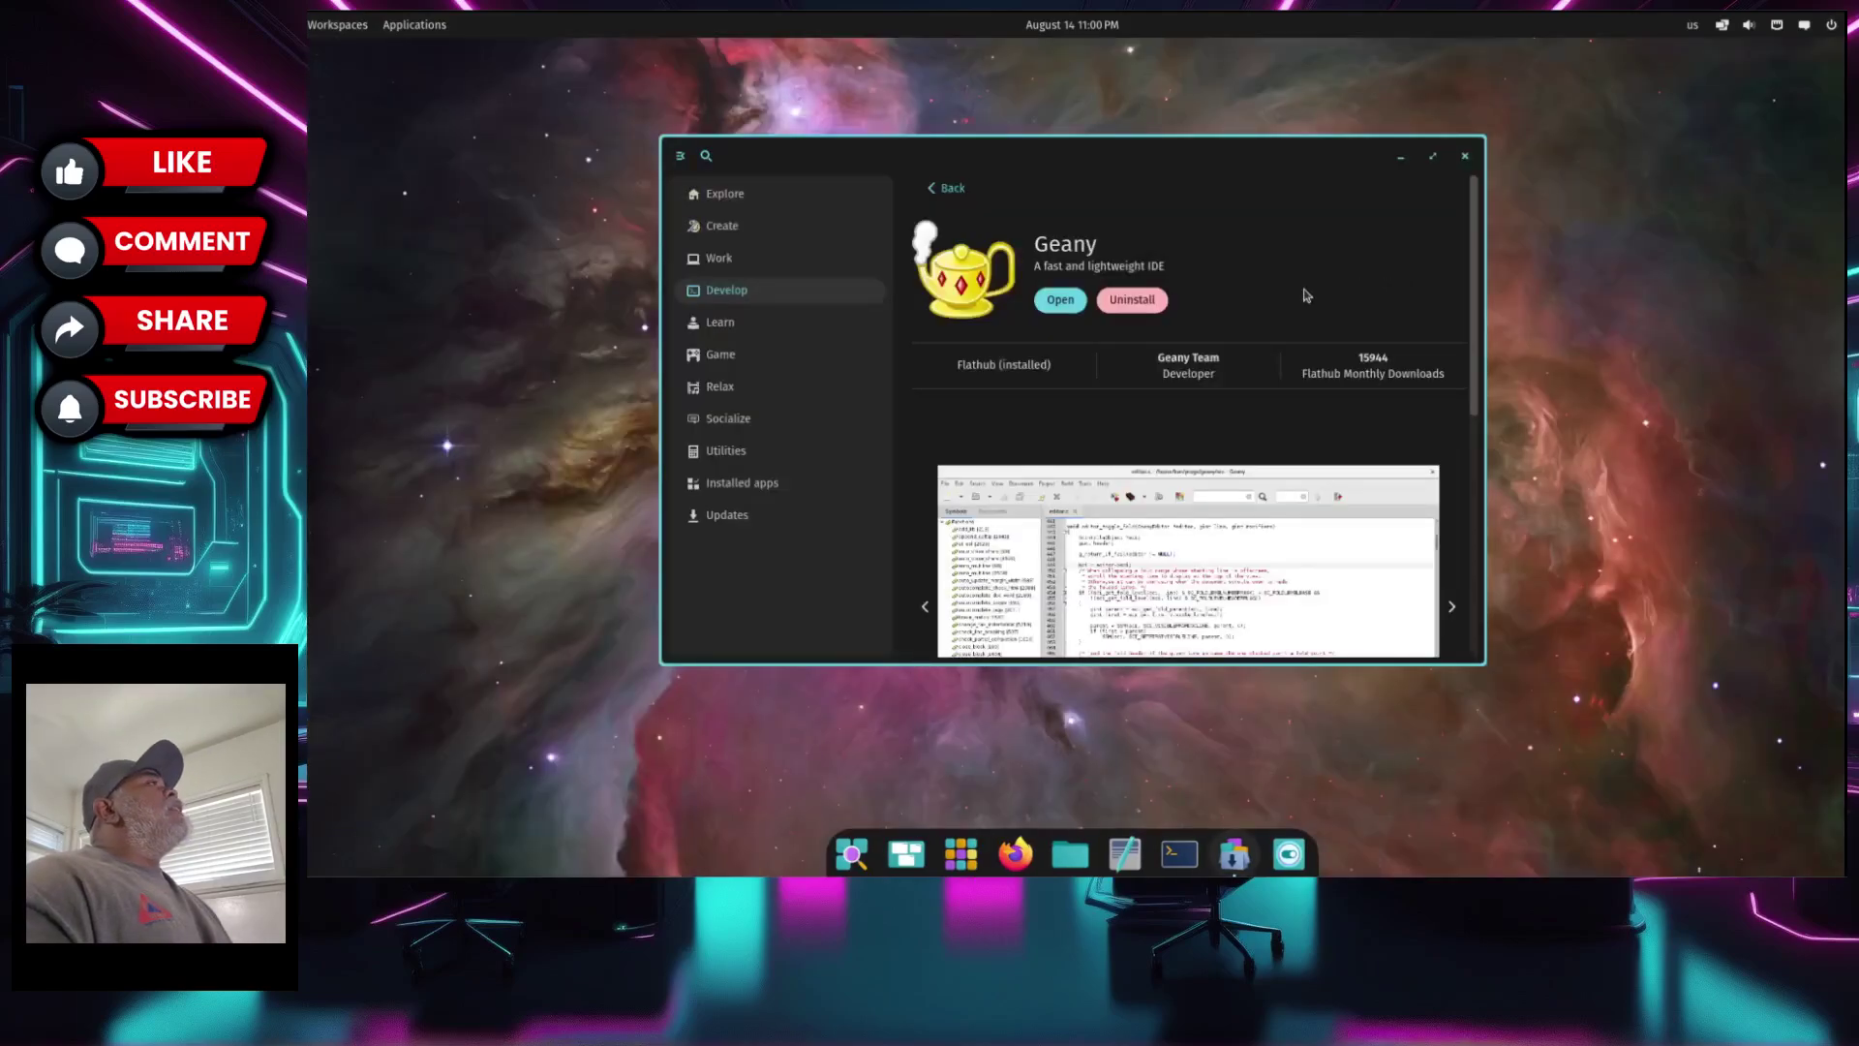
# - Hide and restore the App Store's sidebar and read Geany's description and feature list
pyautogui.click(677, 158)
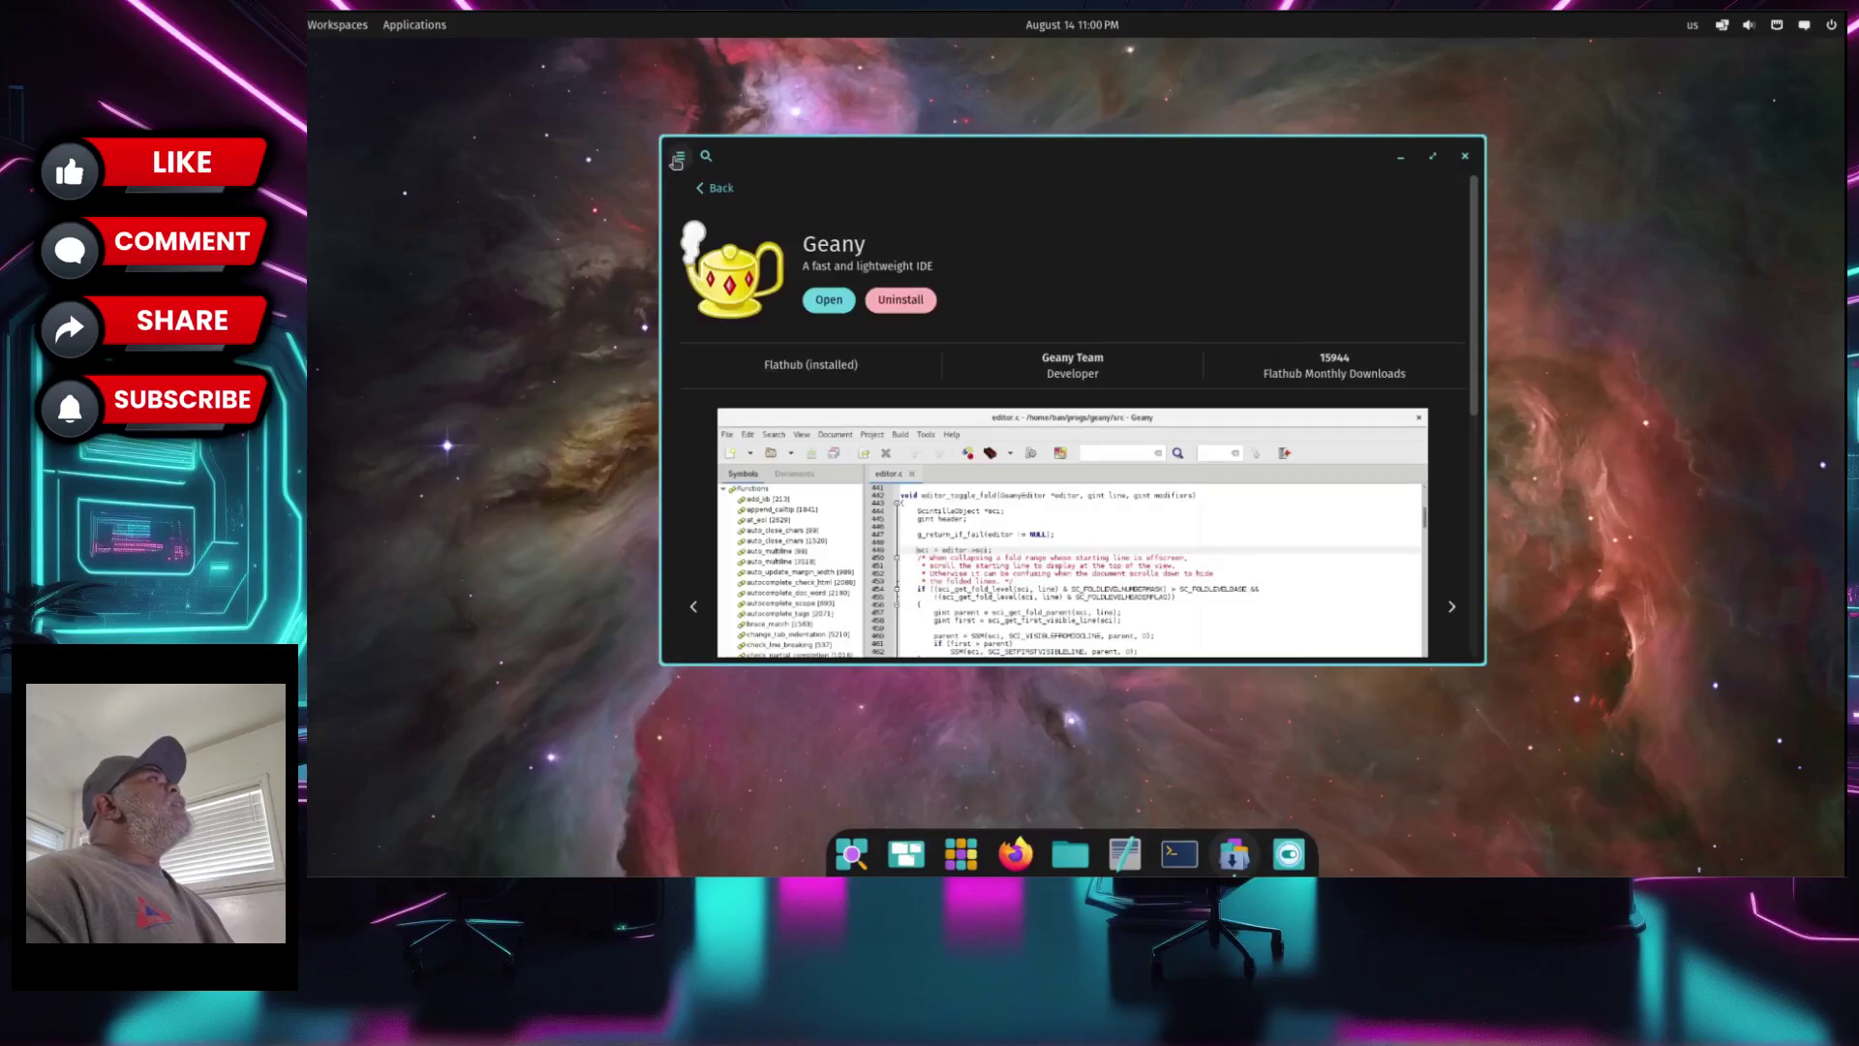
pyautogui.click(678, 158)
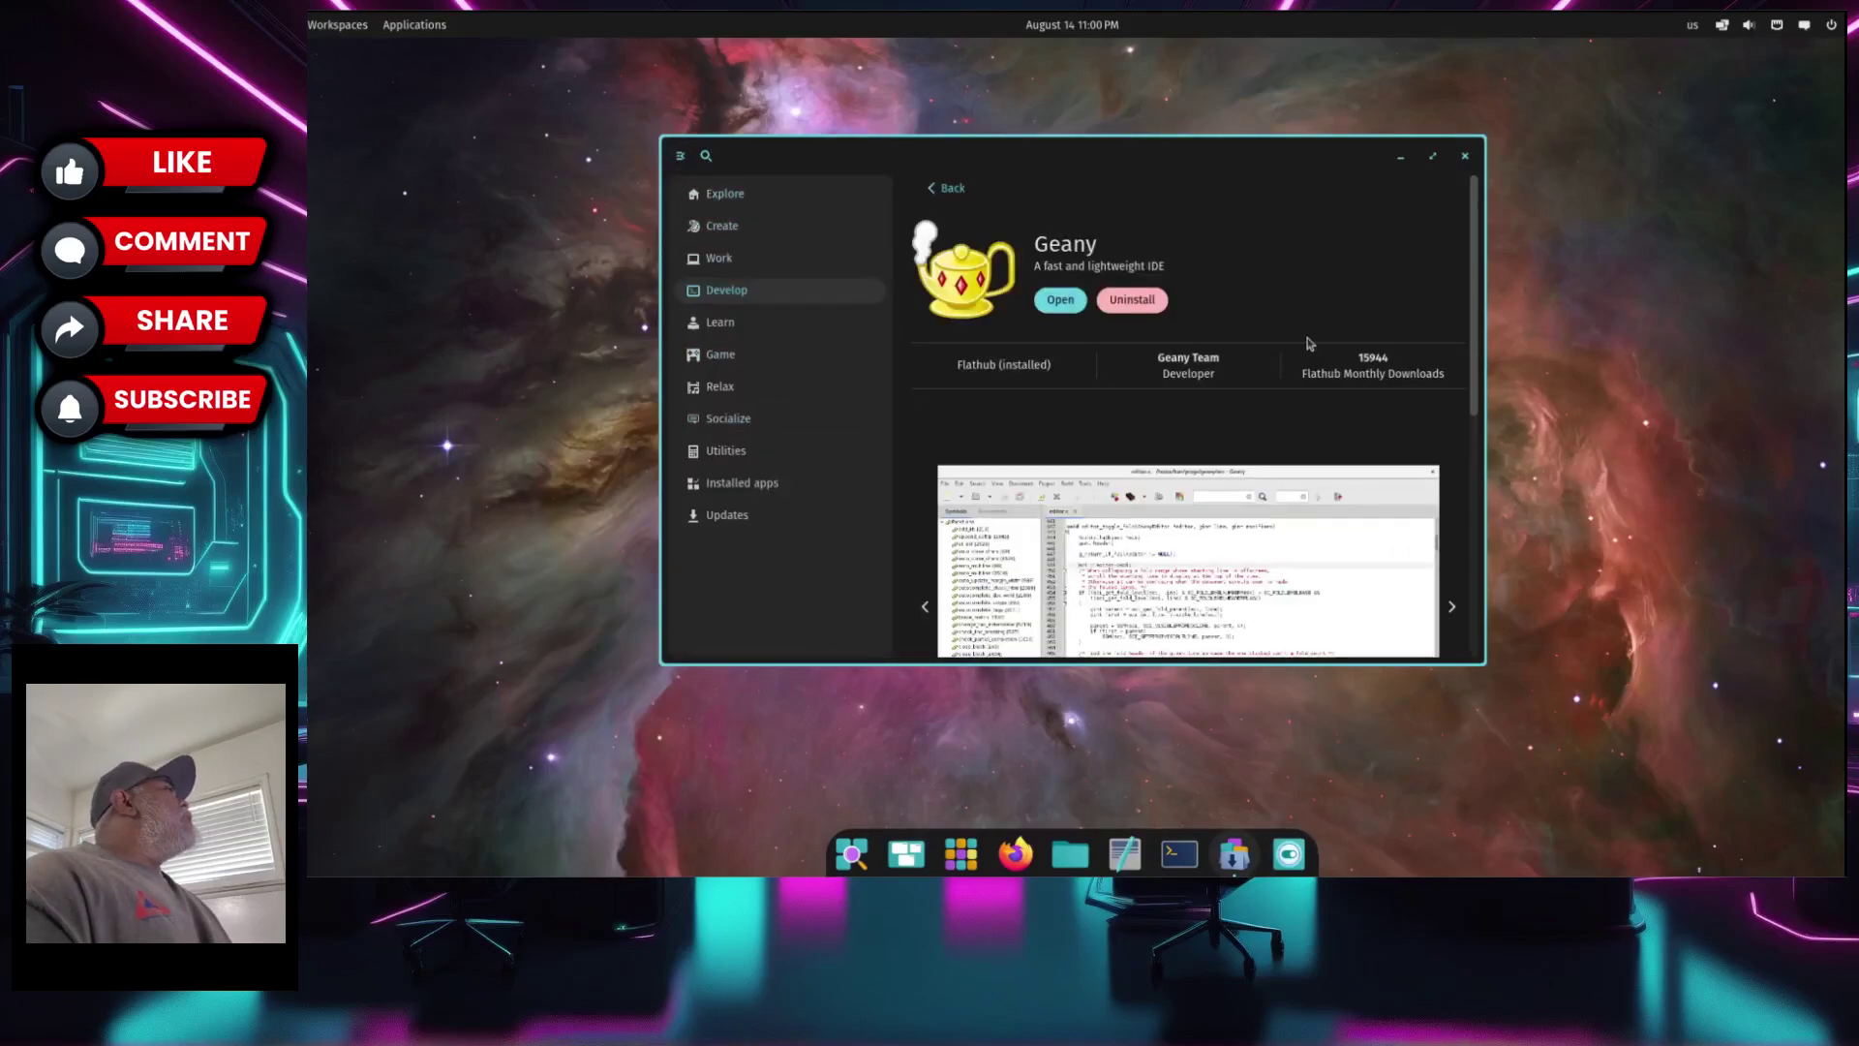
pyautogui.scroll(-5, 1312, 354)
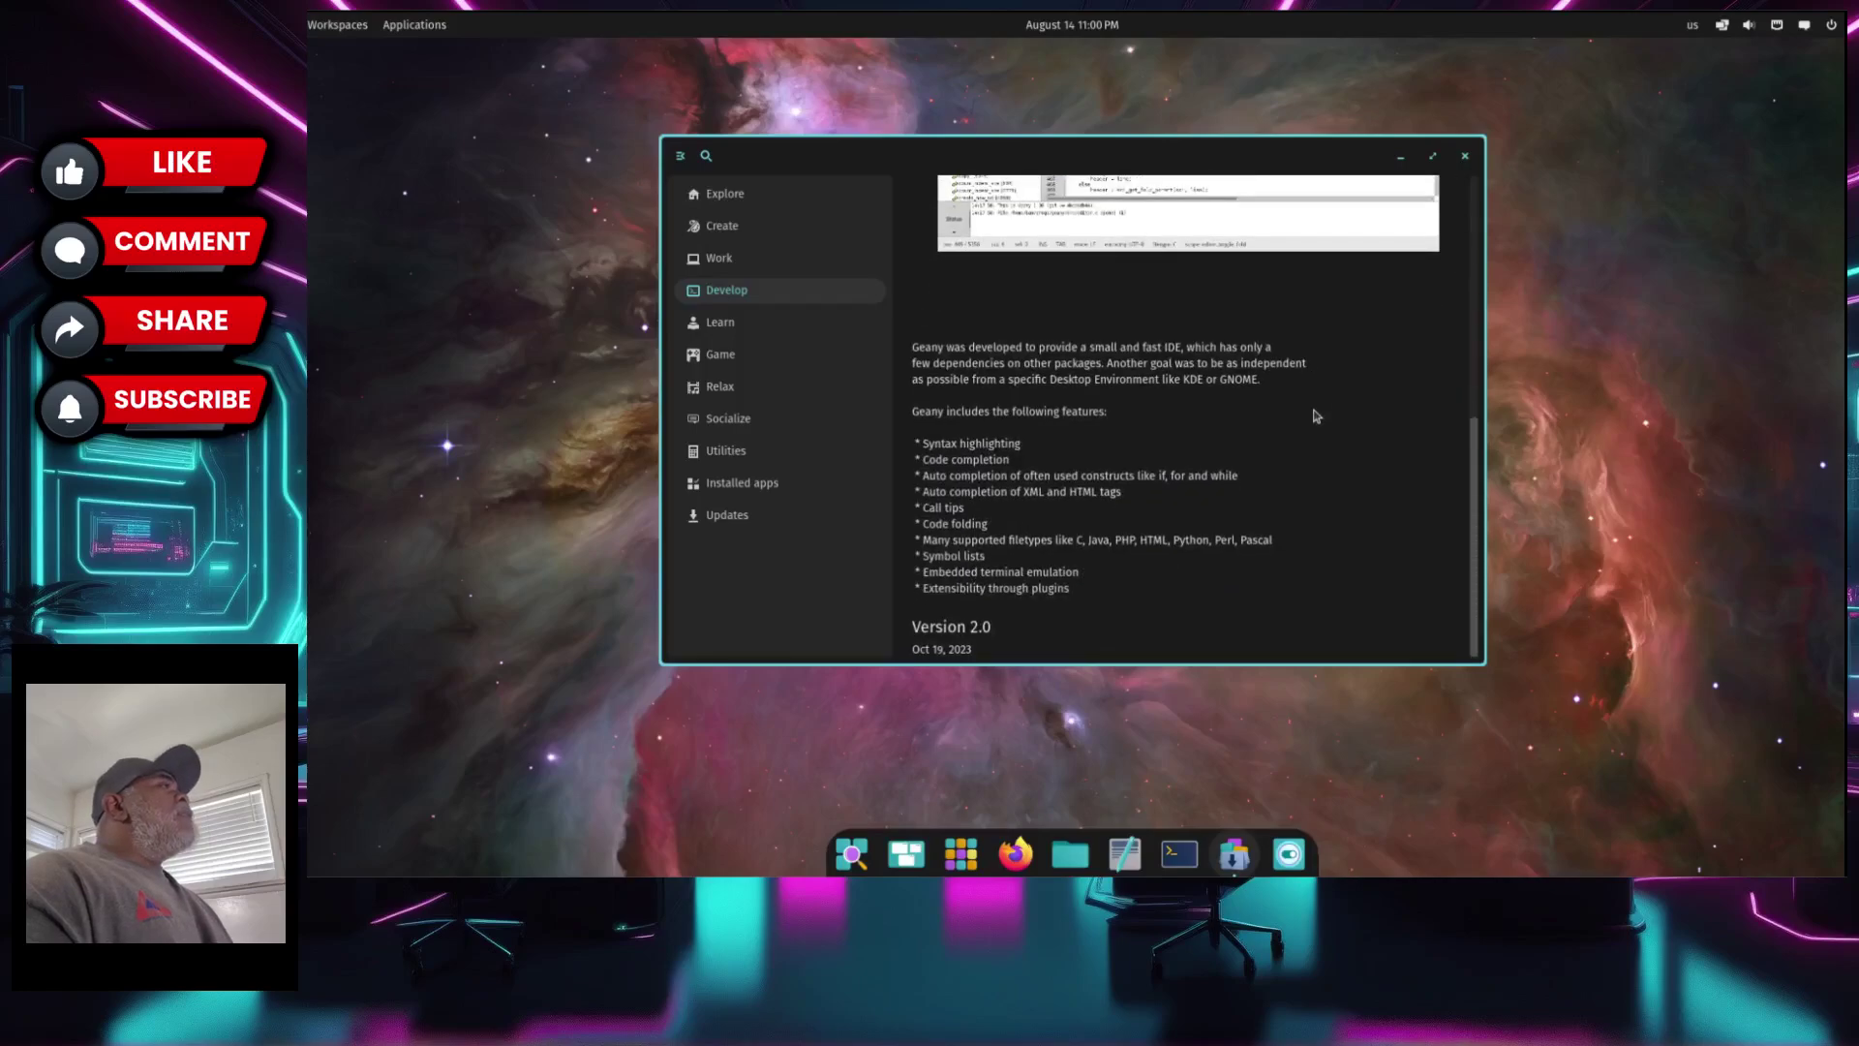
pyautogui.scroll(5, 1314, 416)
pyautogui.scroll(-5, 1313, 419)
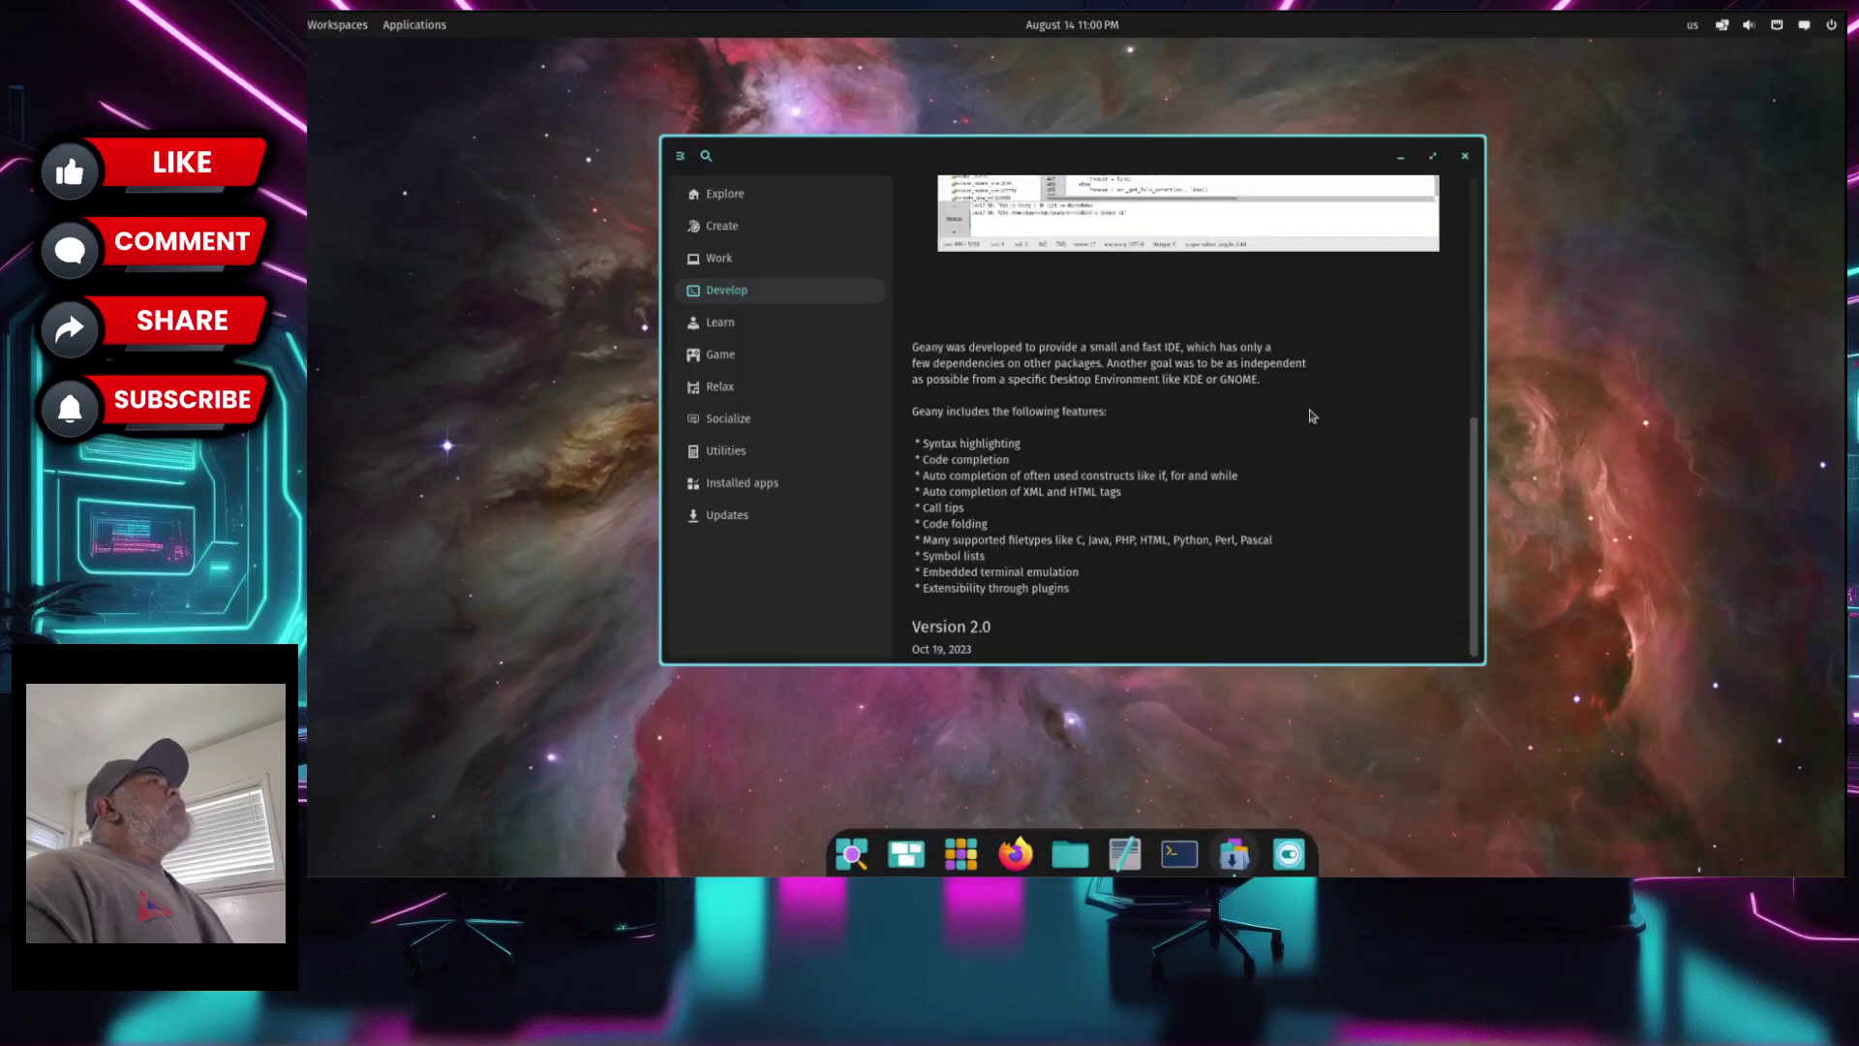
pyautogui.scroll(4, 1297, 431)
pyautogui.scroll(2, 1289, 442)
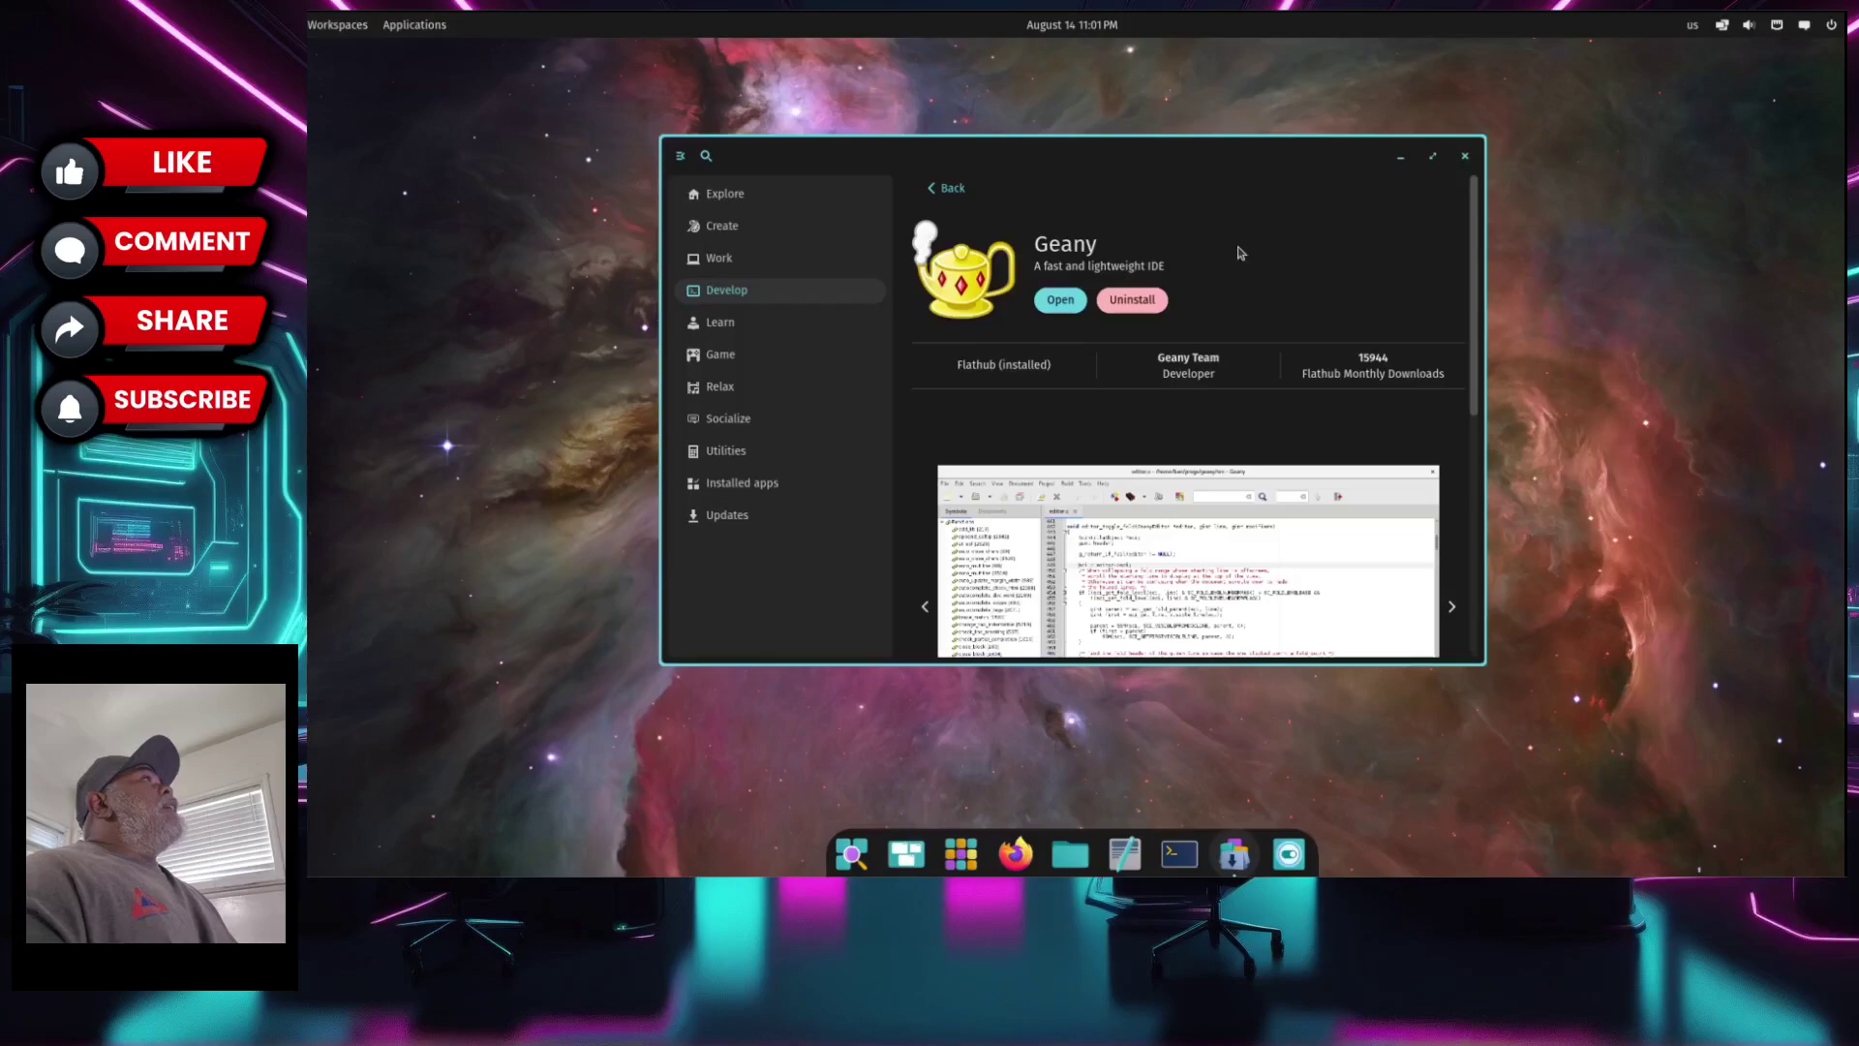
# - Return to the App Store's Explore page, search for "xprop" and quit the store
pyautogui.click(716, 196)
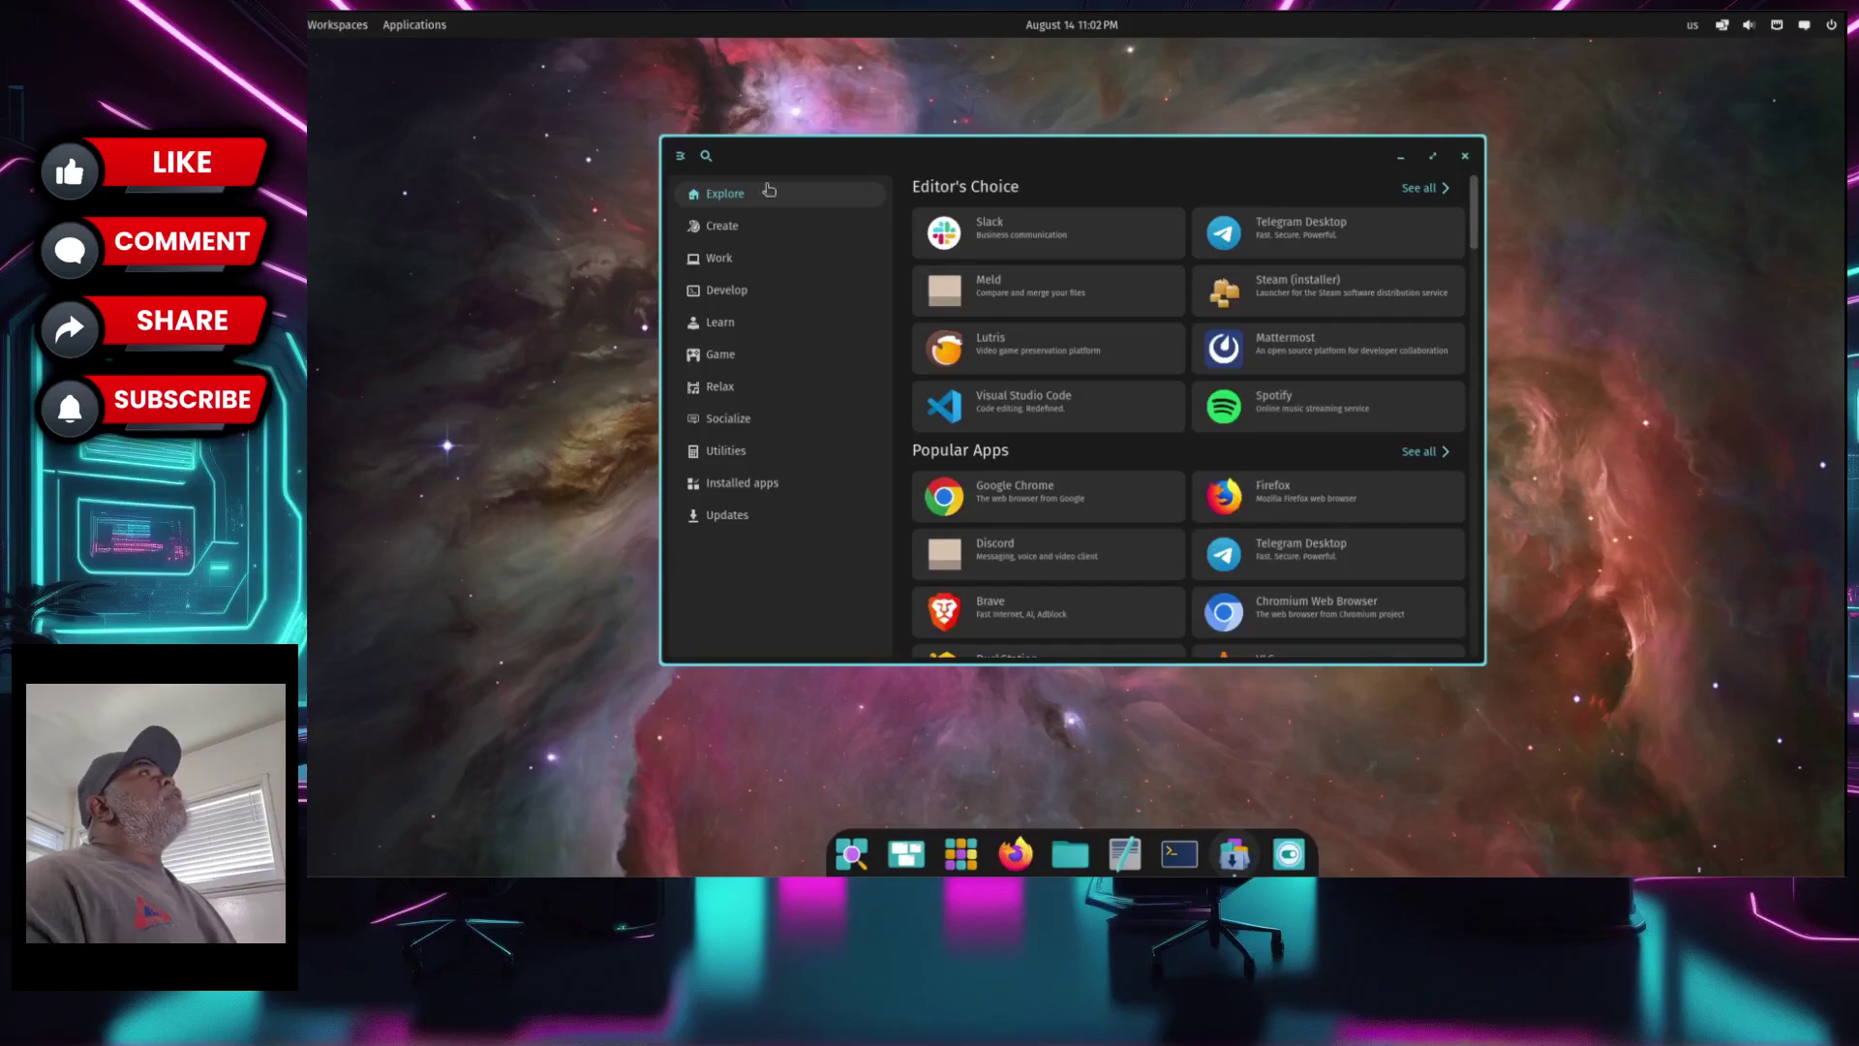
pyautogui.click(706, 158)
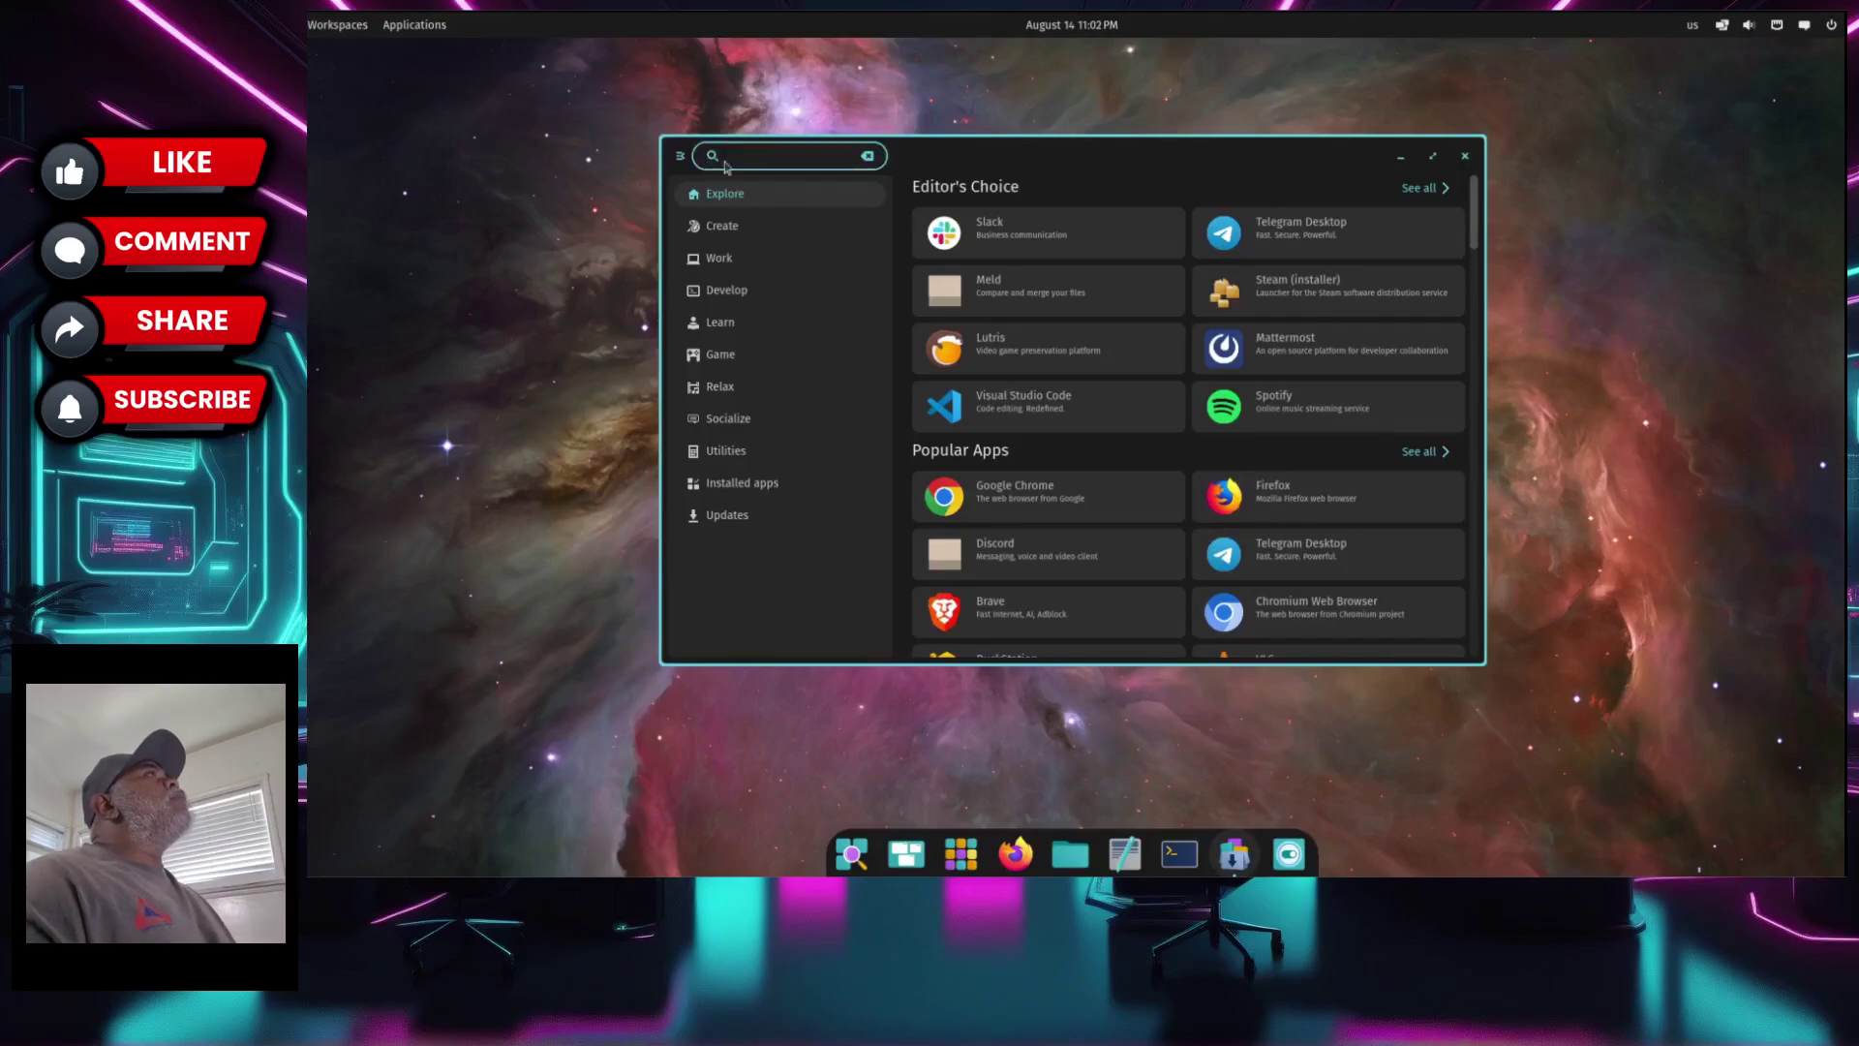
pyautogui.write('xprop')
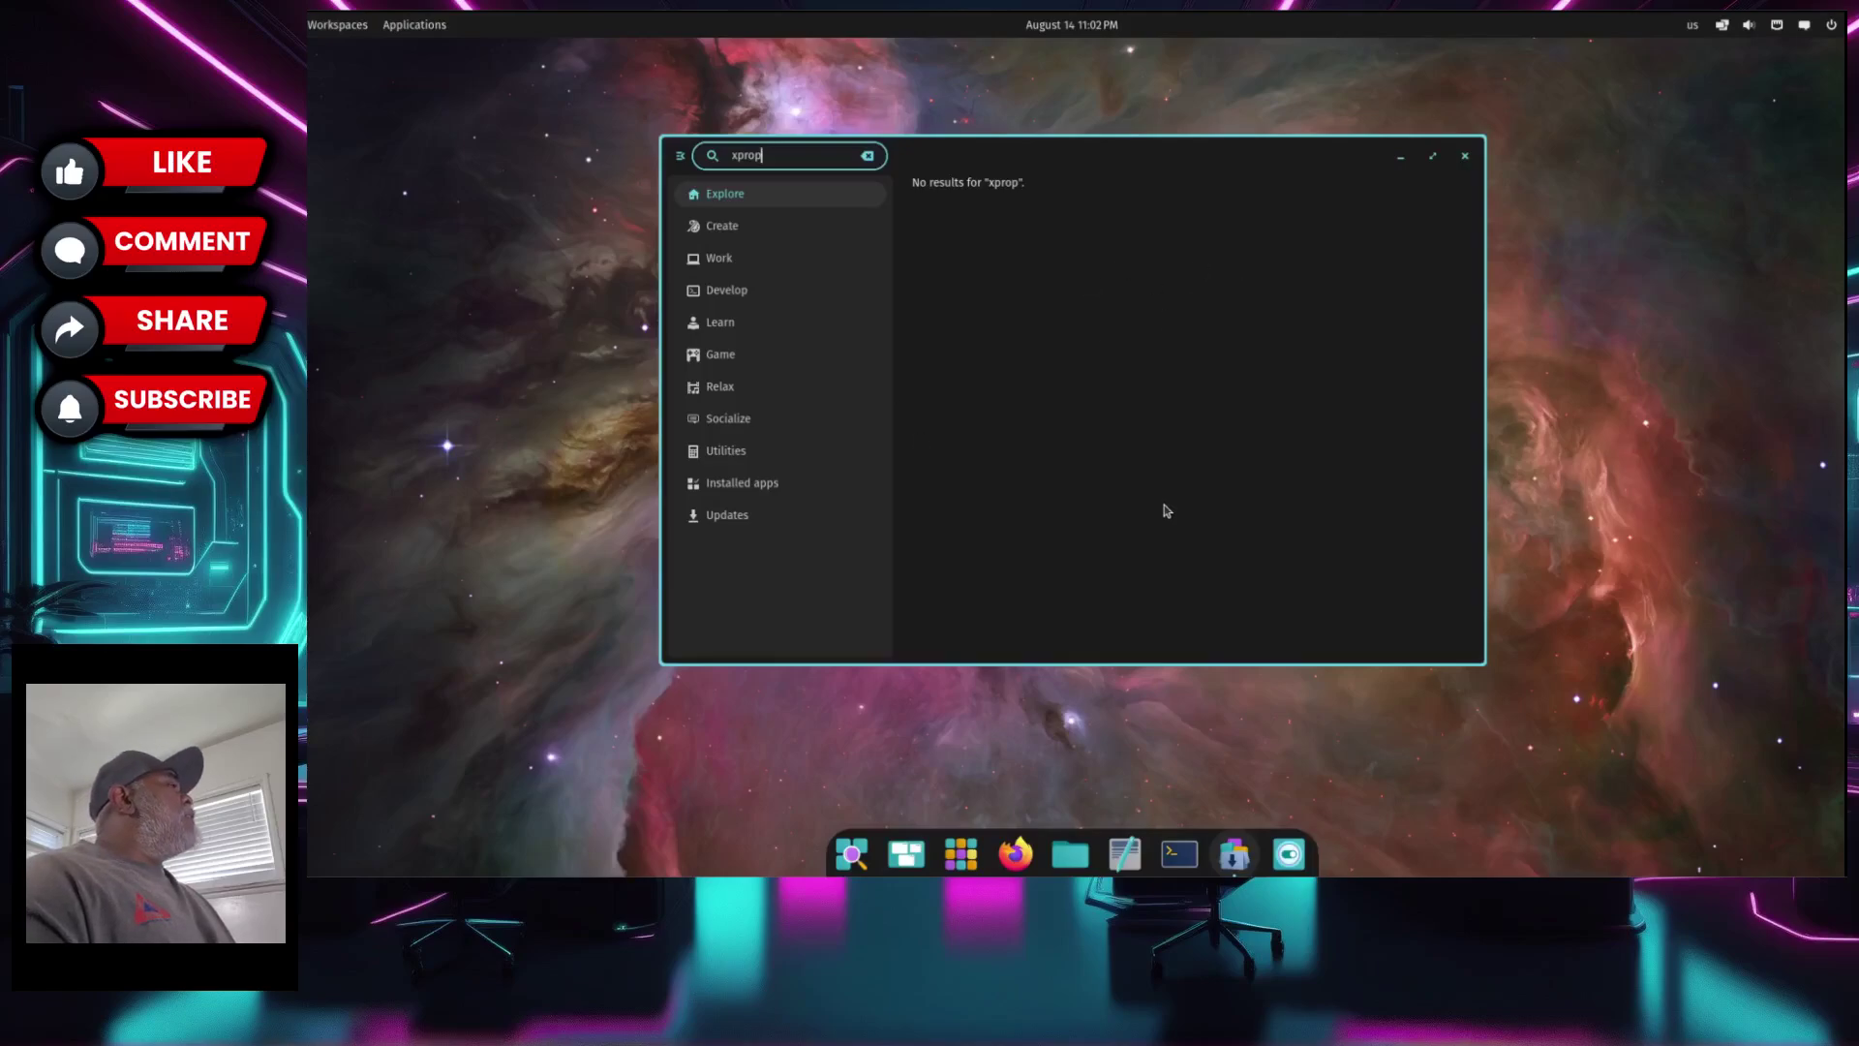
pyautogui.rightClick(1233, 857)
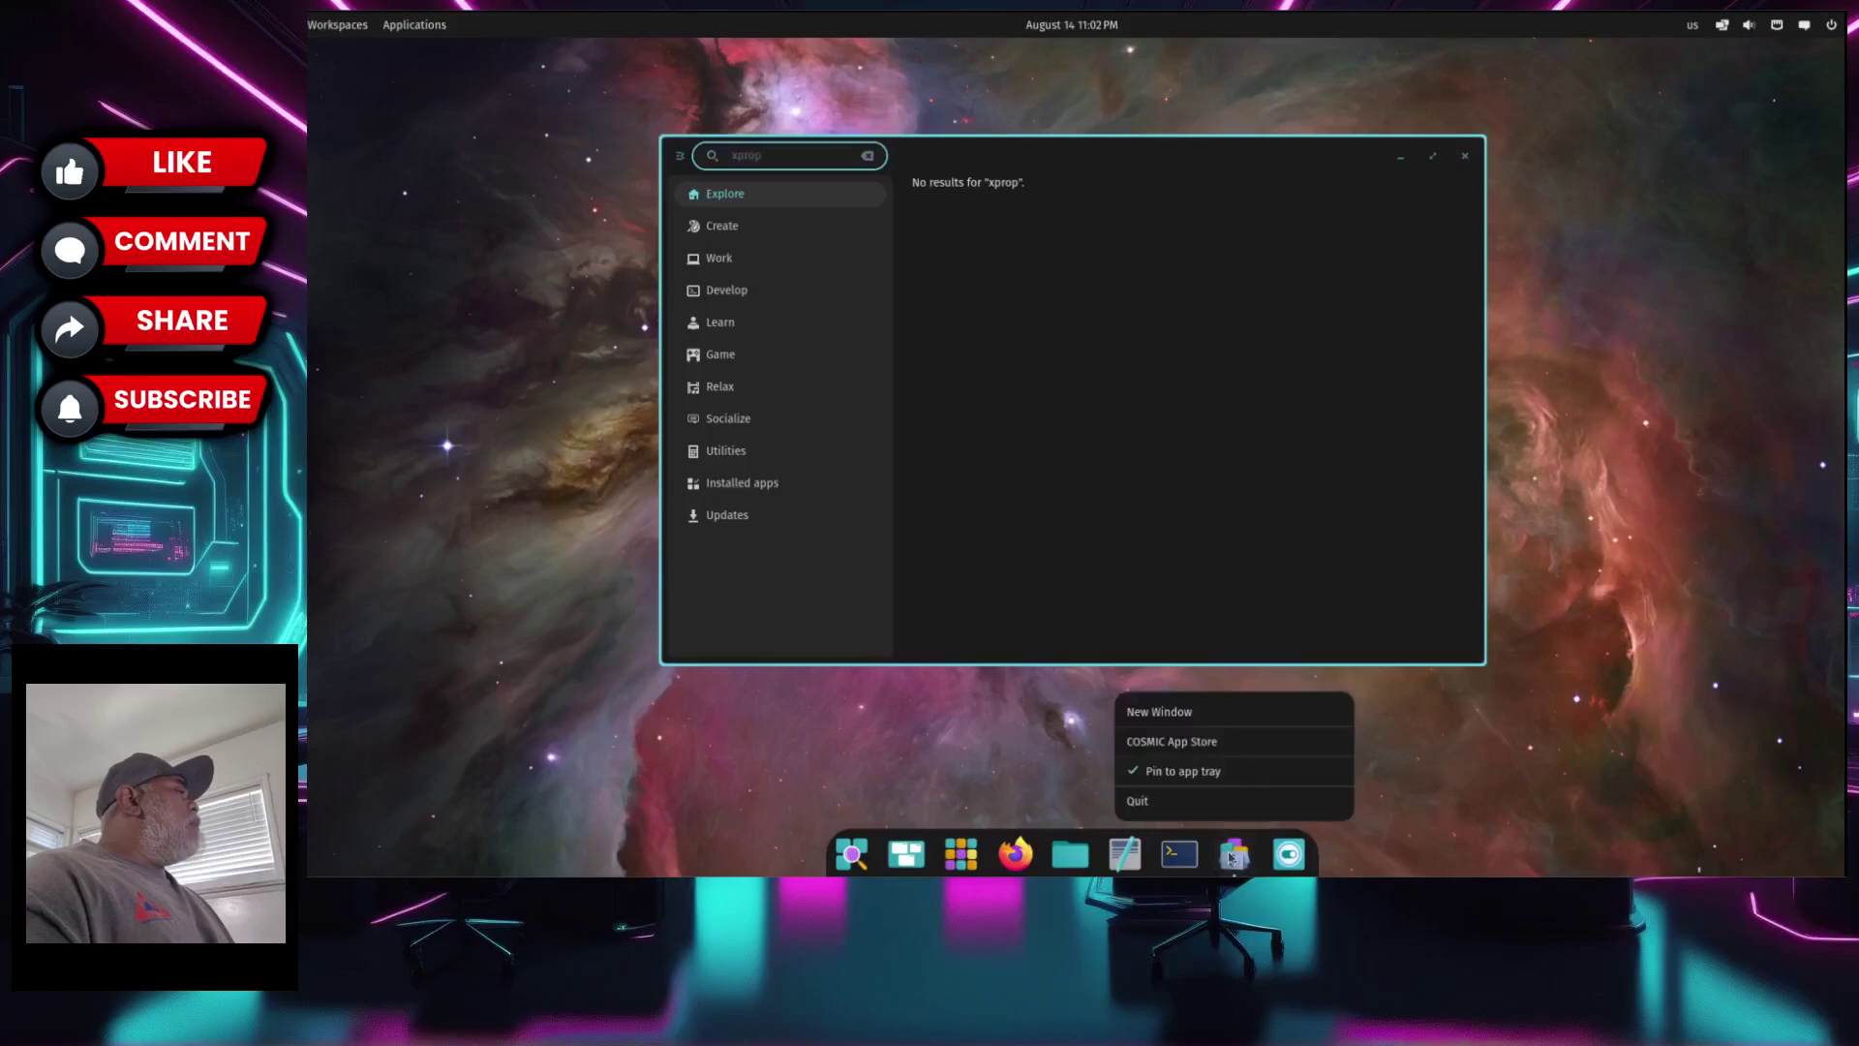
pyautogui.click(1138, 804)
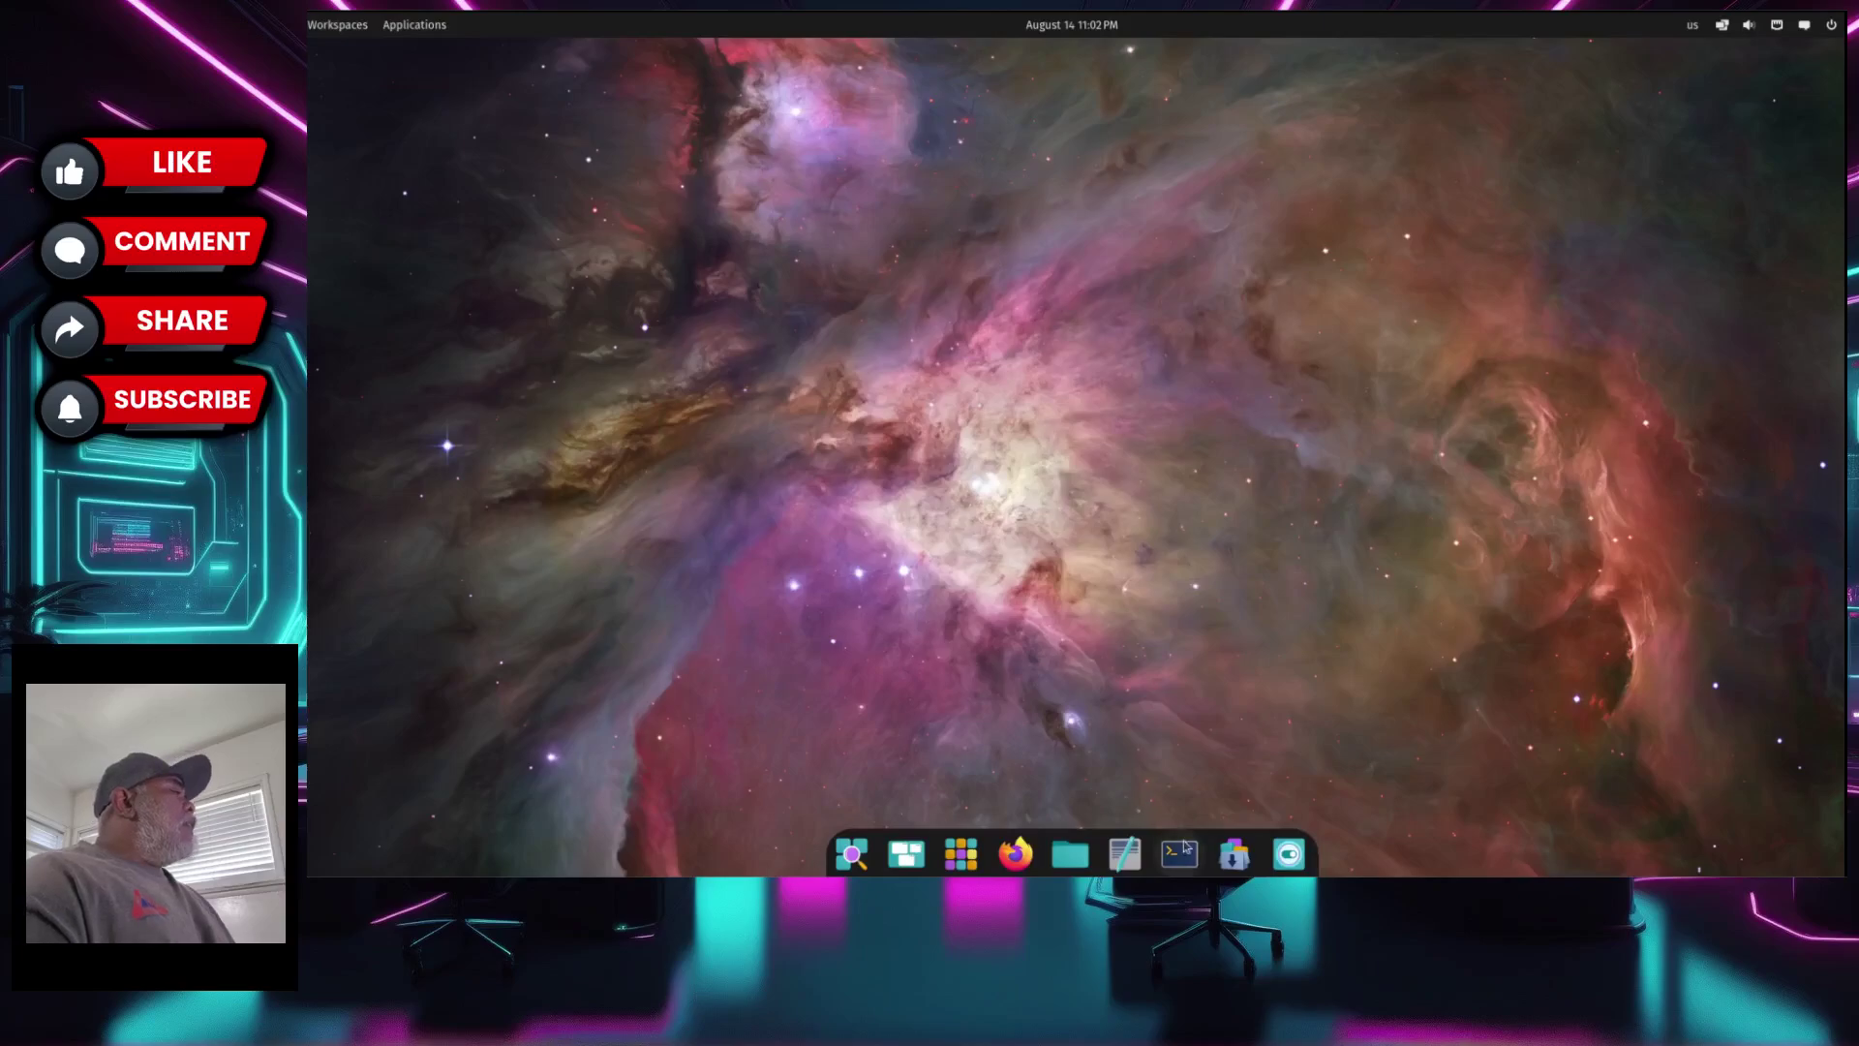
# - Launch COSMIC Terminal from the dock, look at its dock options and quit it
pyautogui.rightClick(1184, 856)
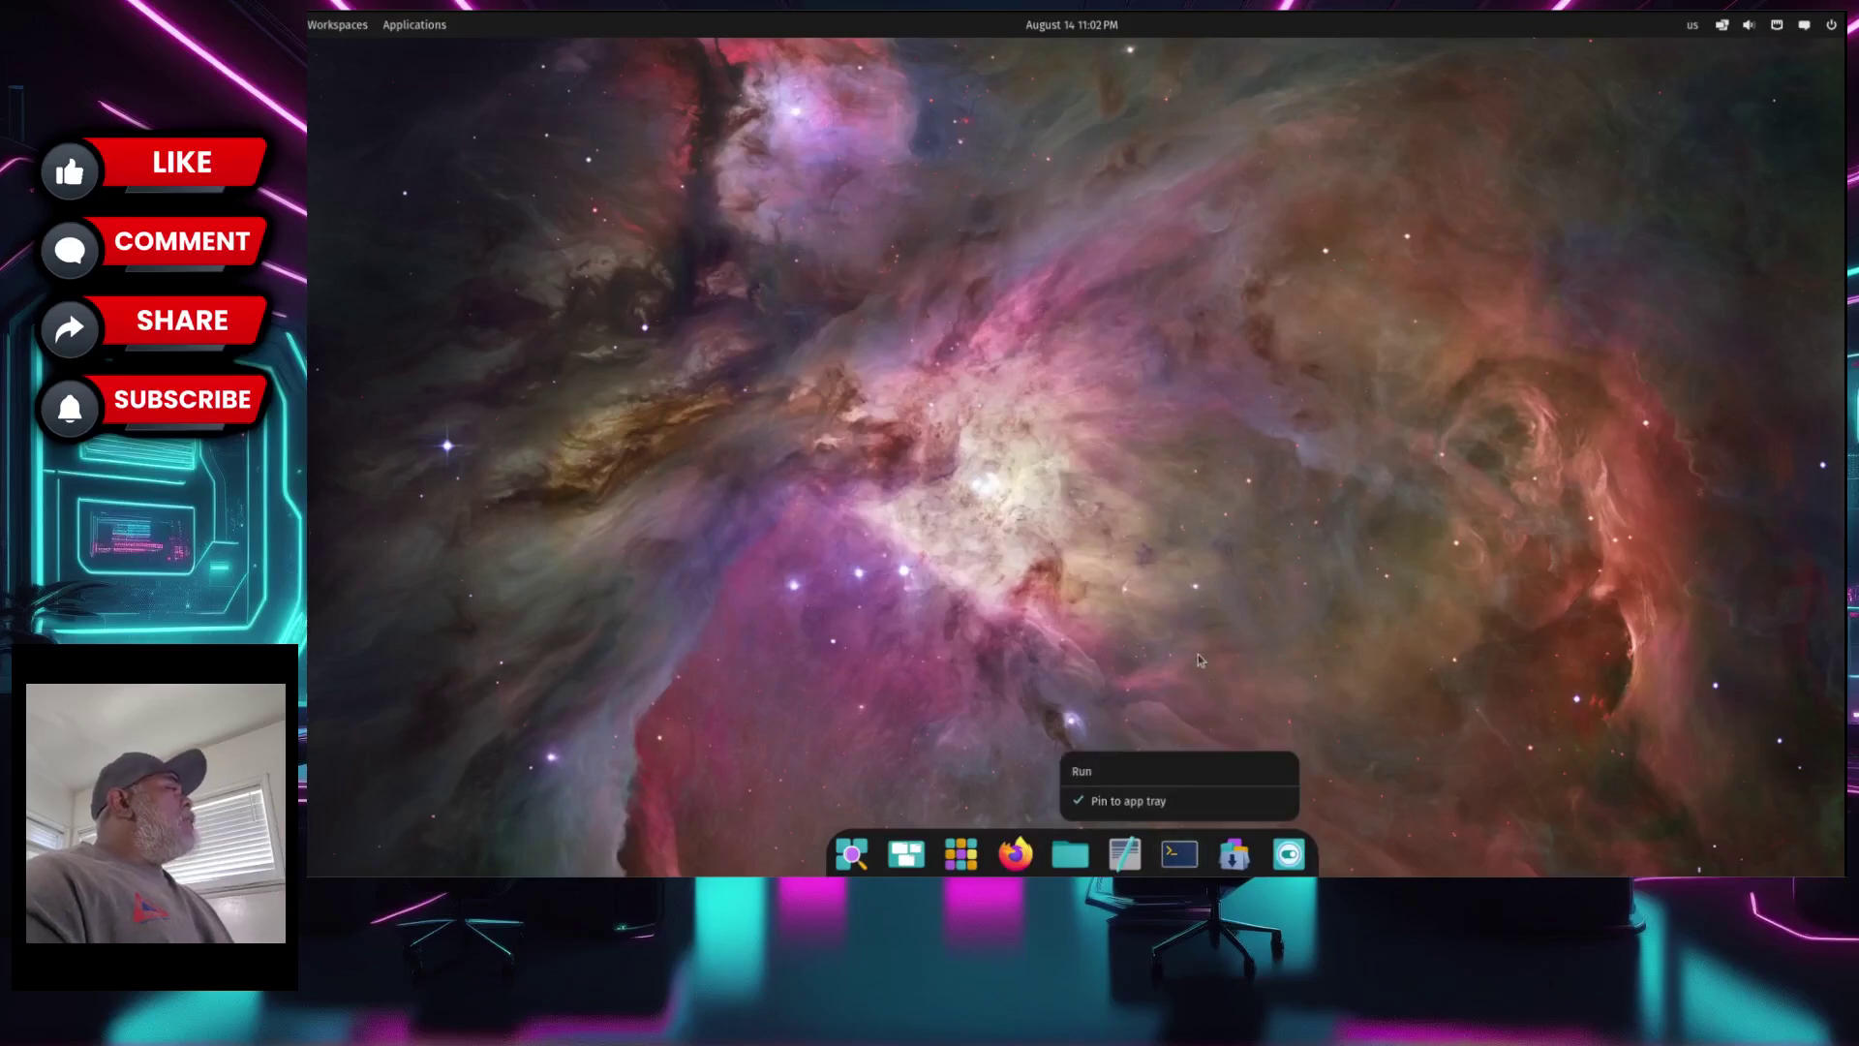
pyautogui.press('Escape')
pyautogui.click(1181, 853)
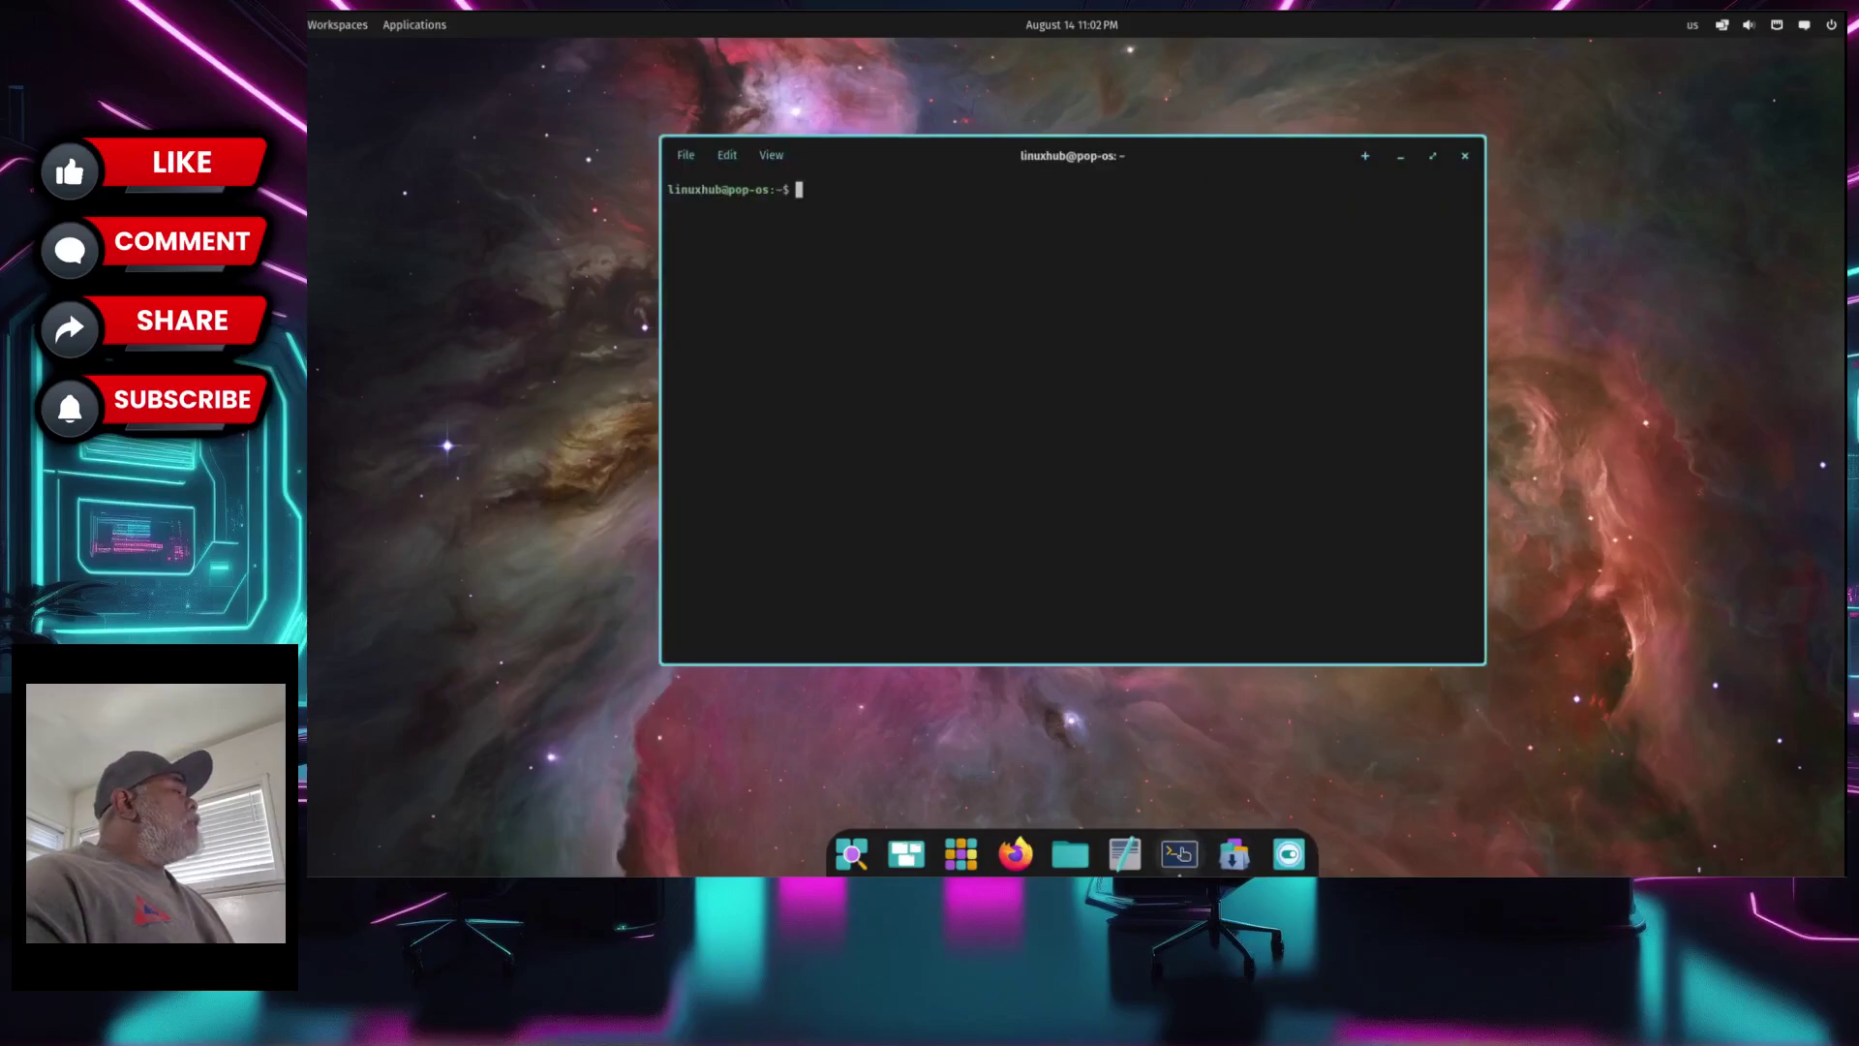
pyautogui.rightClick(1183, 857)
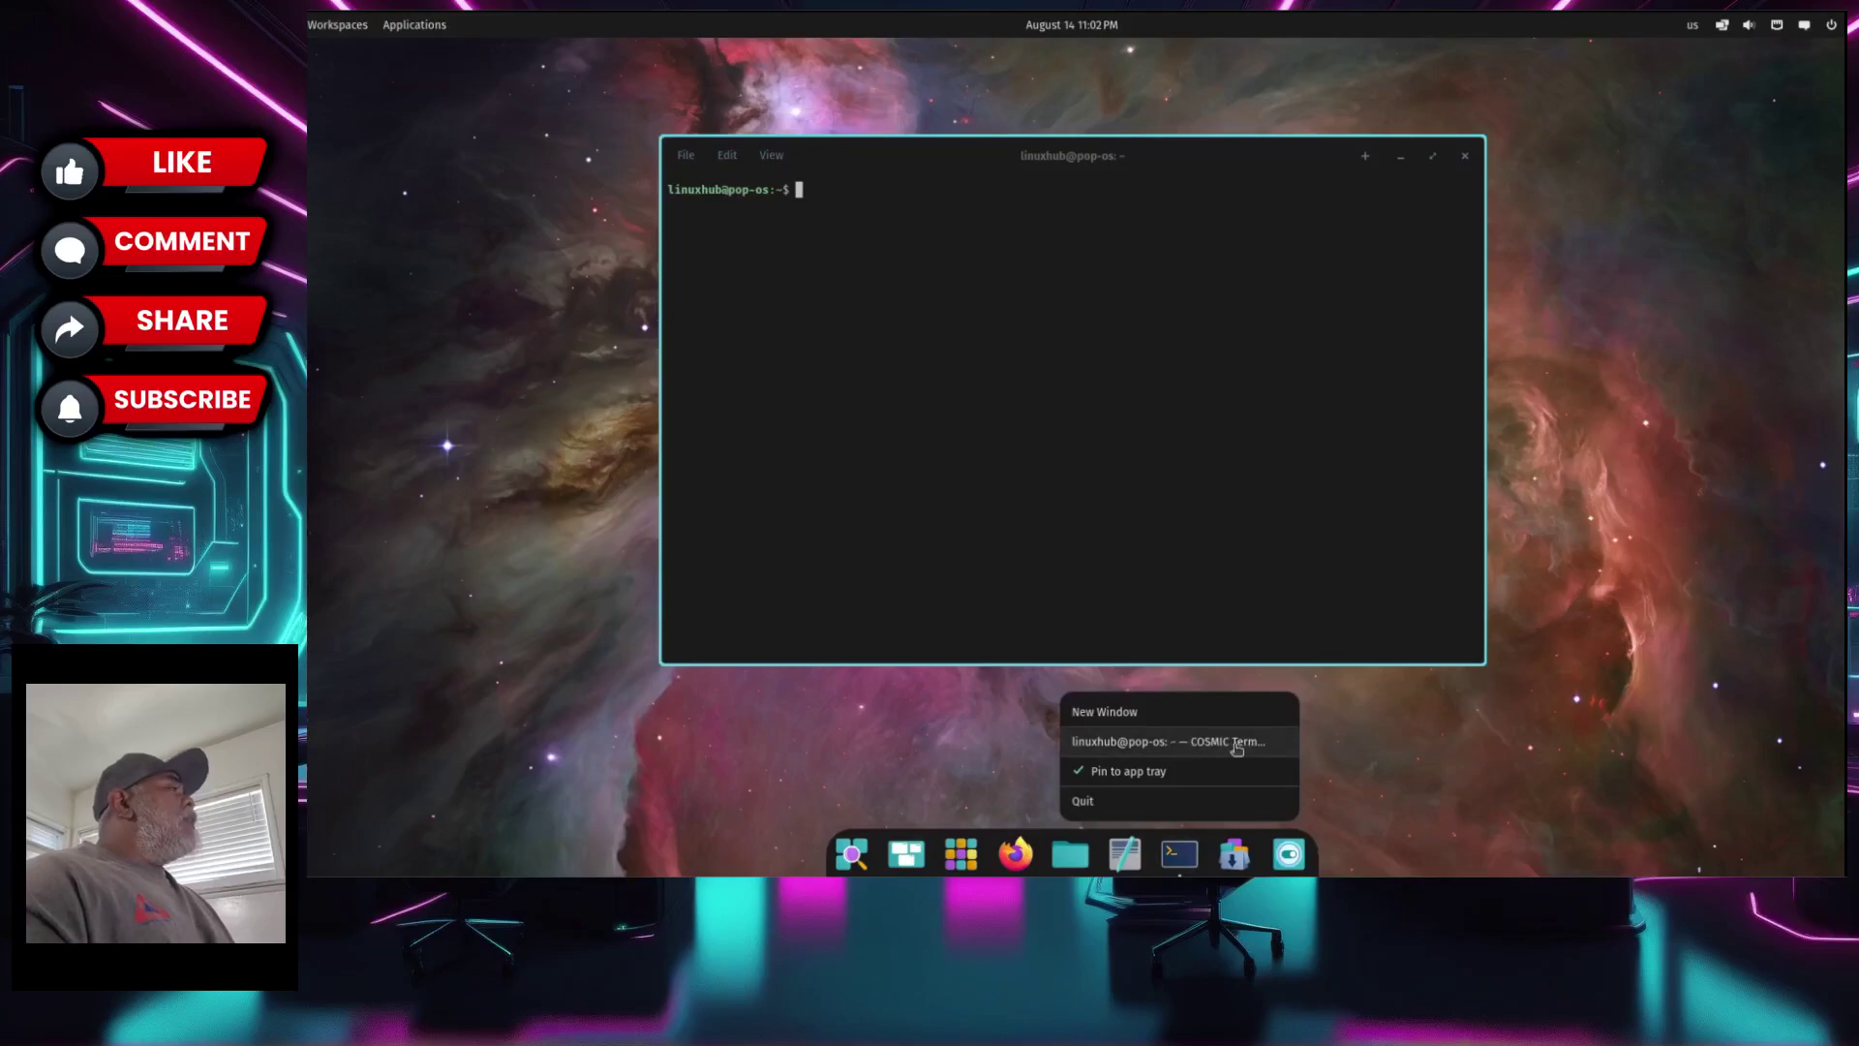
pyautogui.click(1083, 801)
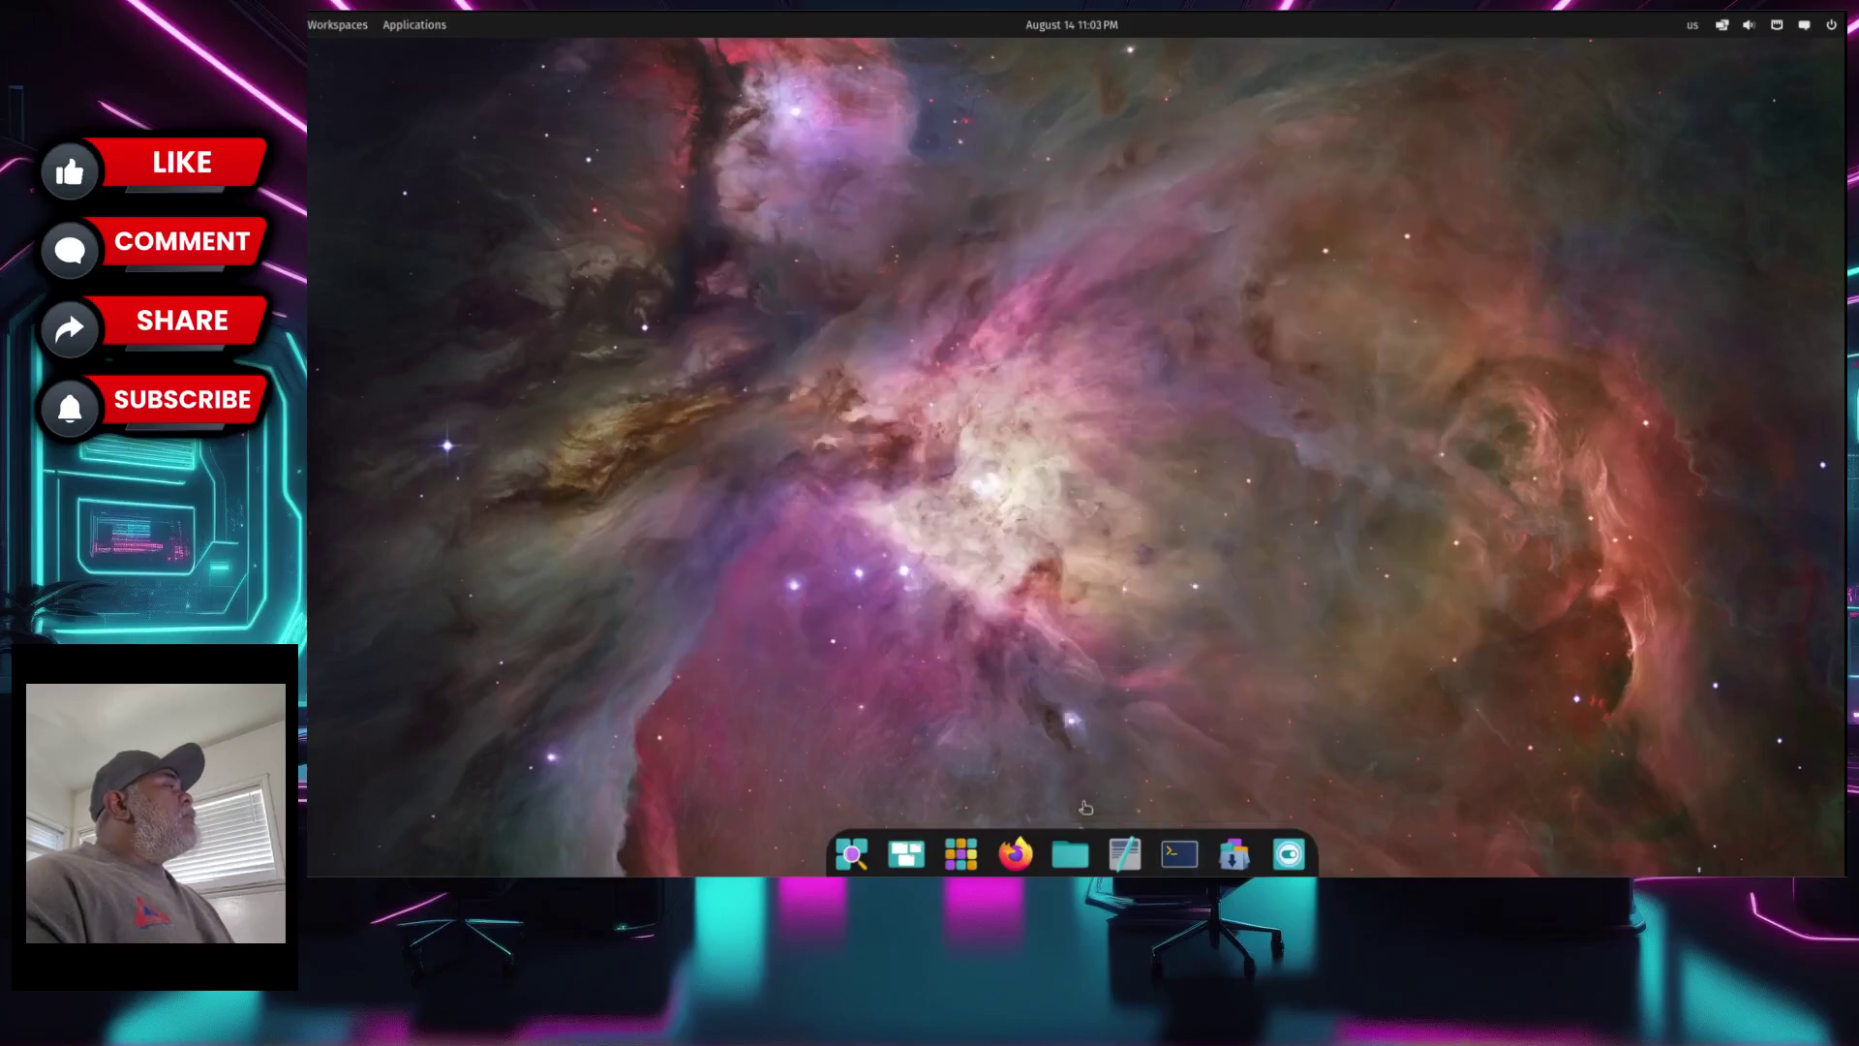
# - Launch COSMIC Text Editor from the dock, view its empty new document and quit it
pyautogui.click(1131, 860)
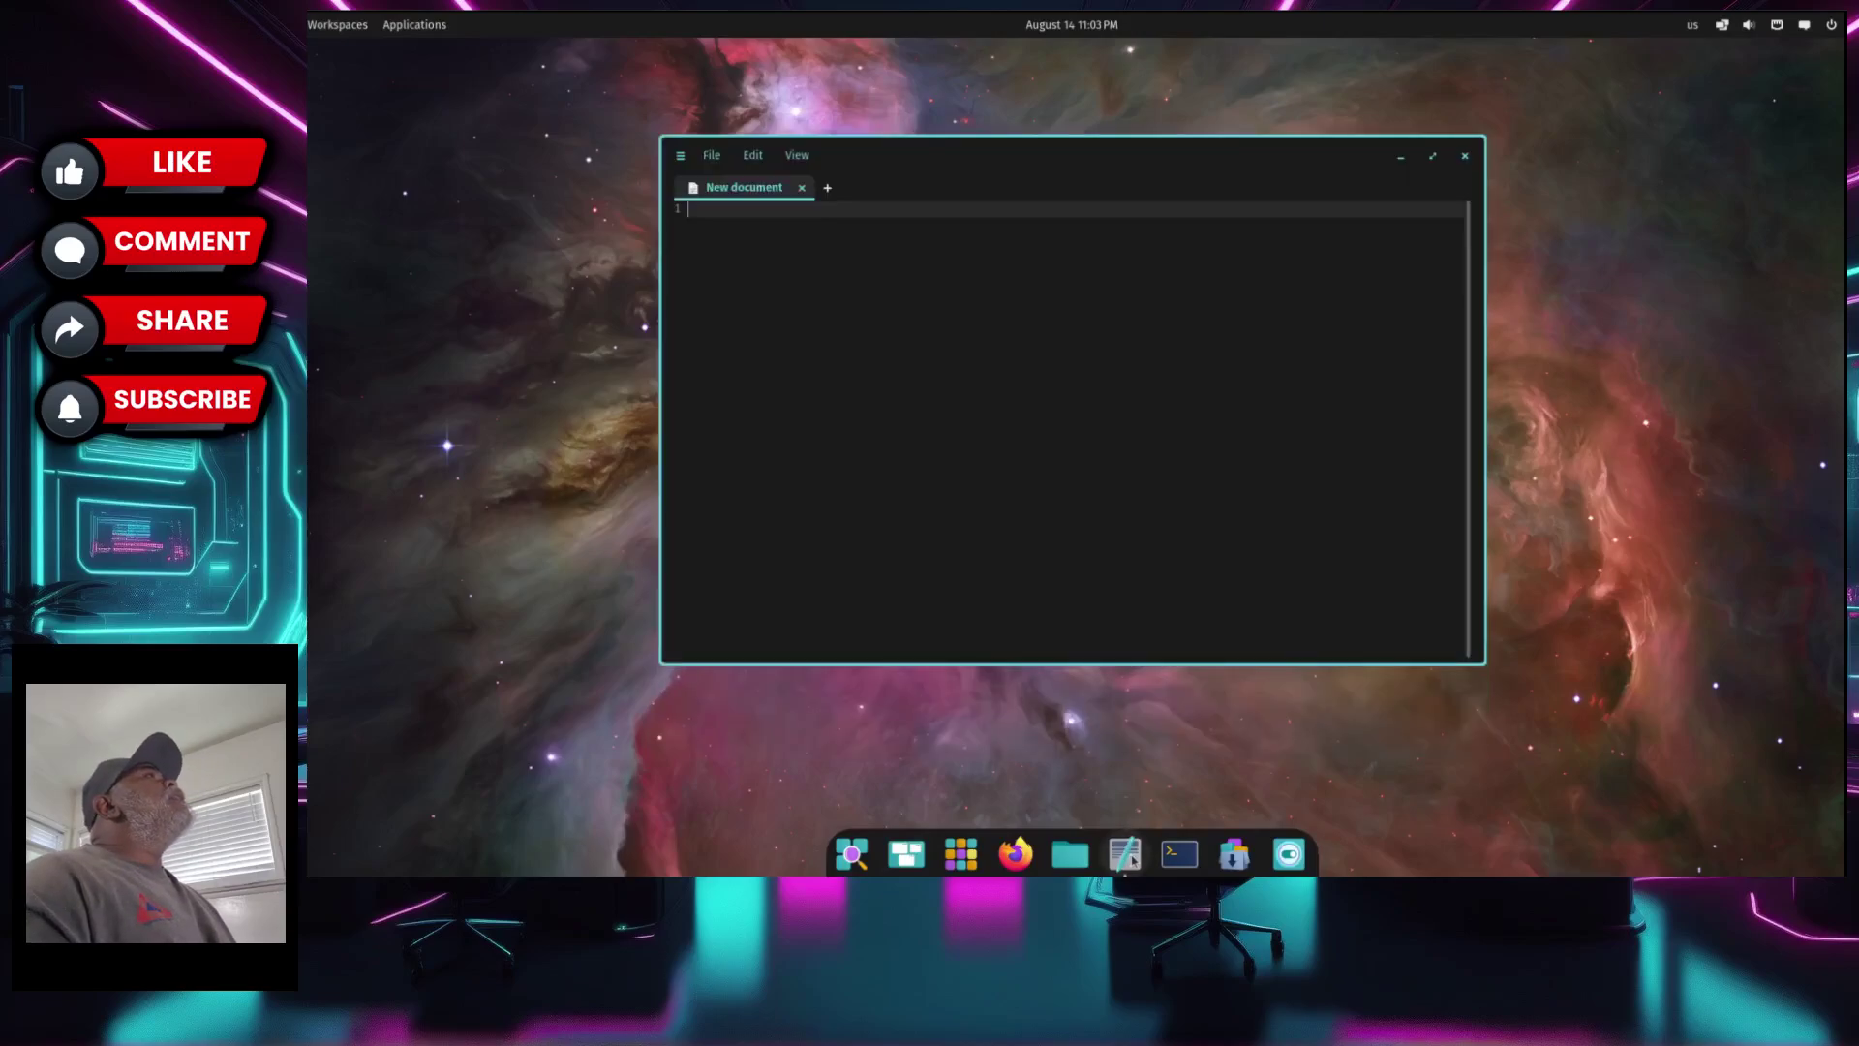
pyautogui.rightClick(1123, 848)
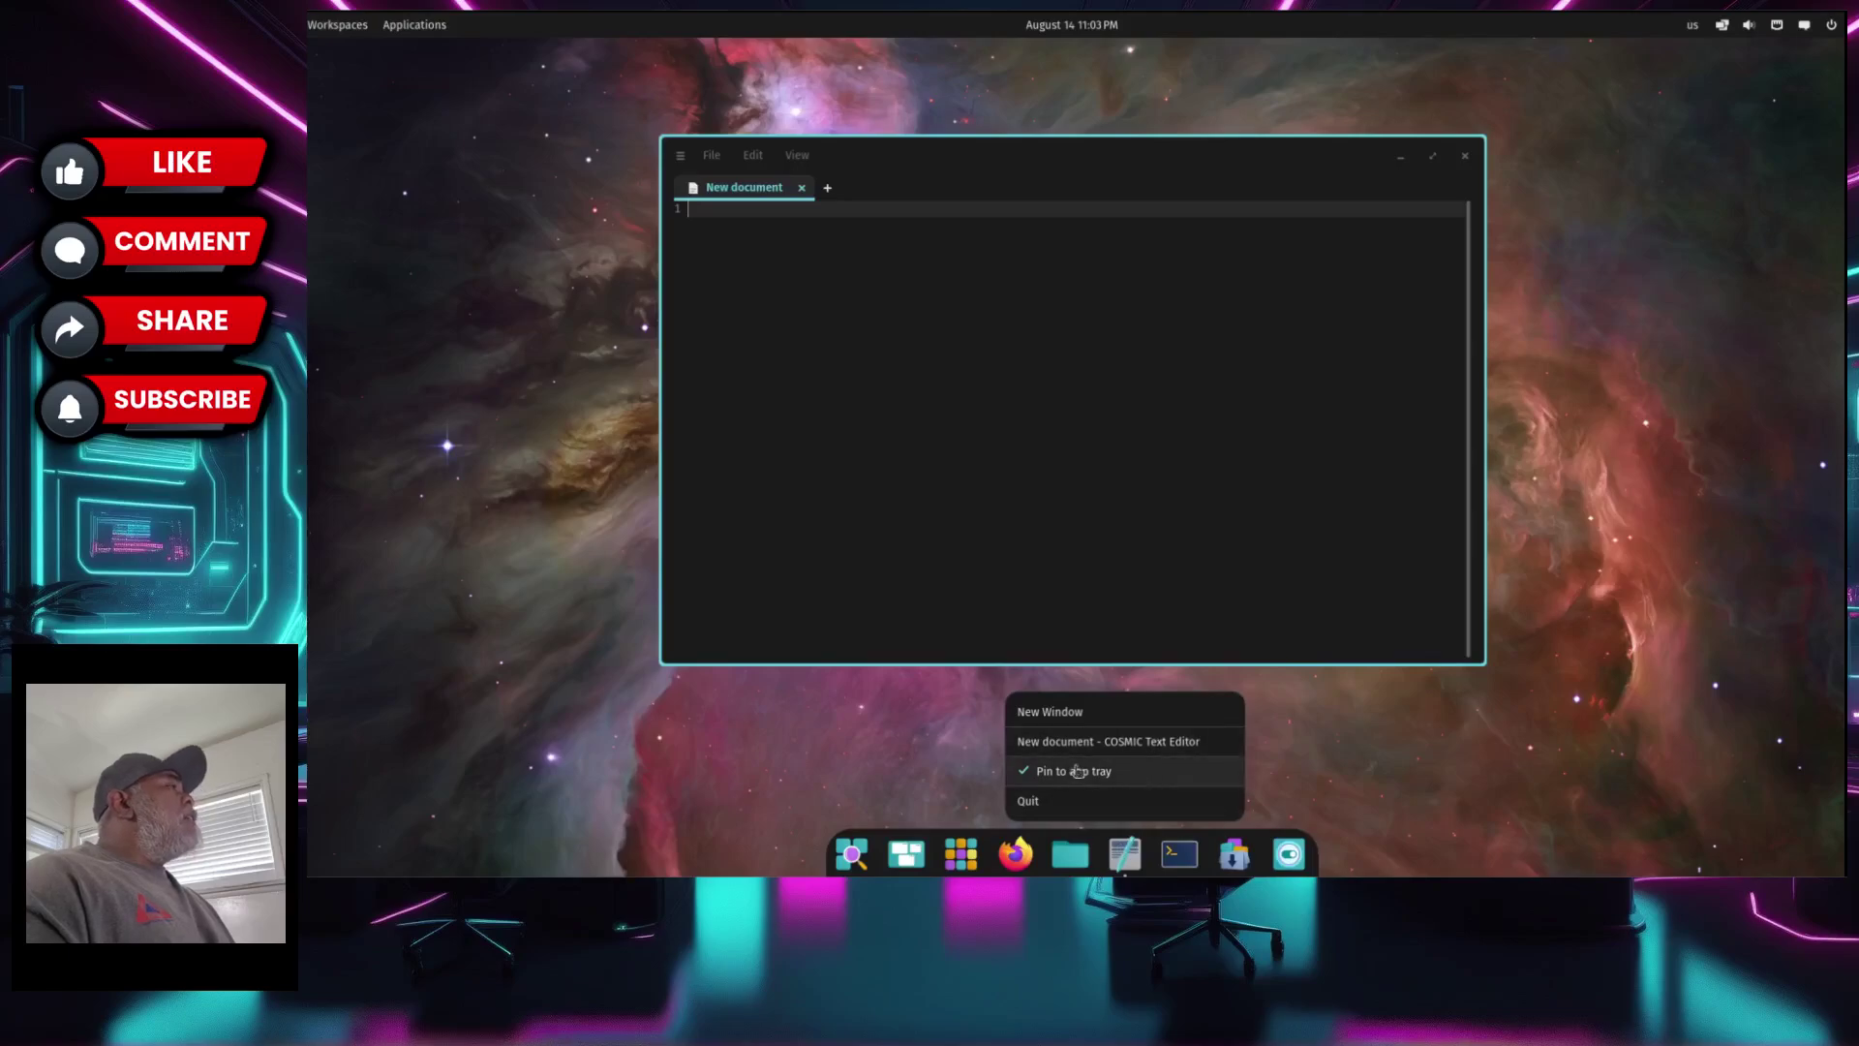
pyautogui.click(1034, 809)
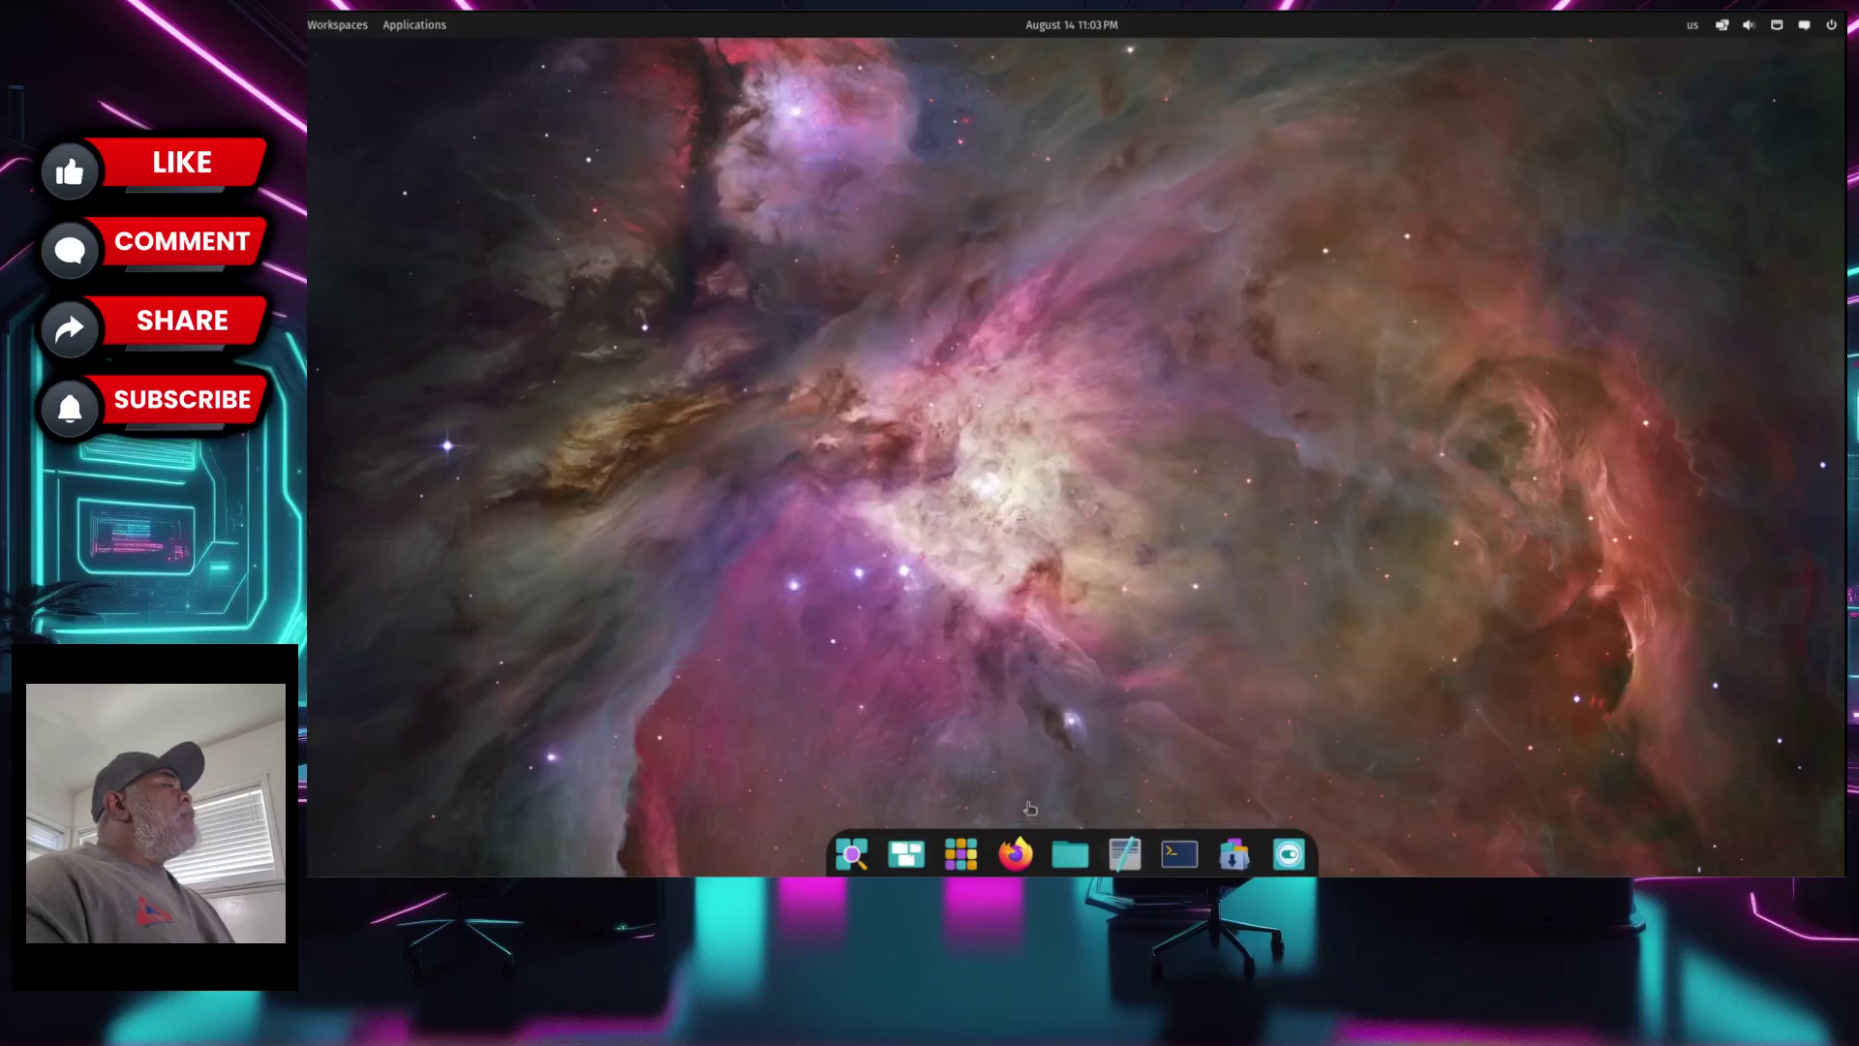
# - Launch COSMIC Files, look at its dock options and Home folder, and close its window
pyautogui.click(1069, 857)
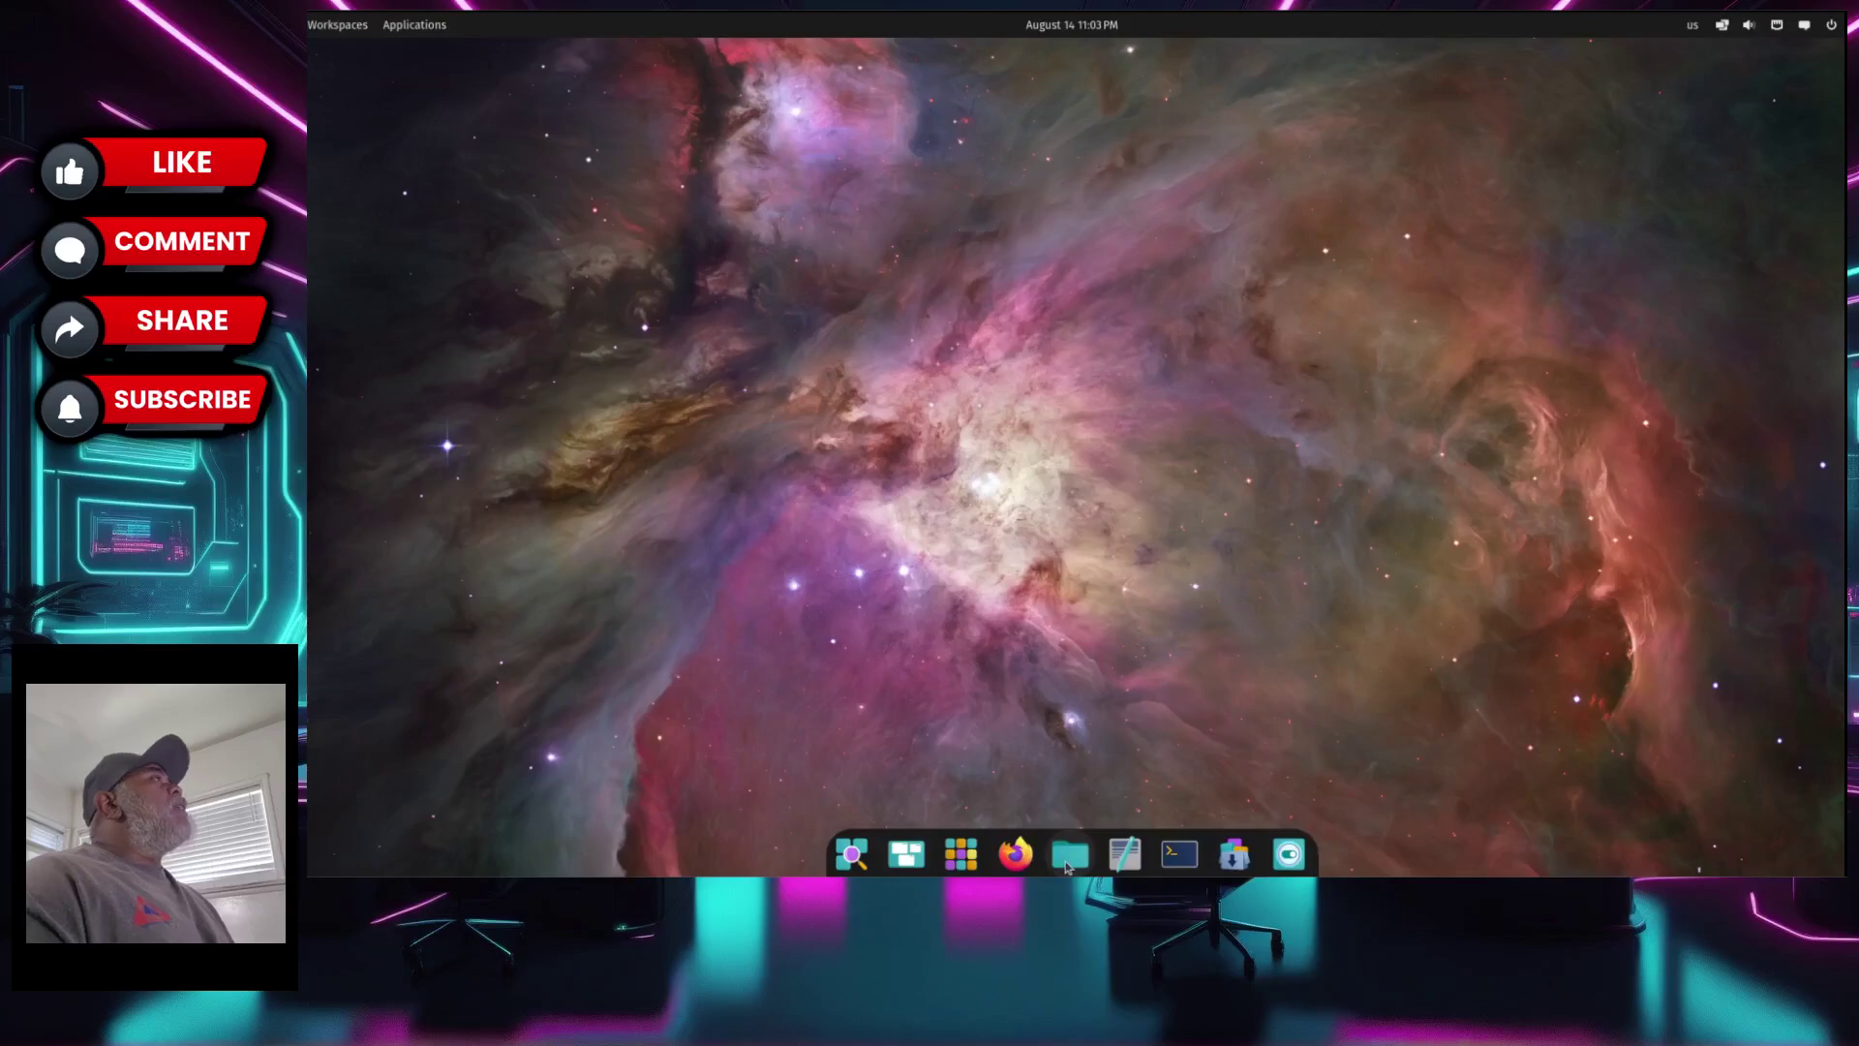
pyautogui.rightClick(1069, 857)
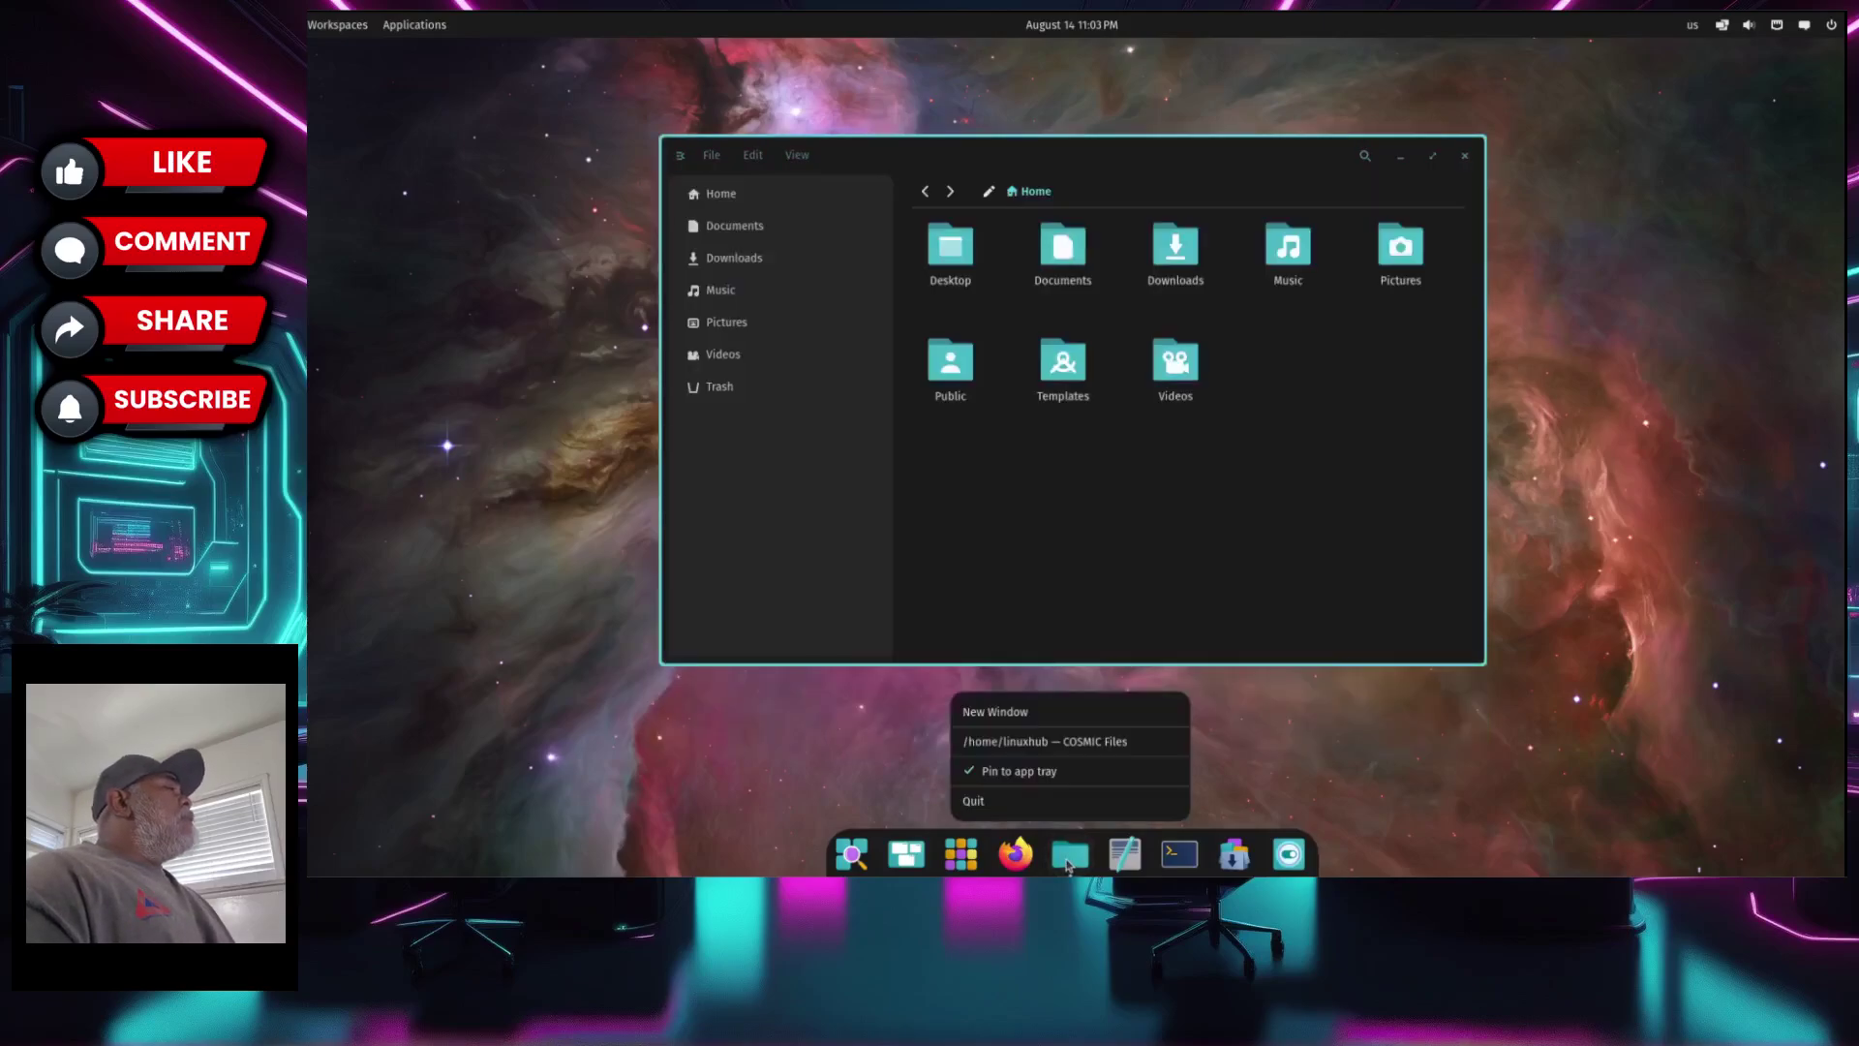
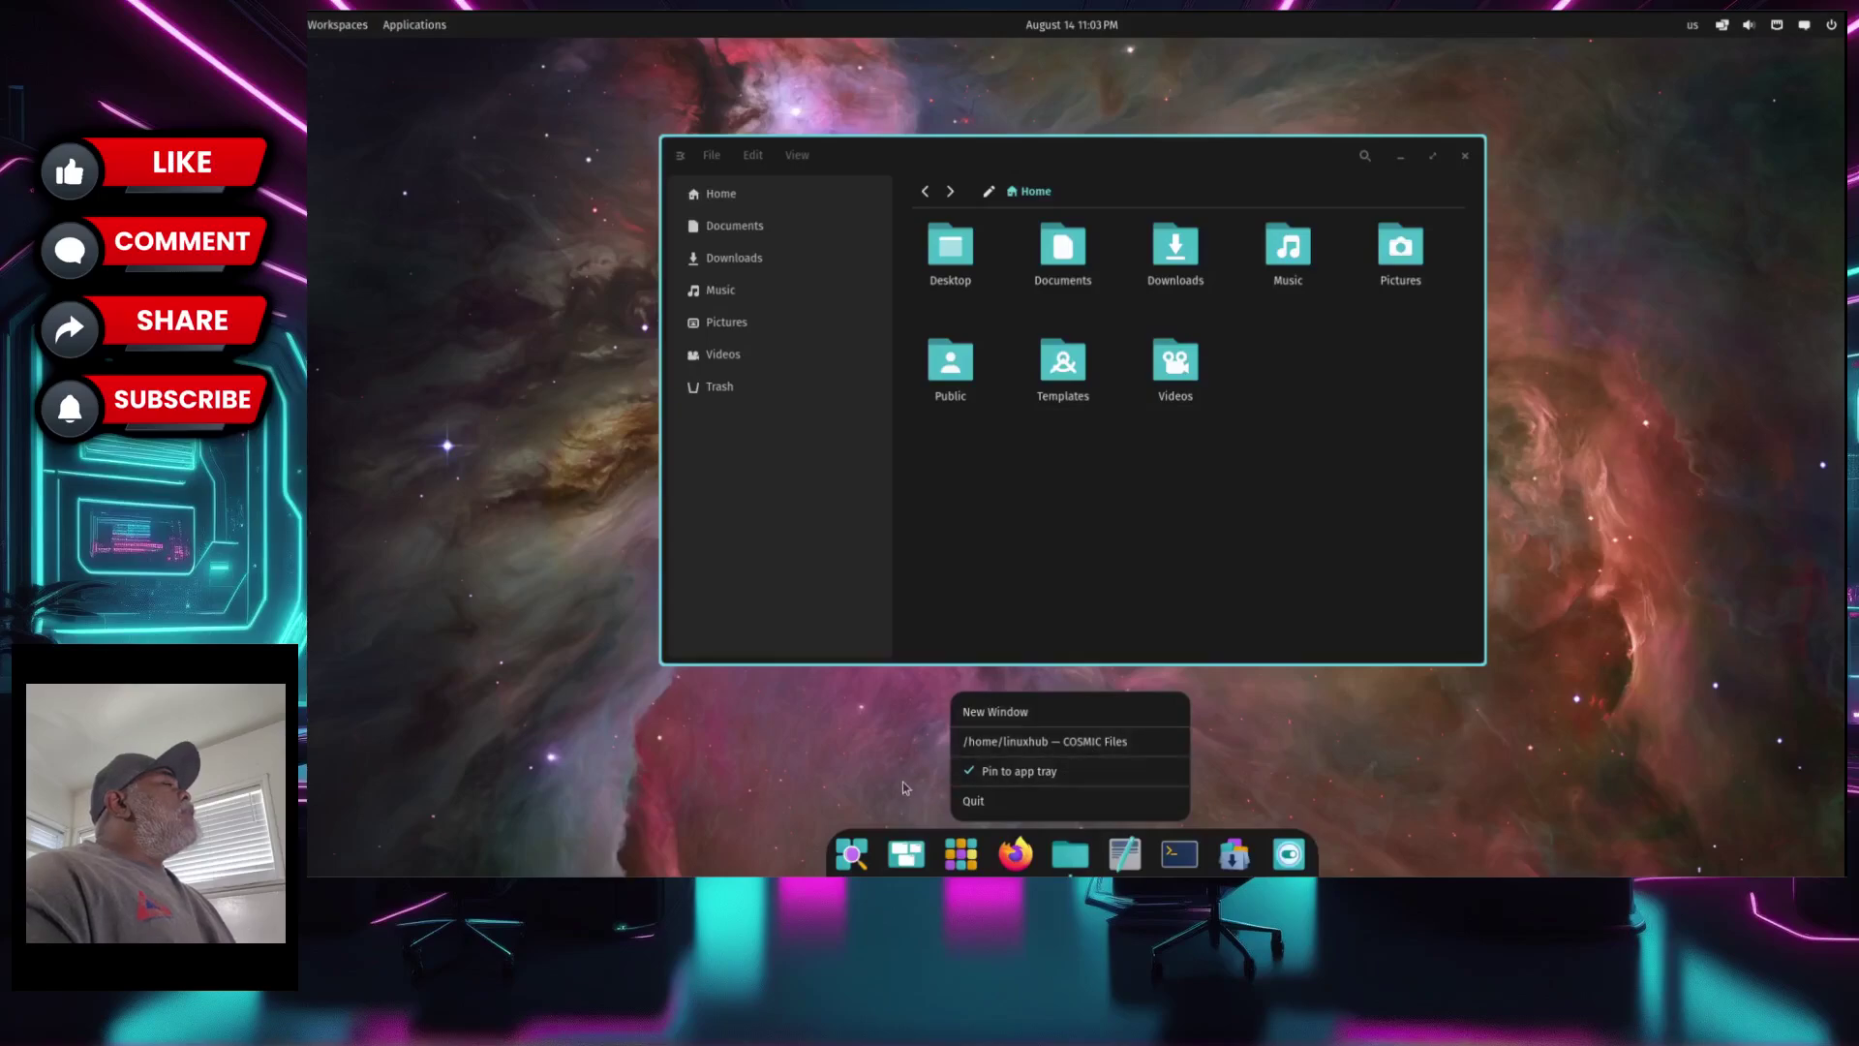
pyautogui.click(1086, 744)
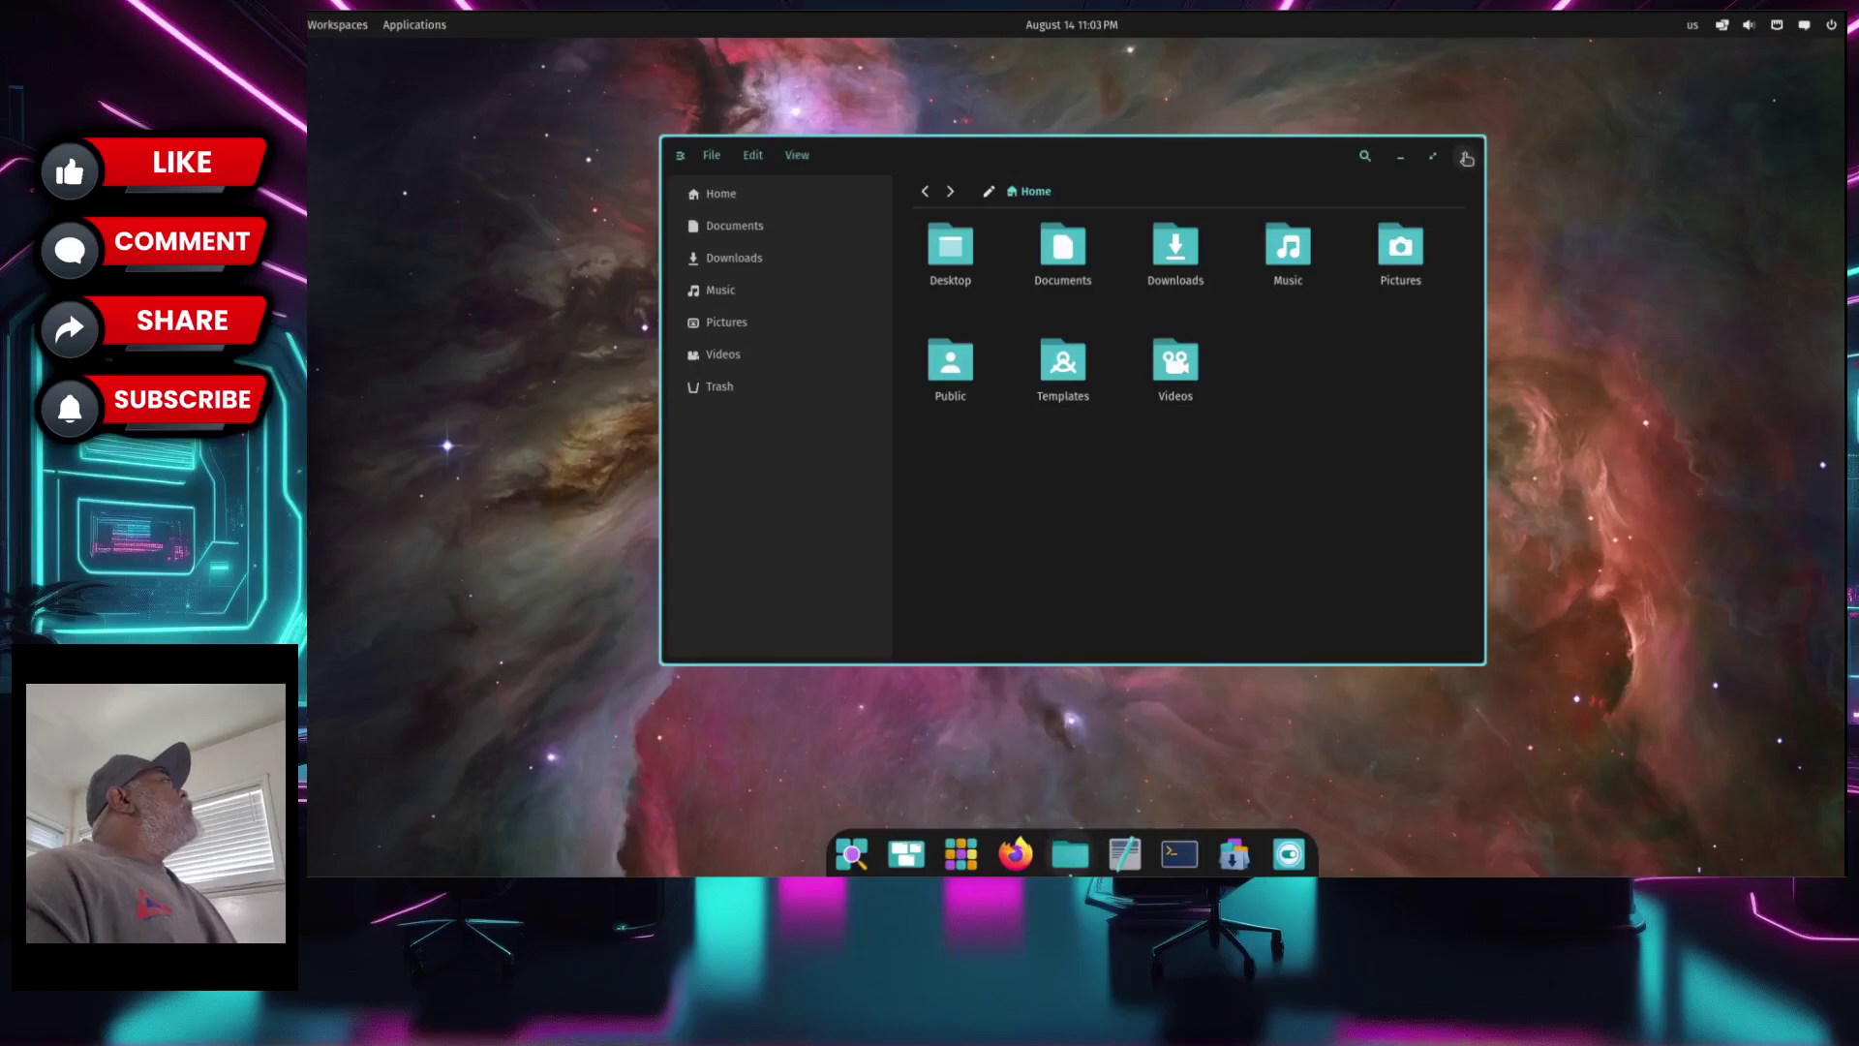
pyautogui.click(1469, 154)
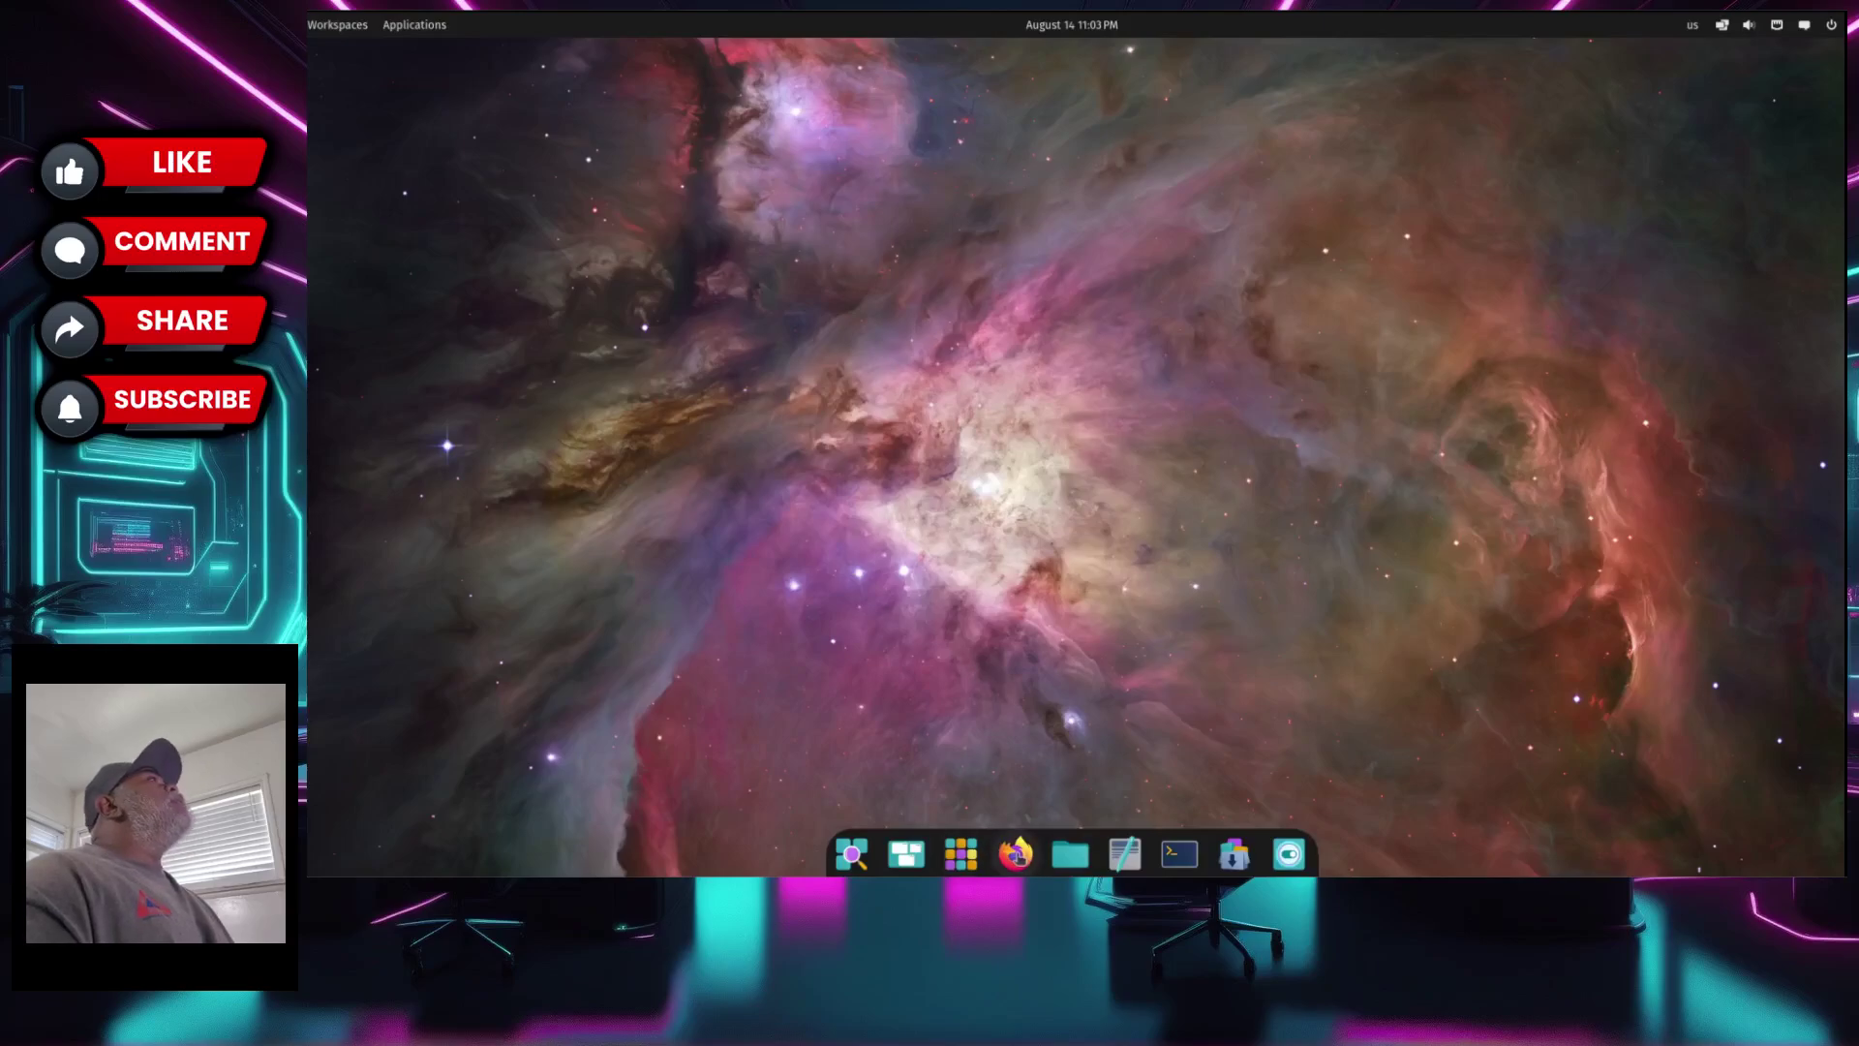
# - Launch Firefox, maximize its window, search the web for "popos" and open the Pop!_OS by System76 site
pyautogui.click(1014, 853)
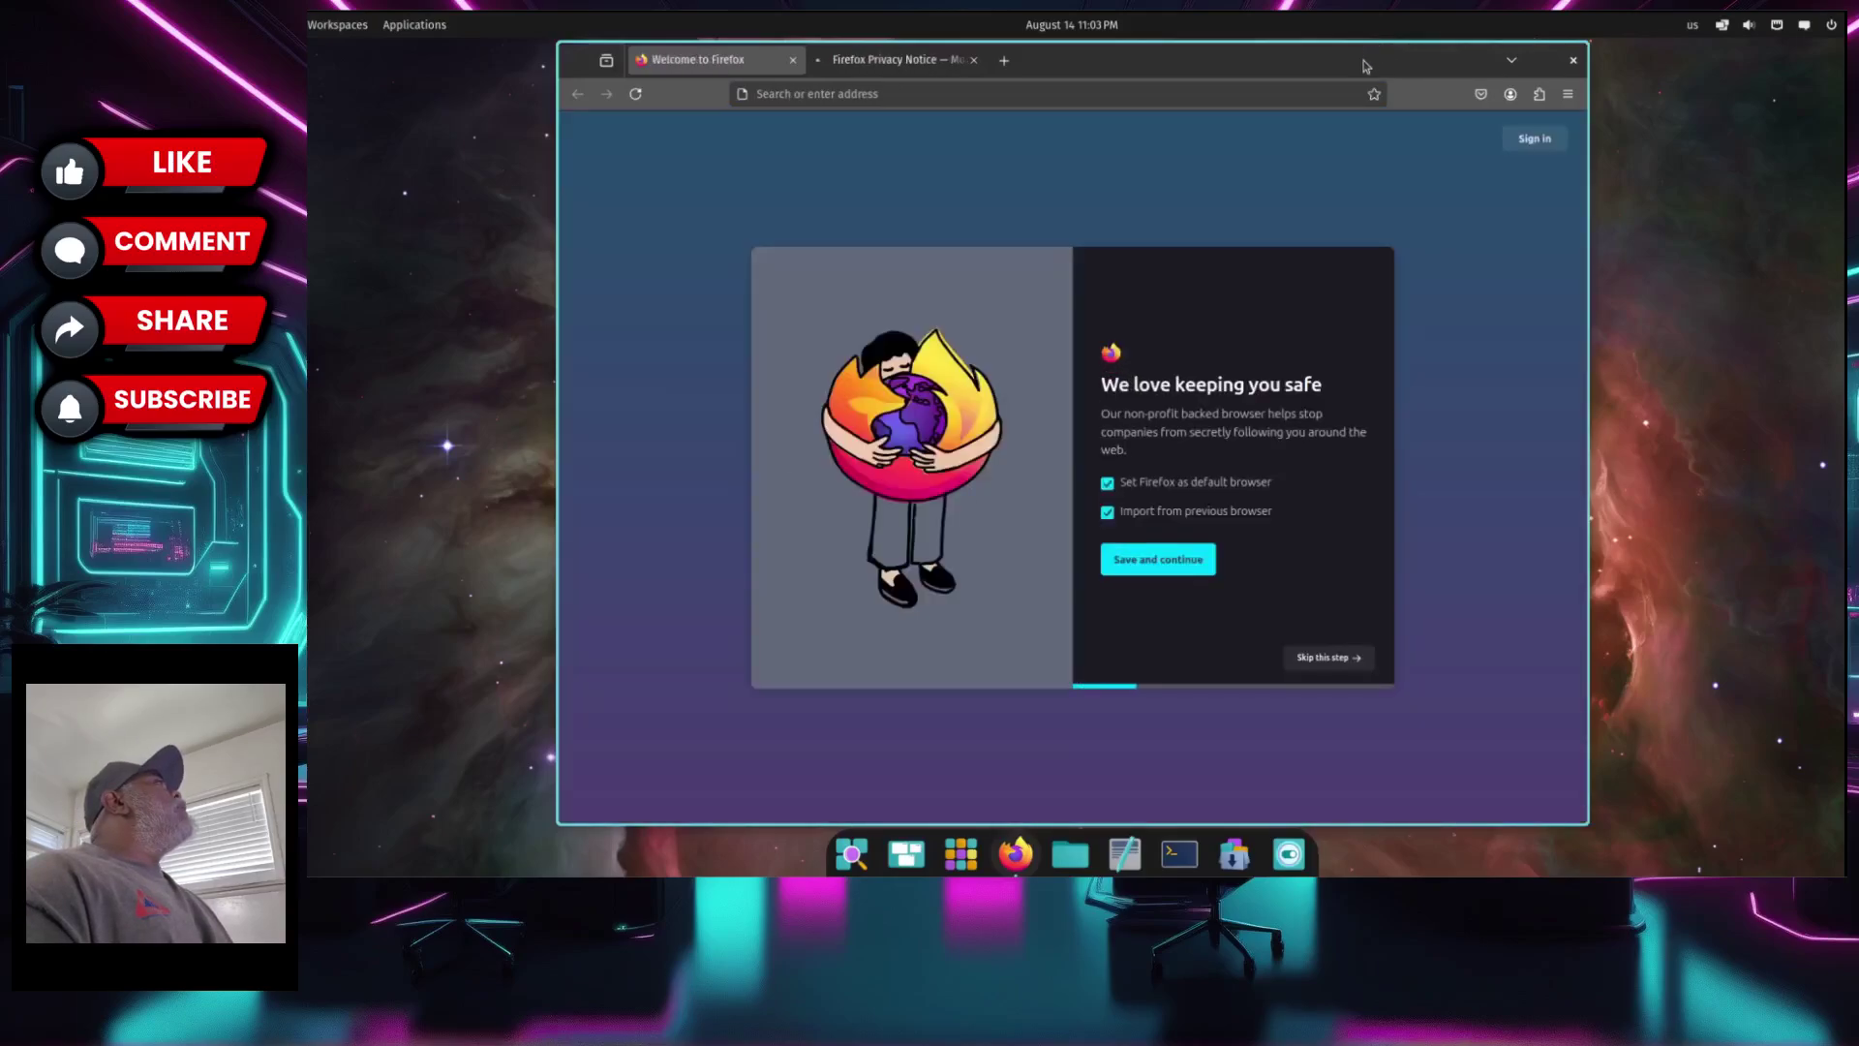
pyautogui.doubleClick(1370, 60)
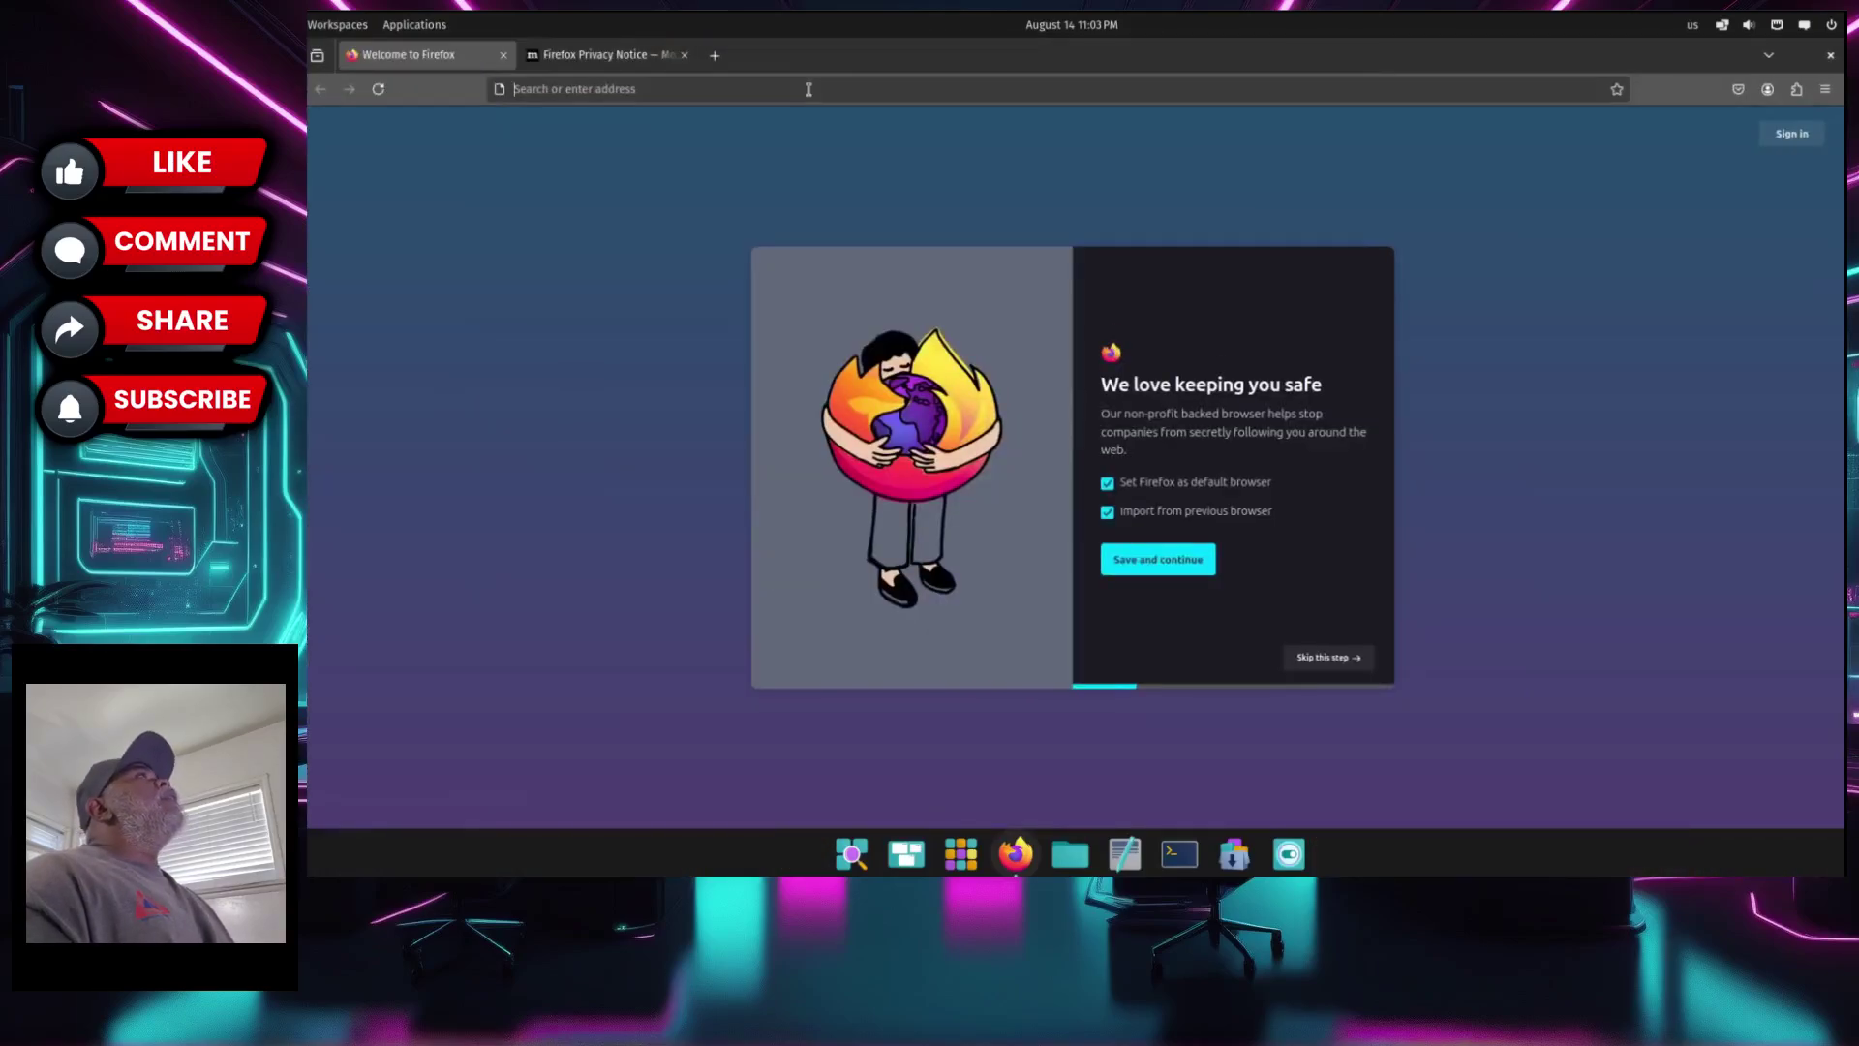
pyautogui.click(807, 90)
pyautogui.write('pop')
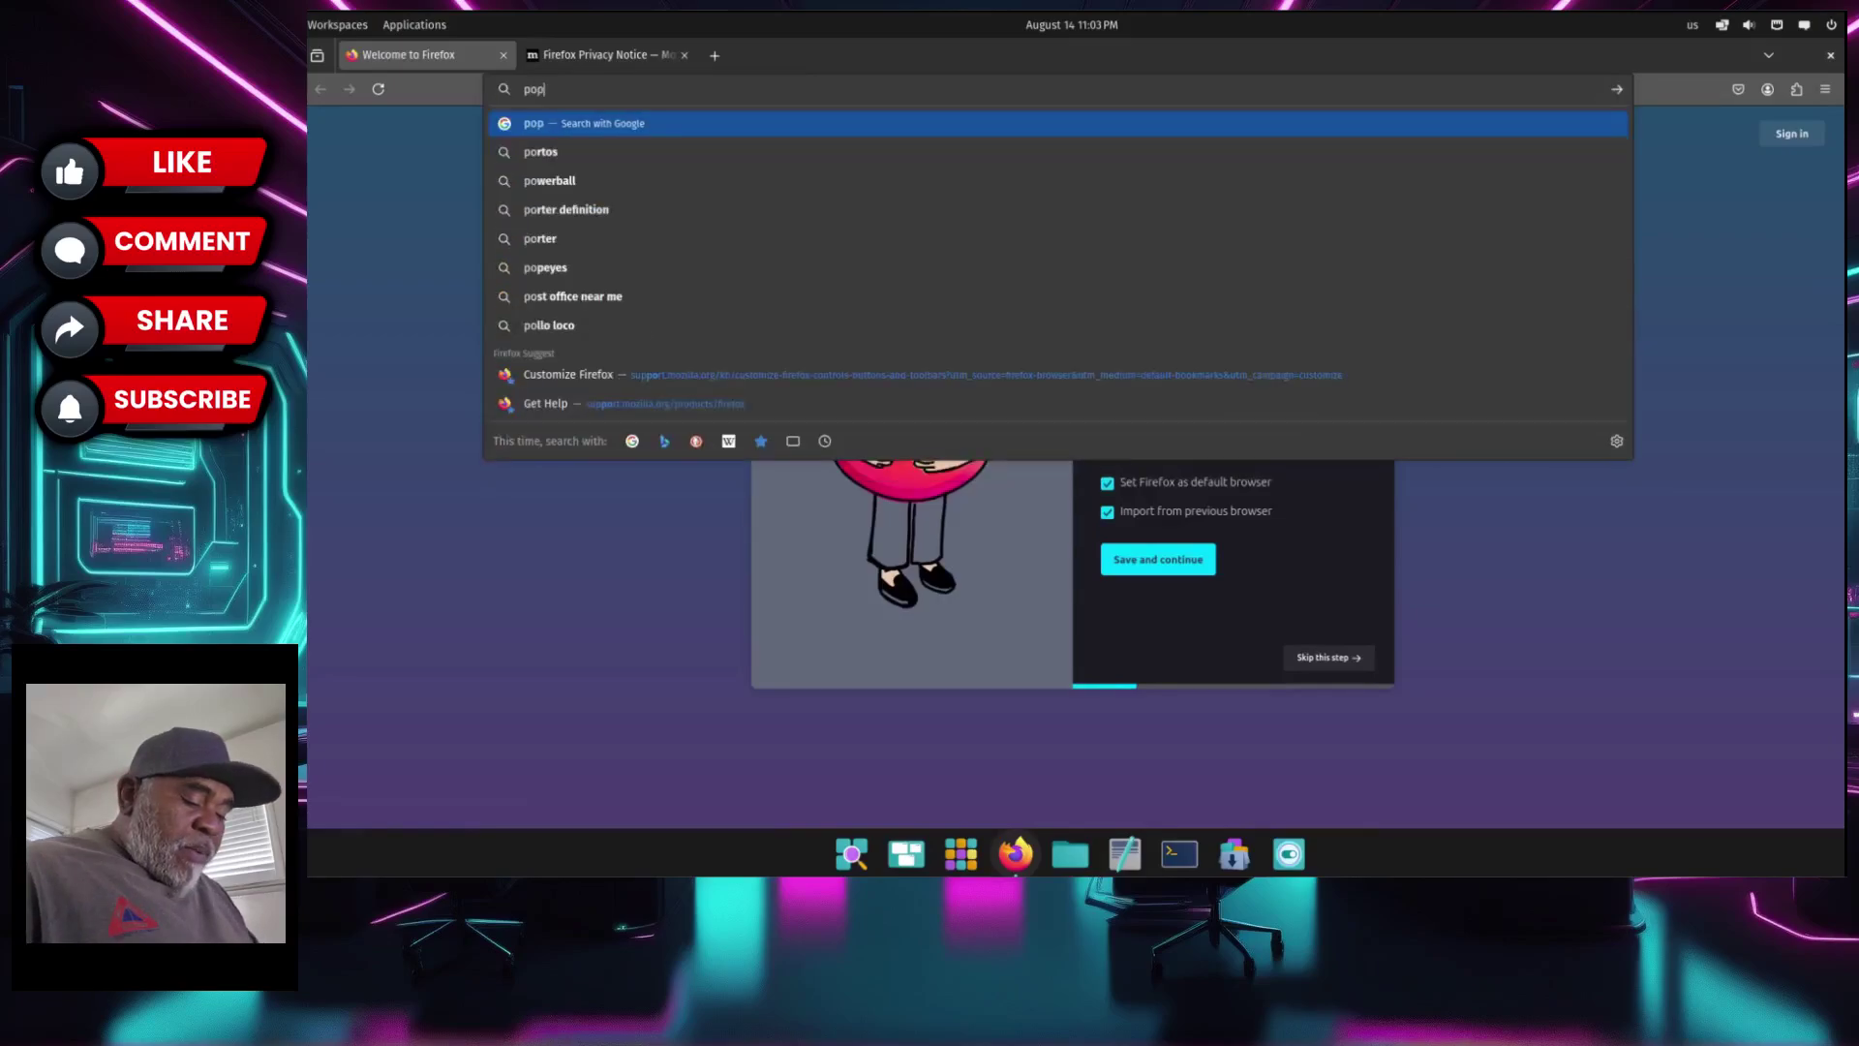
pyautogui.write('os')
pyautogui.press('Return')
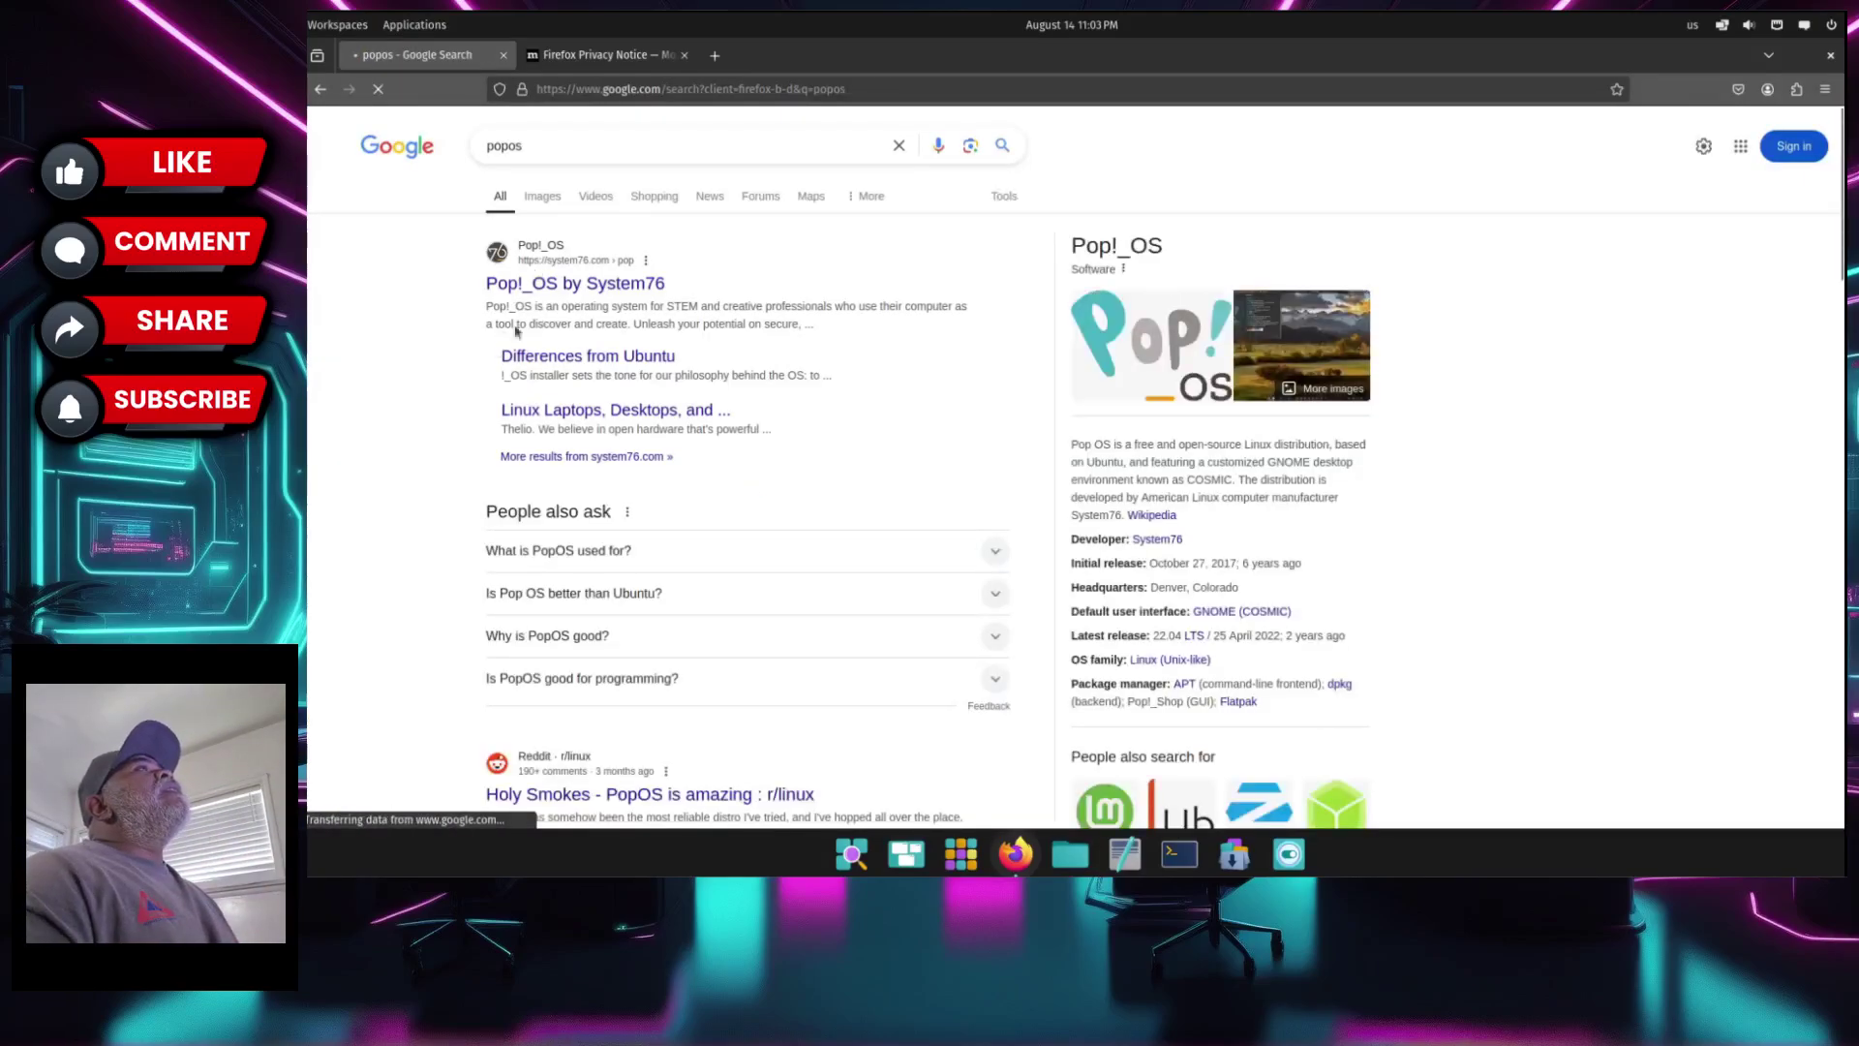
pyautogui.click(556, 286)
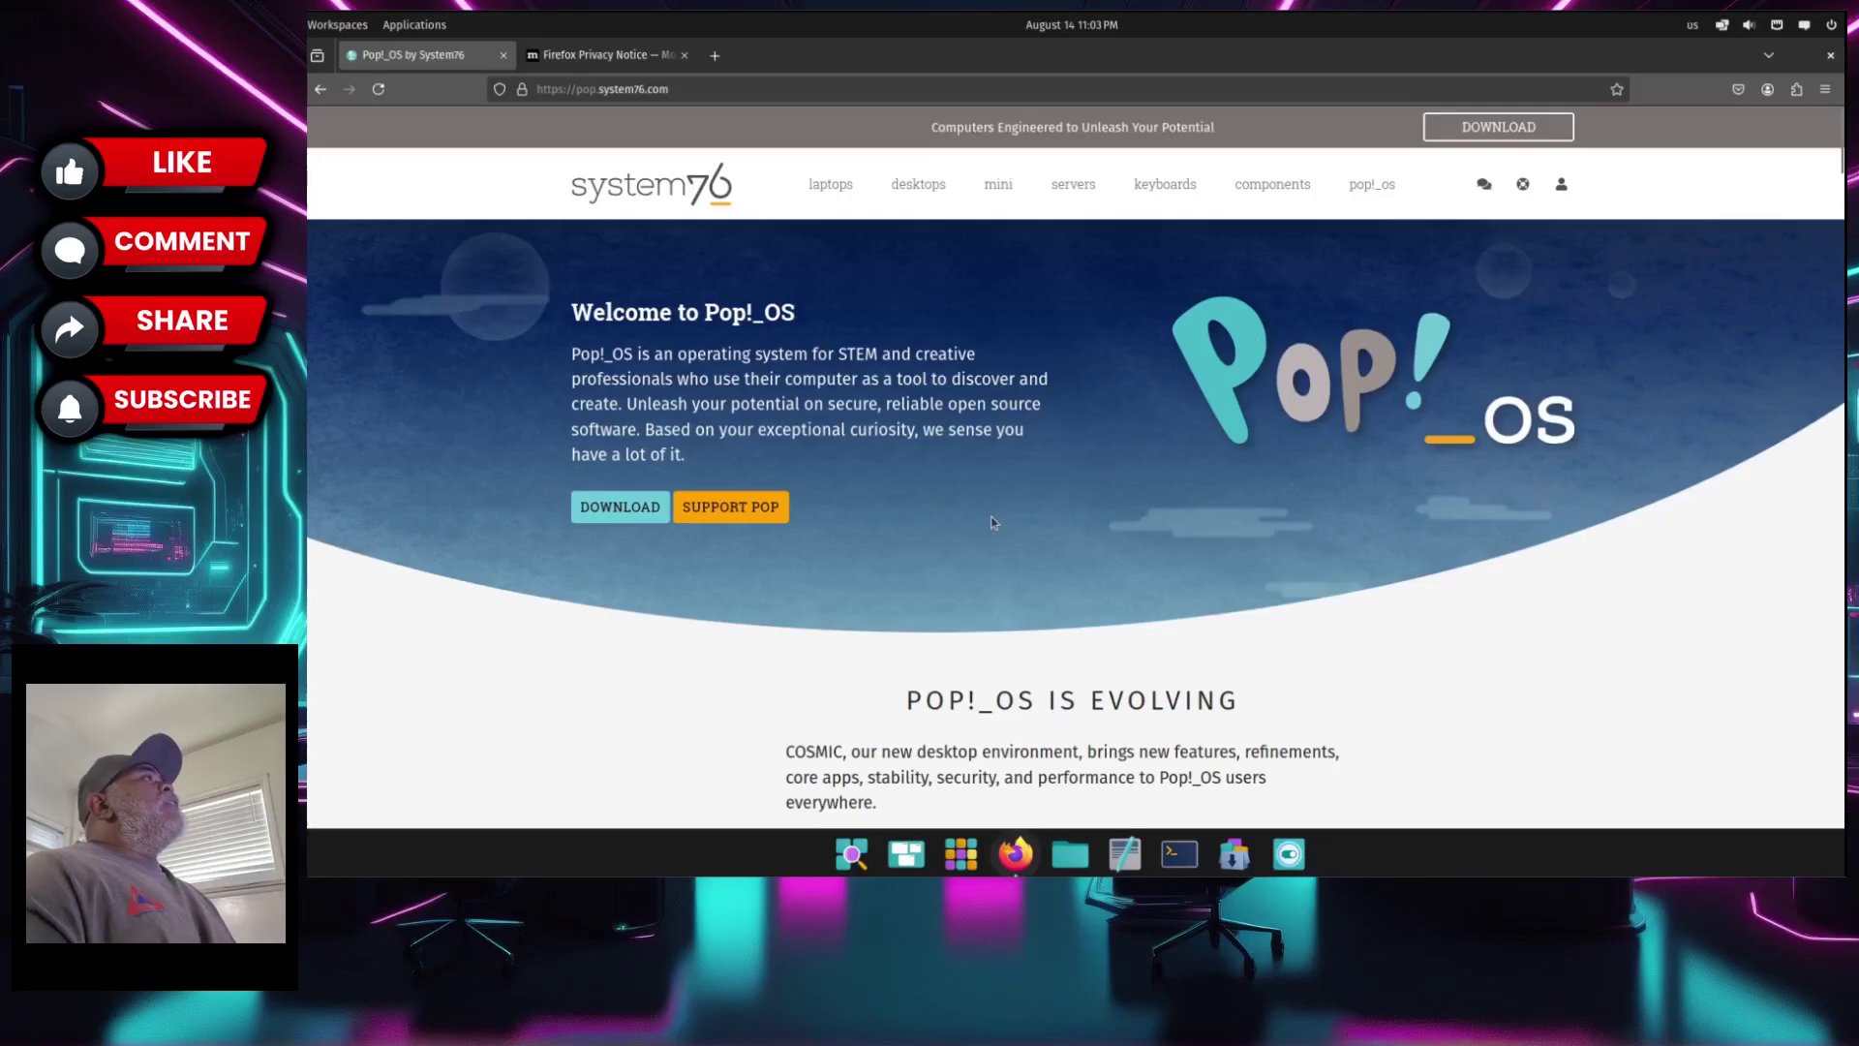
# - Skim the Pop!_OS home page and bring up its download options
pyautogui.scroll(-6, 992, 523)
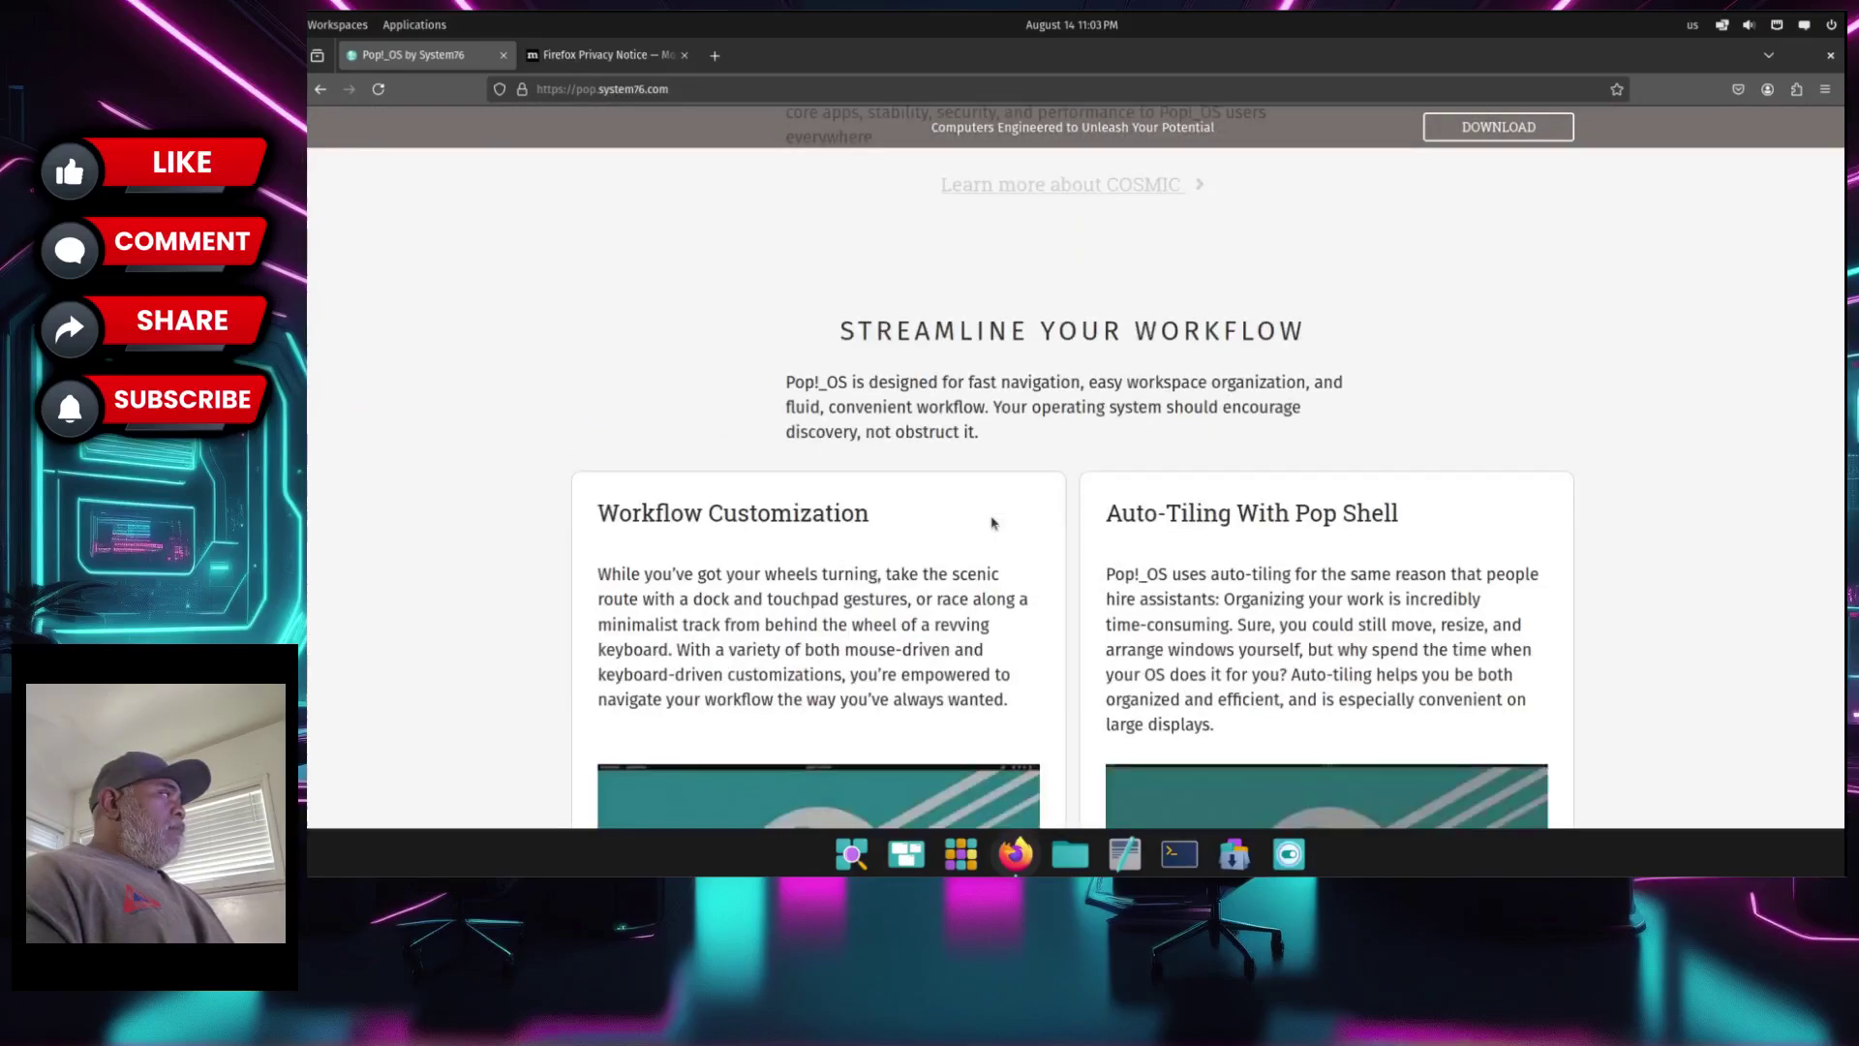
pyautogui.scroll(7, 992, 524)
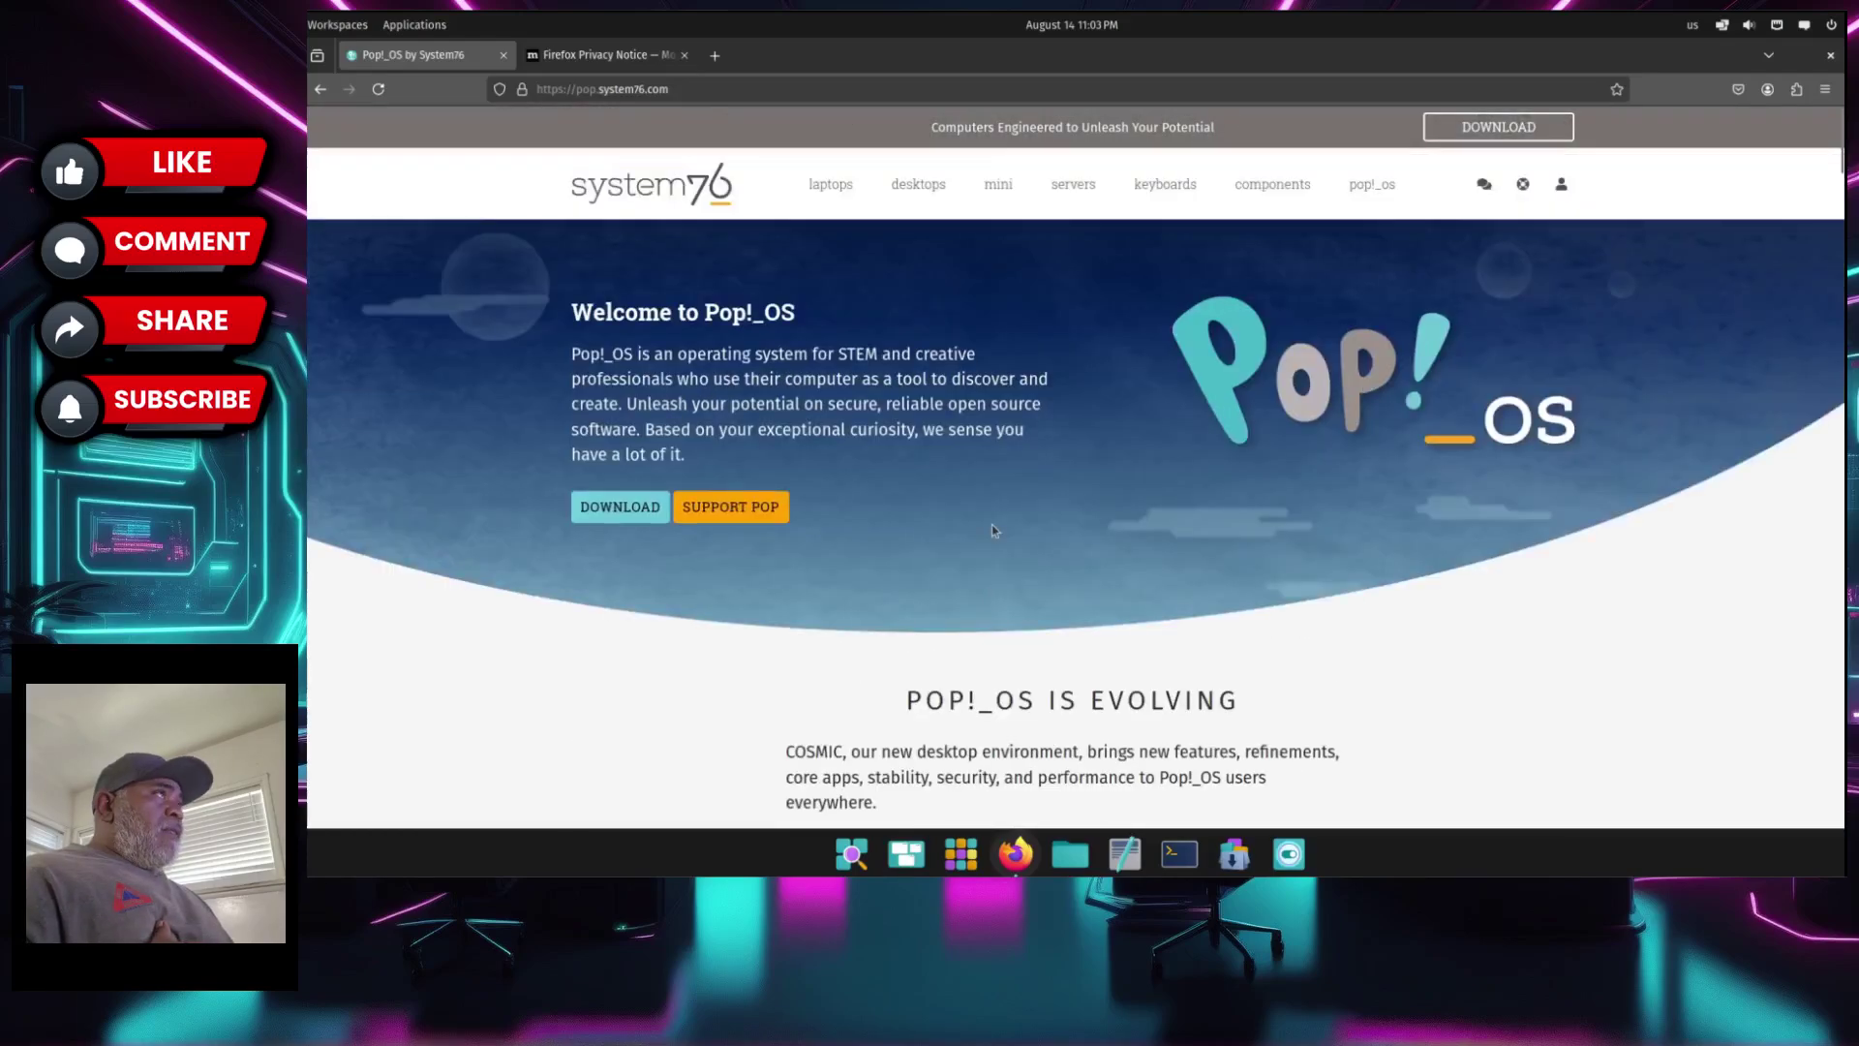
pyautogui.click(619, 507)
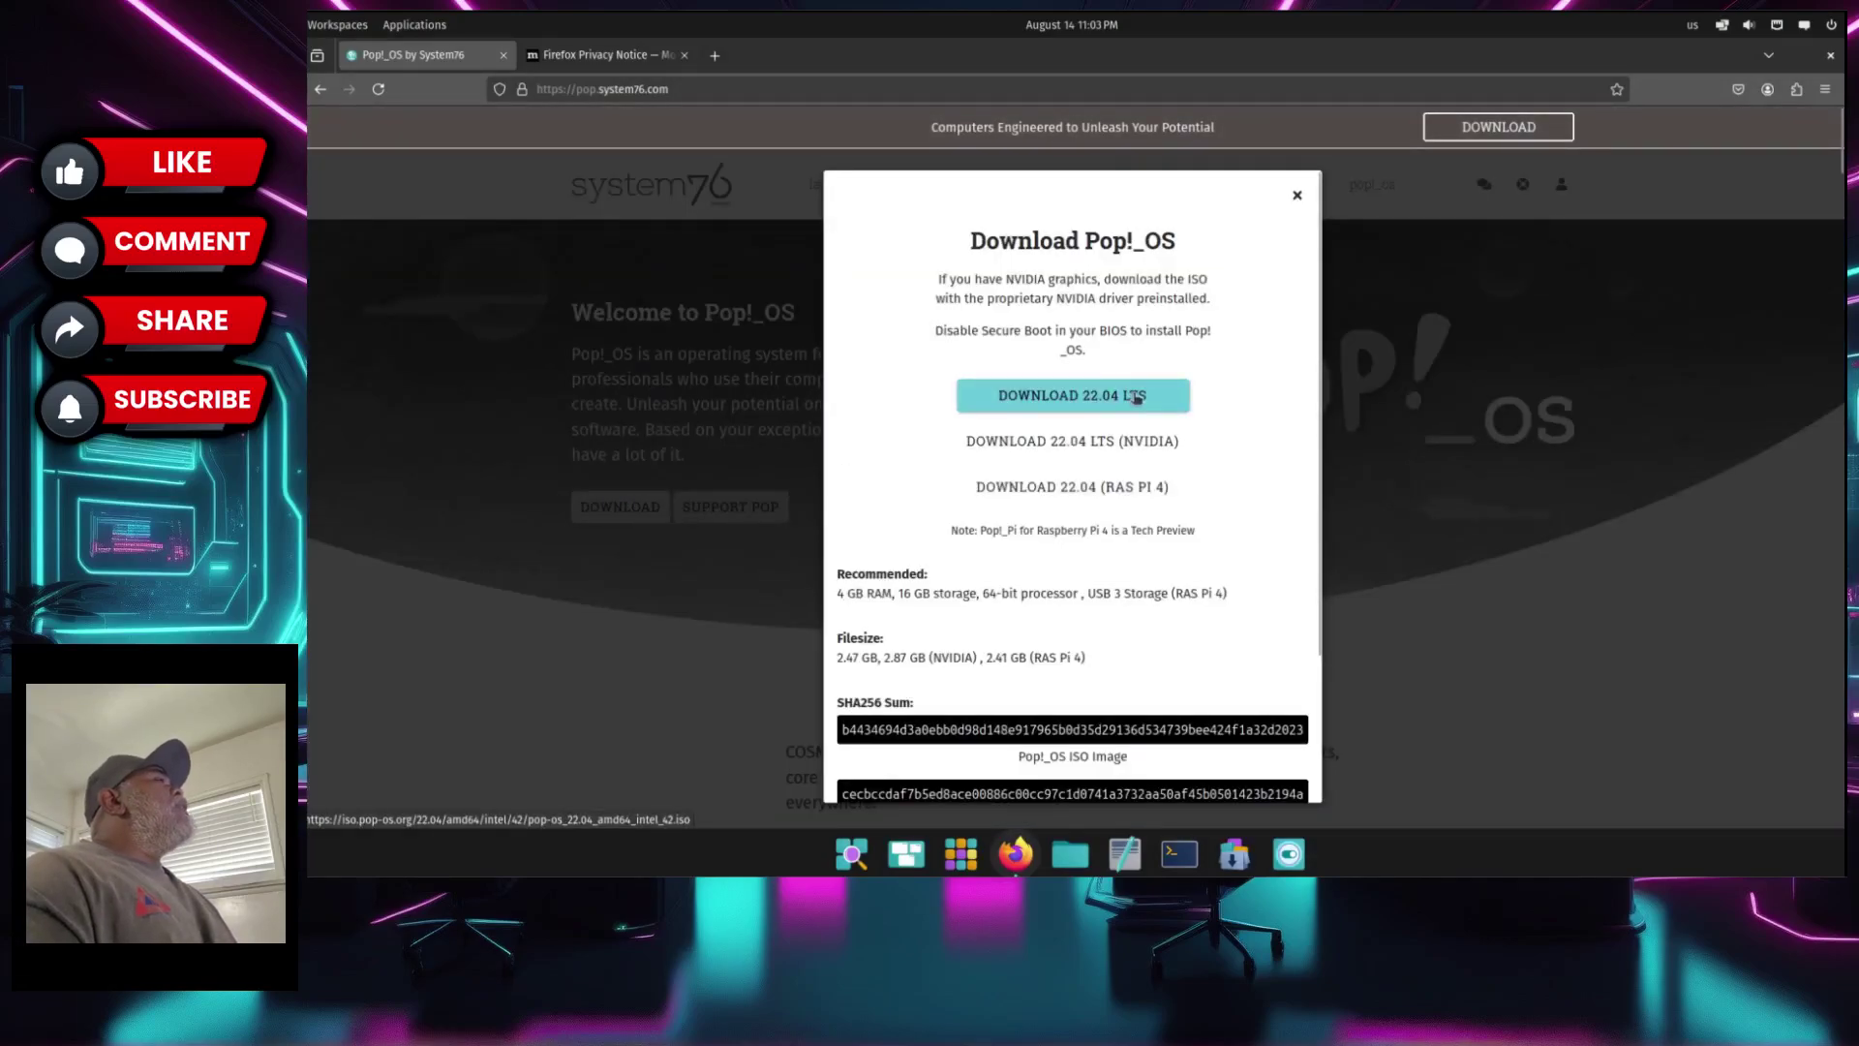
# - Look through the Pop!_OS download options, requirements and checksums, close them and return to the start of the home page
pyautogui.scroll(-3, 1265, 548)
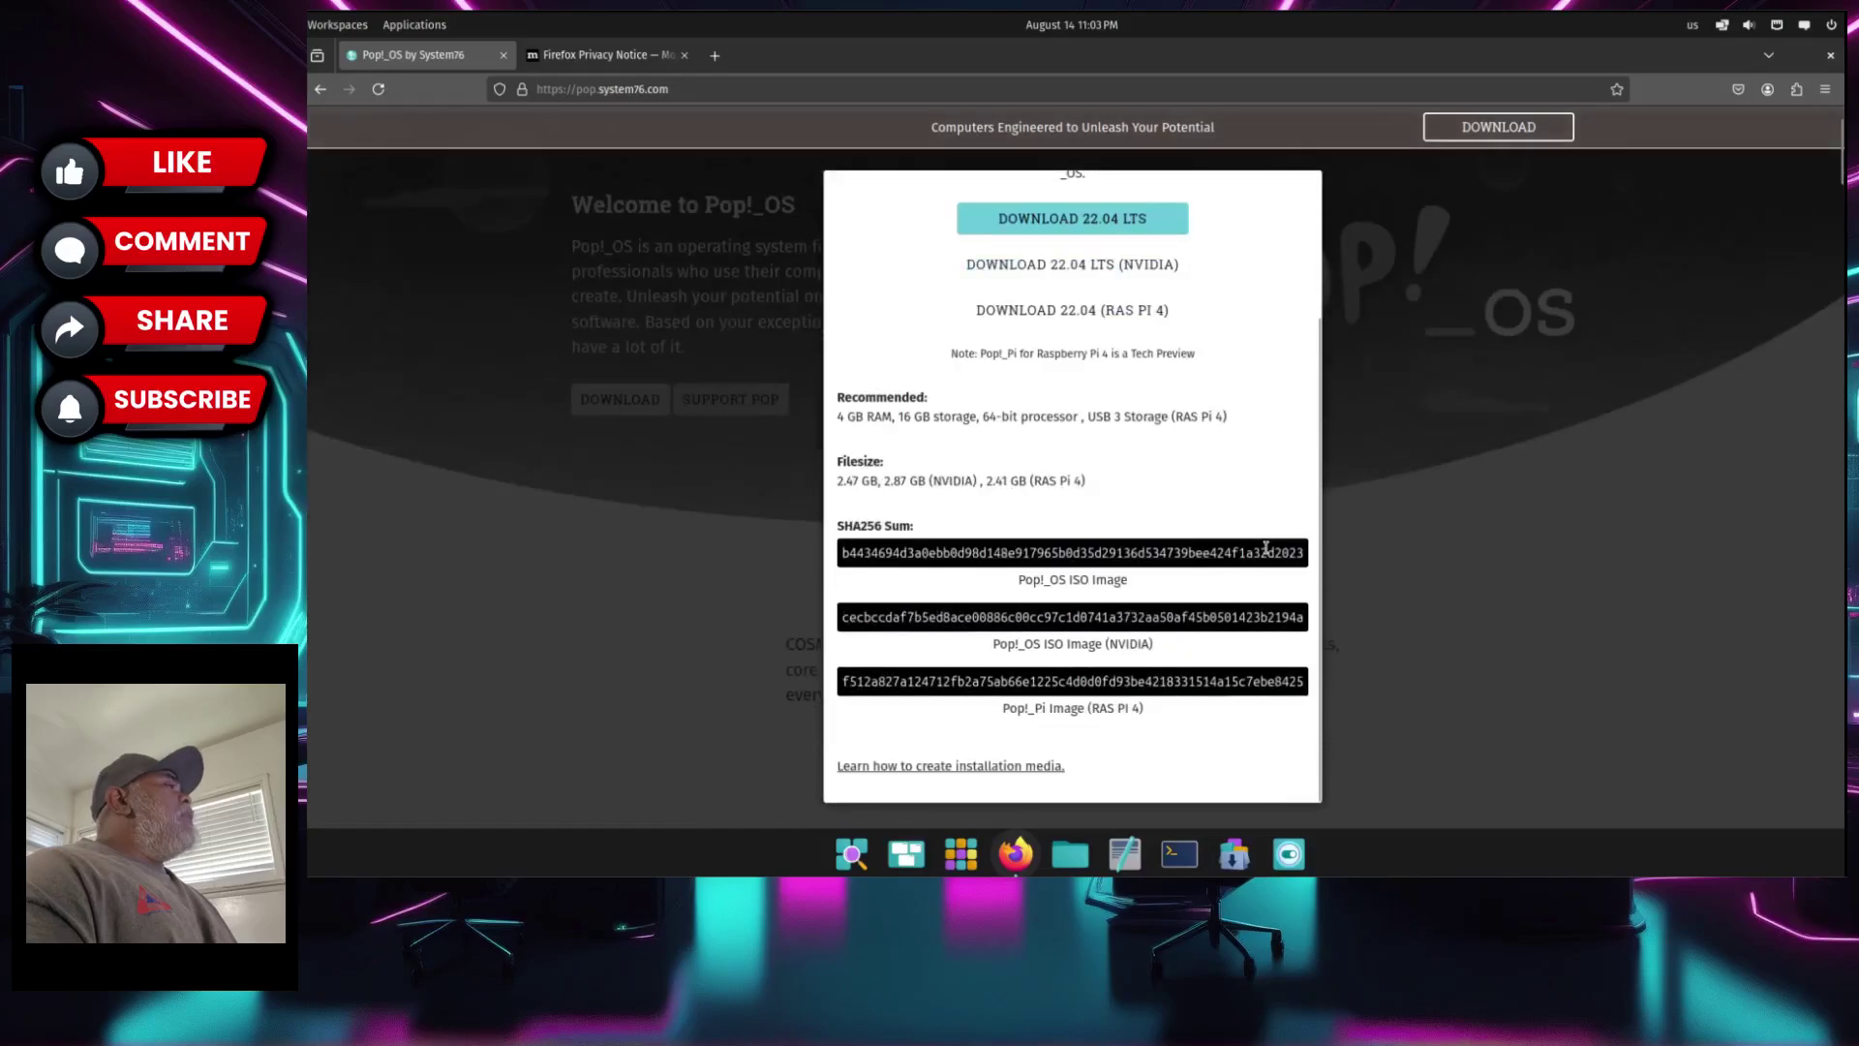
pyautogui.scroll(-4, 1266, 548)
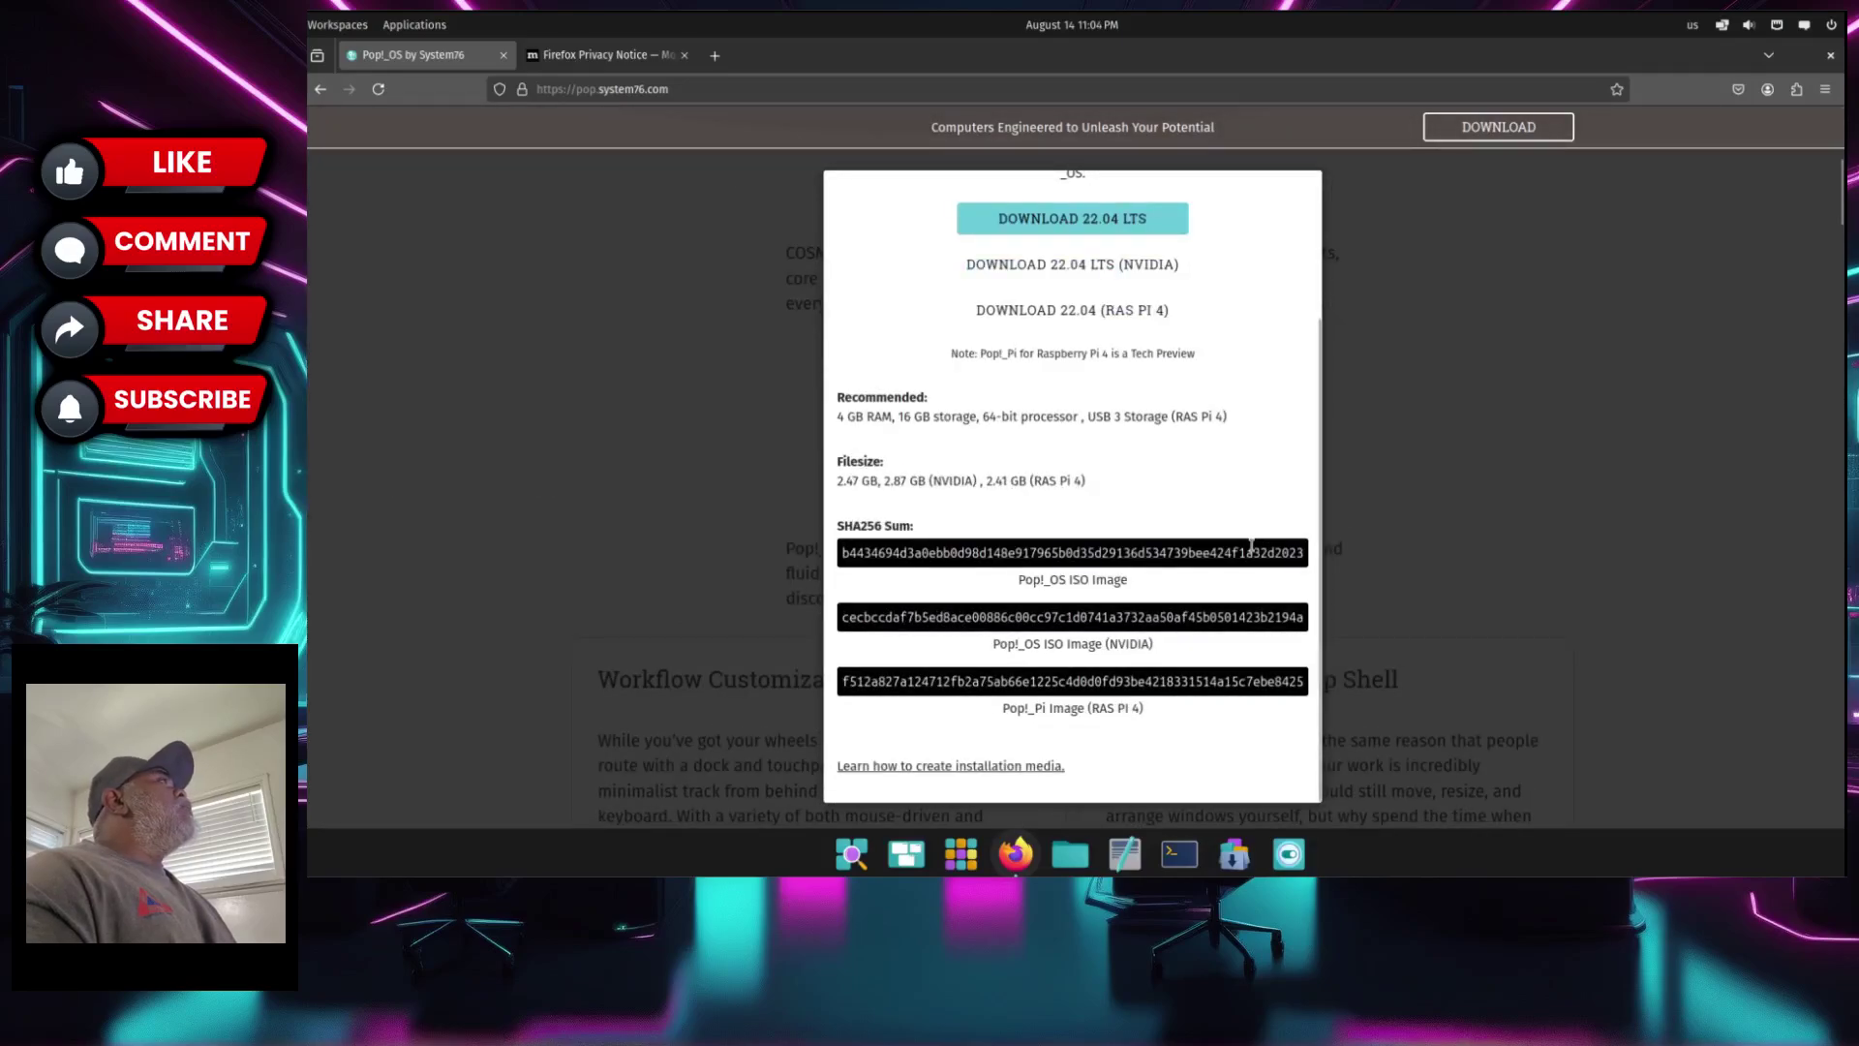
pyautogui.scroll(3, 1252, 548)
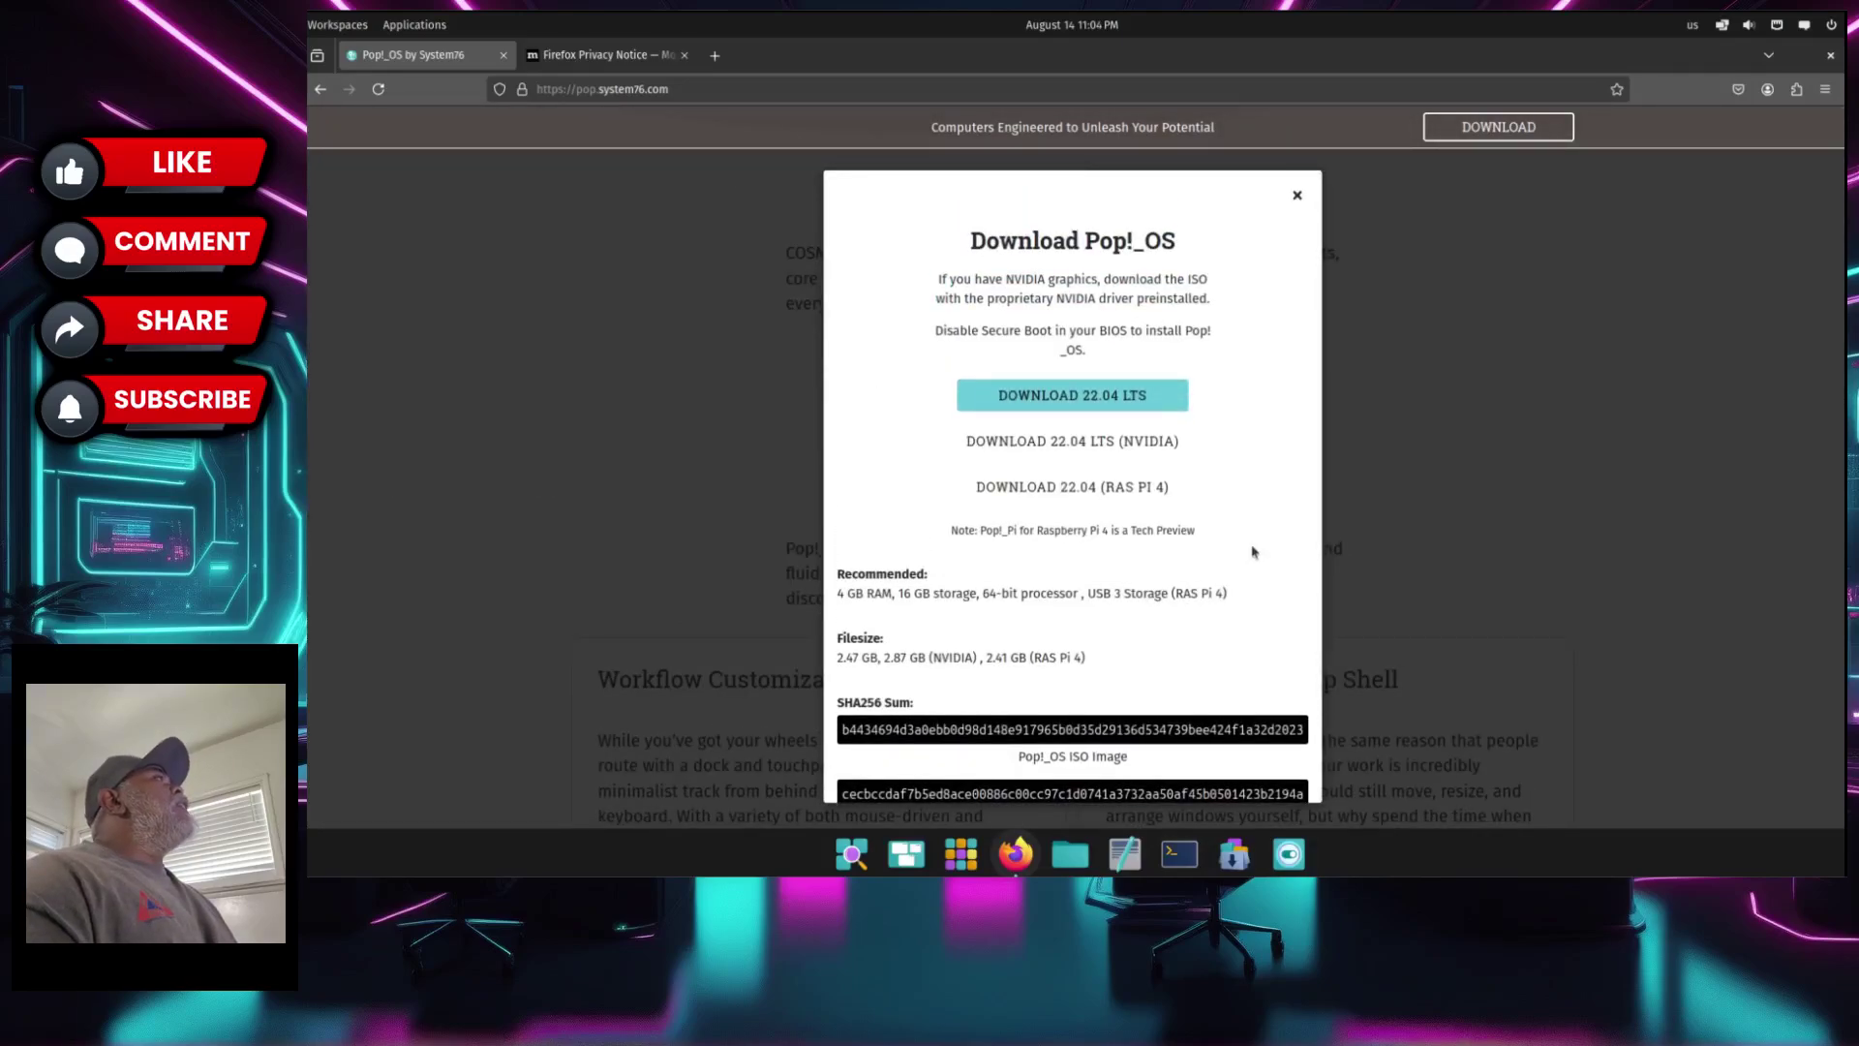
pyautogui.click(1297, 197)
pyautogui.scroll(5, 794, 496)
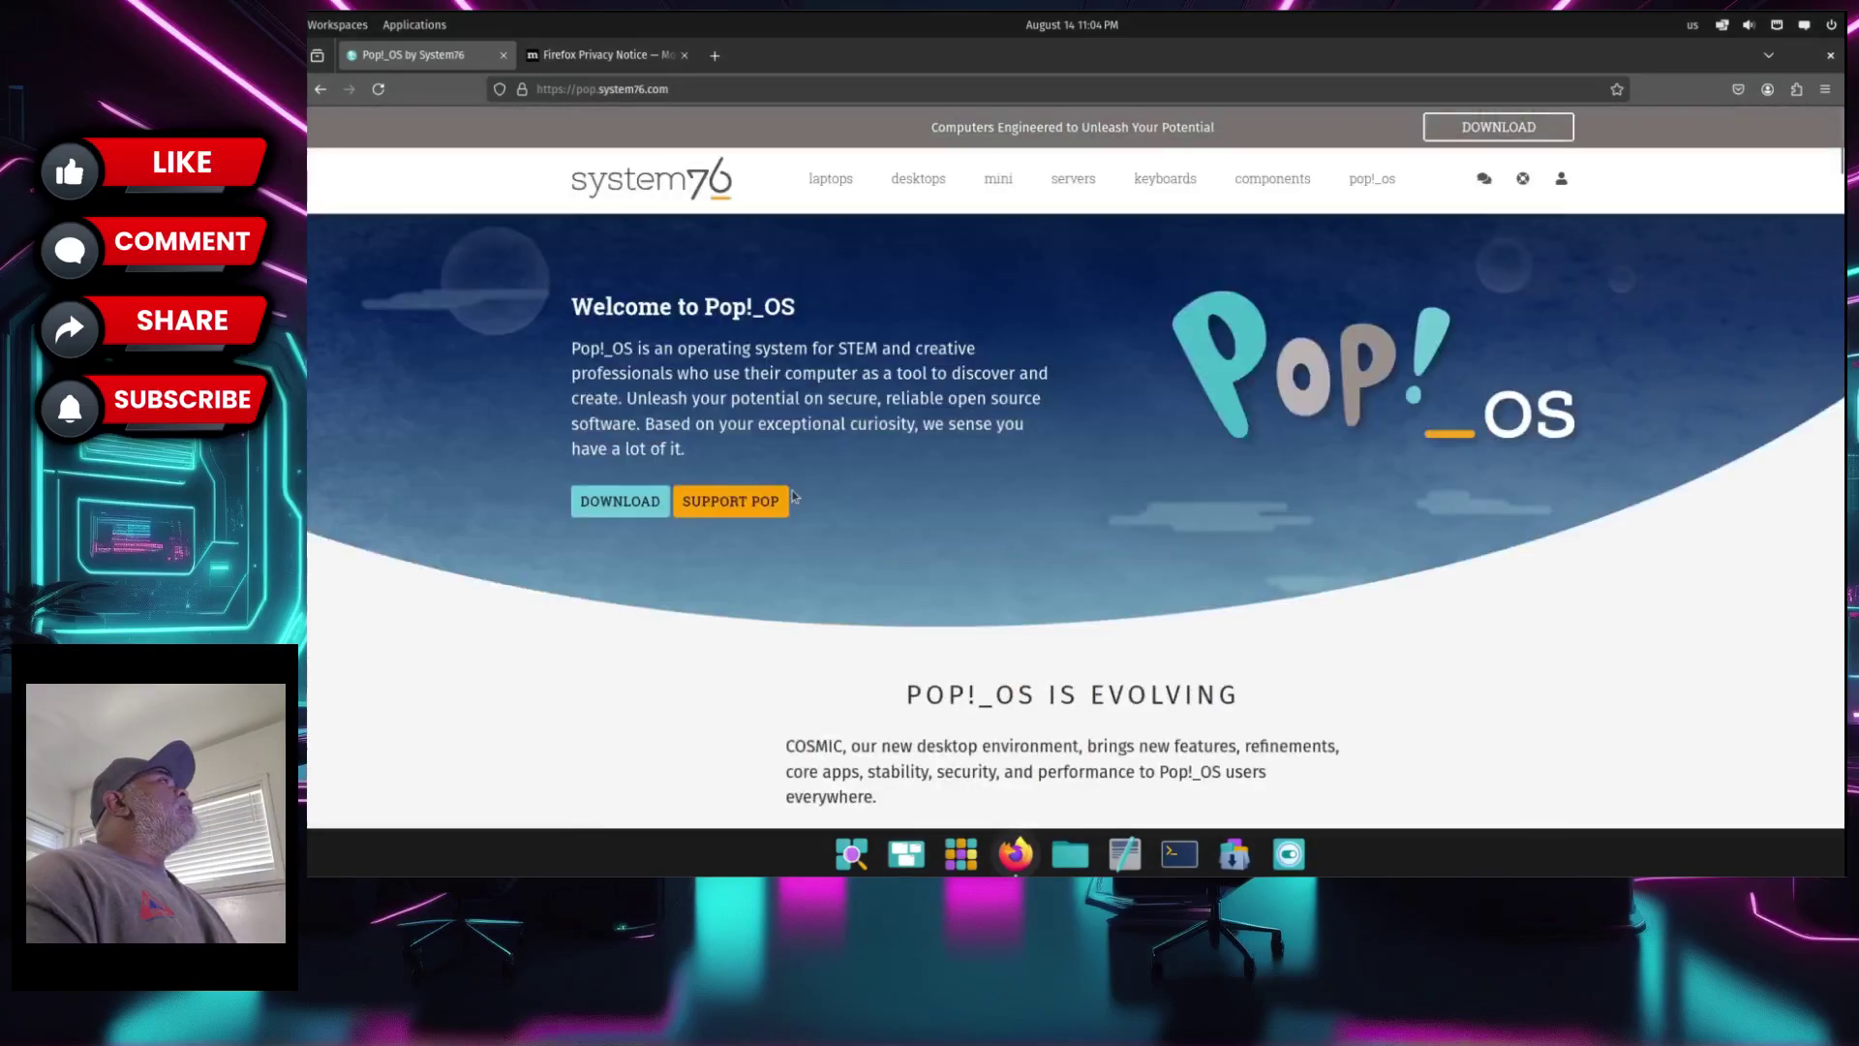
# - Open the "Learn more about COSMIC" page from the home page and read through its Alpha 1 section
pyautogui.scroll(-3, 794, 496)
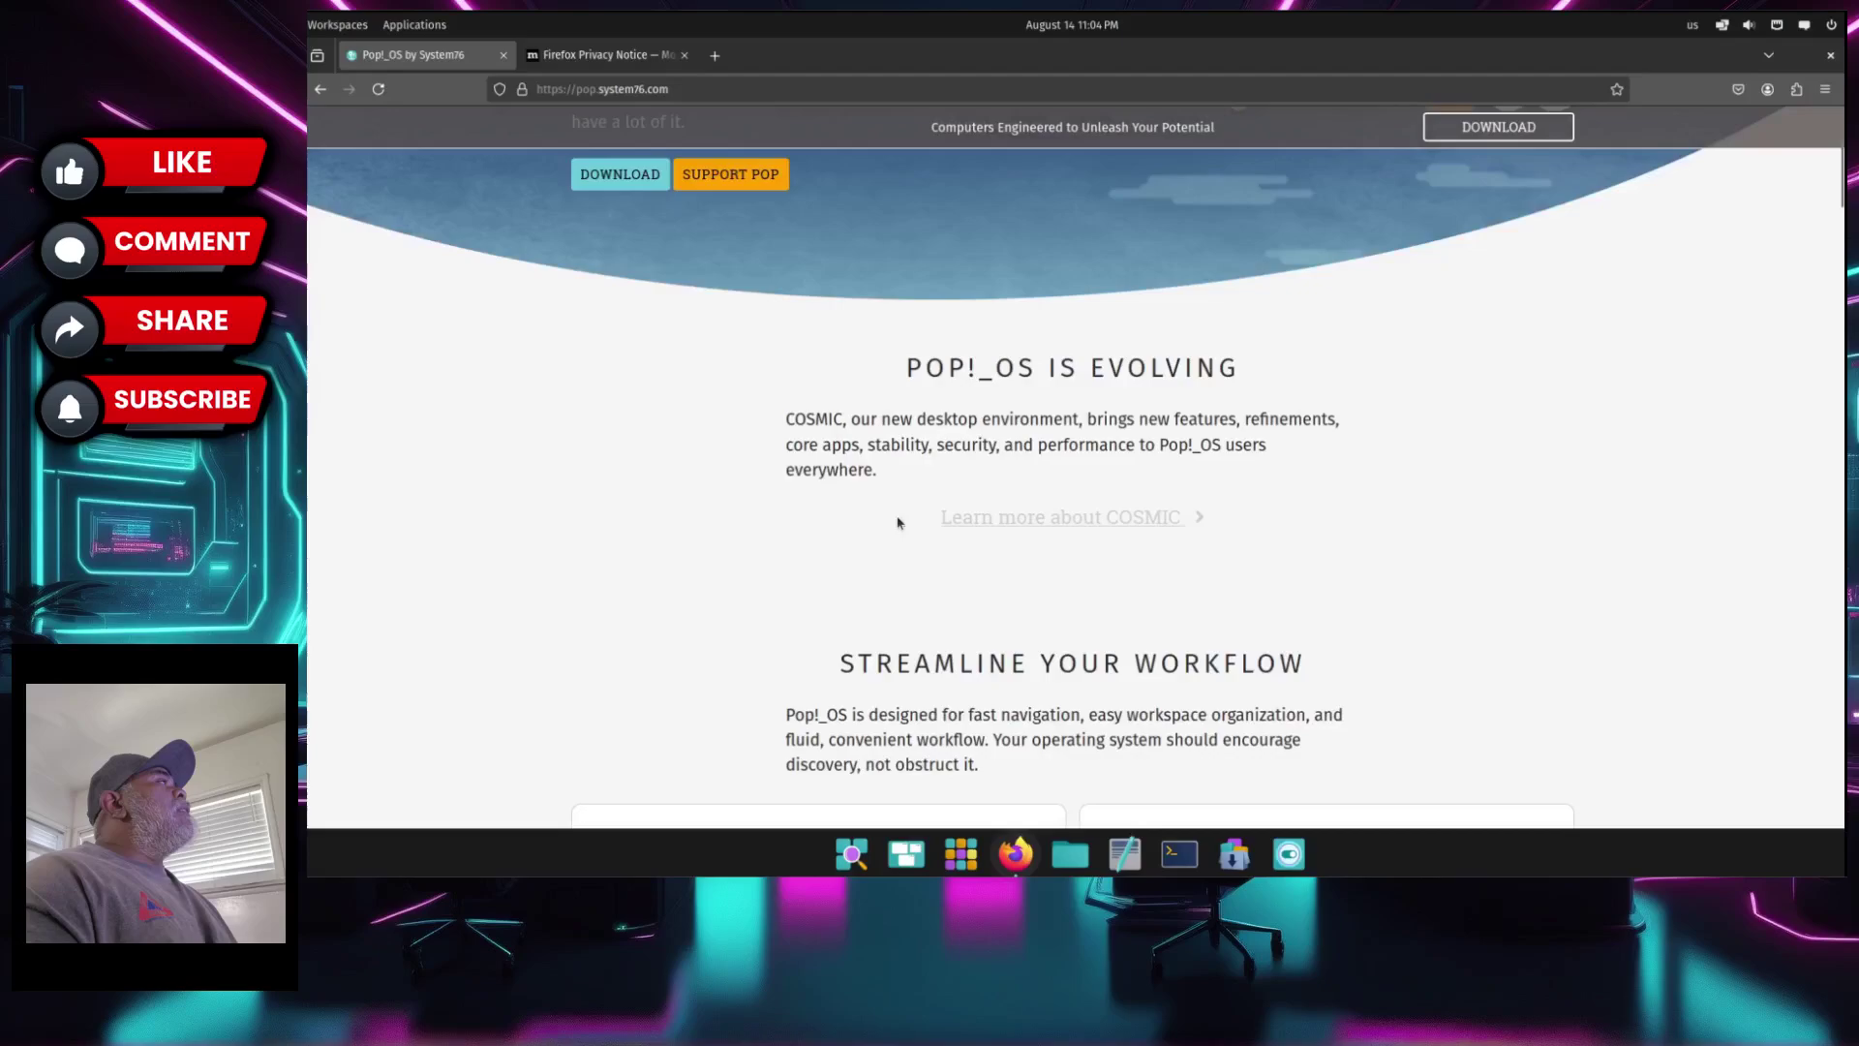
pyautogui.click(1054, 524)
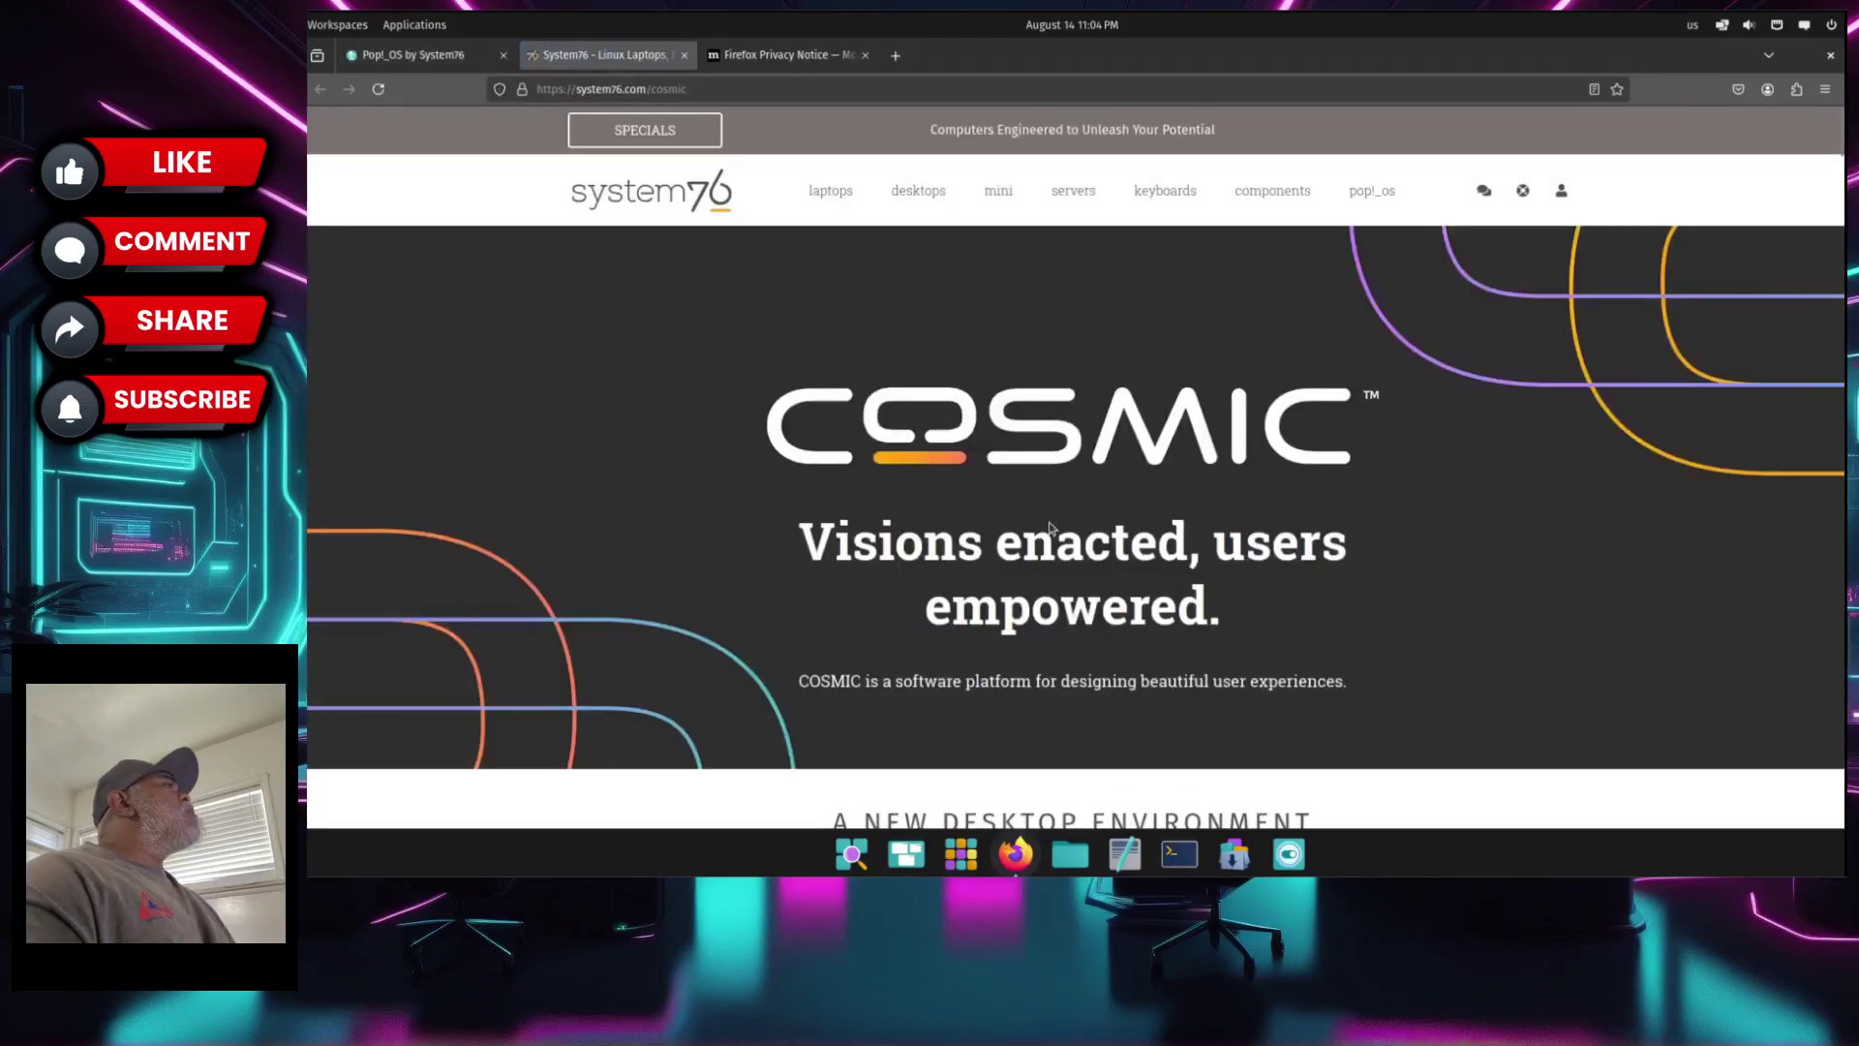
pyautogui.scroll(-5, 1131, 483)
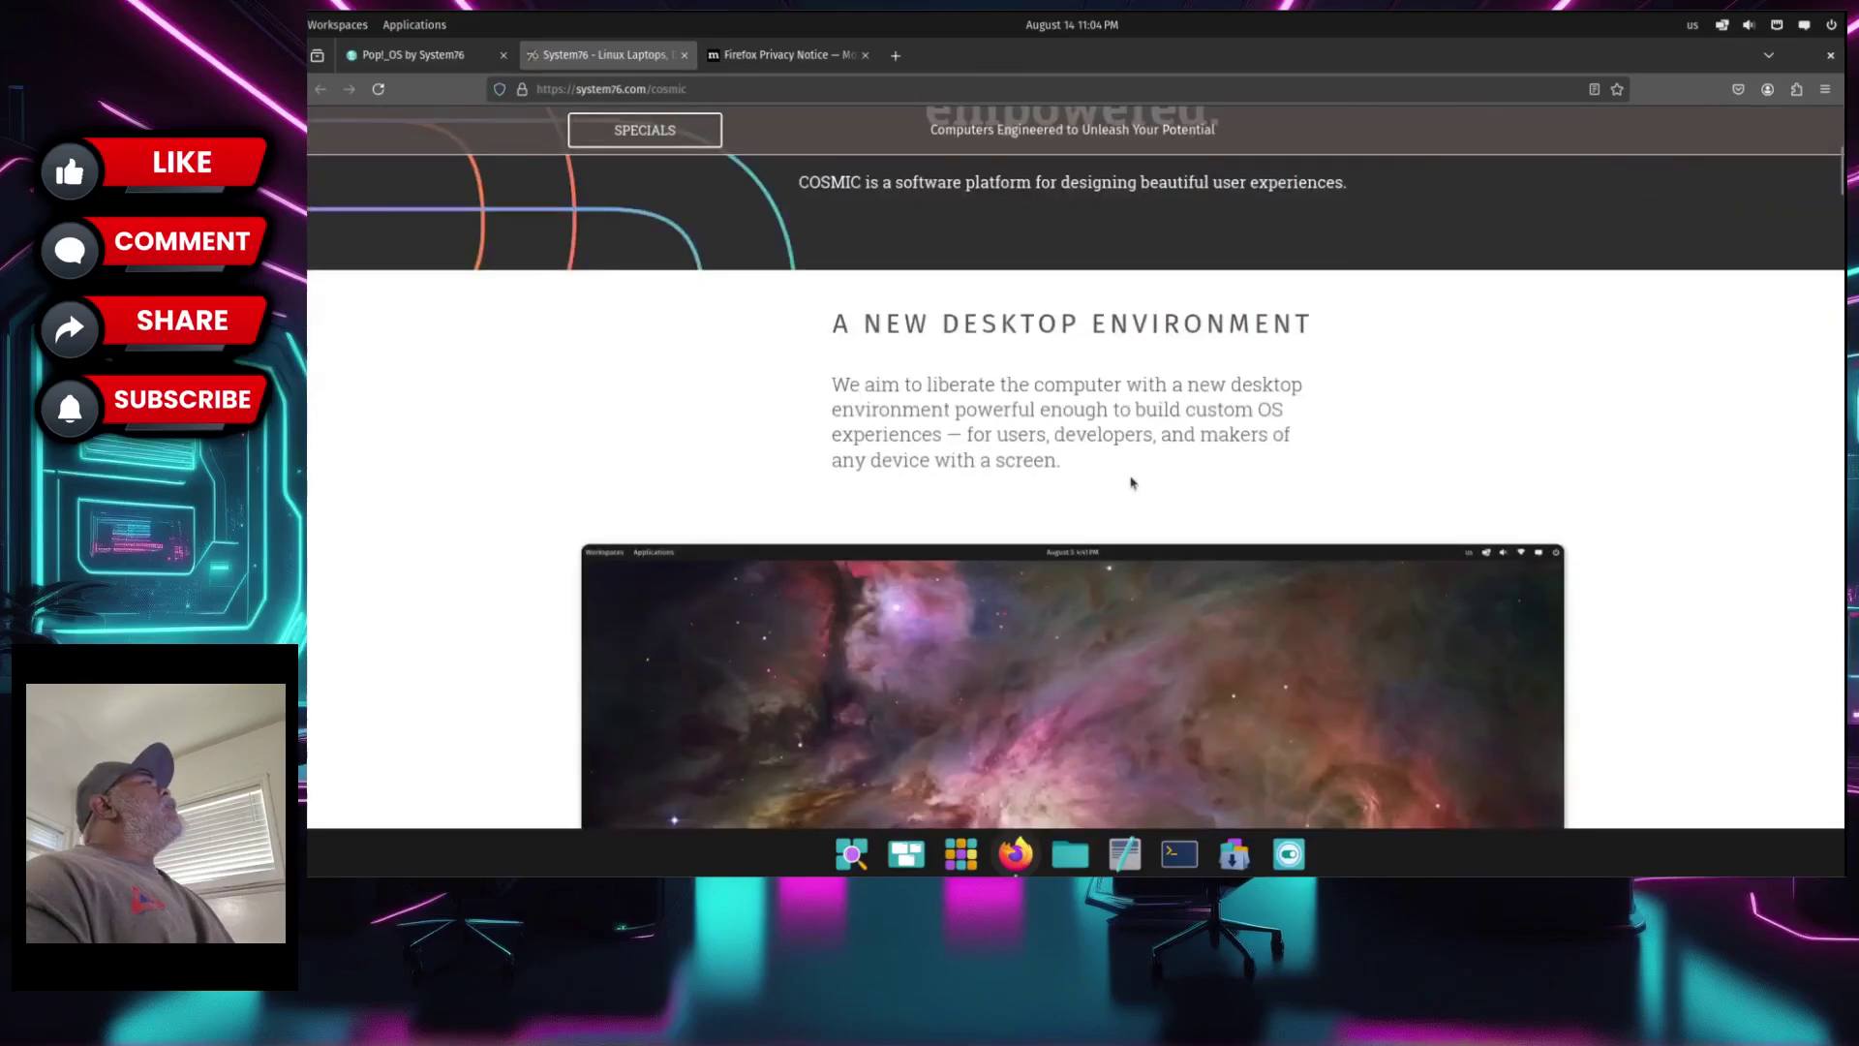
pyautogui.scroll(-7, 1131, 483)
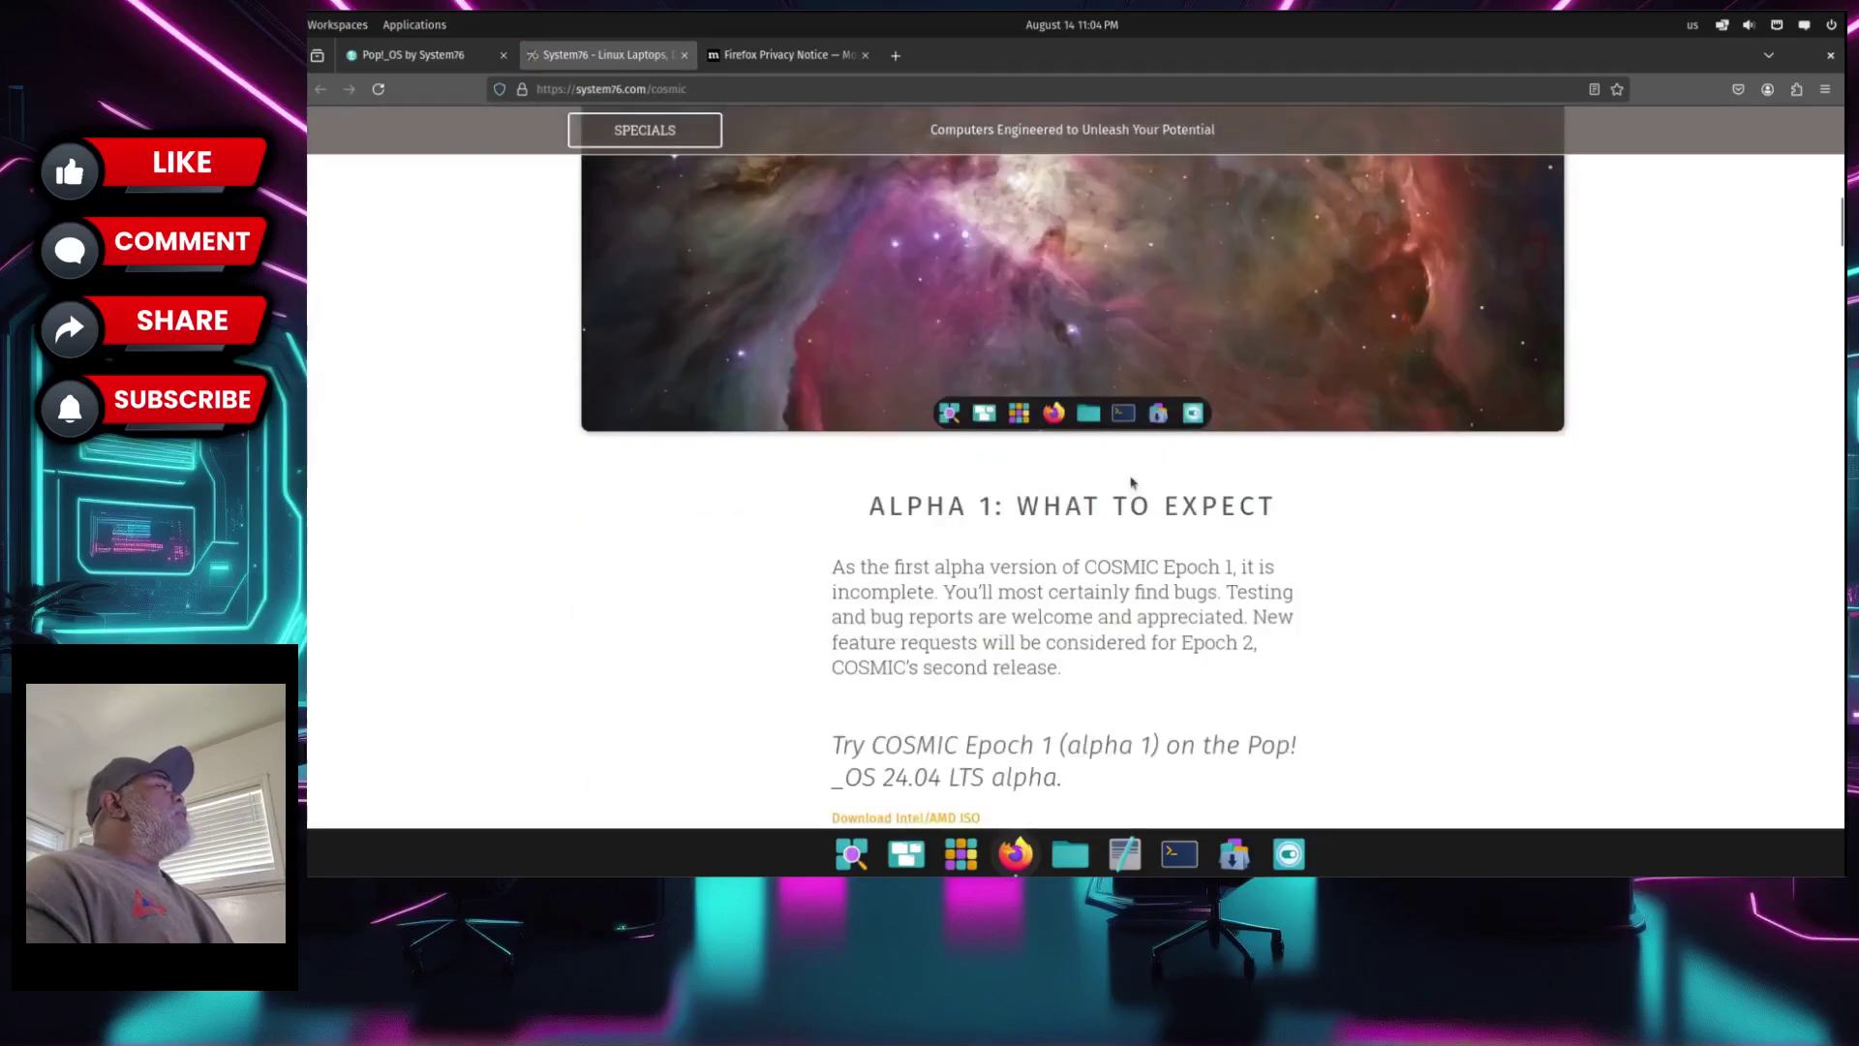
pyautogui.scroll(-3, 1131, 483)
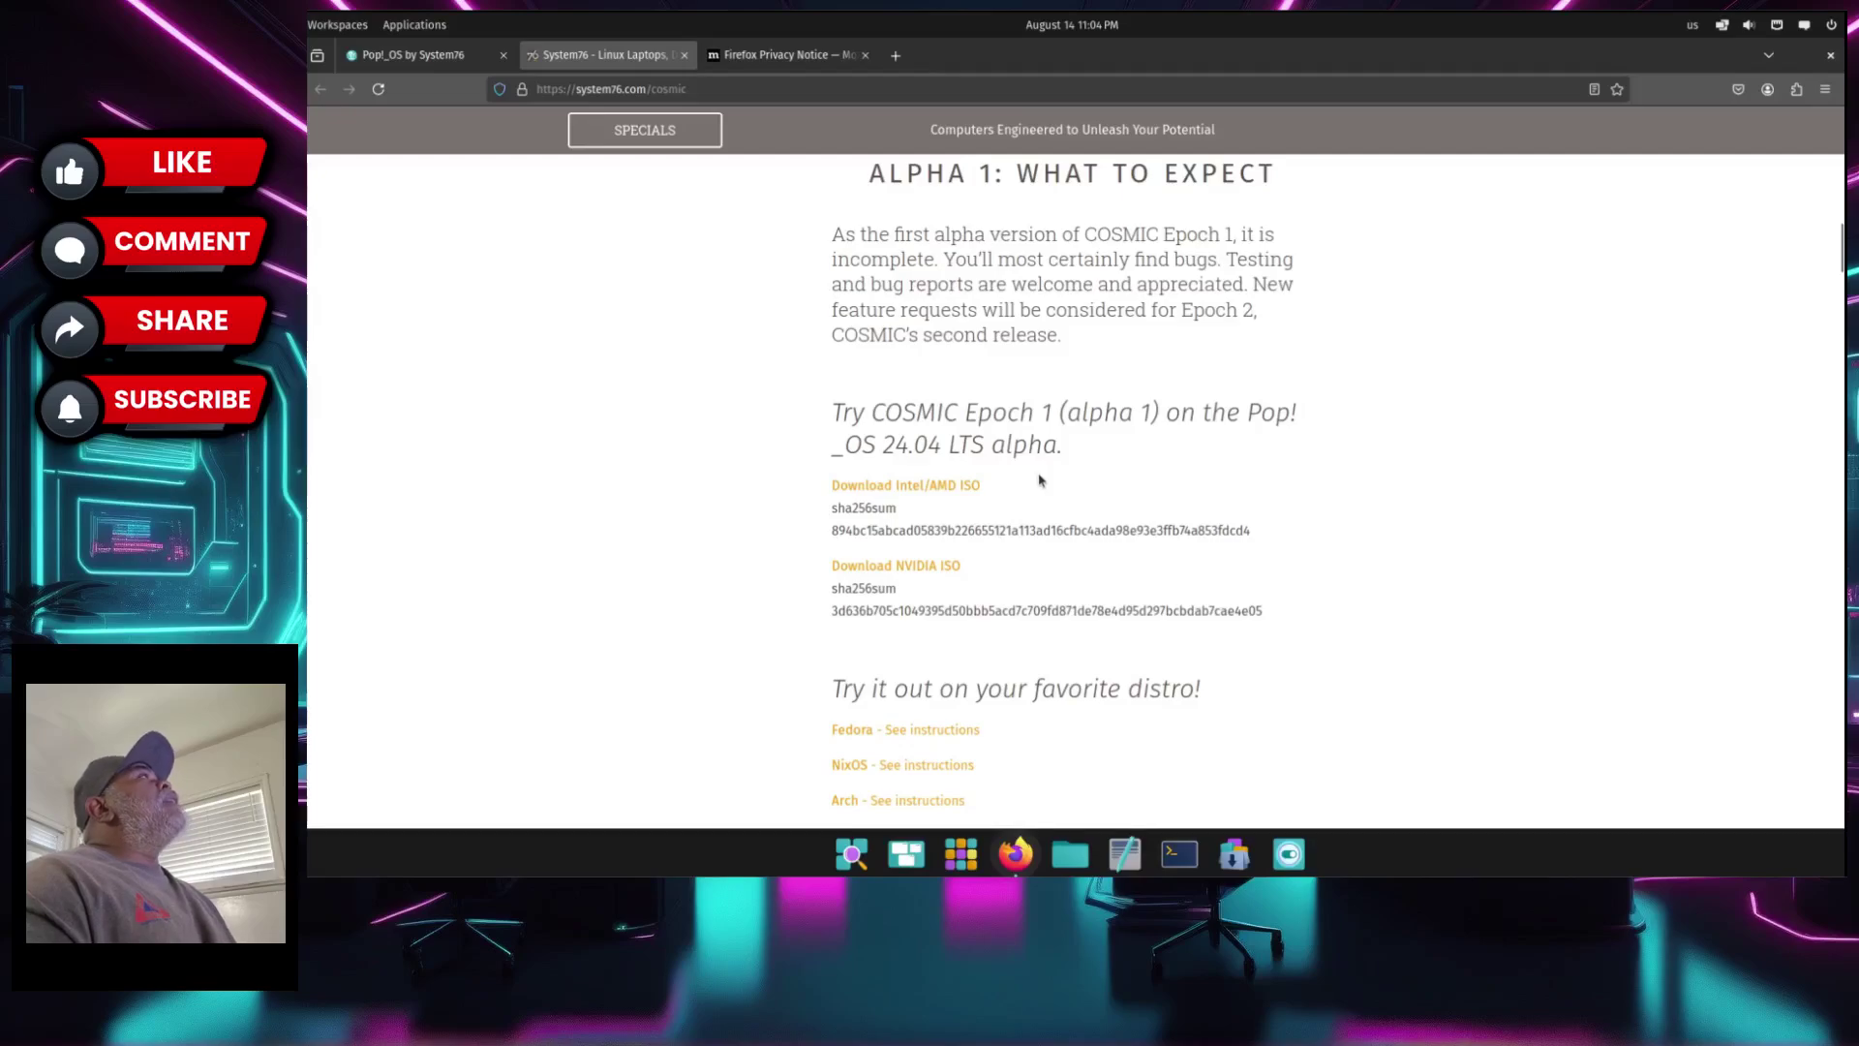
pyautogui.scroll(10, 1040, 478)
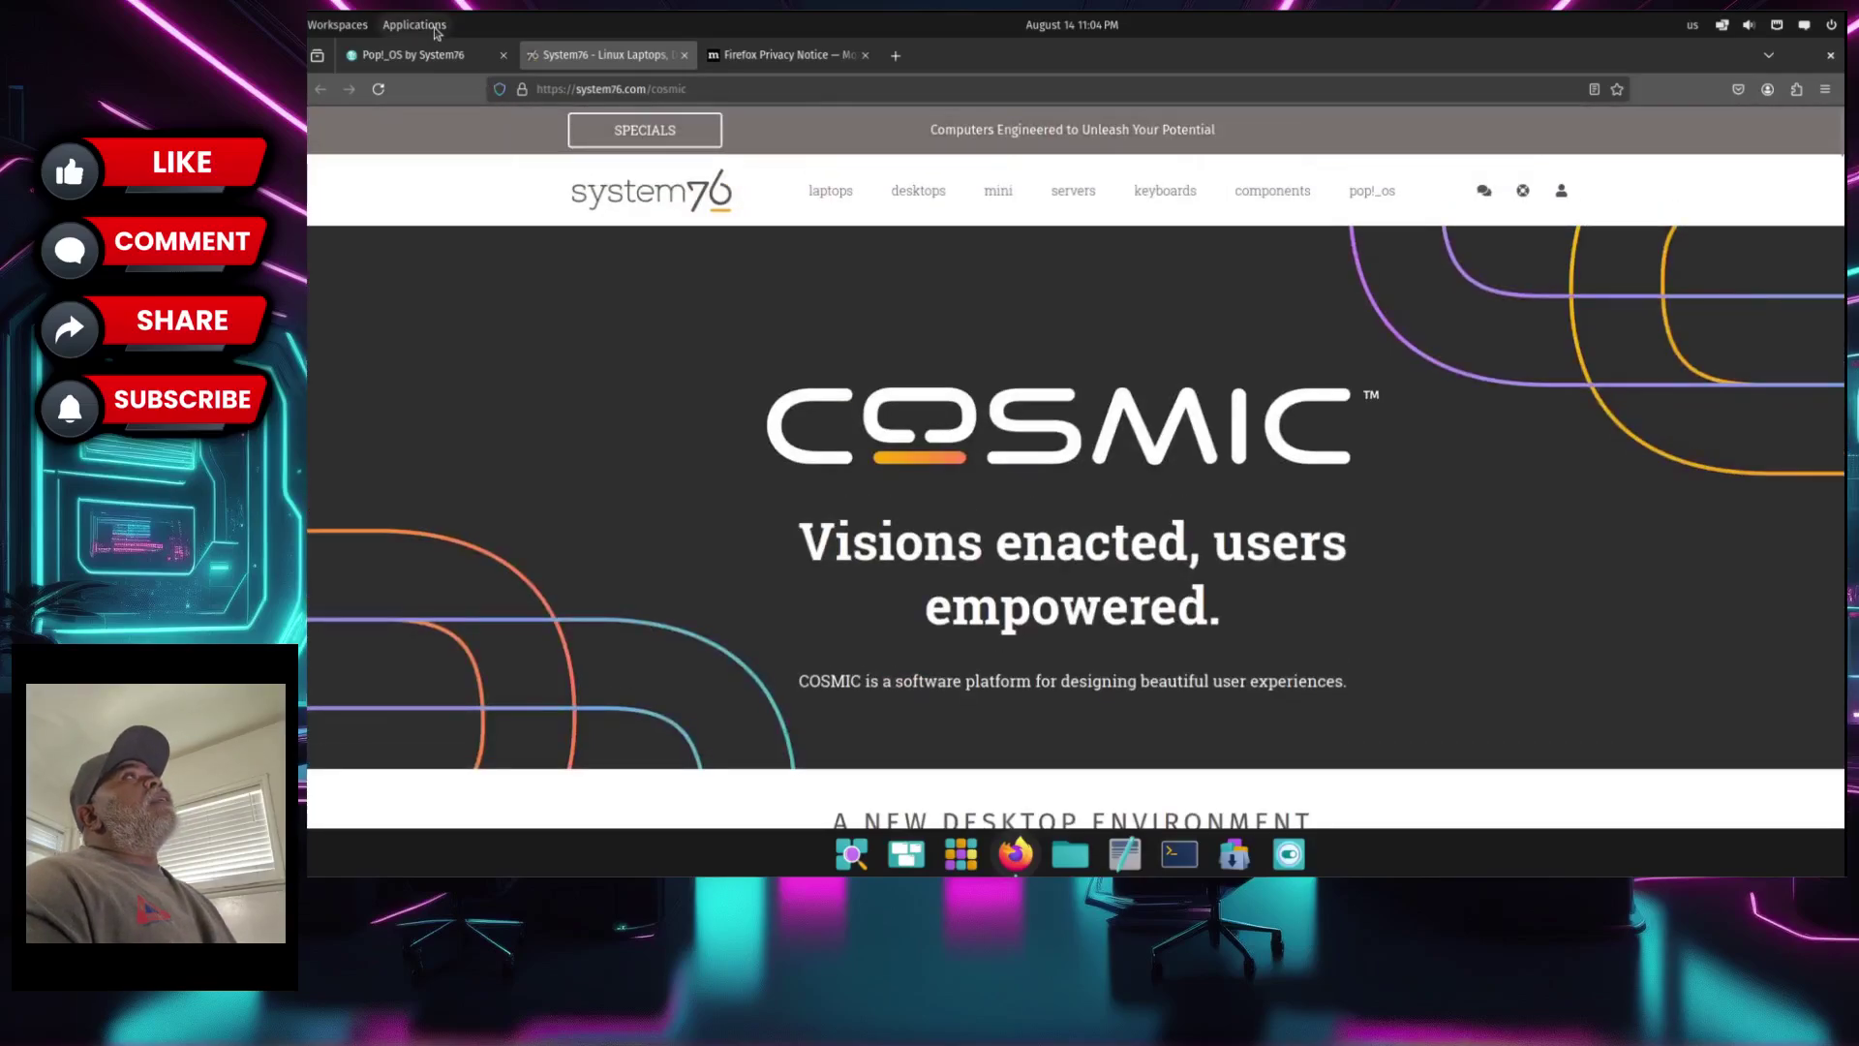
# - Compare the Pop!_OS home page with the COSMIC page and look over COSMIC's new desktop environment section
pyautogui.click(422, 58)
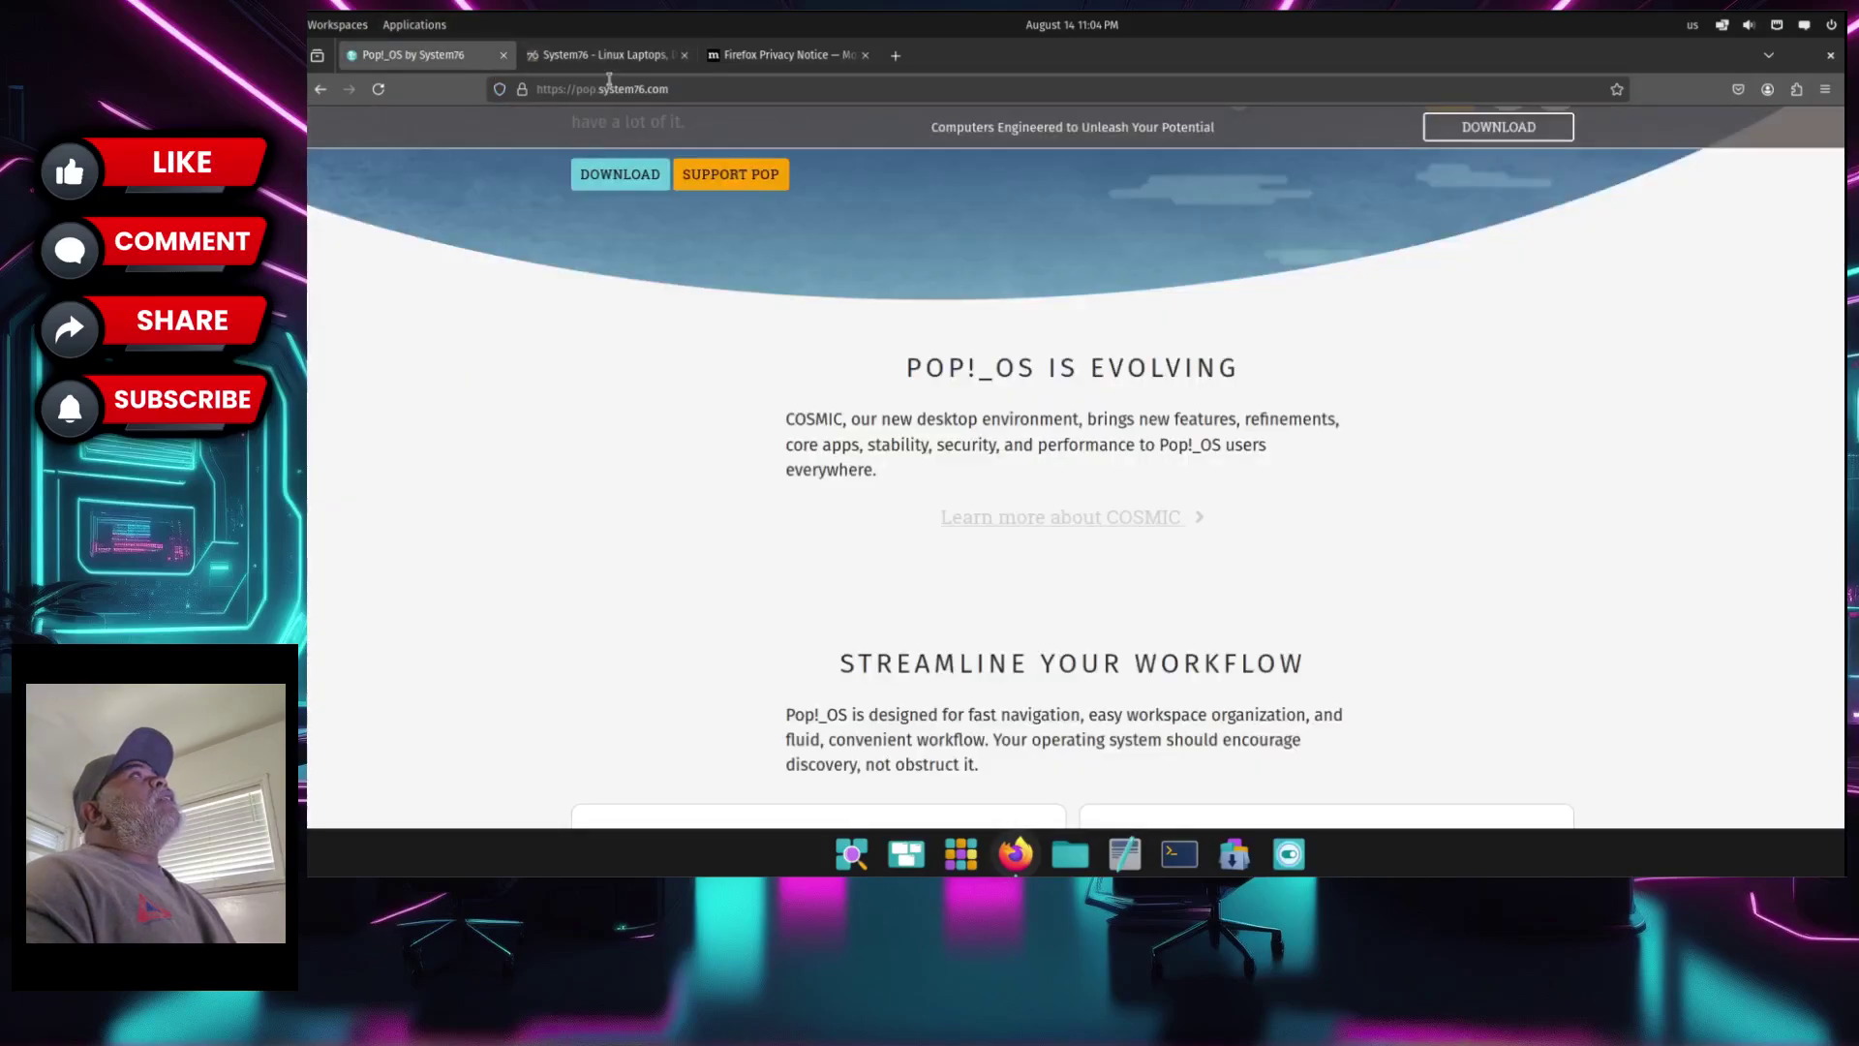
pyautogui.click(633, 60)
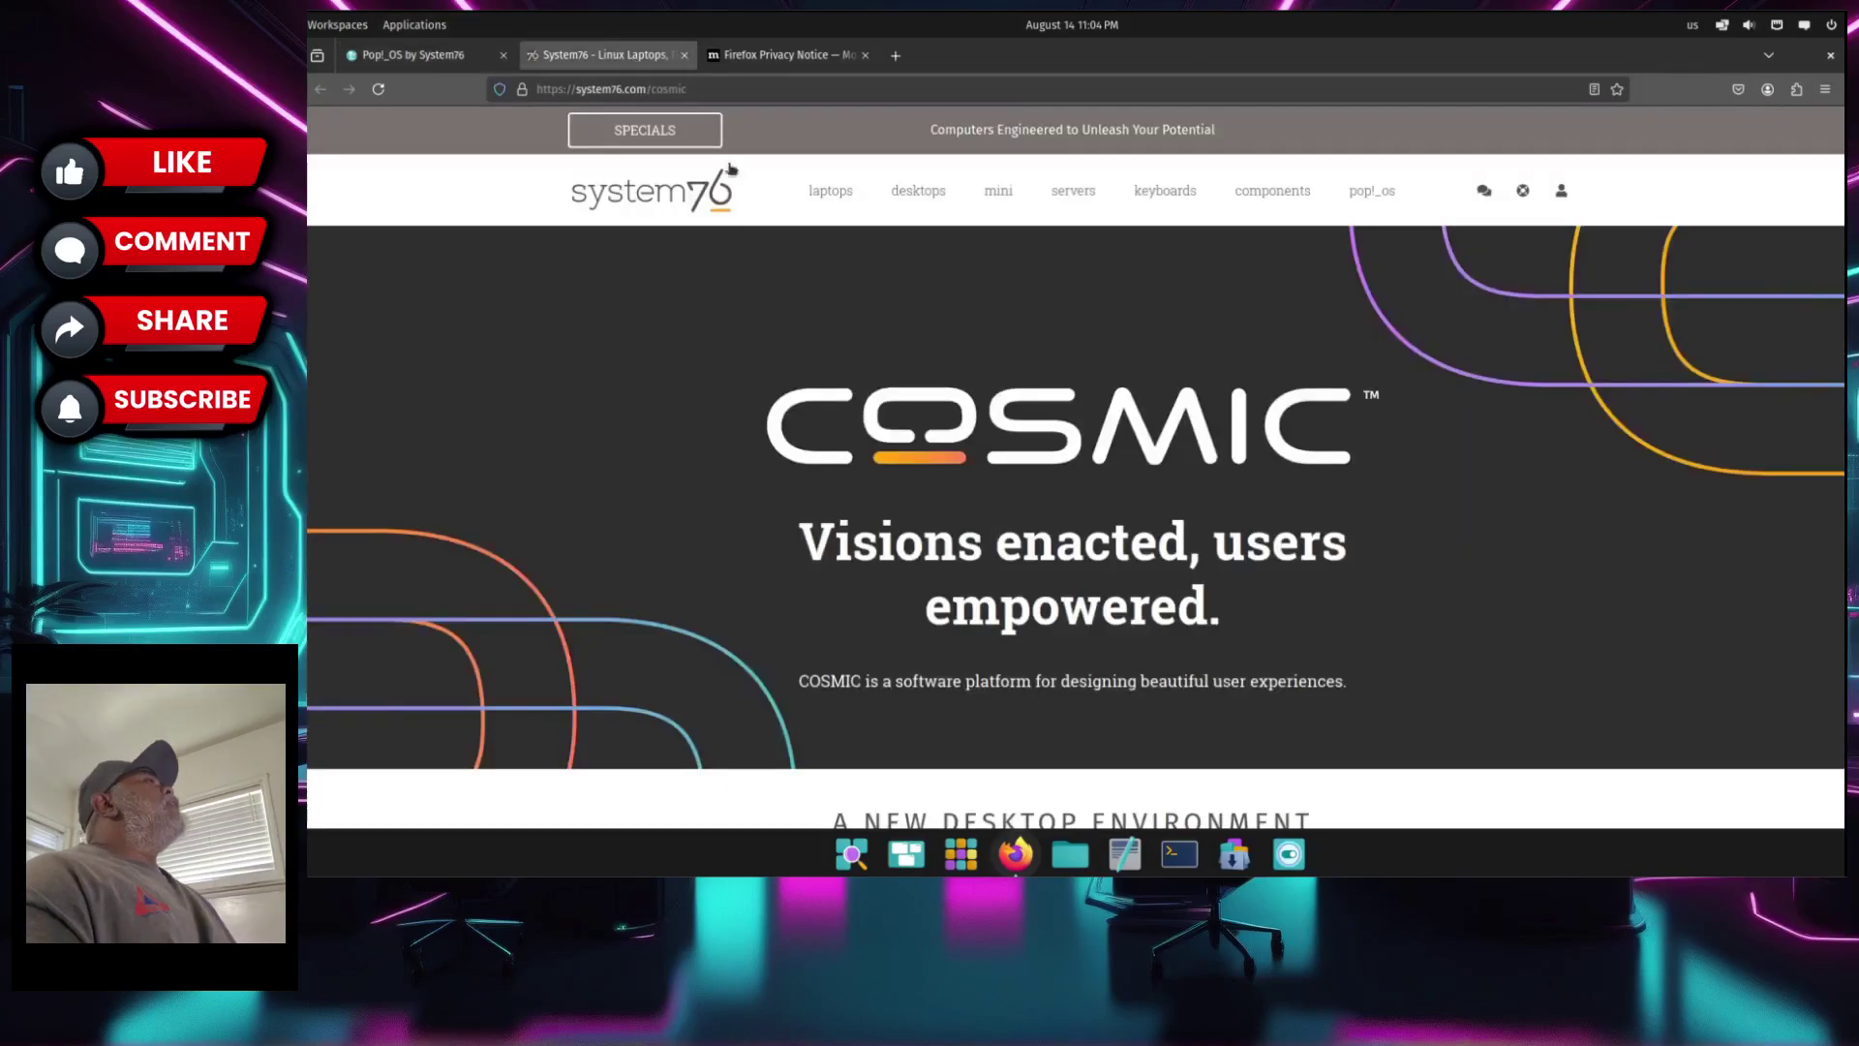
pyautogui.scroll(-5, 1014, 538)
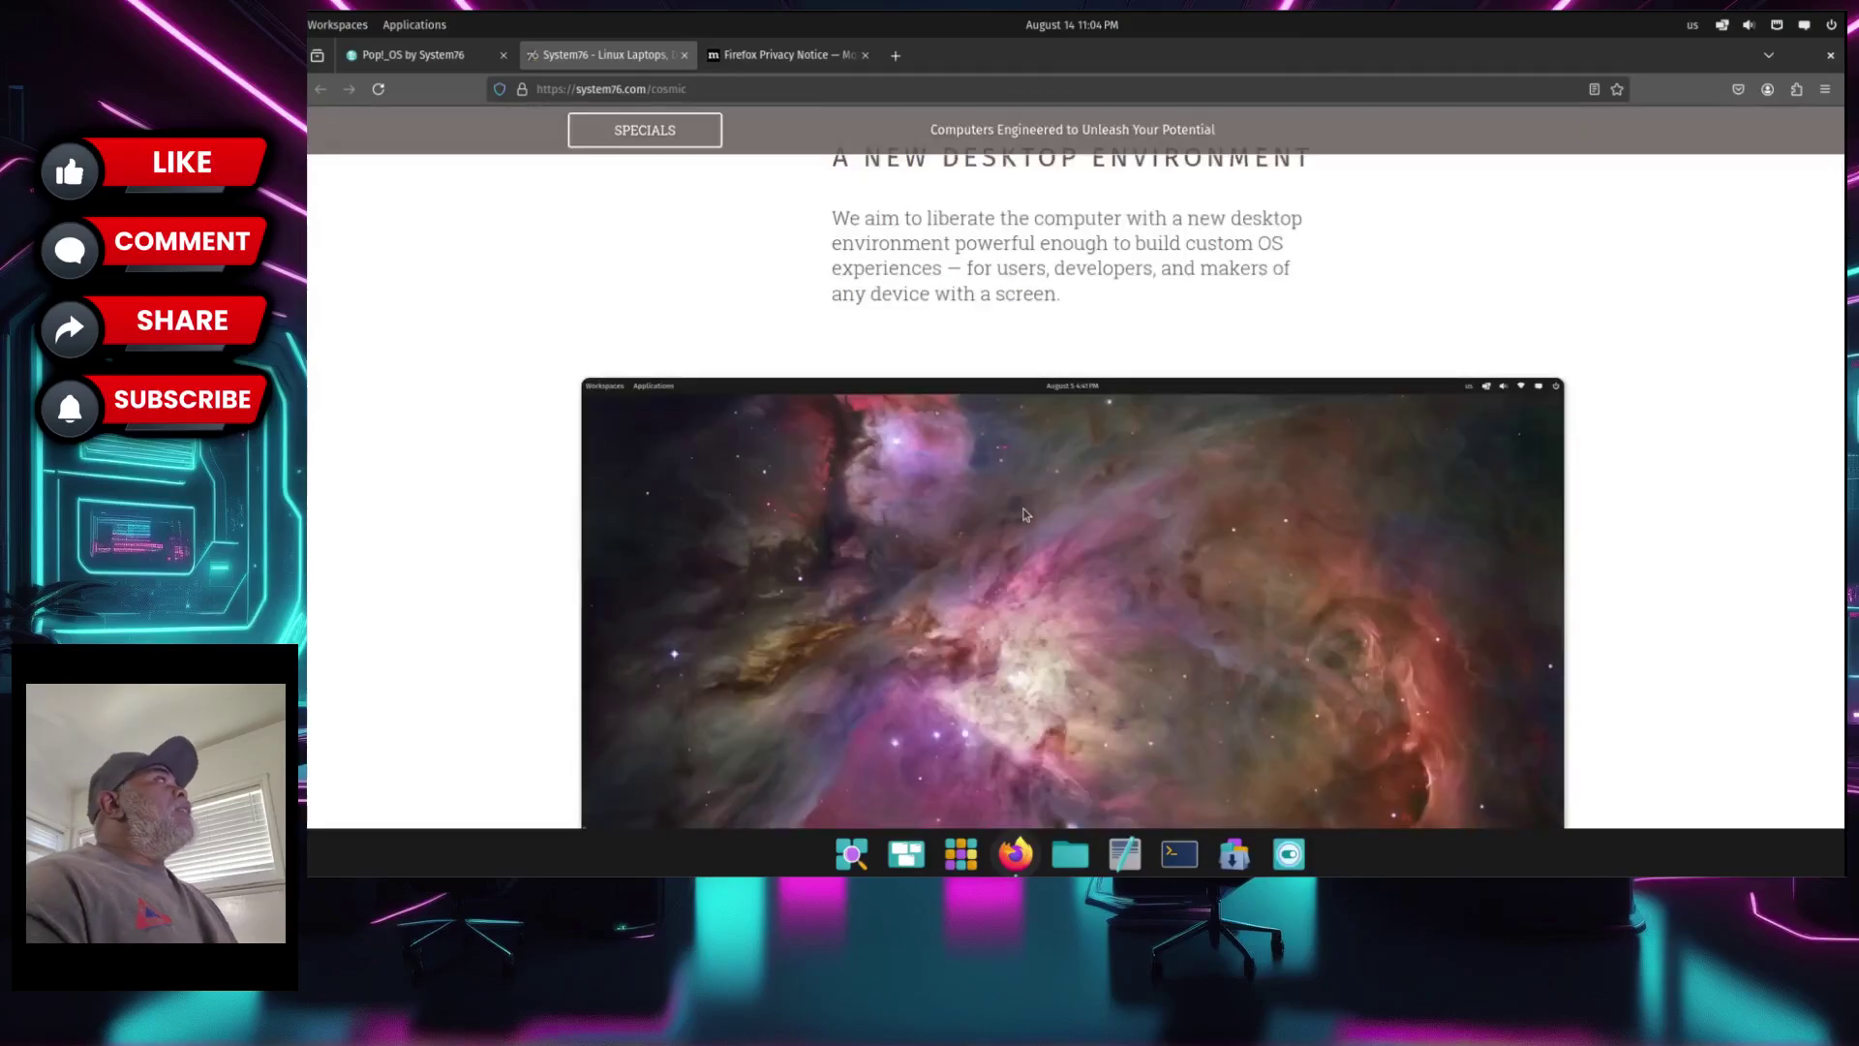
pyautogui.scroll(-3, 1026, 514)
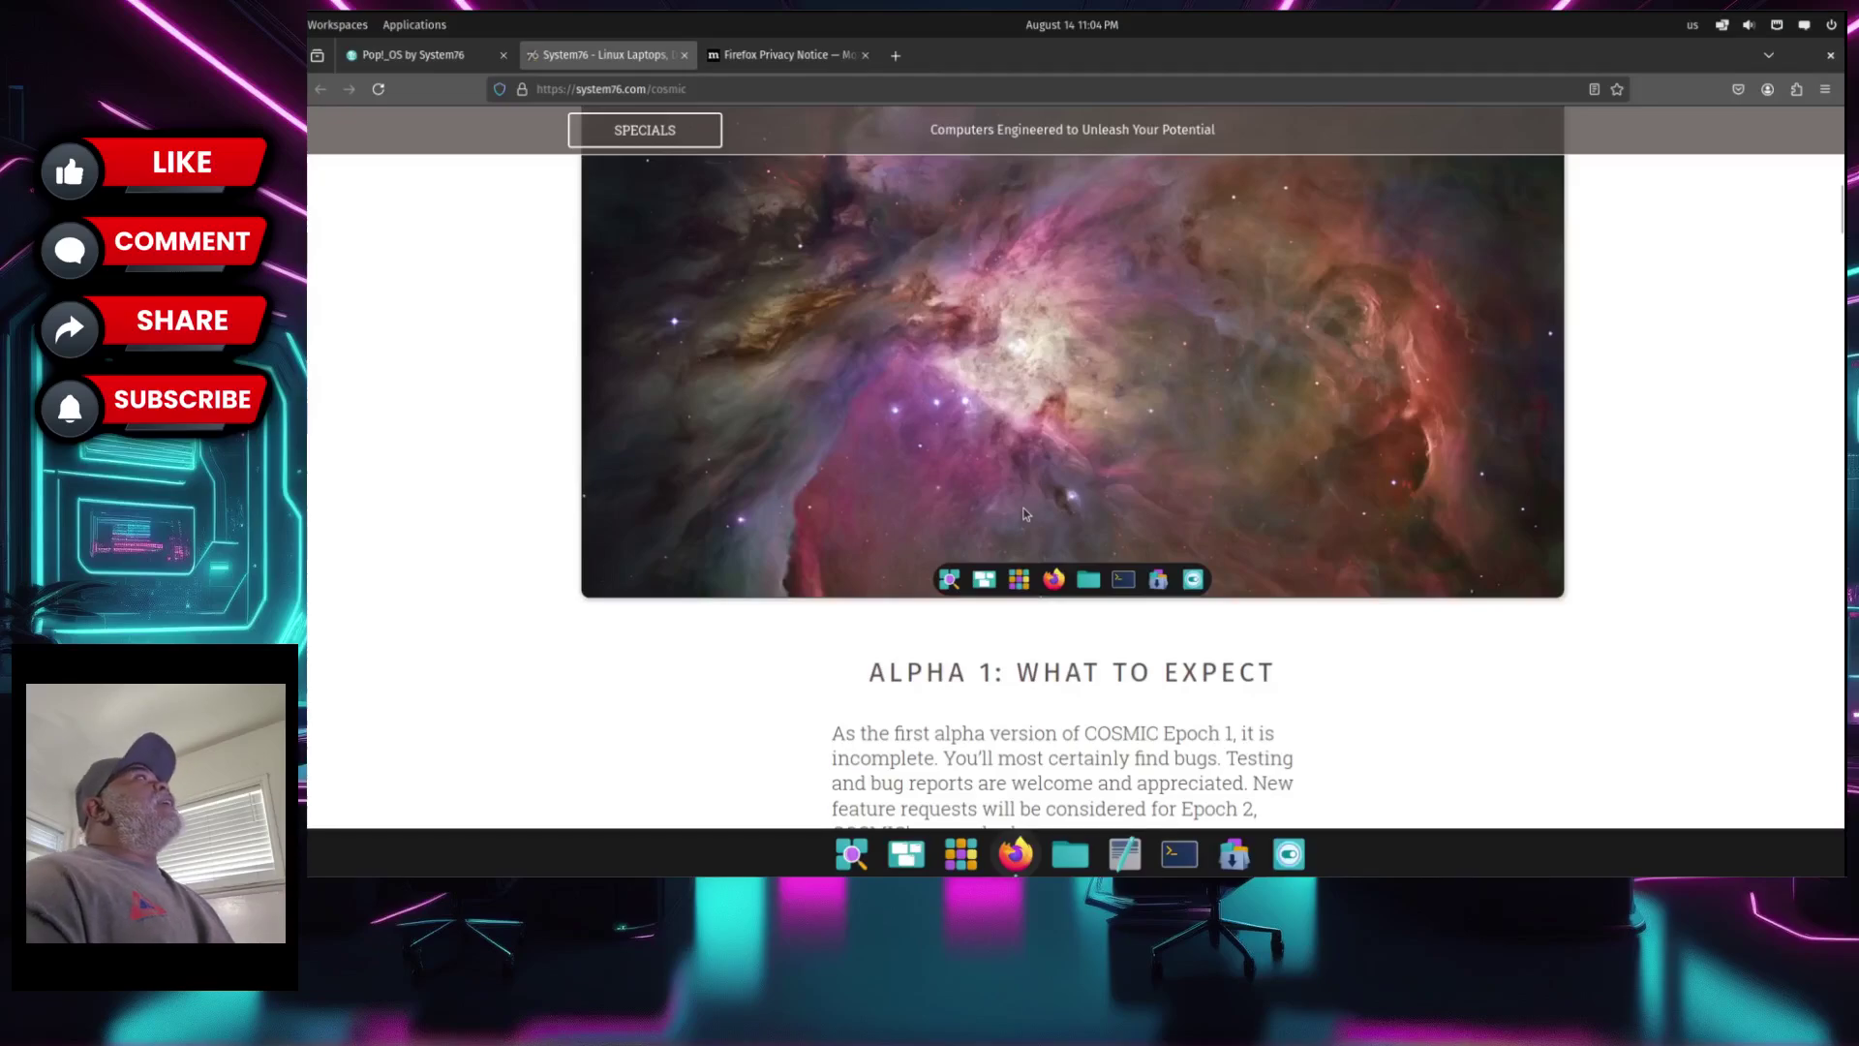
pyautogui.scroll(6, 985, 523)
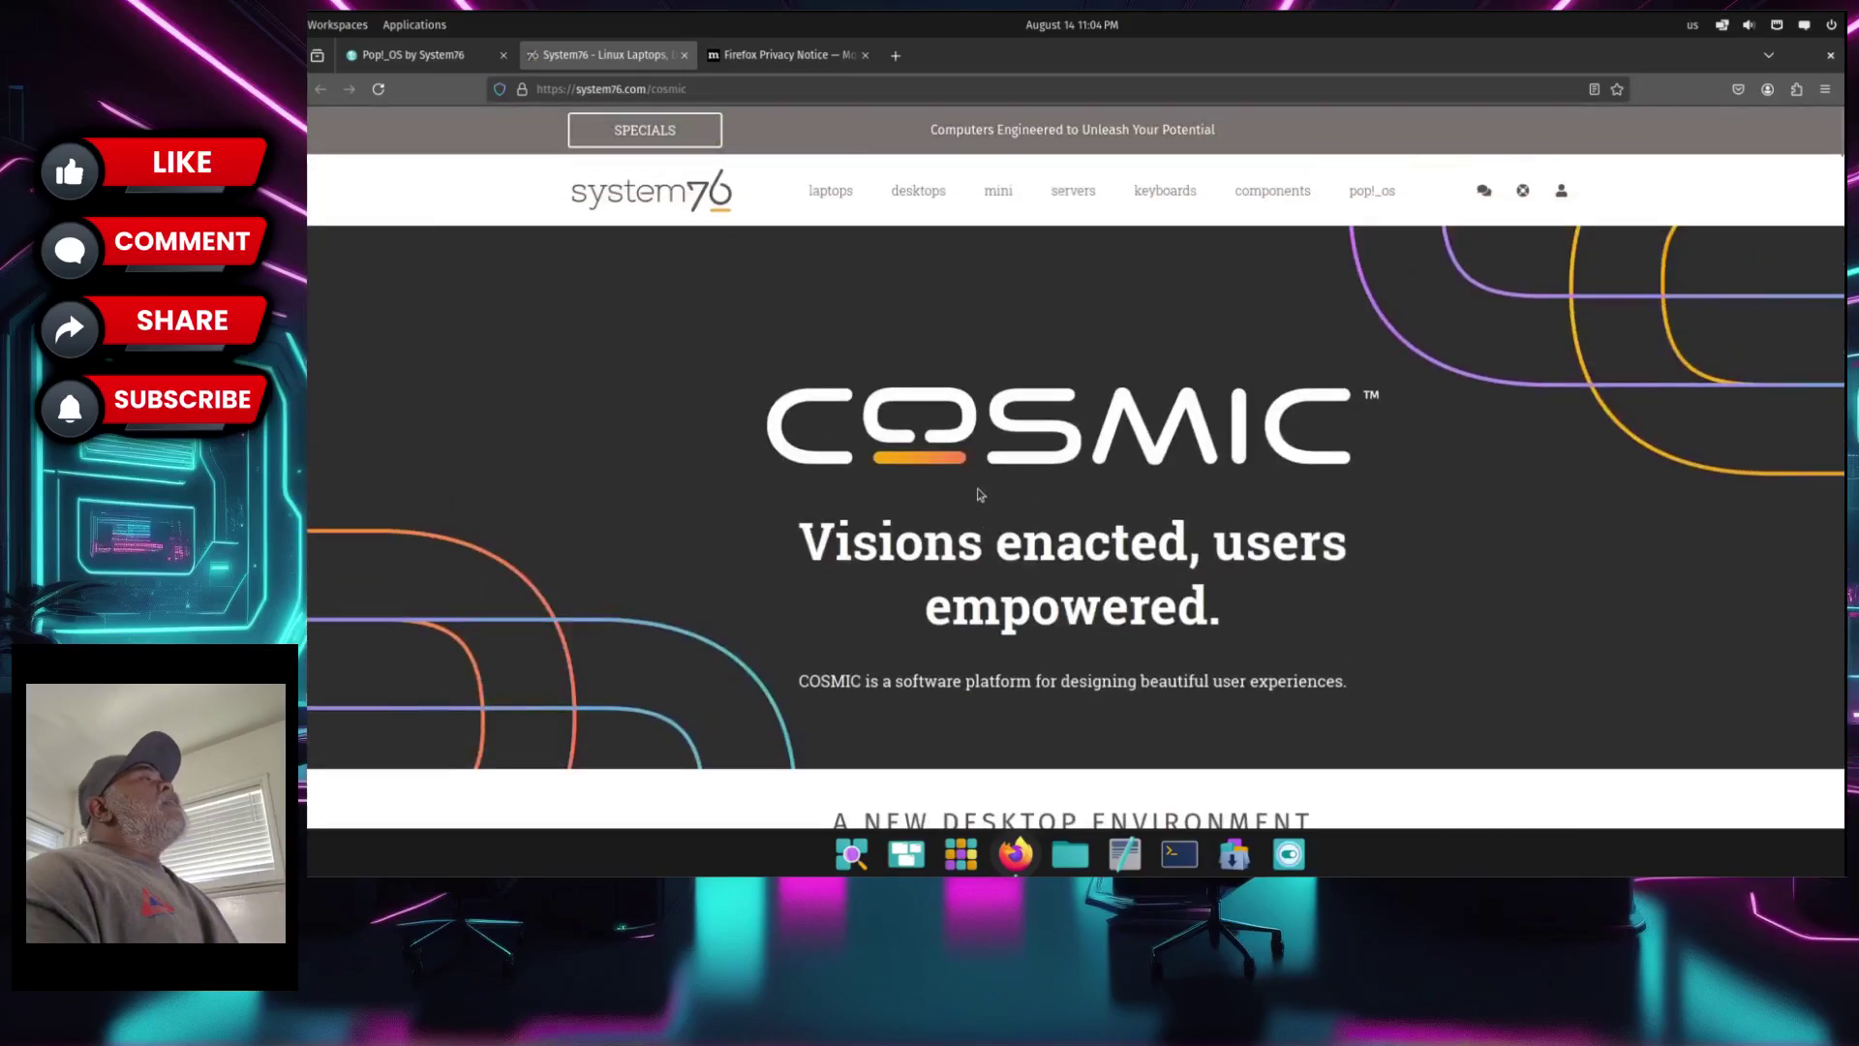
# - Highlight the "Try COSMIC Epoch 1 (alpha 1) on the Pop!_OS 24.04 LTS alpha" heading, return to the page start and close Firefox
pyautogui.scroll(-6, 1013, 478)
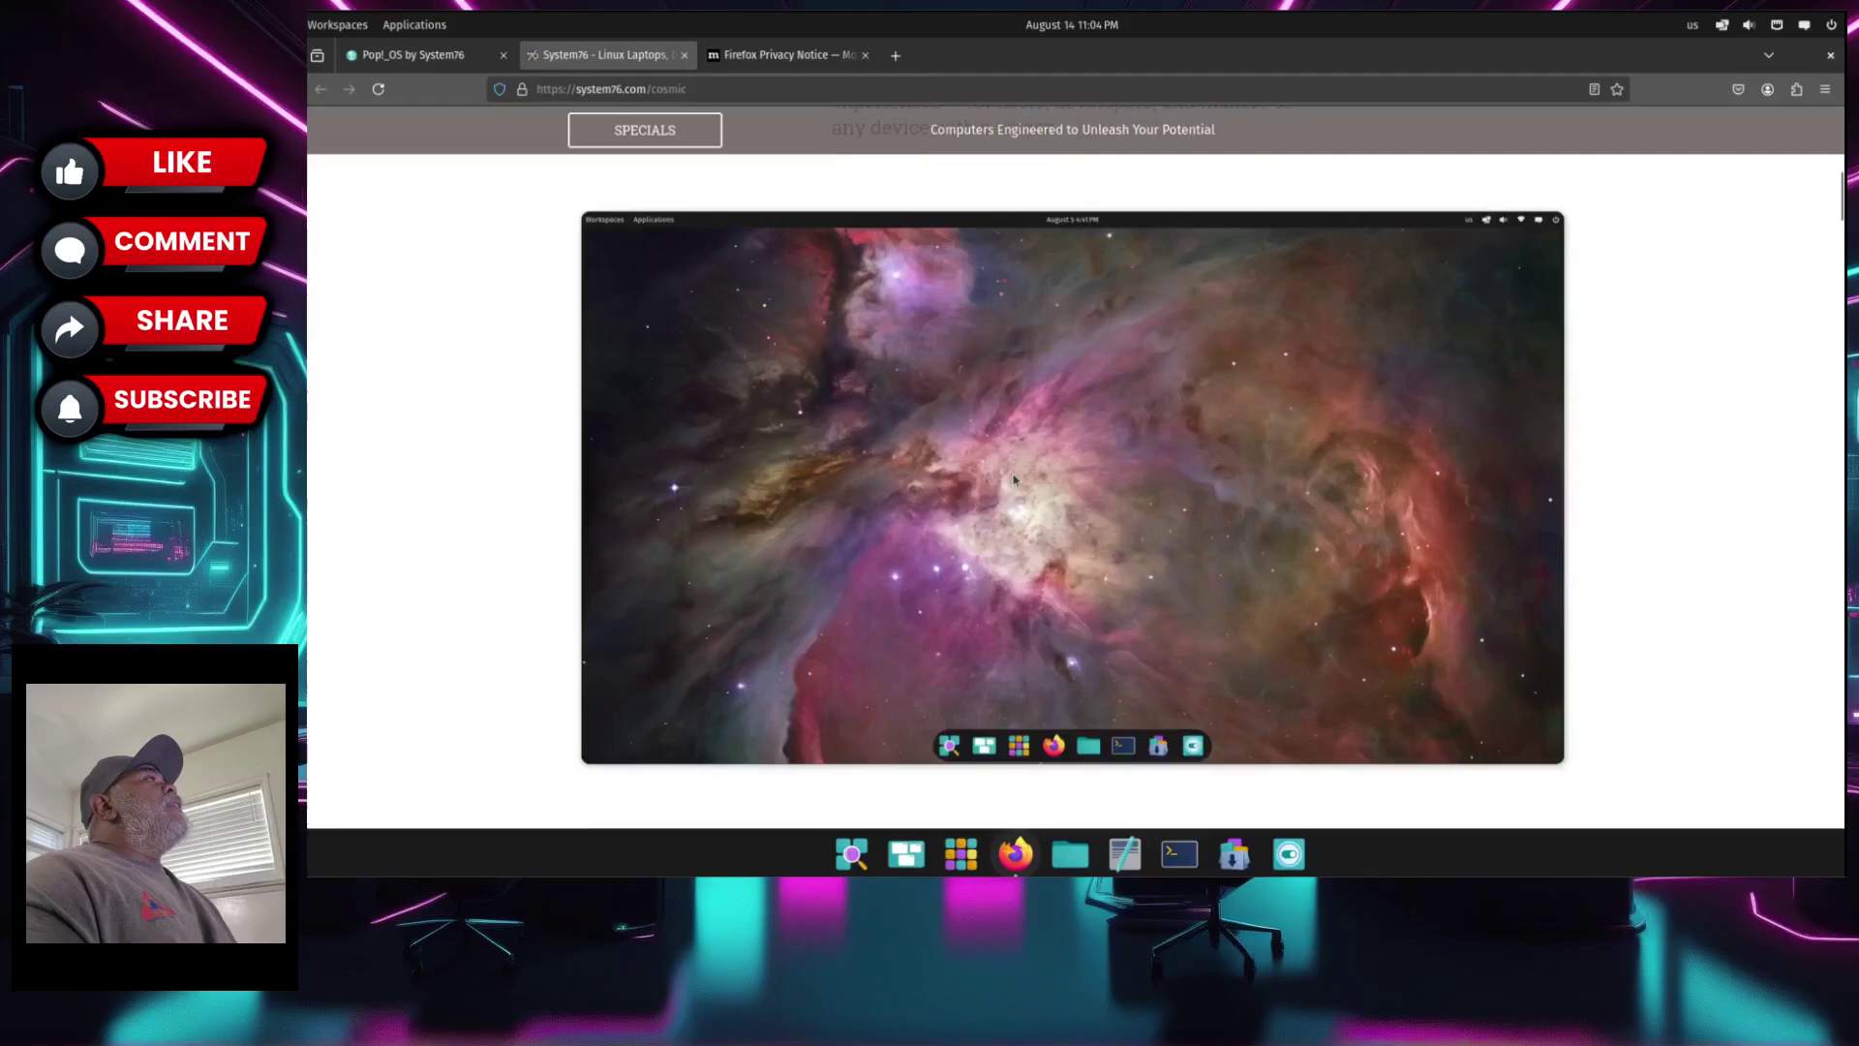
pyautogui.scroll(-6, 1013, 478)
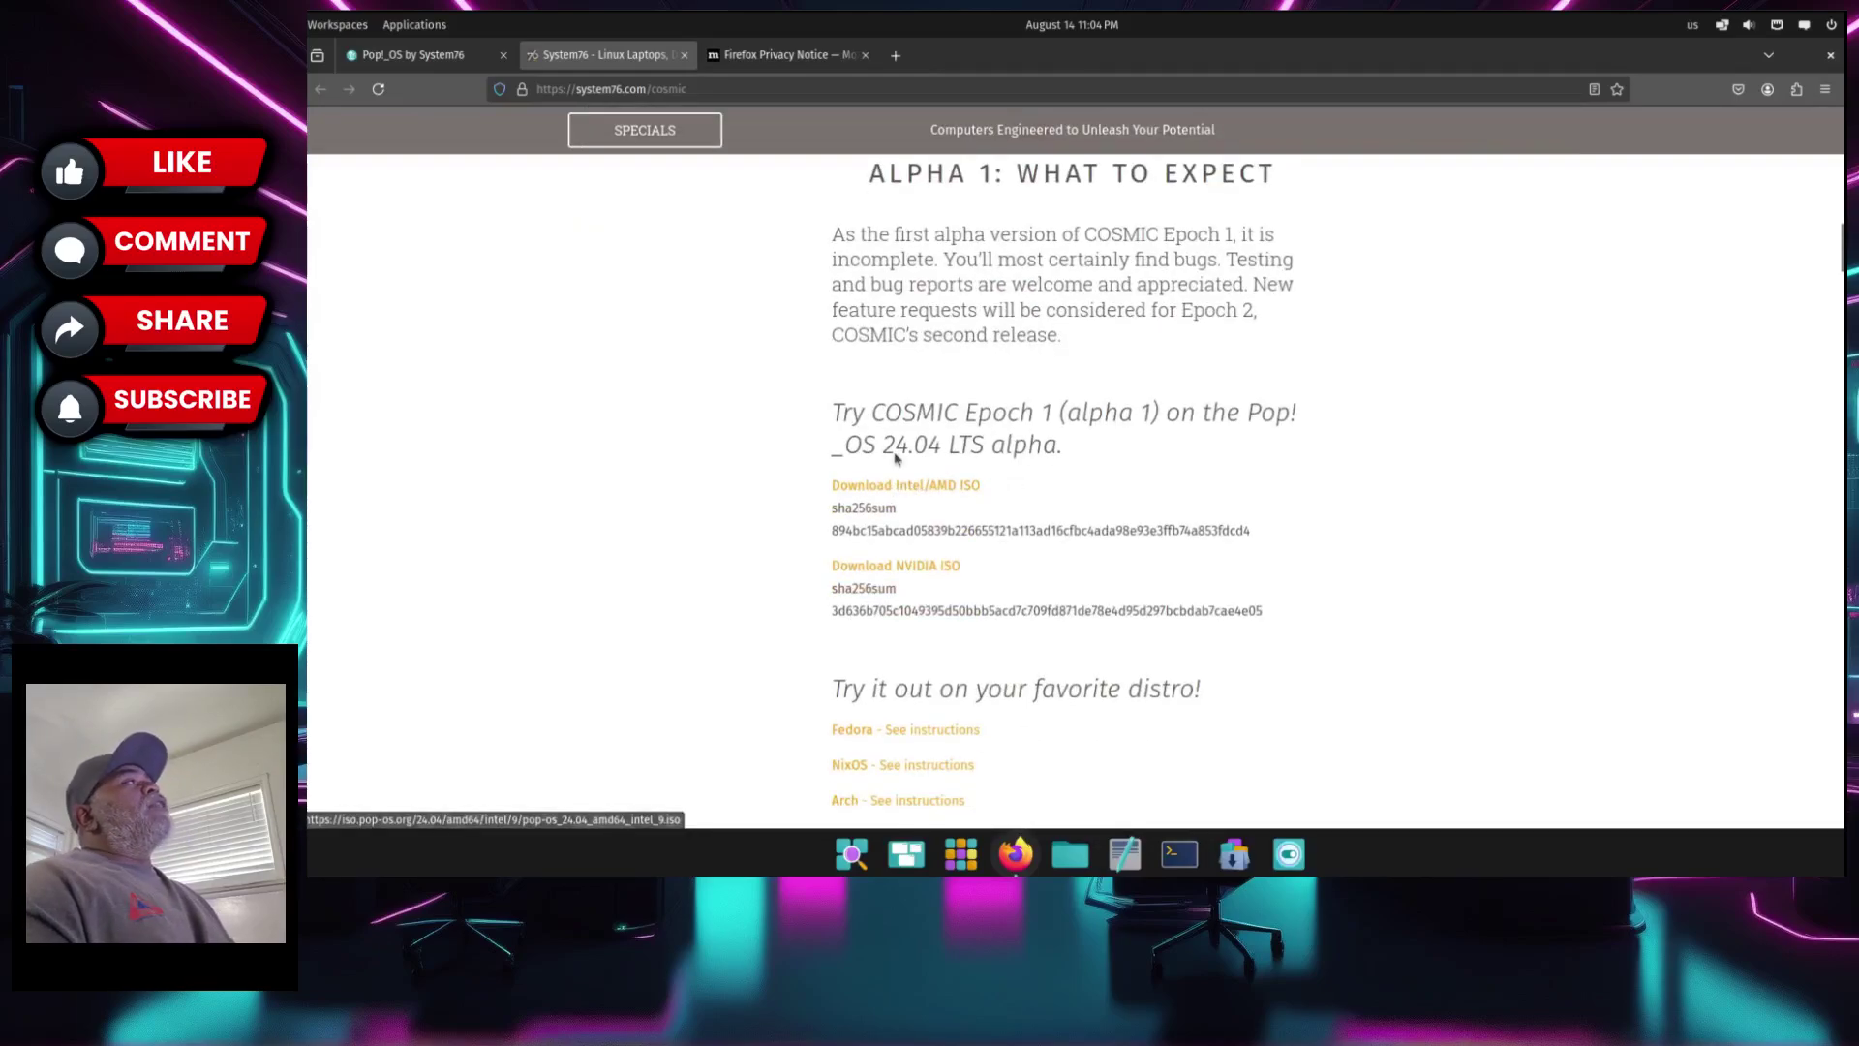
pyautogui.tripleClick(1020, 453)
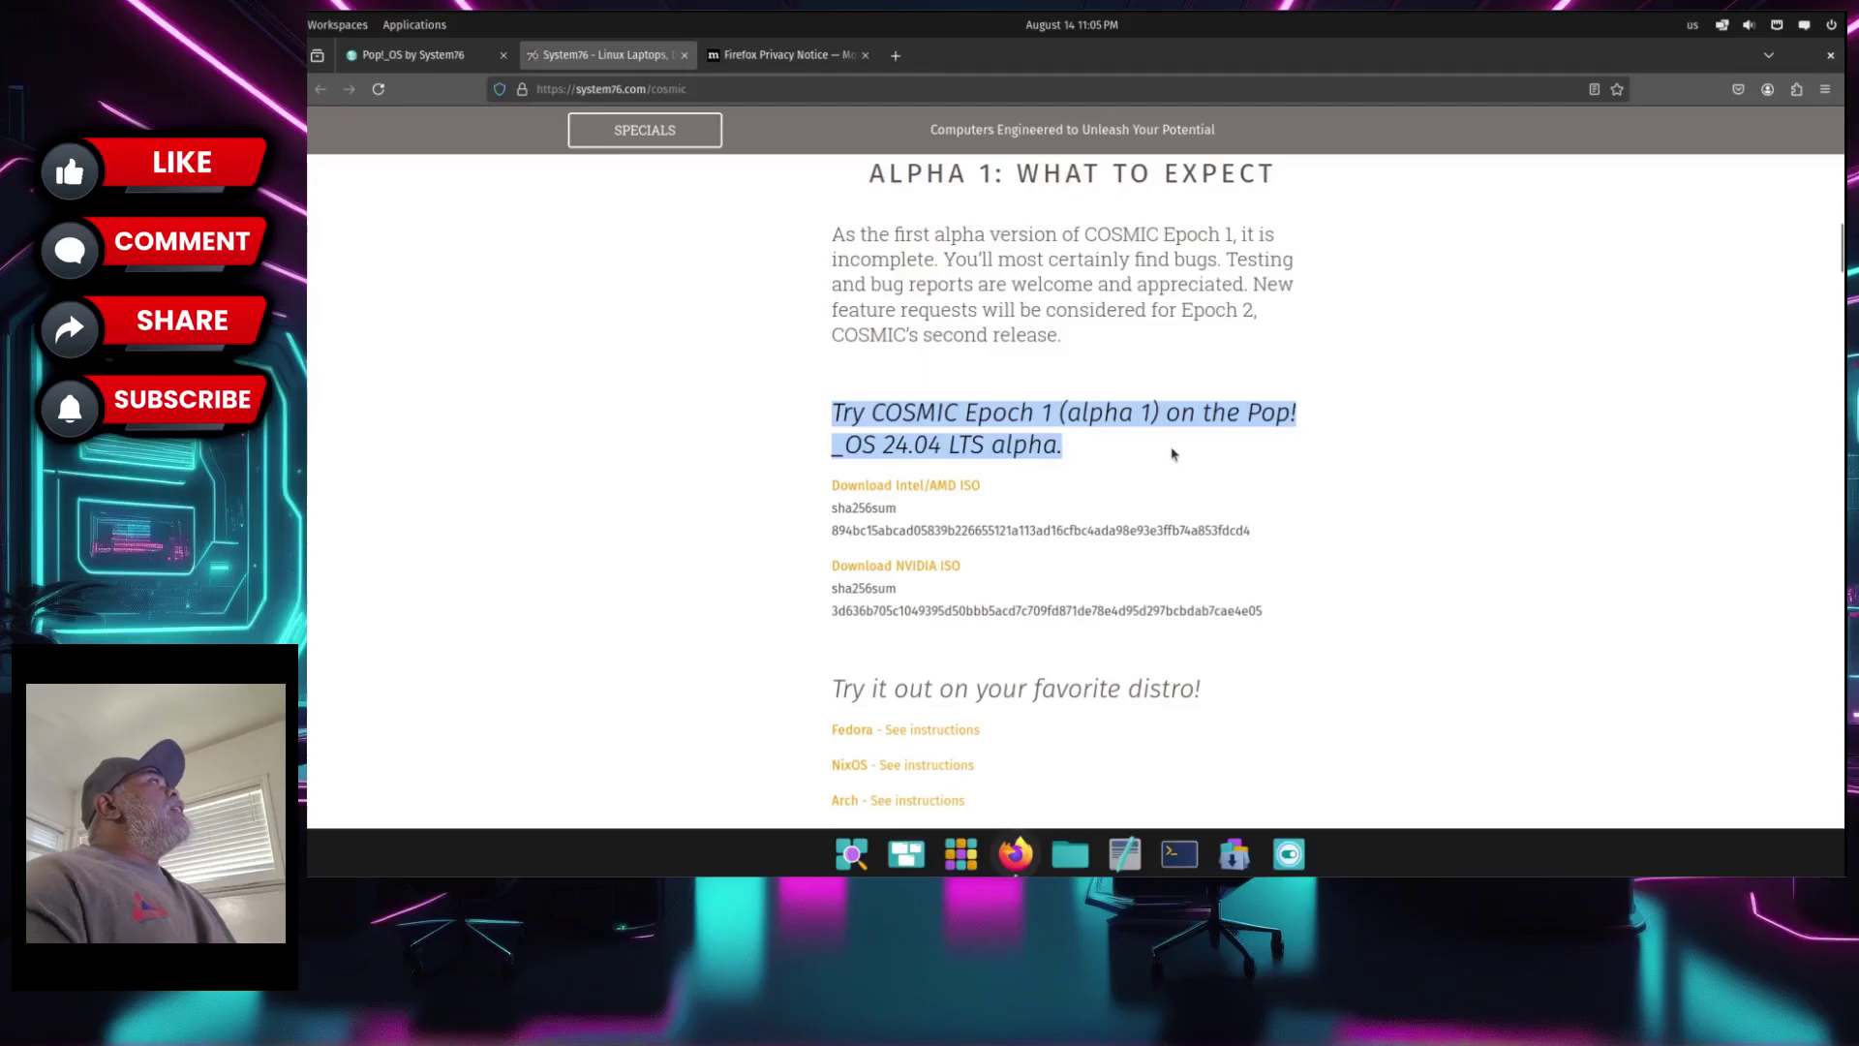
pyautogui.scroll(1, 1140, 457)
pyautogui.scroll(5, 1135, 453)
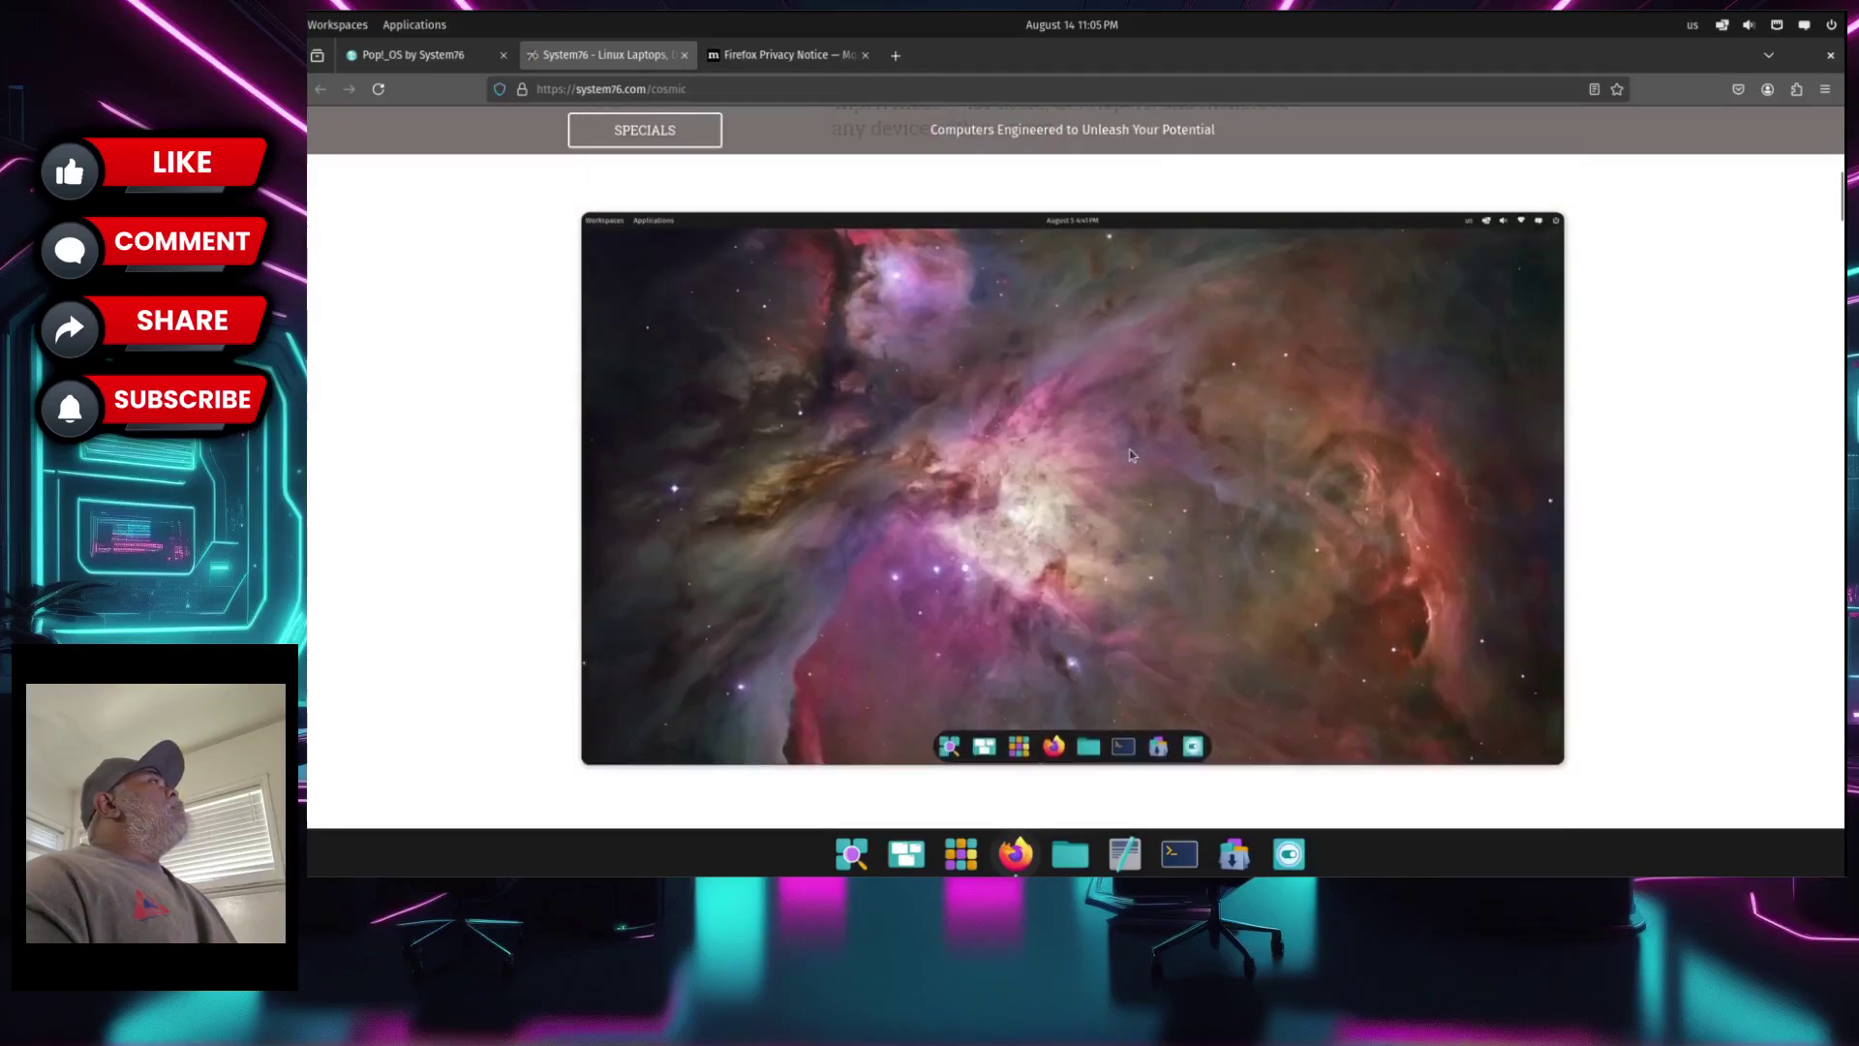
pyautogui.scroll(10, 1131, 455)
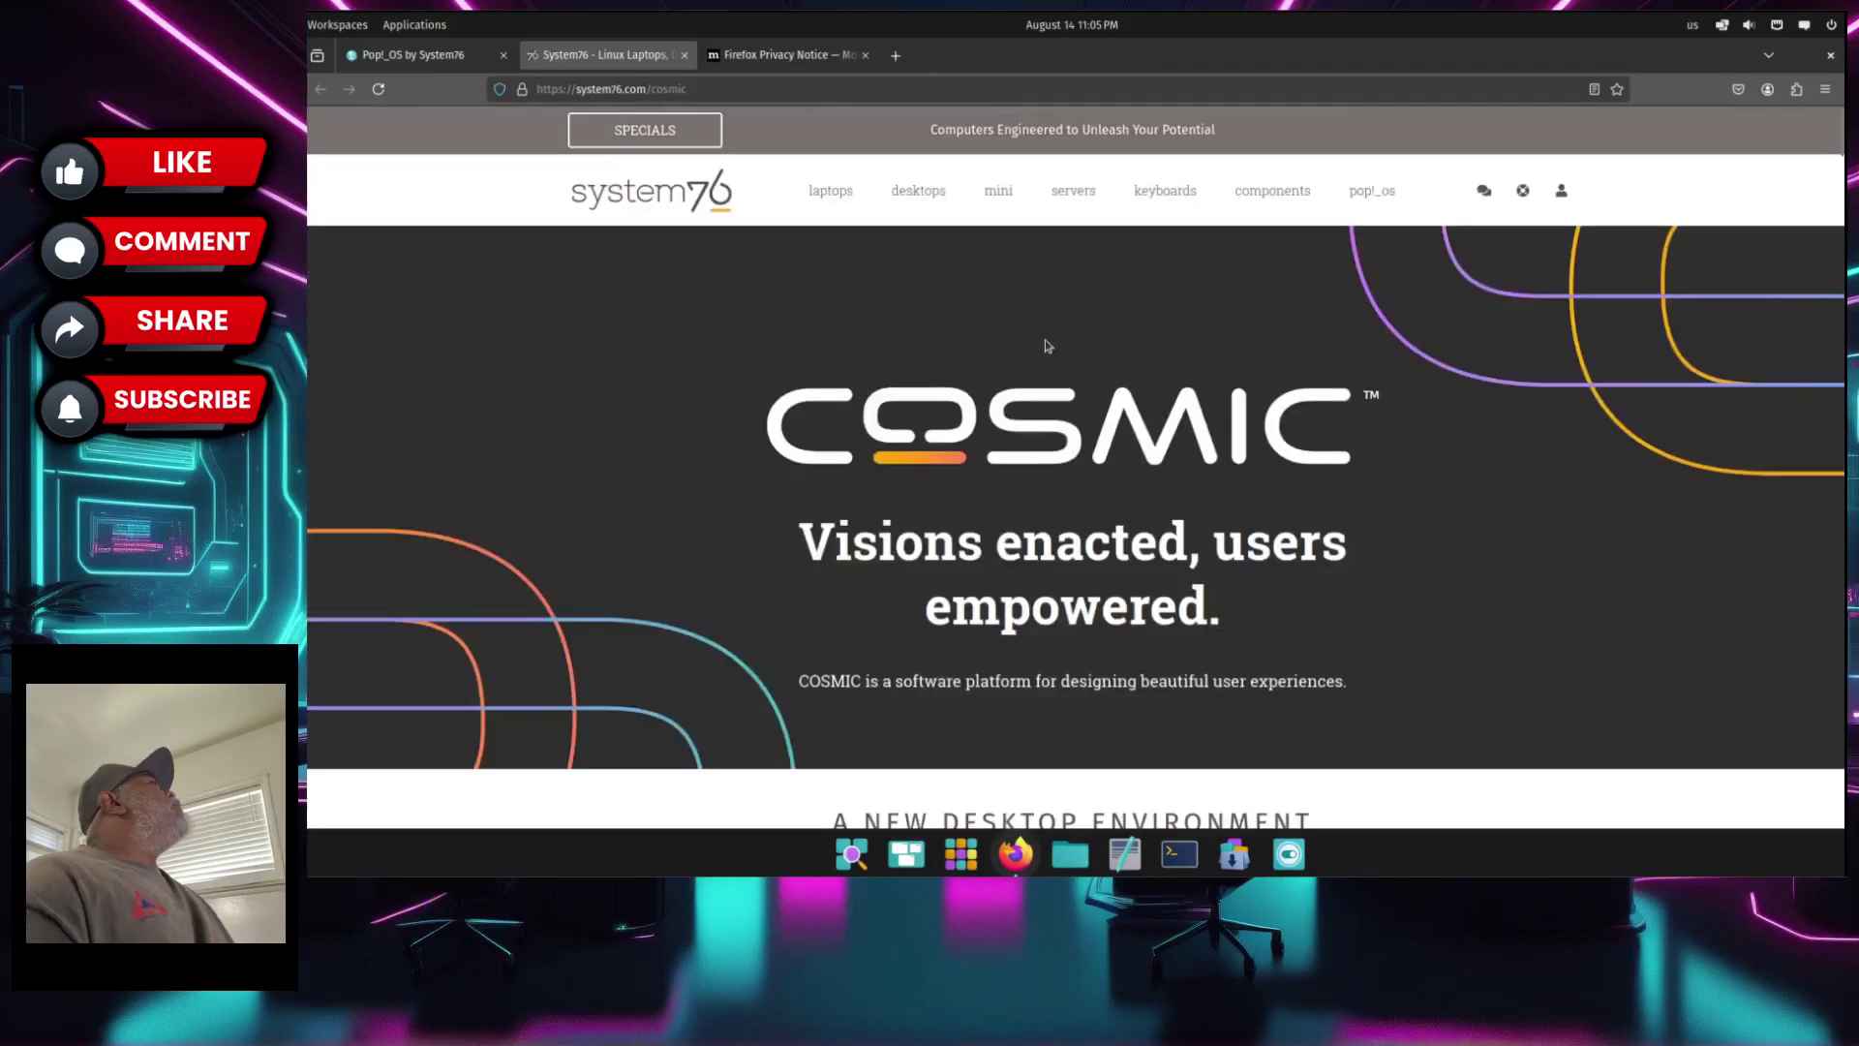
pyautogui.click(1833, 56)
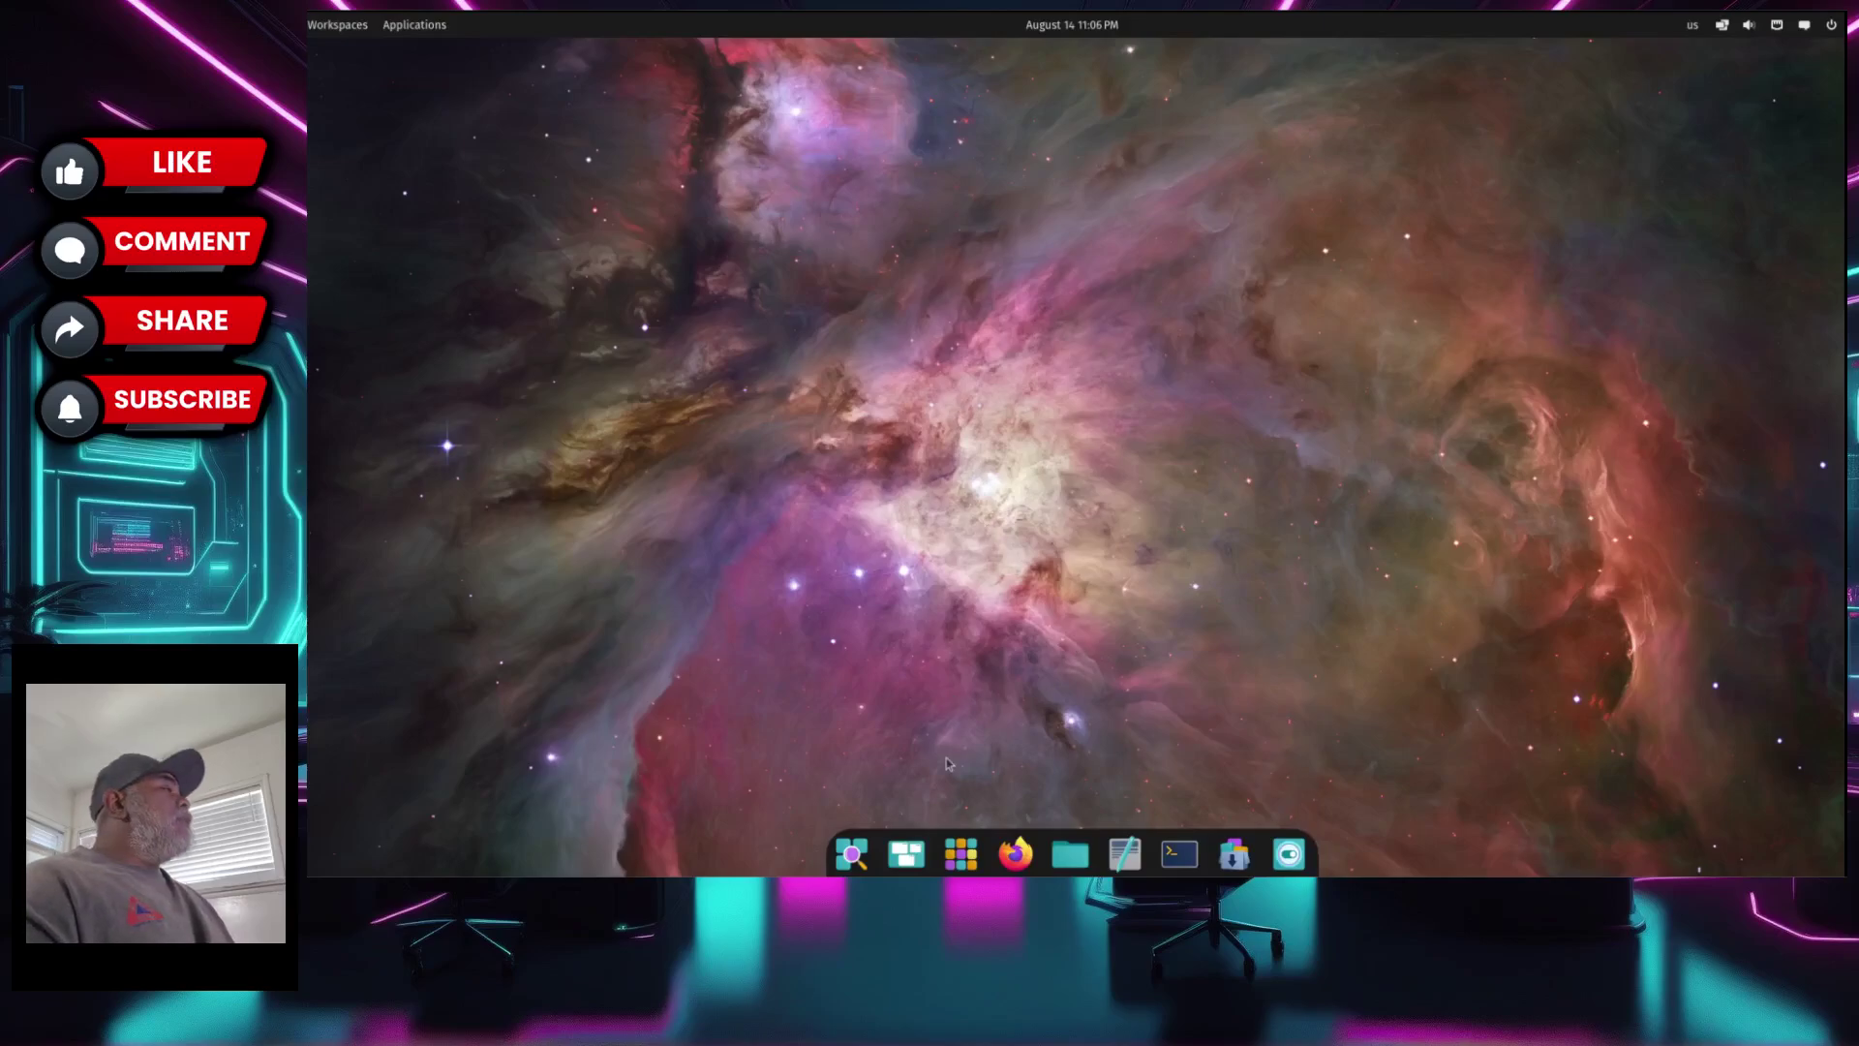
# - Search the application library for "wallpaper" and clear the search text
pyautogui.click(961, 857)
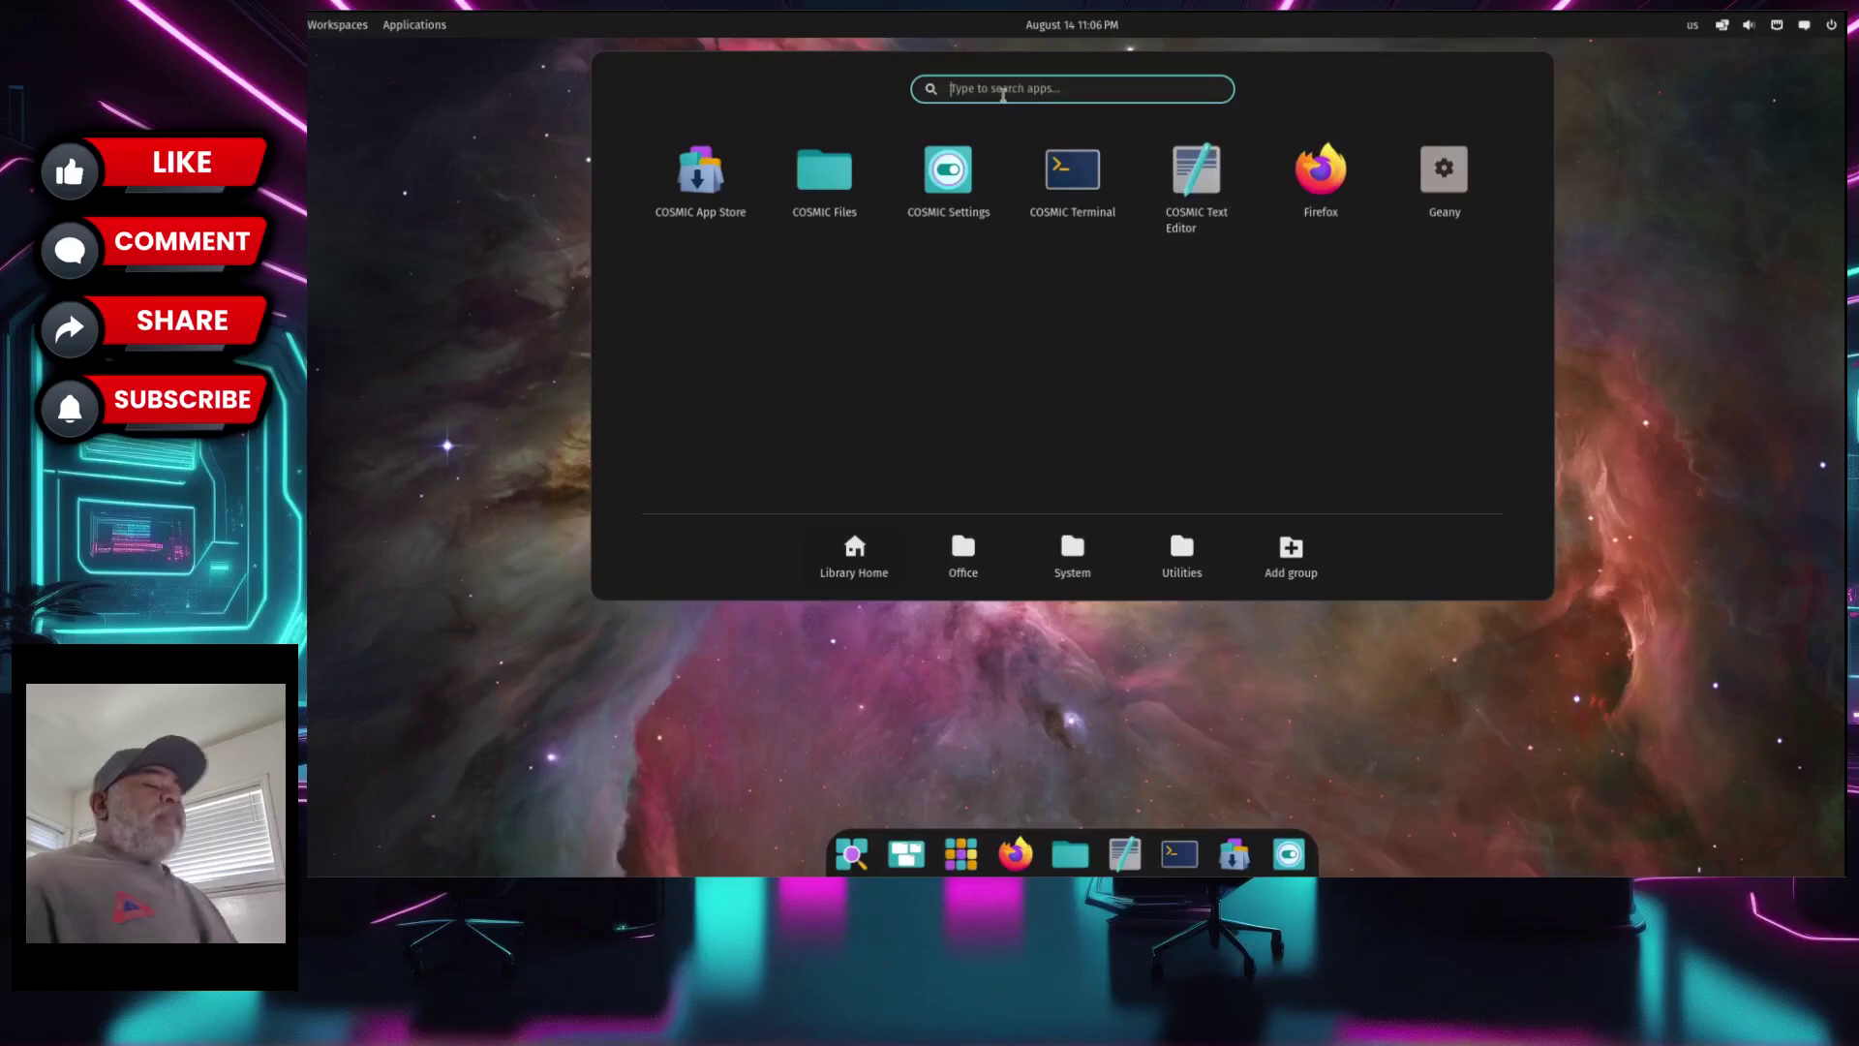
pyautogui.write('wallp')
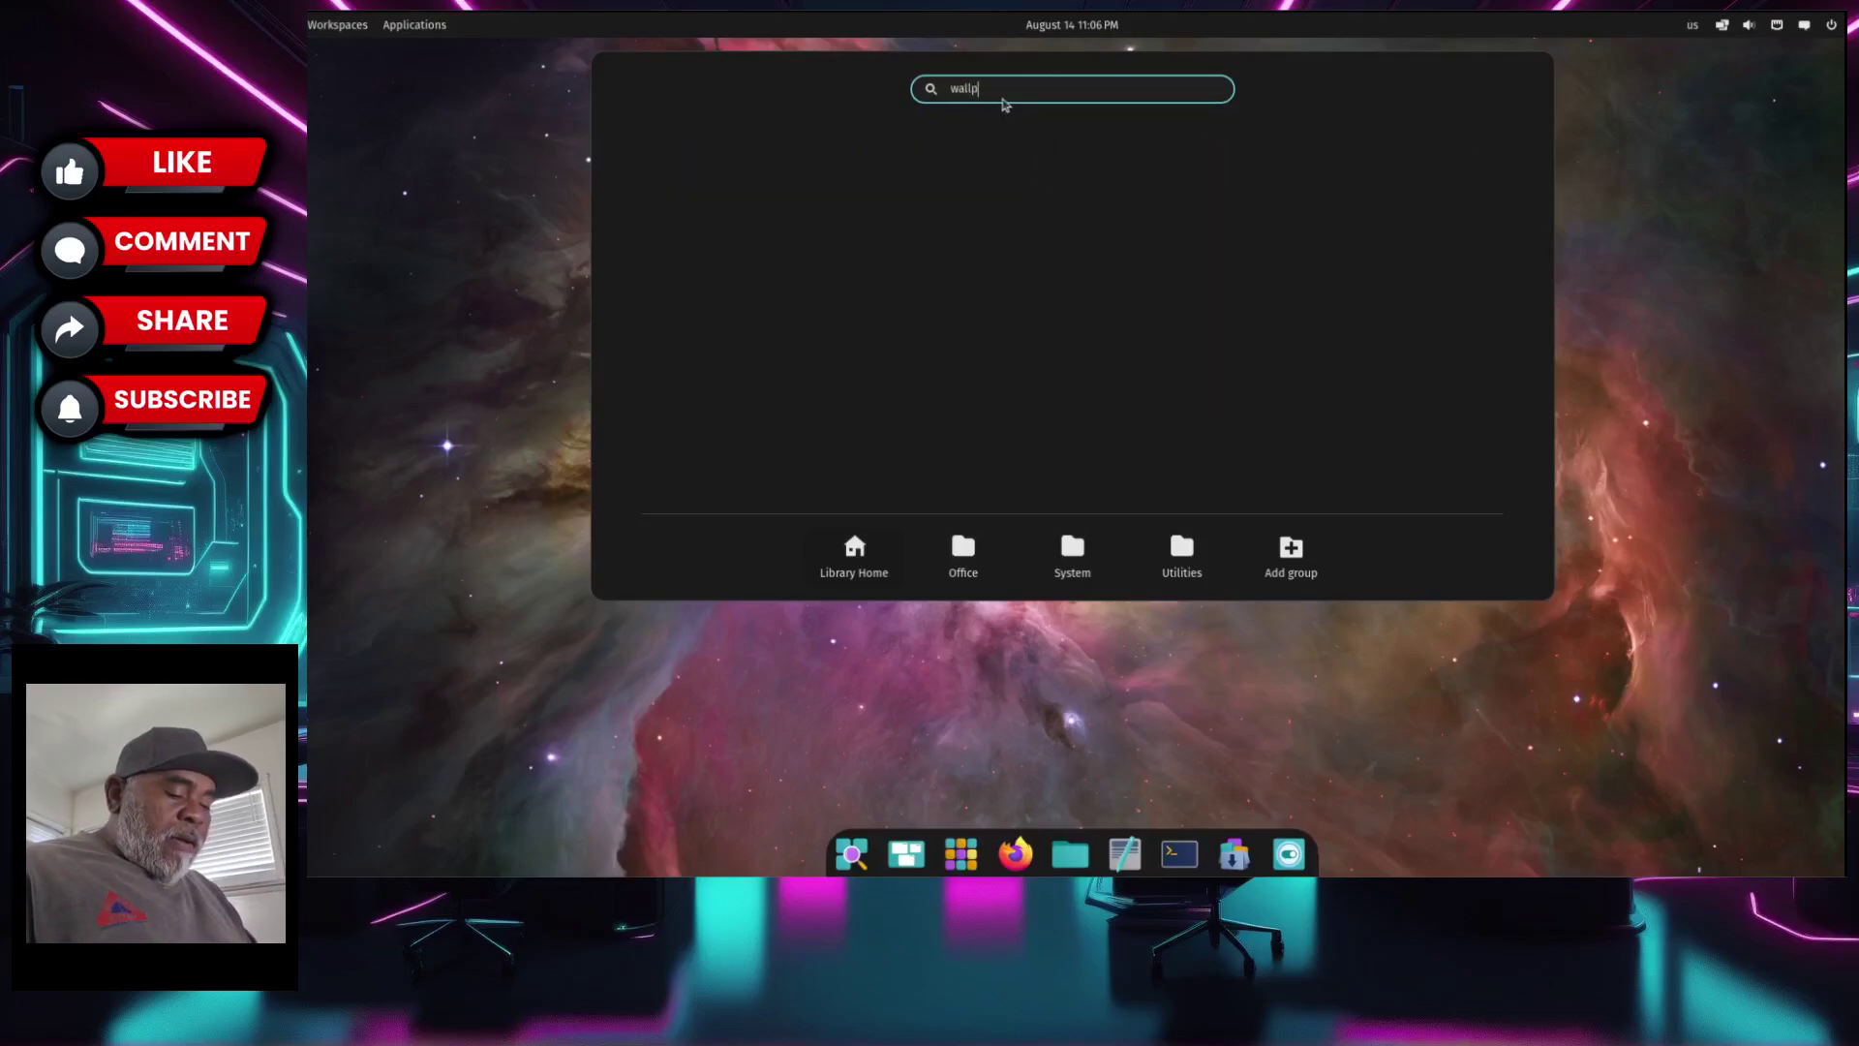
pyautogui.write('aper')
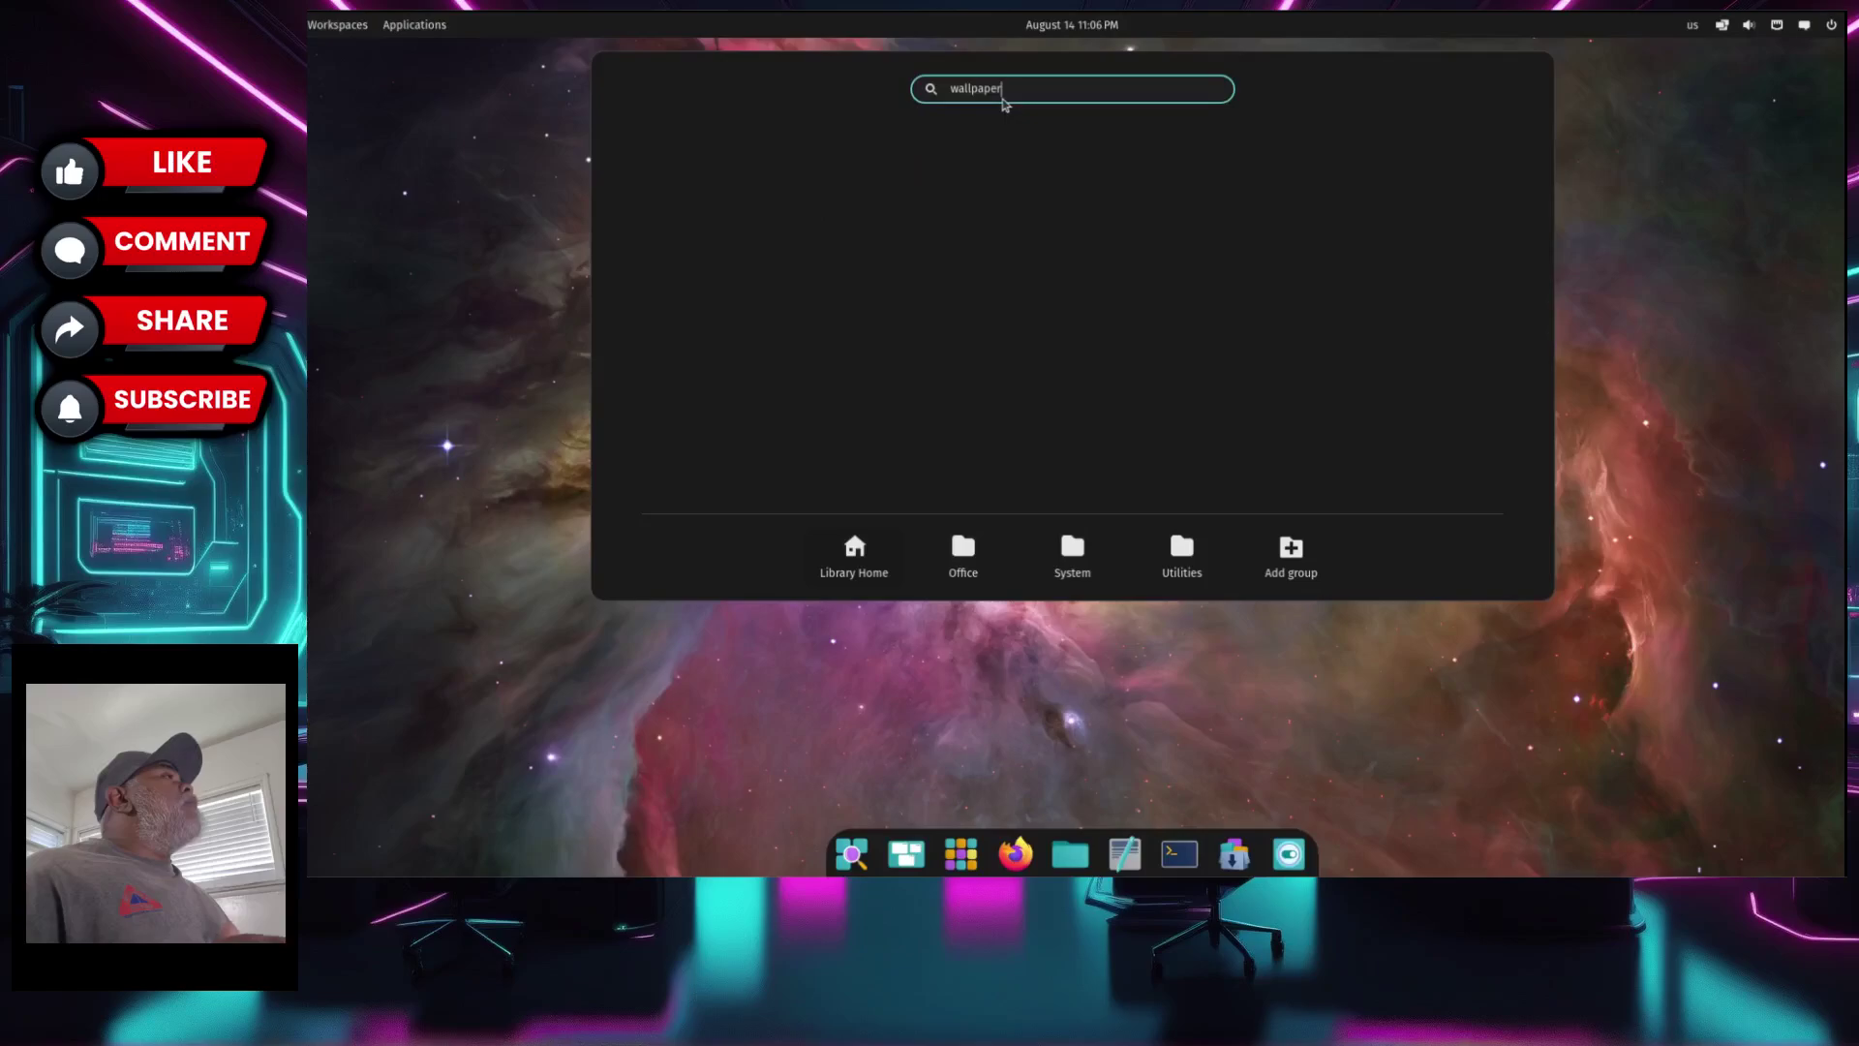
pyautogui.press('BackSpace')
pyautogui.press('BackSpace')
pyautogui.press('BackSpace')
pyautogui.press('BackSpace')
pyautogui.press('BackSpace')
pyautogui.press('BackSpace')
pyautogui.press('BackSpace')
pyautogui.press('BackSpace')
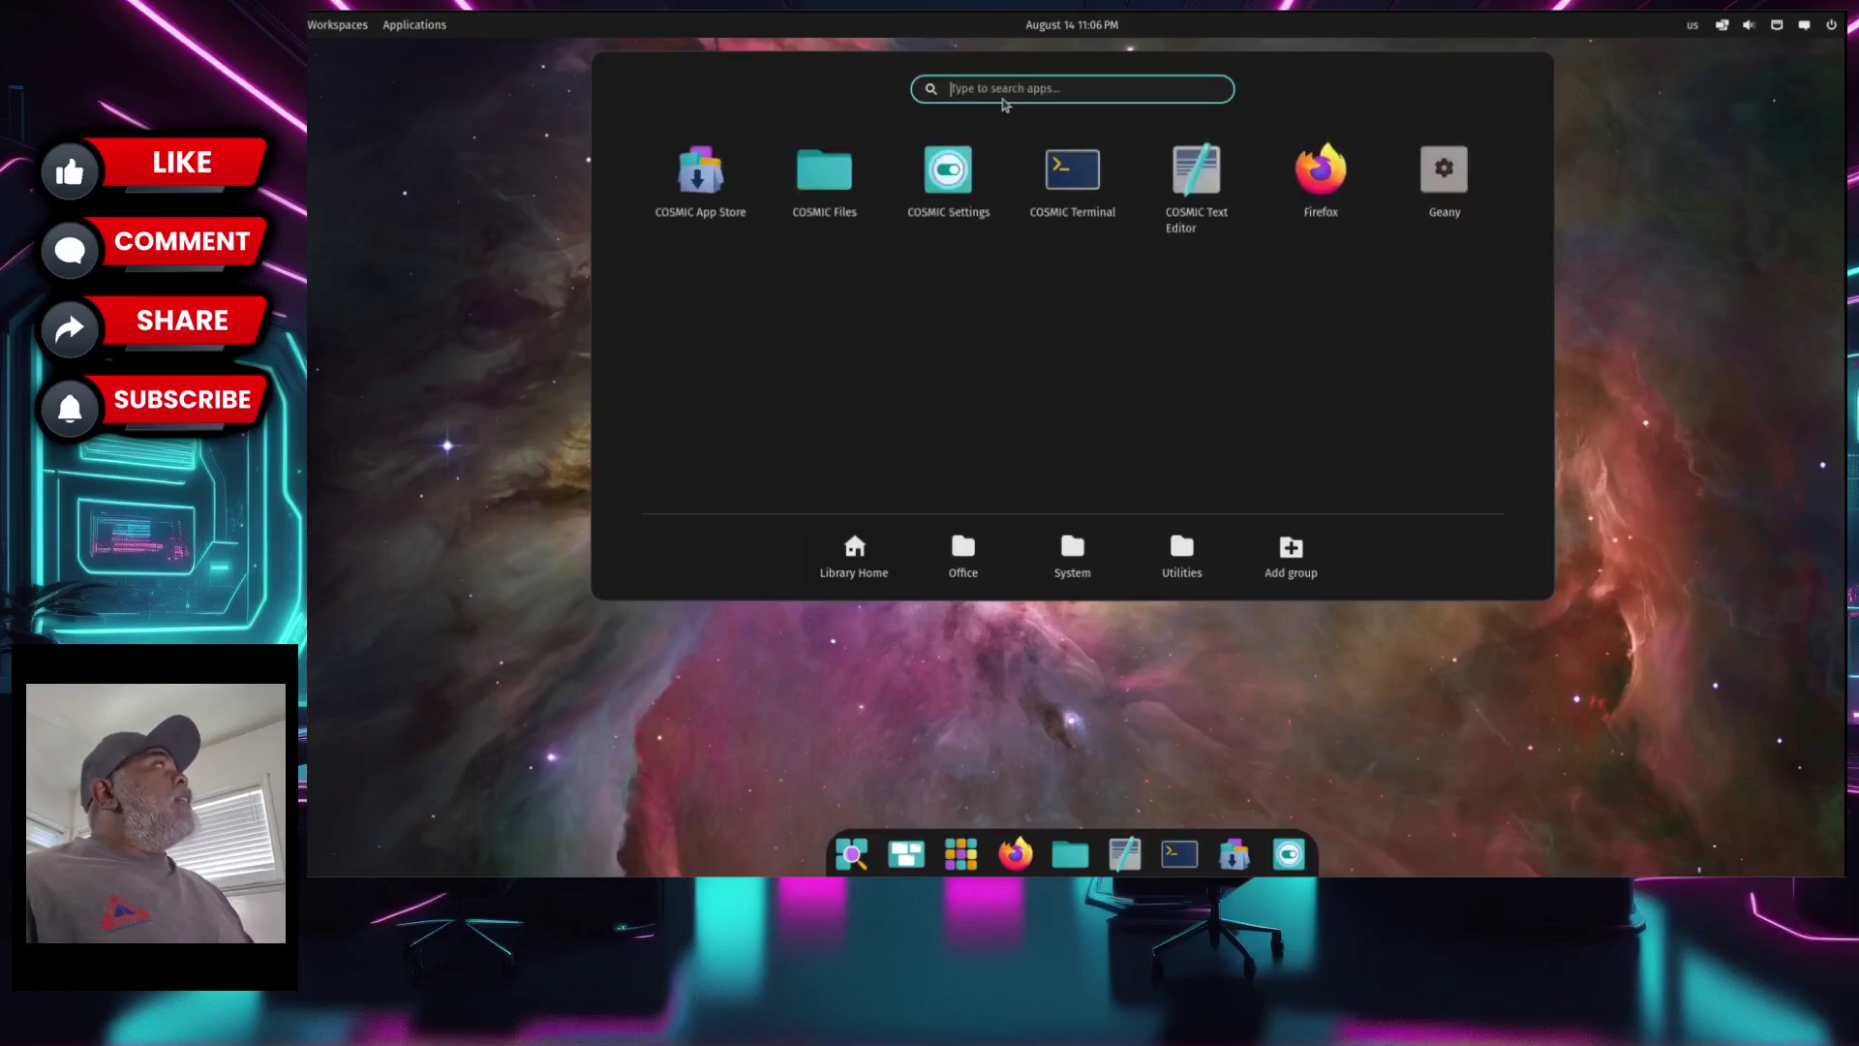
# - Search the application library for "settings", launch COSMIC Settings and open the Desktop wallpaper options
pyautogui.write('se')
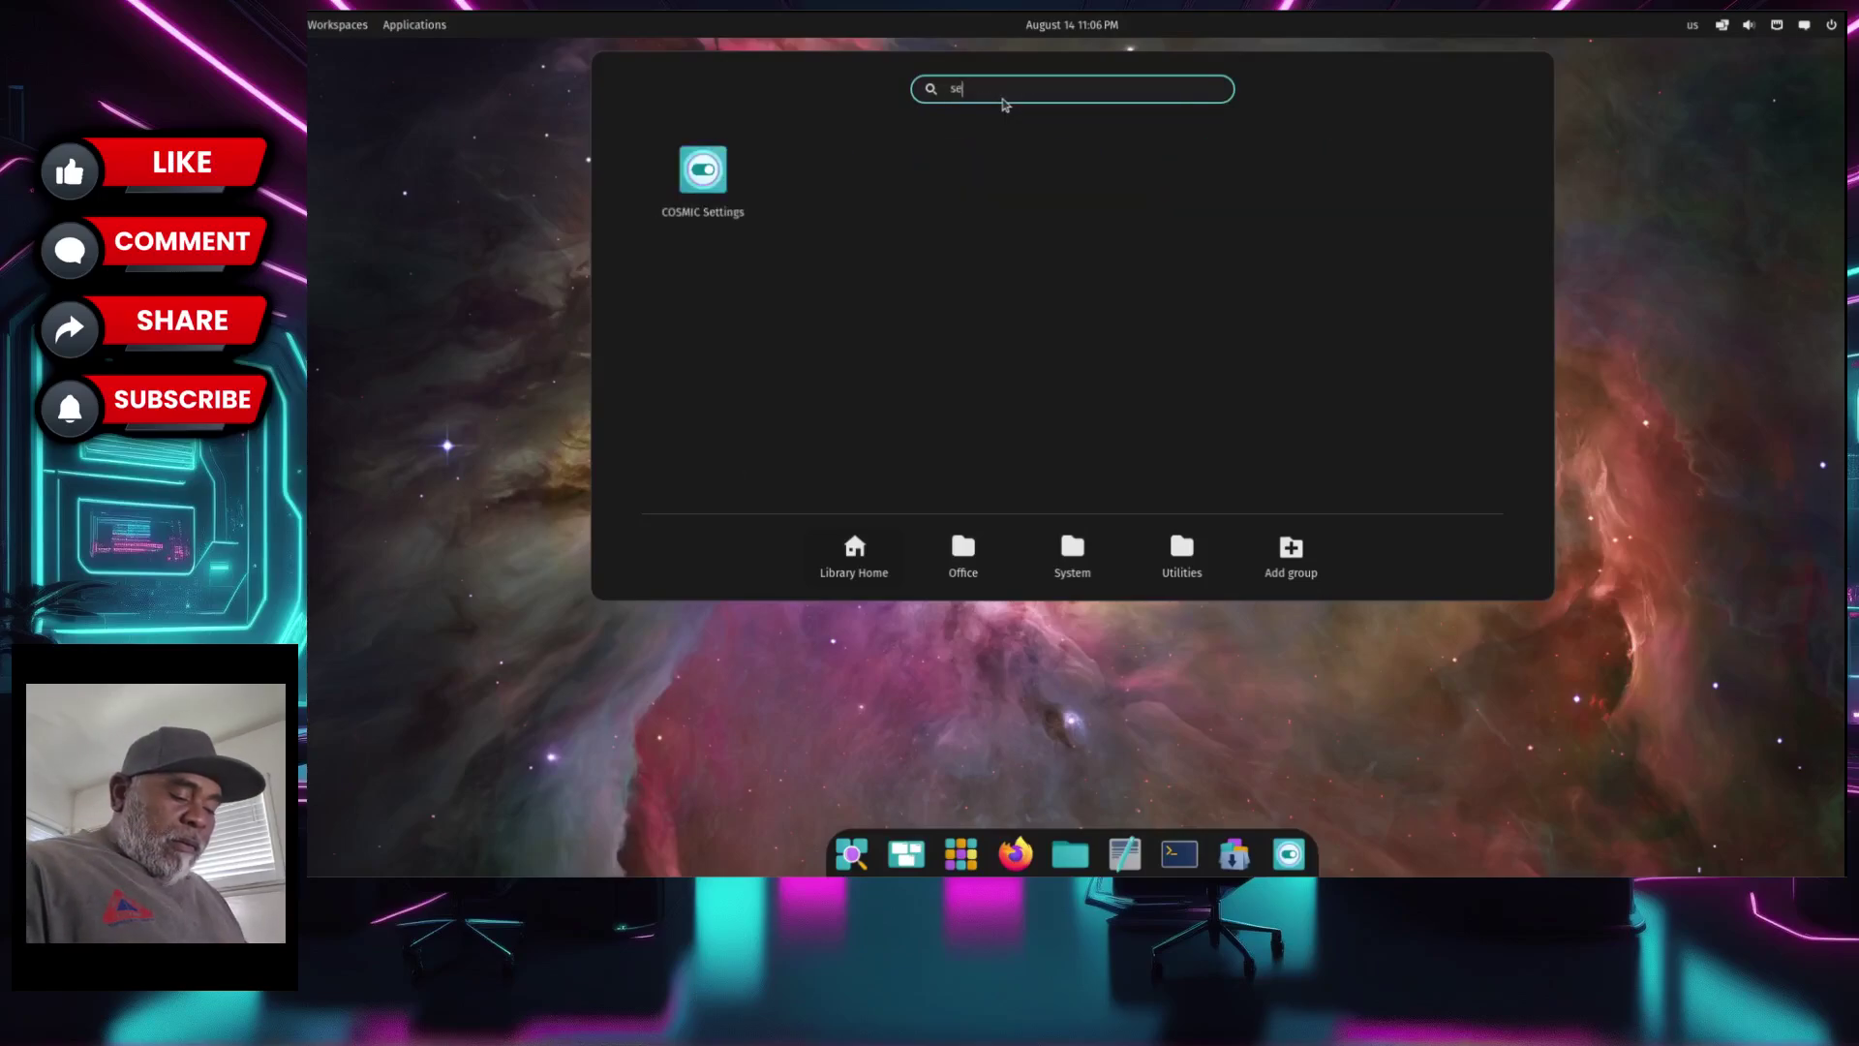
pyautogui.write('ttings')
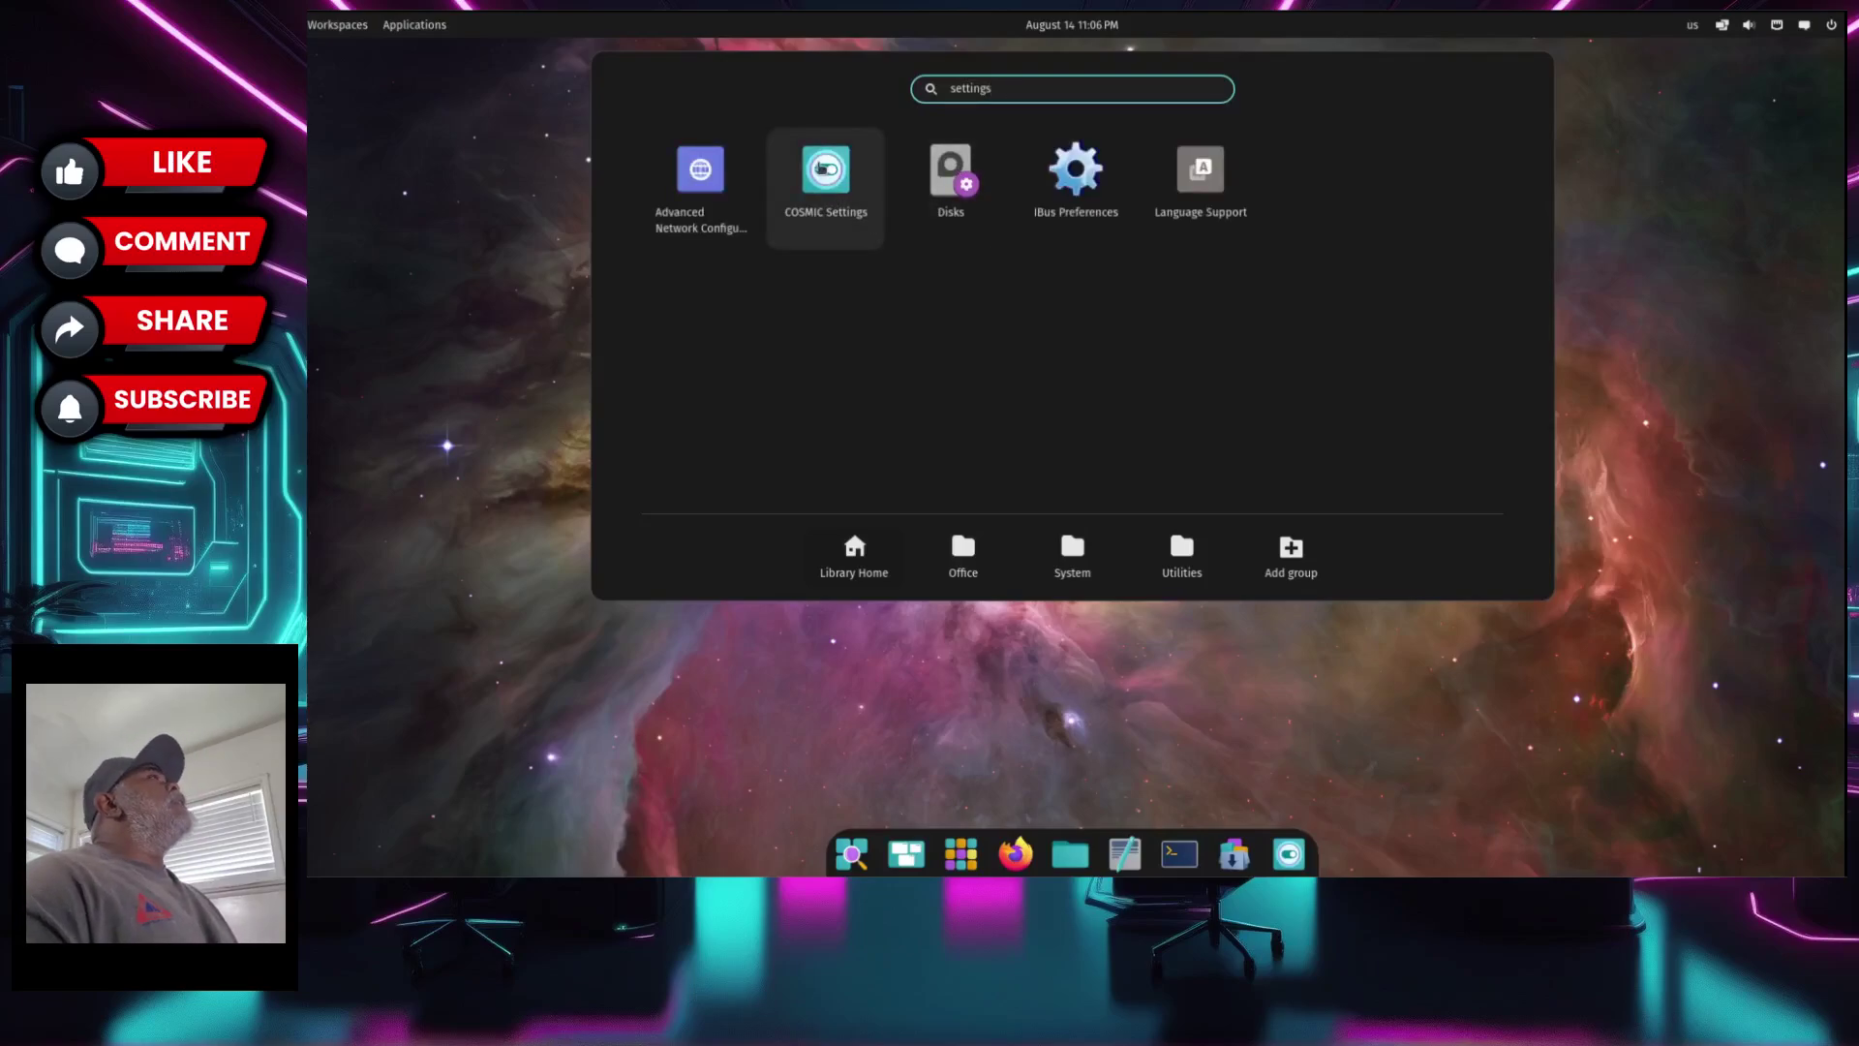
pyautogui.click(821, 168)
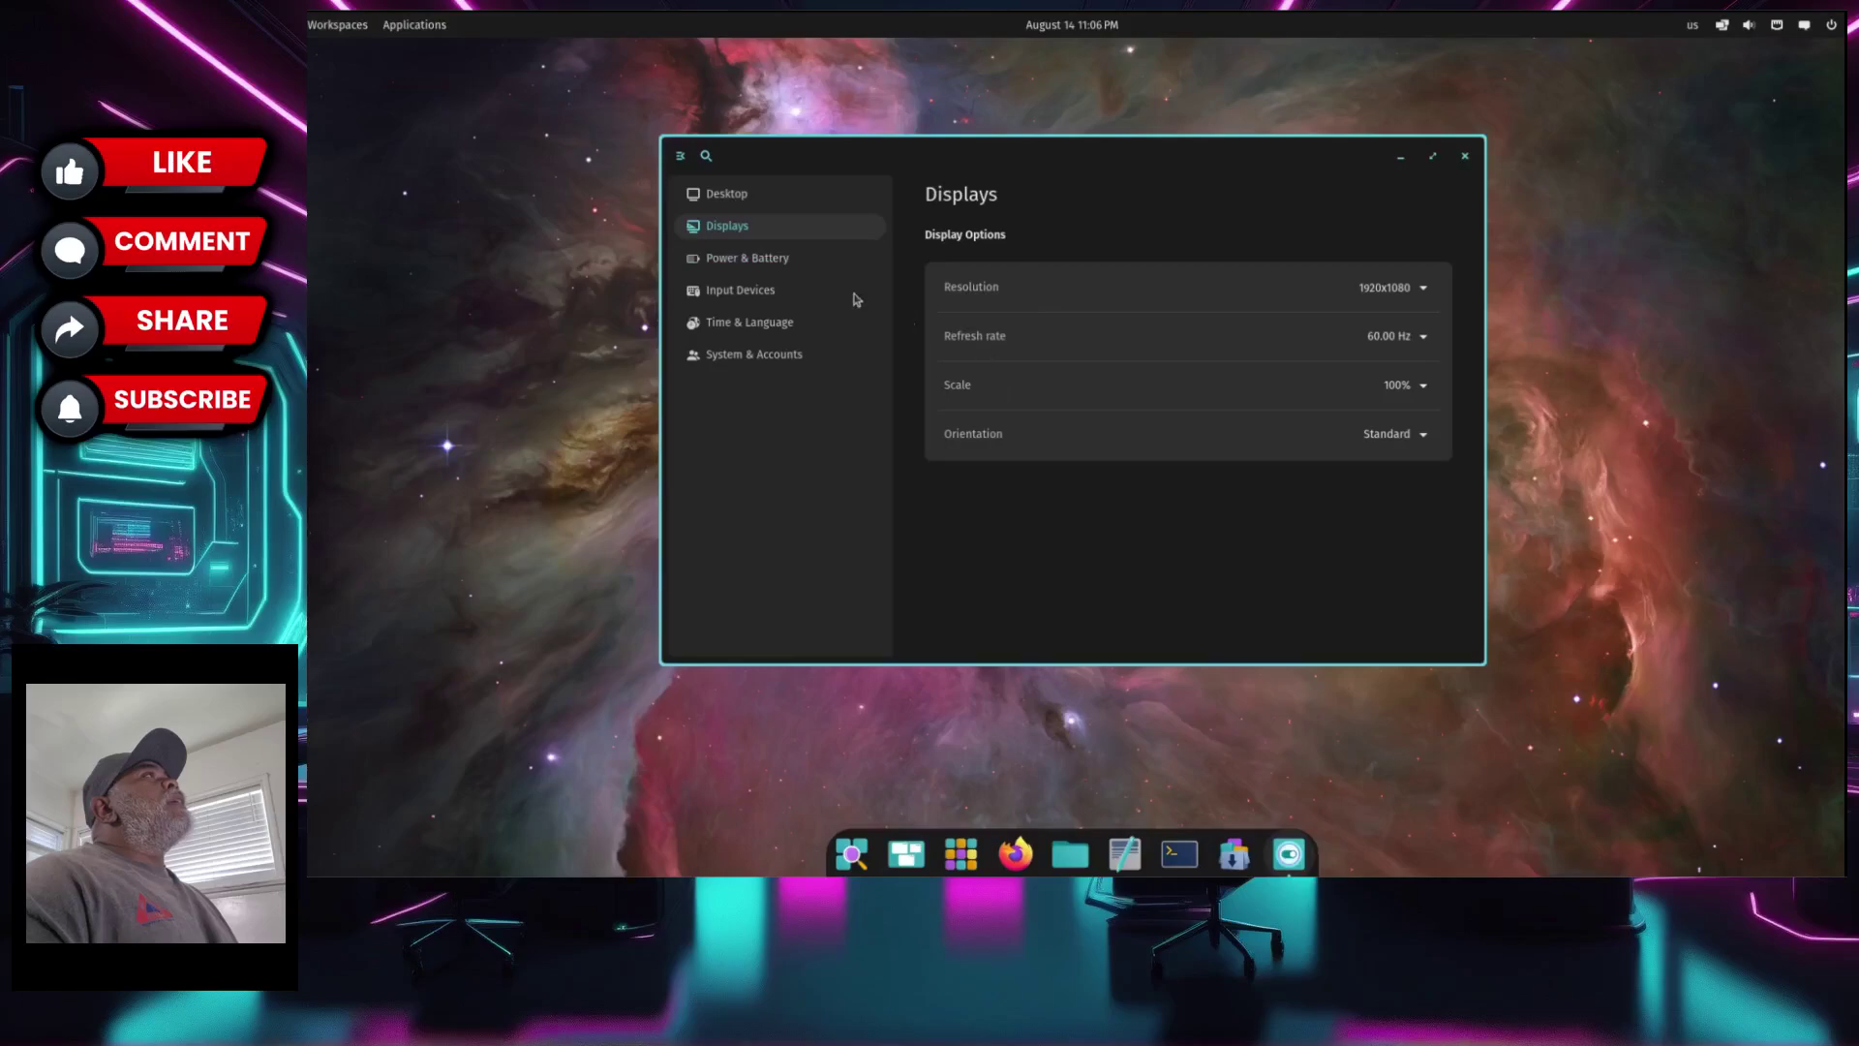
pyautogui.click(724, 196)
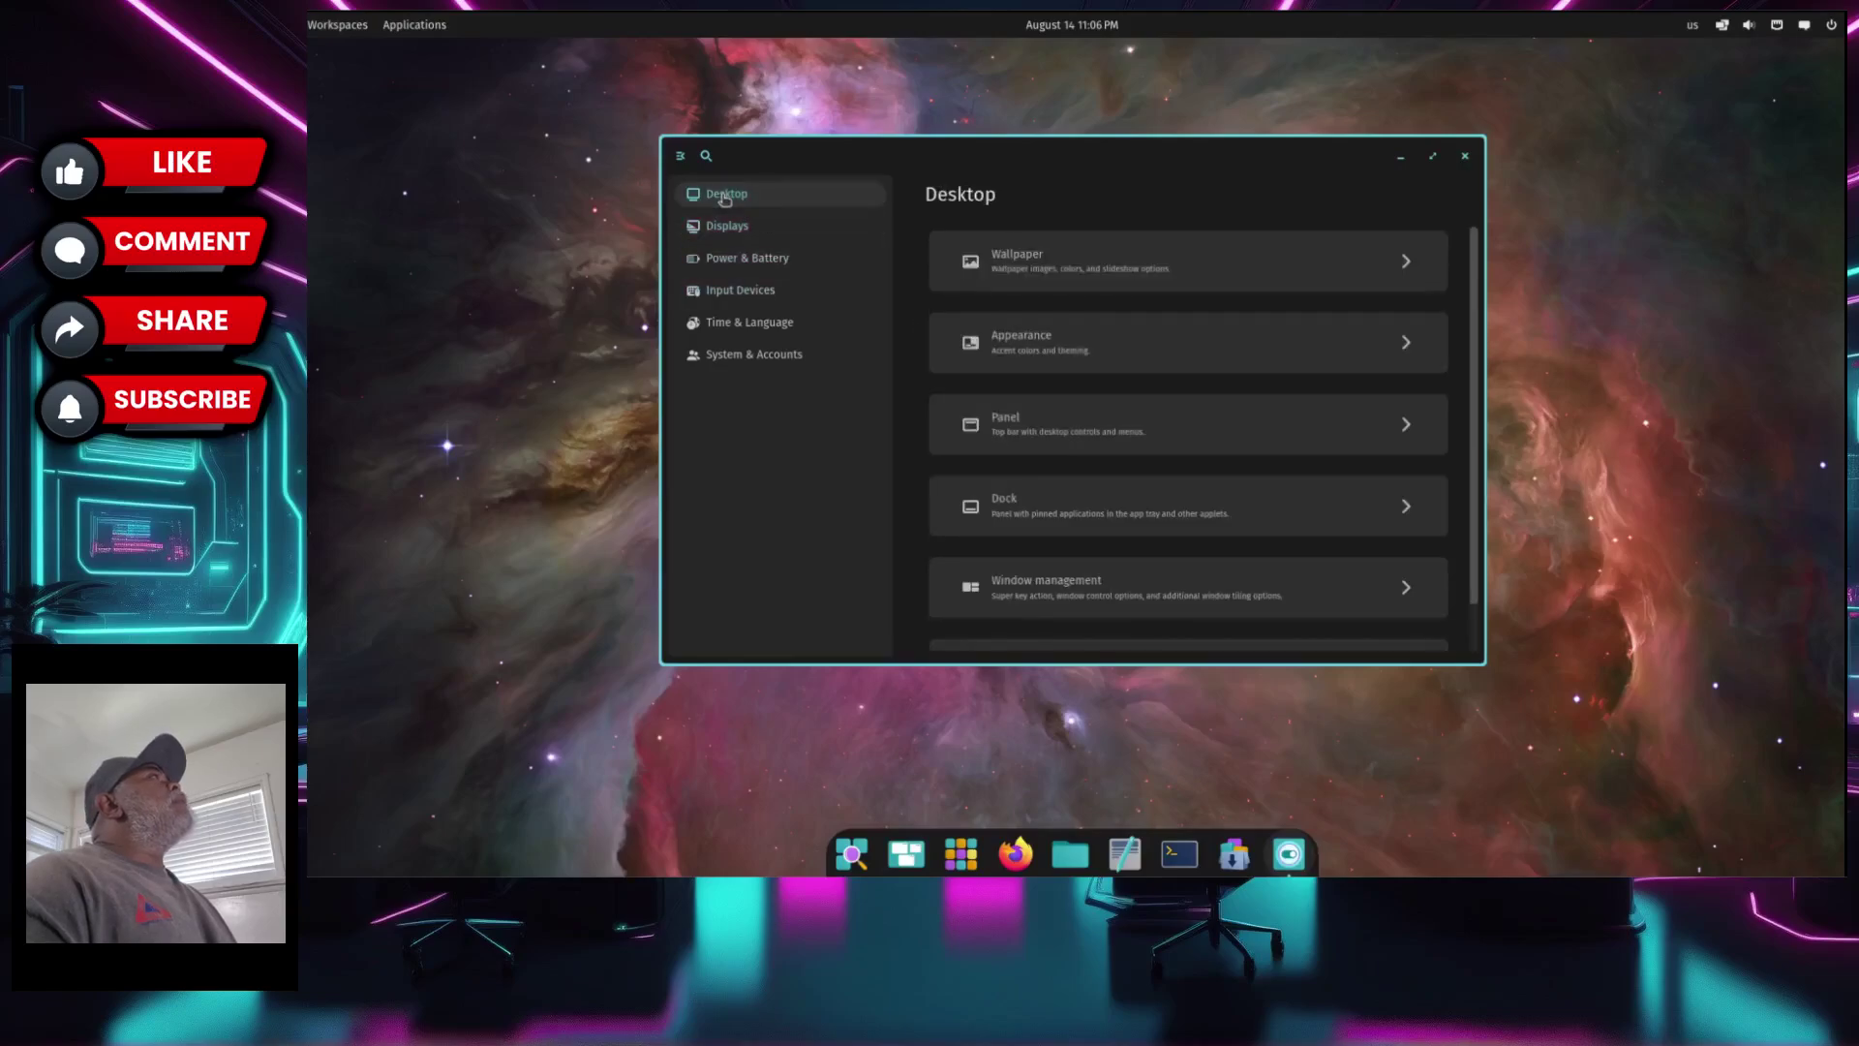
pyautogui.click(1236, 269)
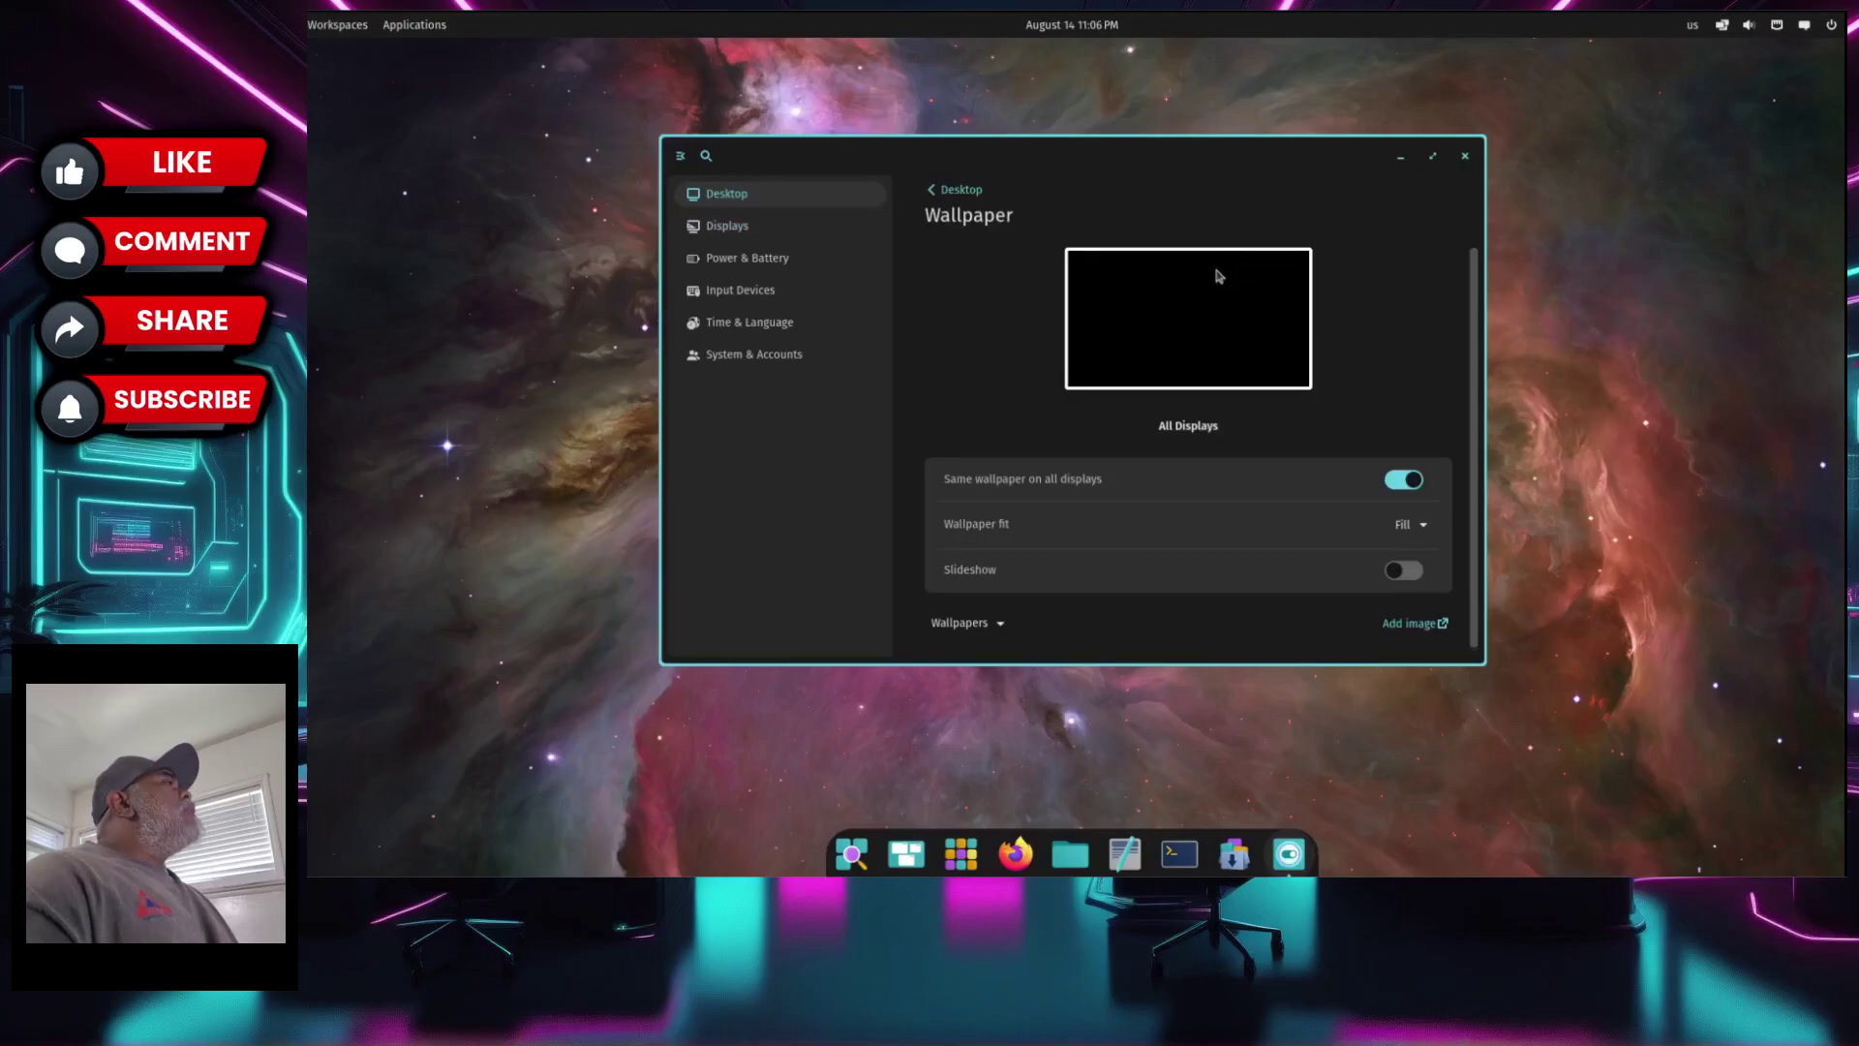
# - Try the orange planet surface, moons and blue starfield wallpapers, and apply the red and brown nebula wallpaper
pyautogui.scroll(-2, 1179, 378)
pyautogui.scroll(-5, 1182, 387)
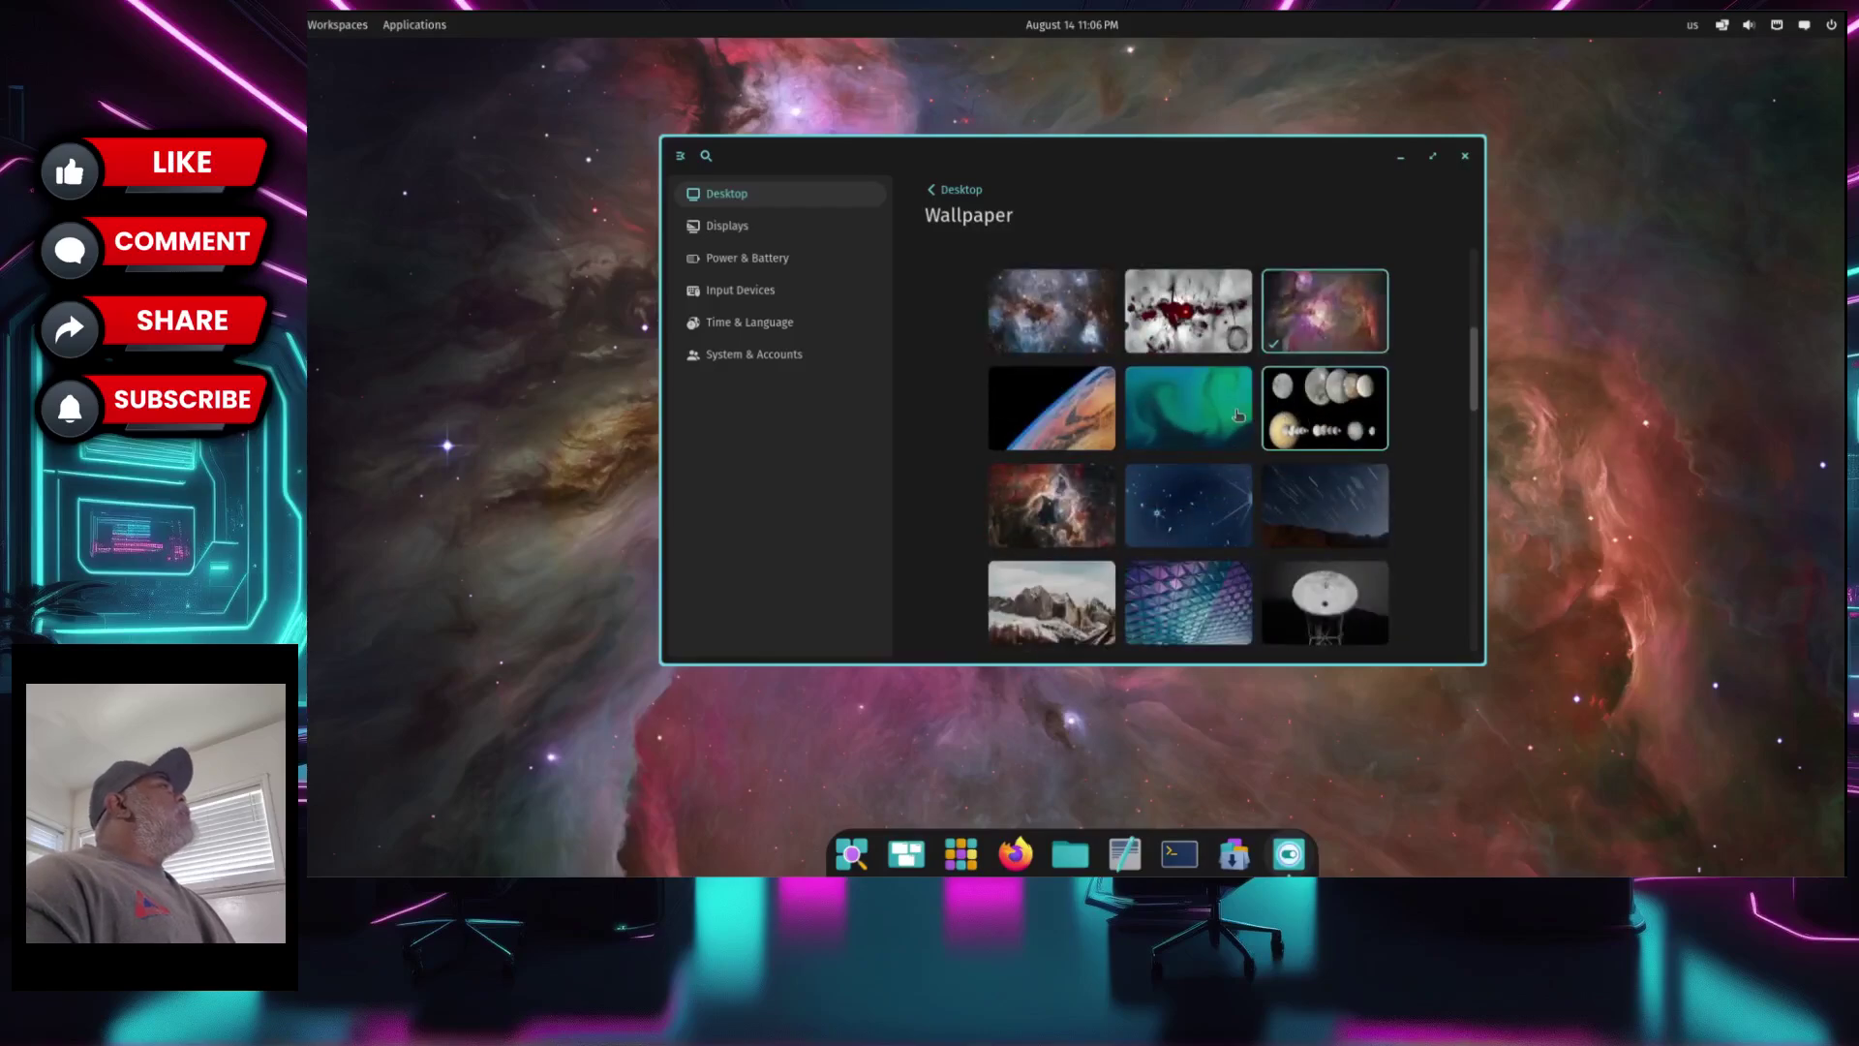
pyautogui.click(1034, 419)
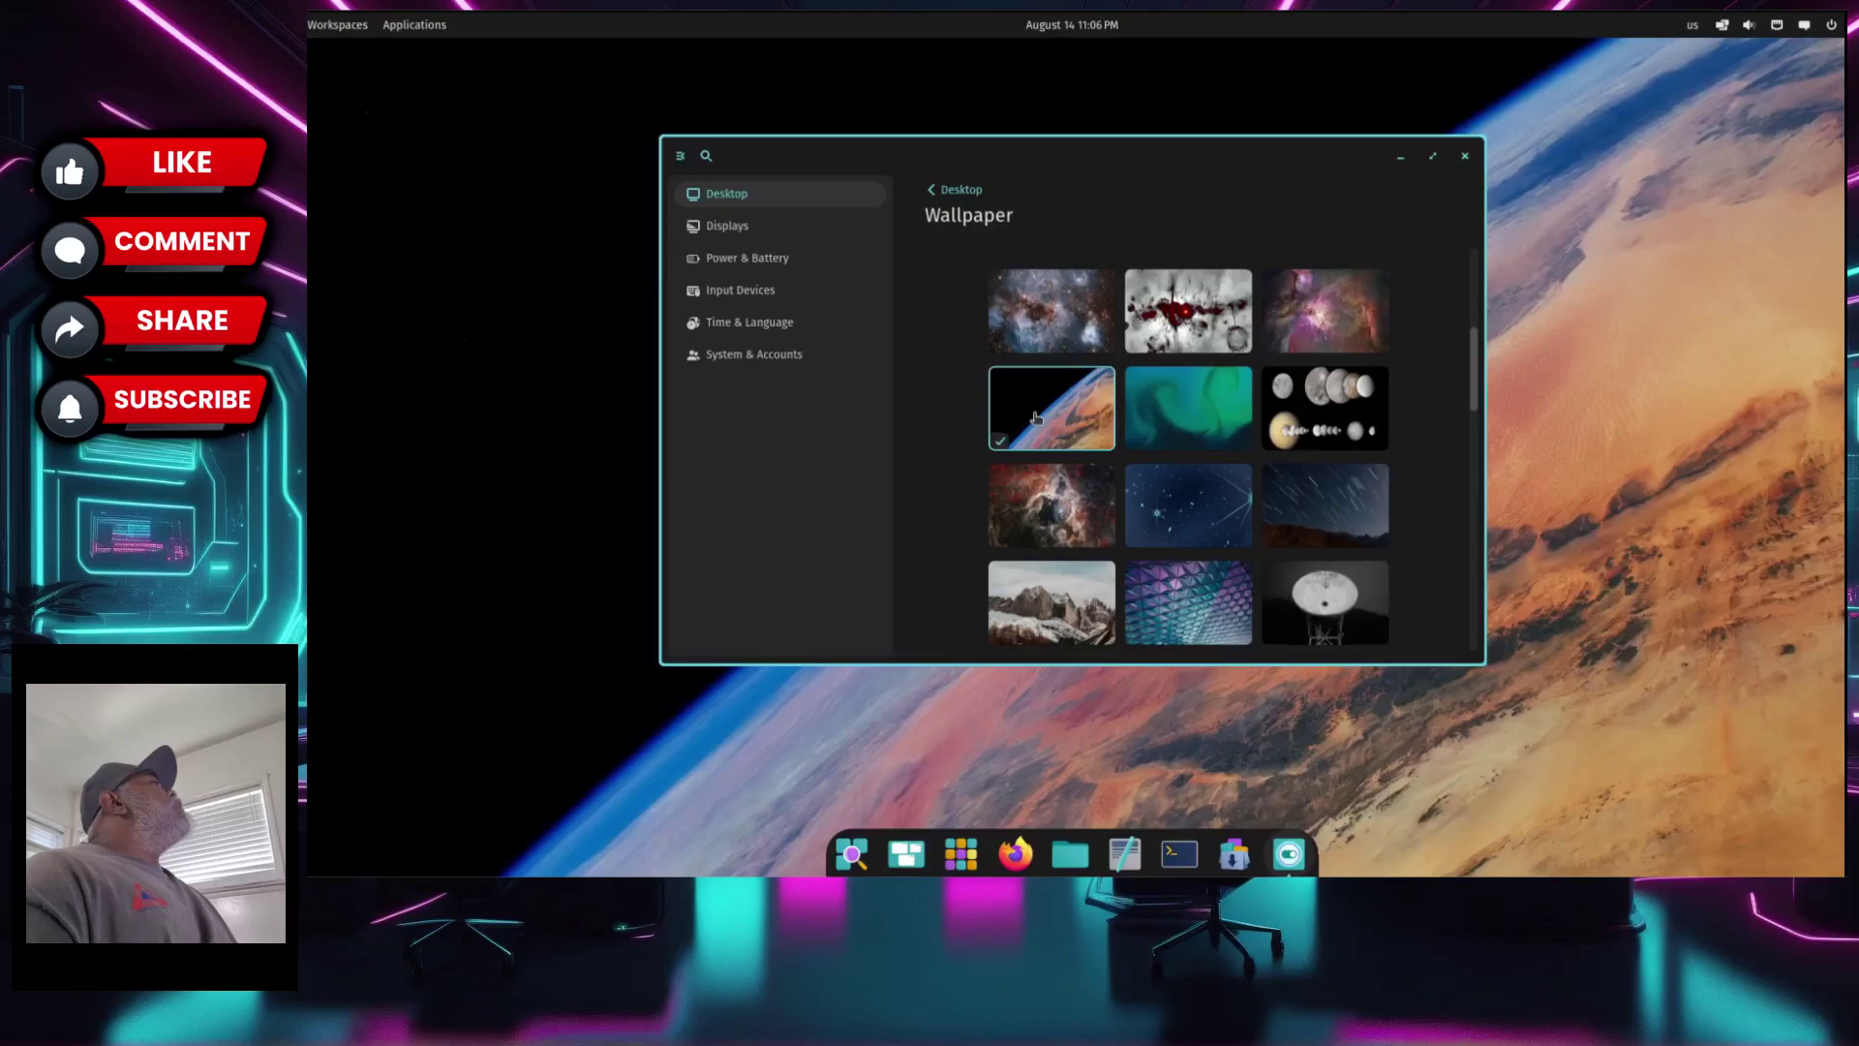
pyautogui.click(1340, 400)
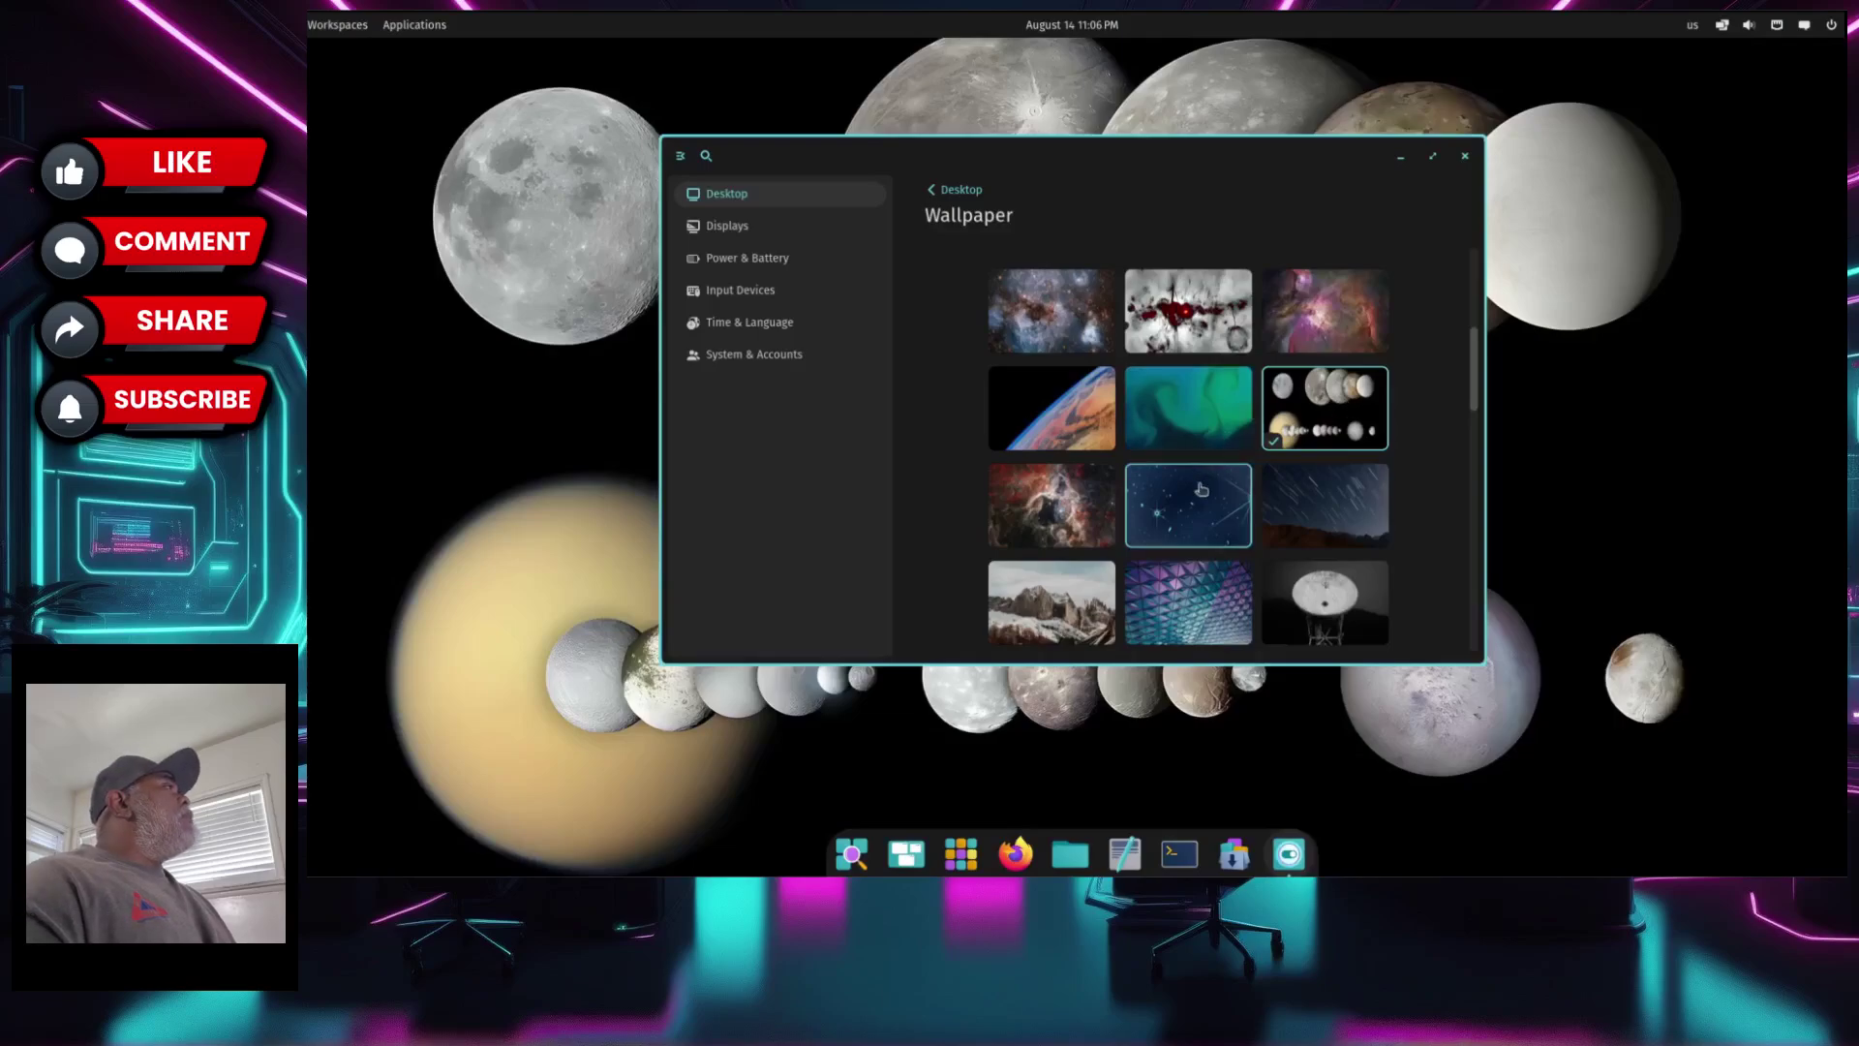
pyautogui.click(1180, 520)
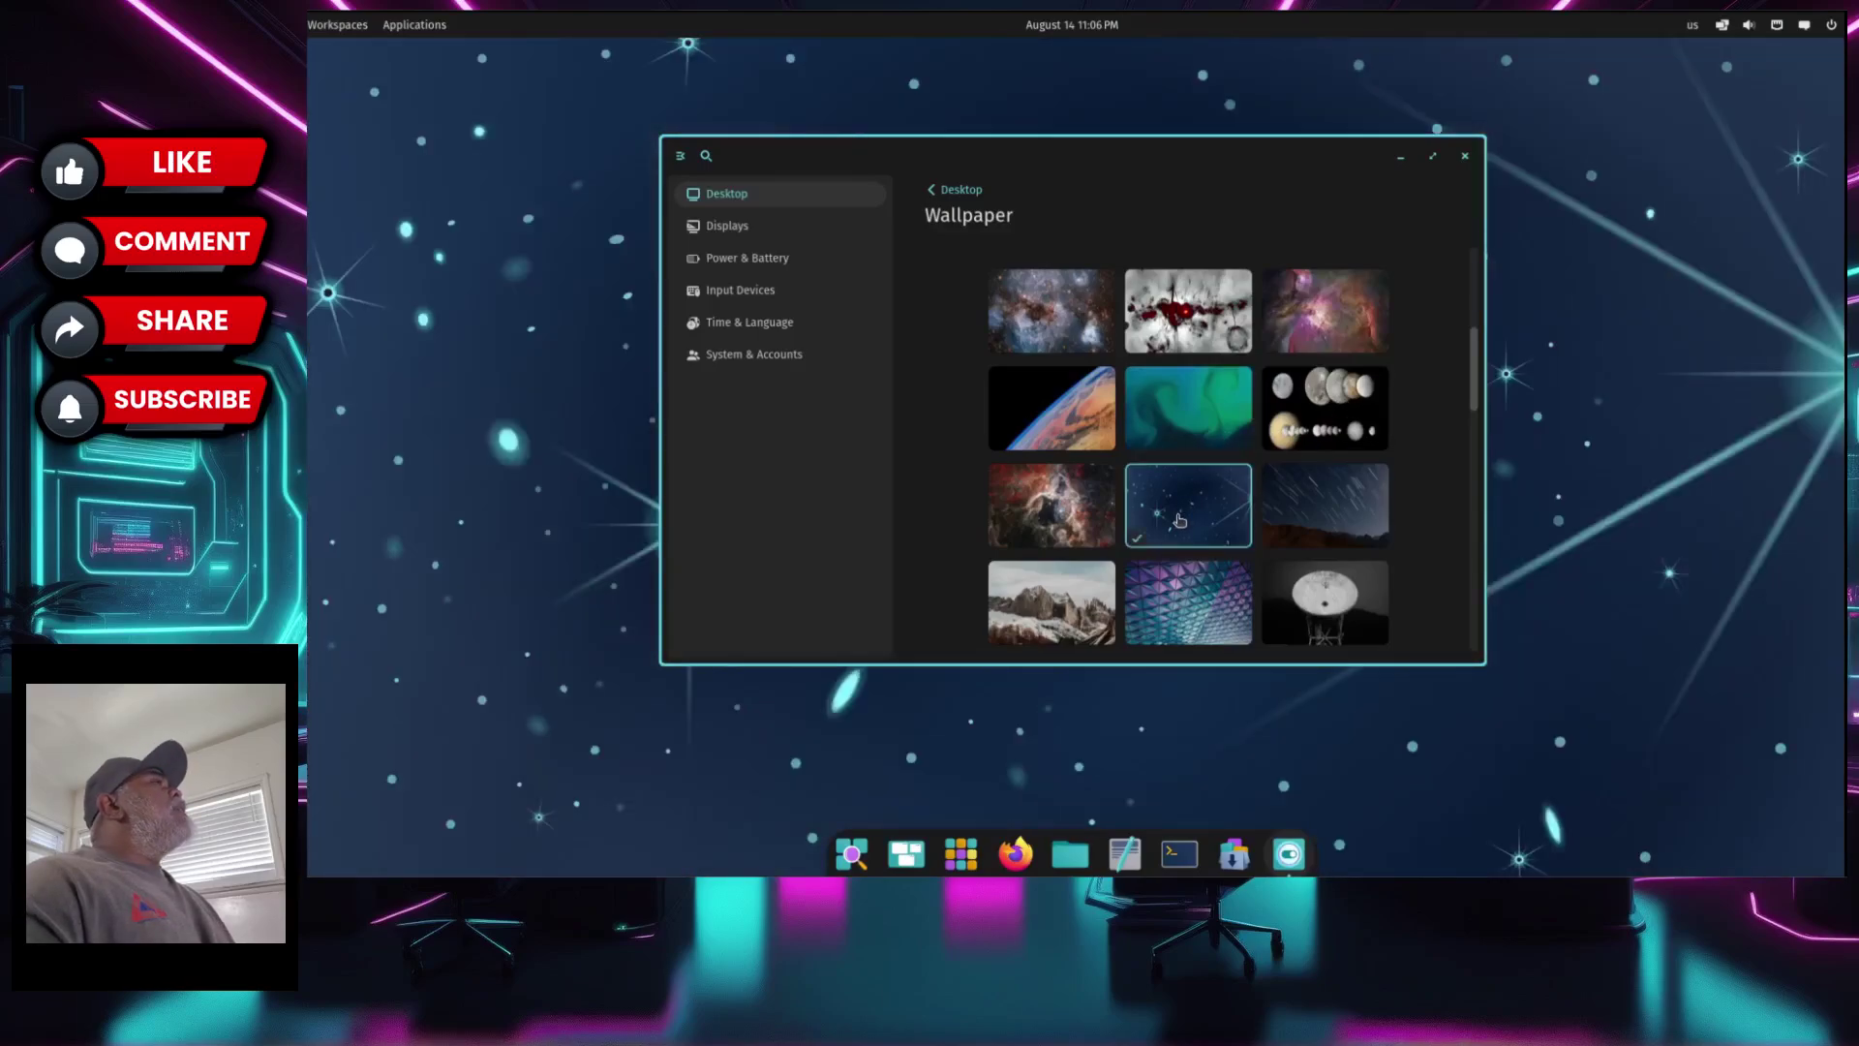
pyautogui.click(1025, 511)
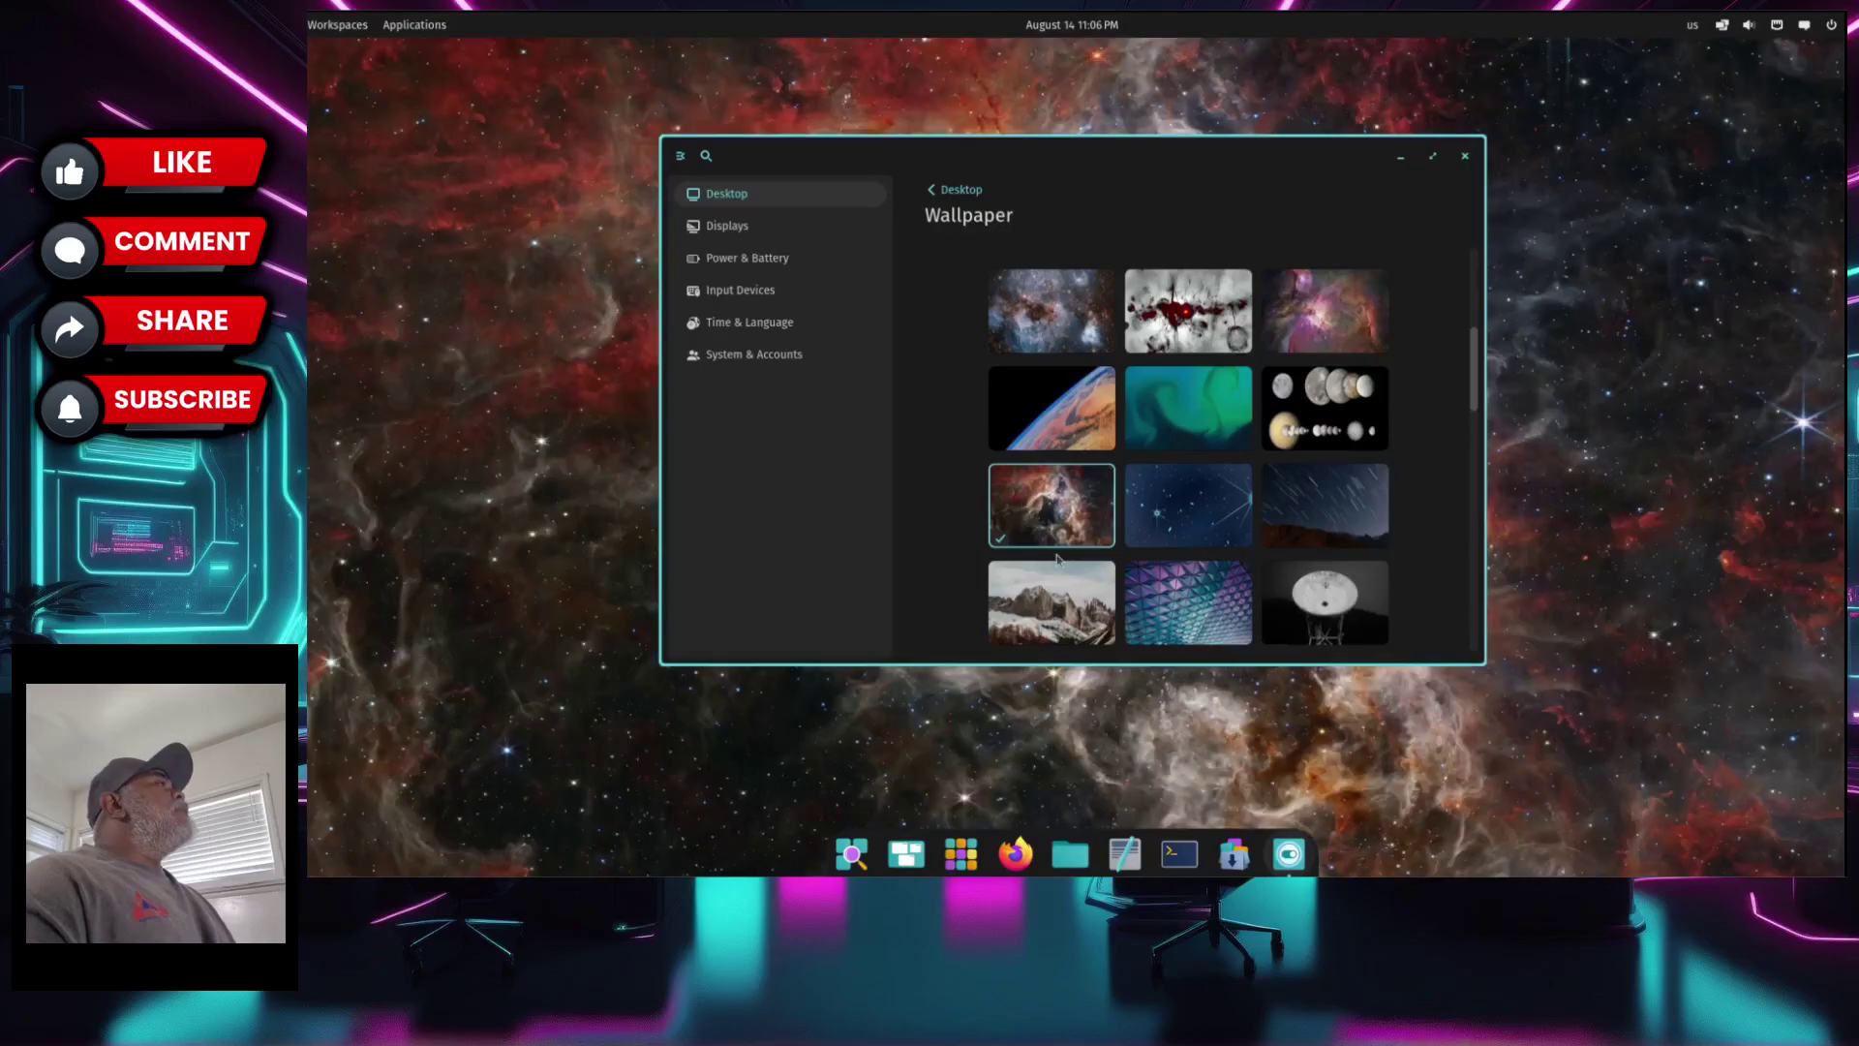
# - Try the snowy mountain wallpaper, apply the purple and teal geometric one, and return to the Desktop settings
pyautogui.click(1066, 595)
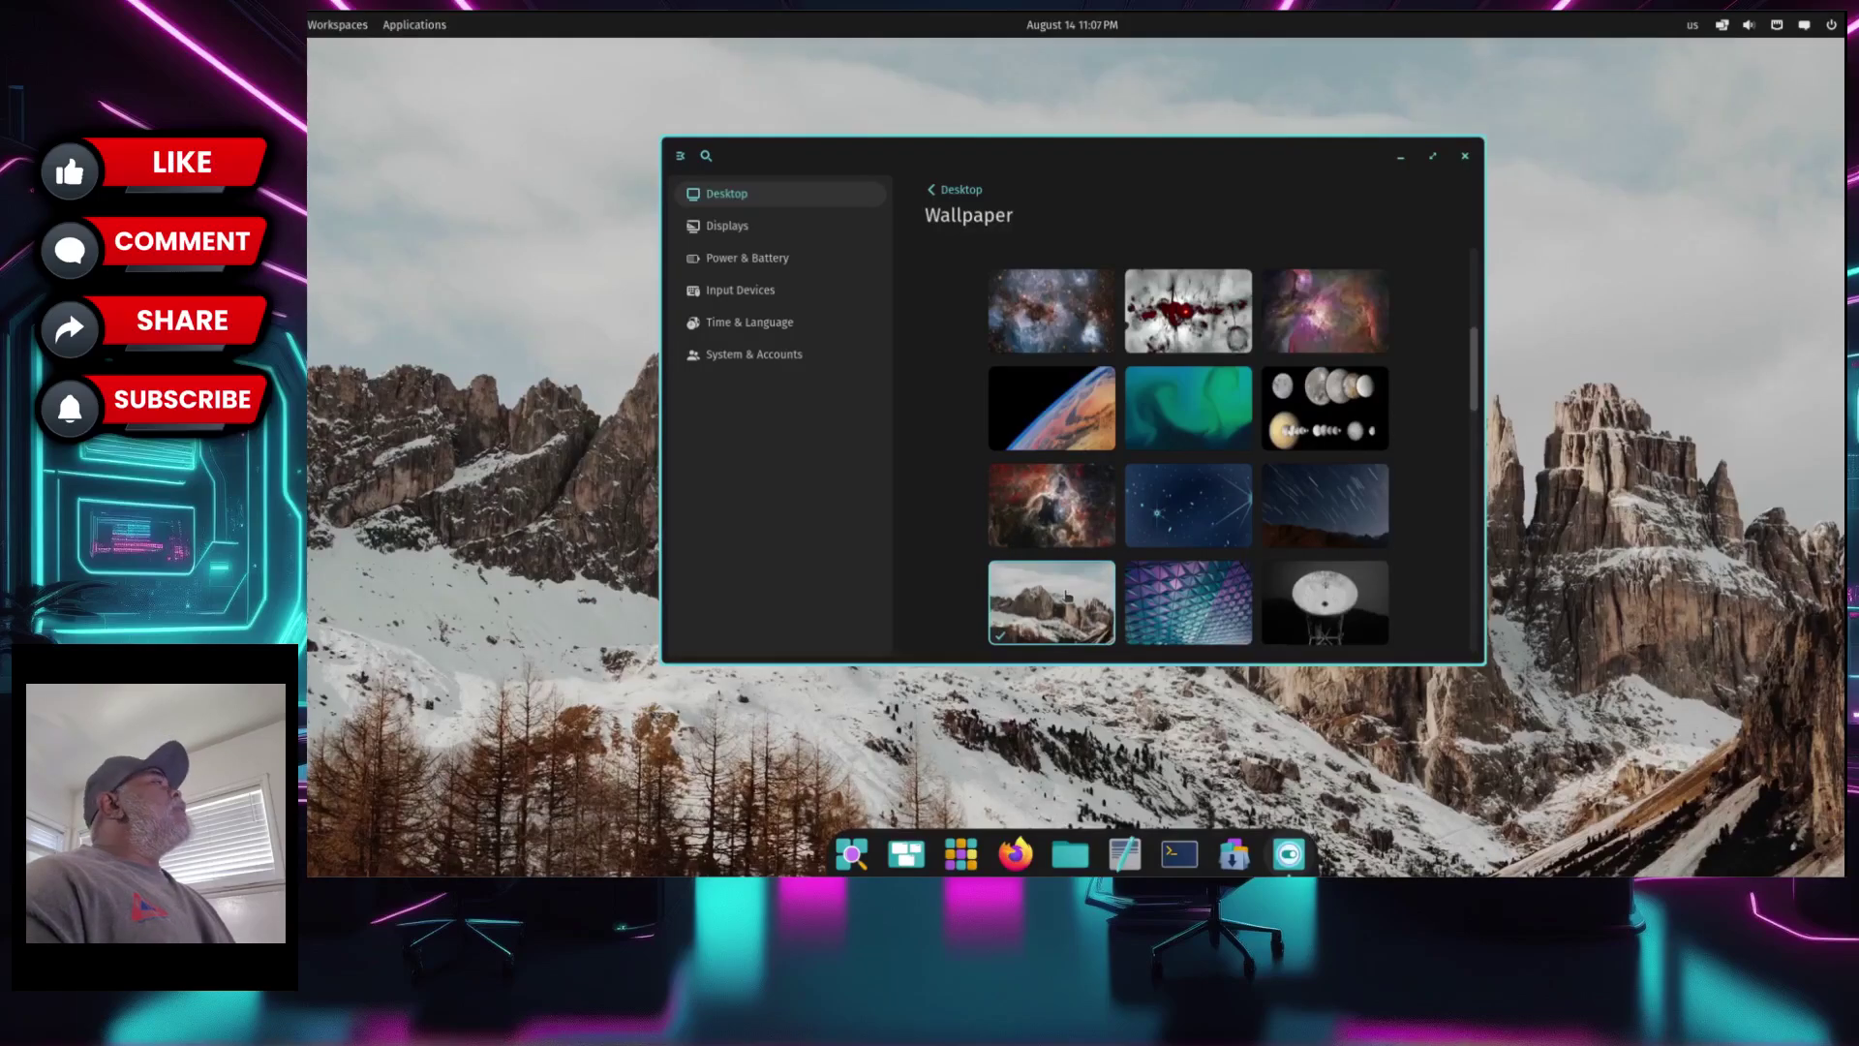
pyautogui.click(1195, 576)
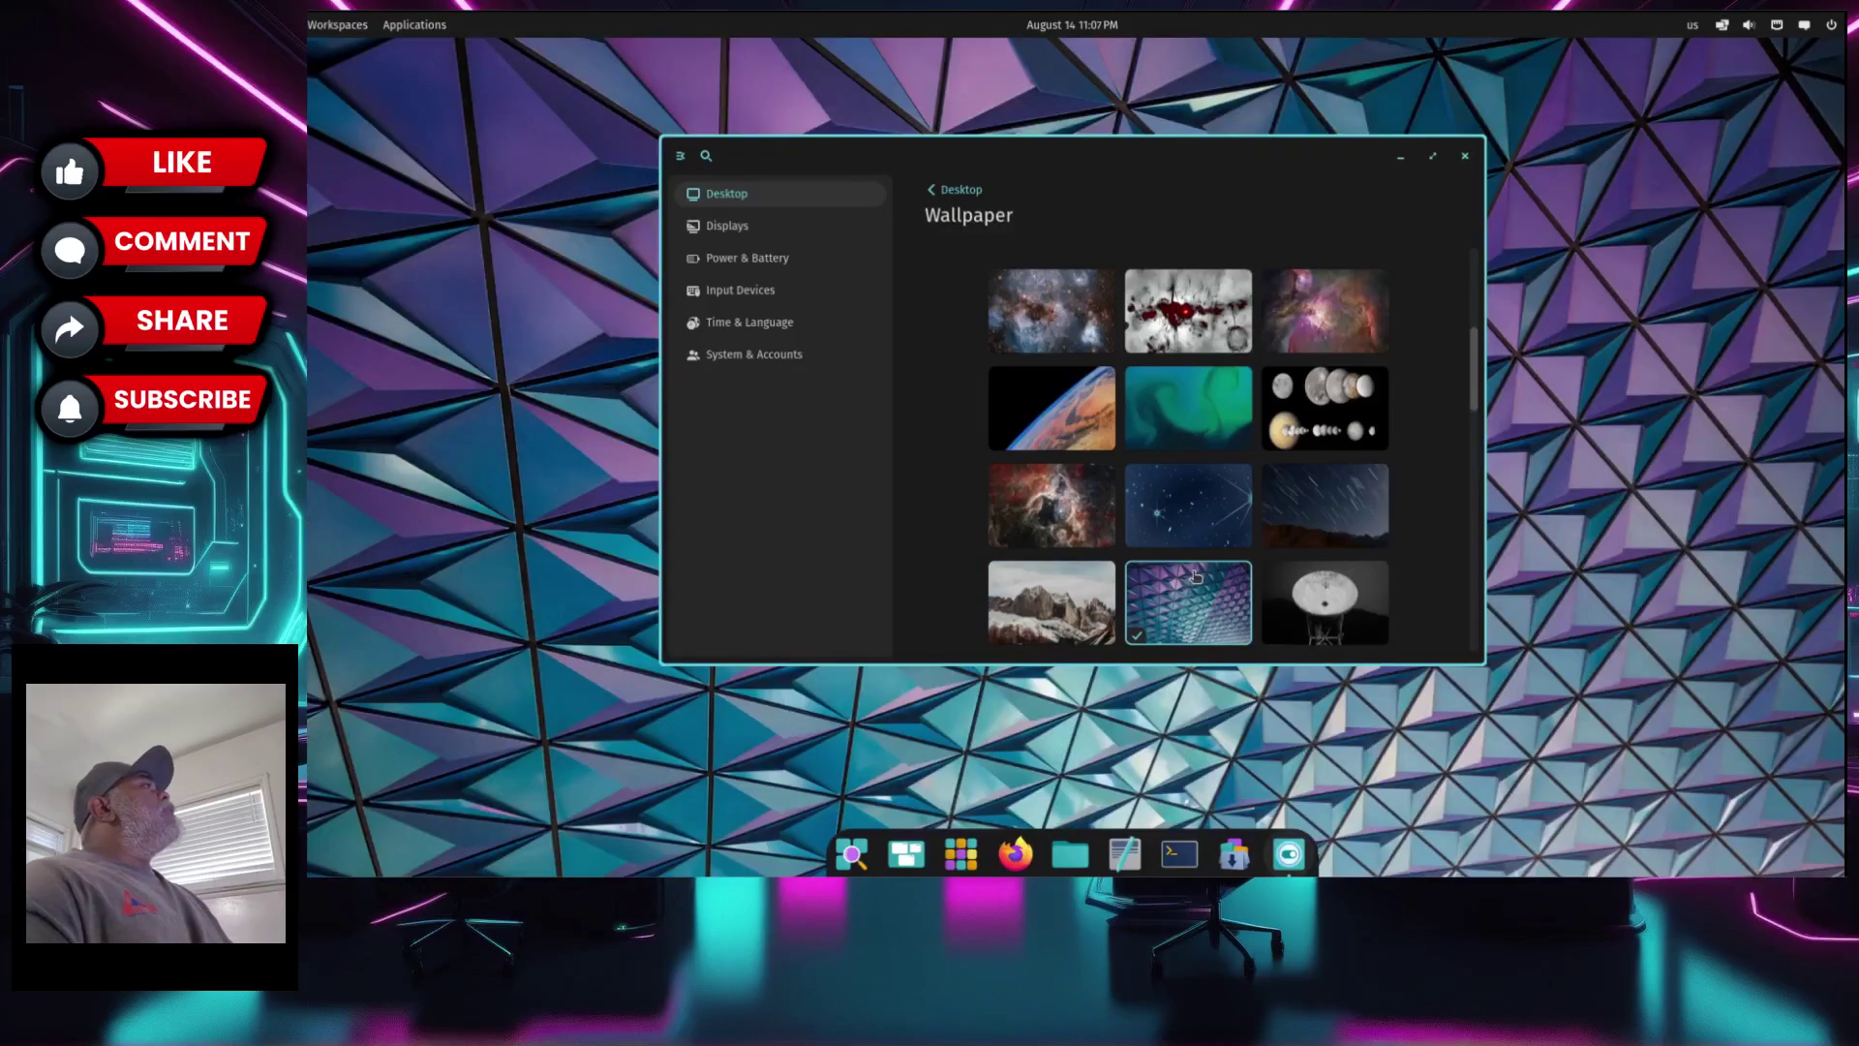
pyautogui.click(929, 191)
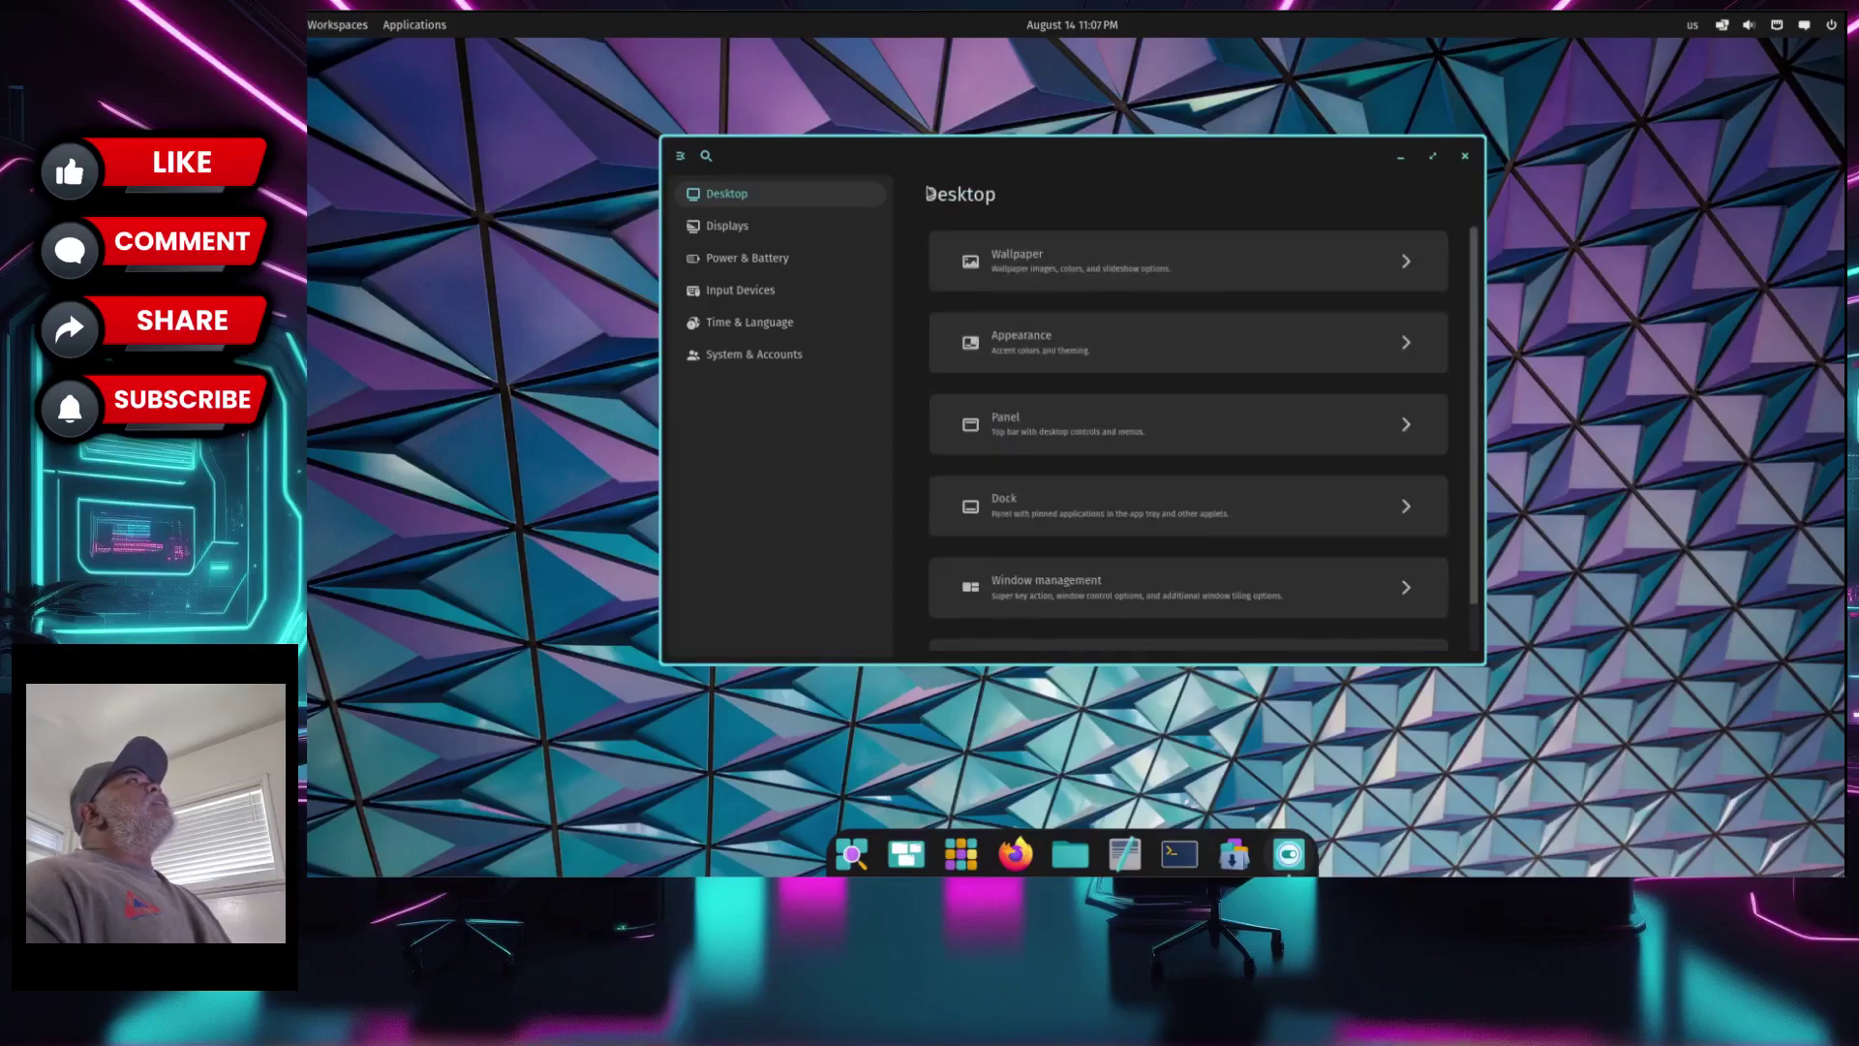
# - Open the Appearance settings, try the Light mode and switch back to Dark
pyautogui.click(1092, 359)
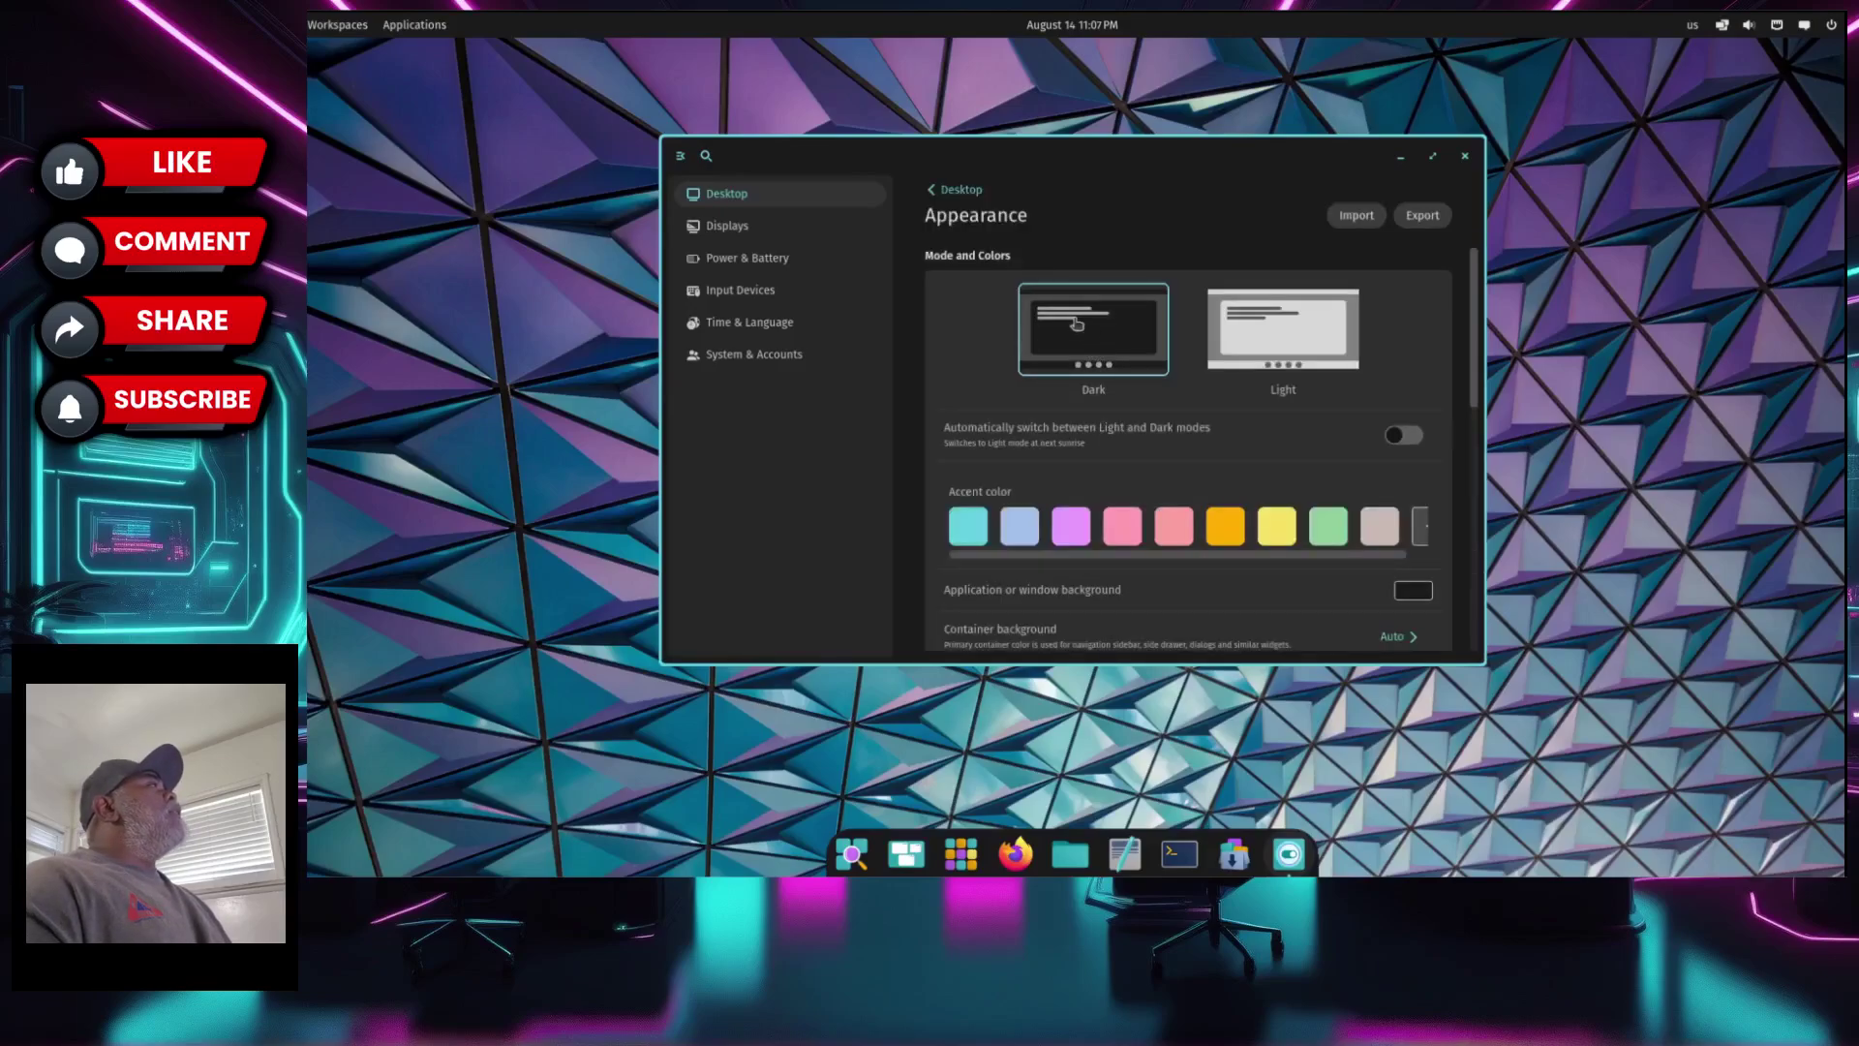
pyautogui.click(1289, 320)
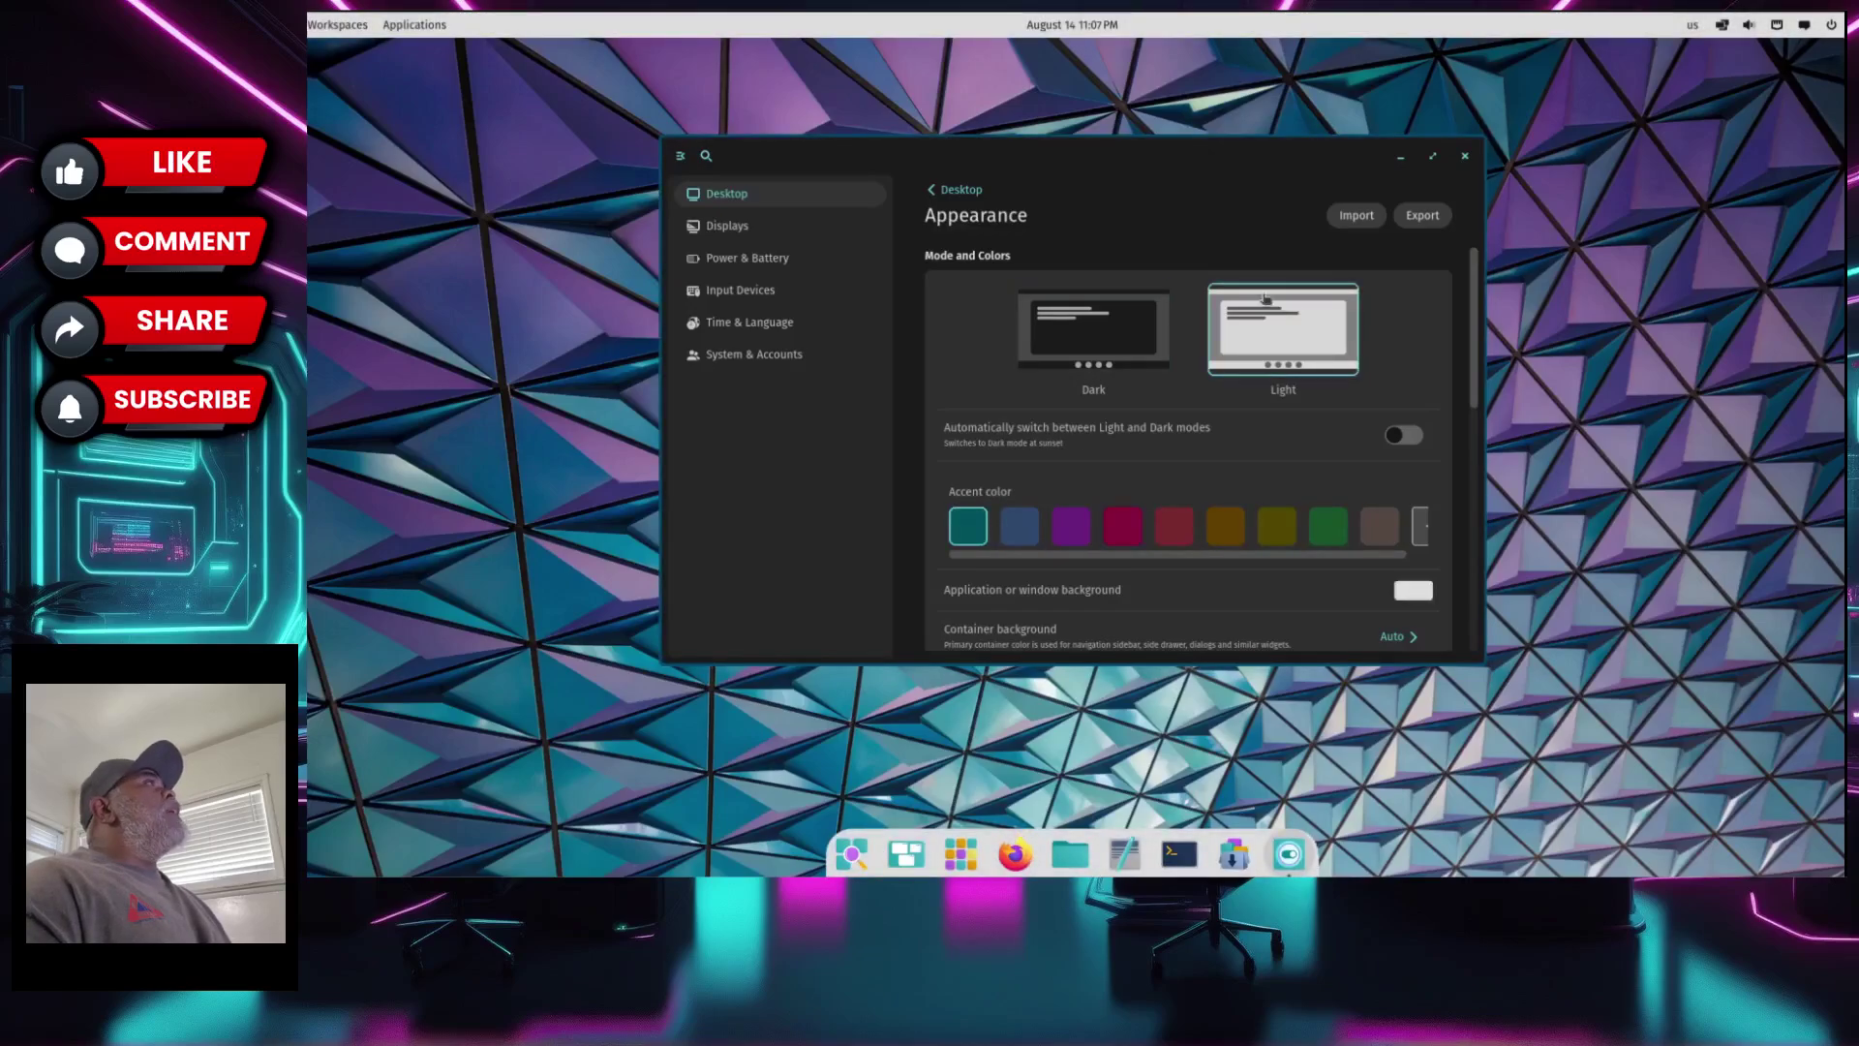
pyautogui.click(1092, 332)
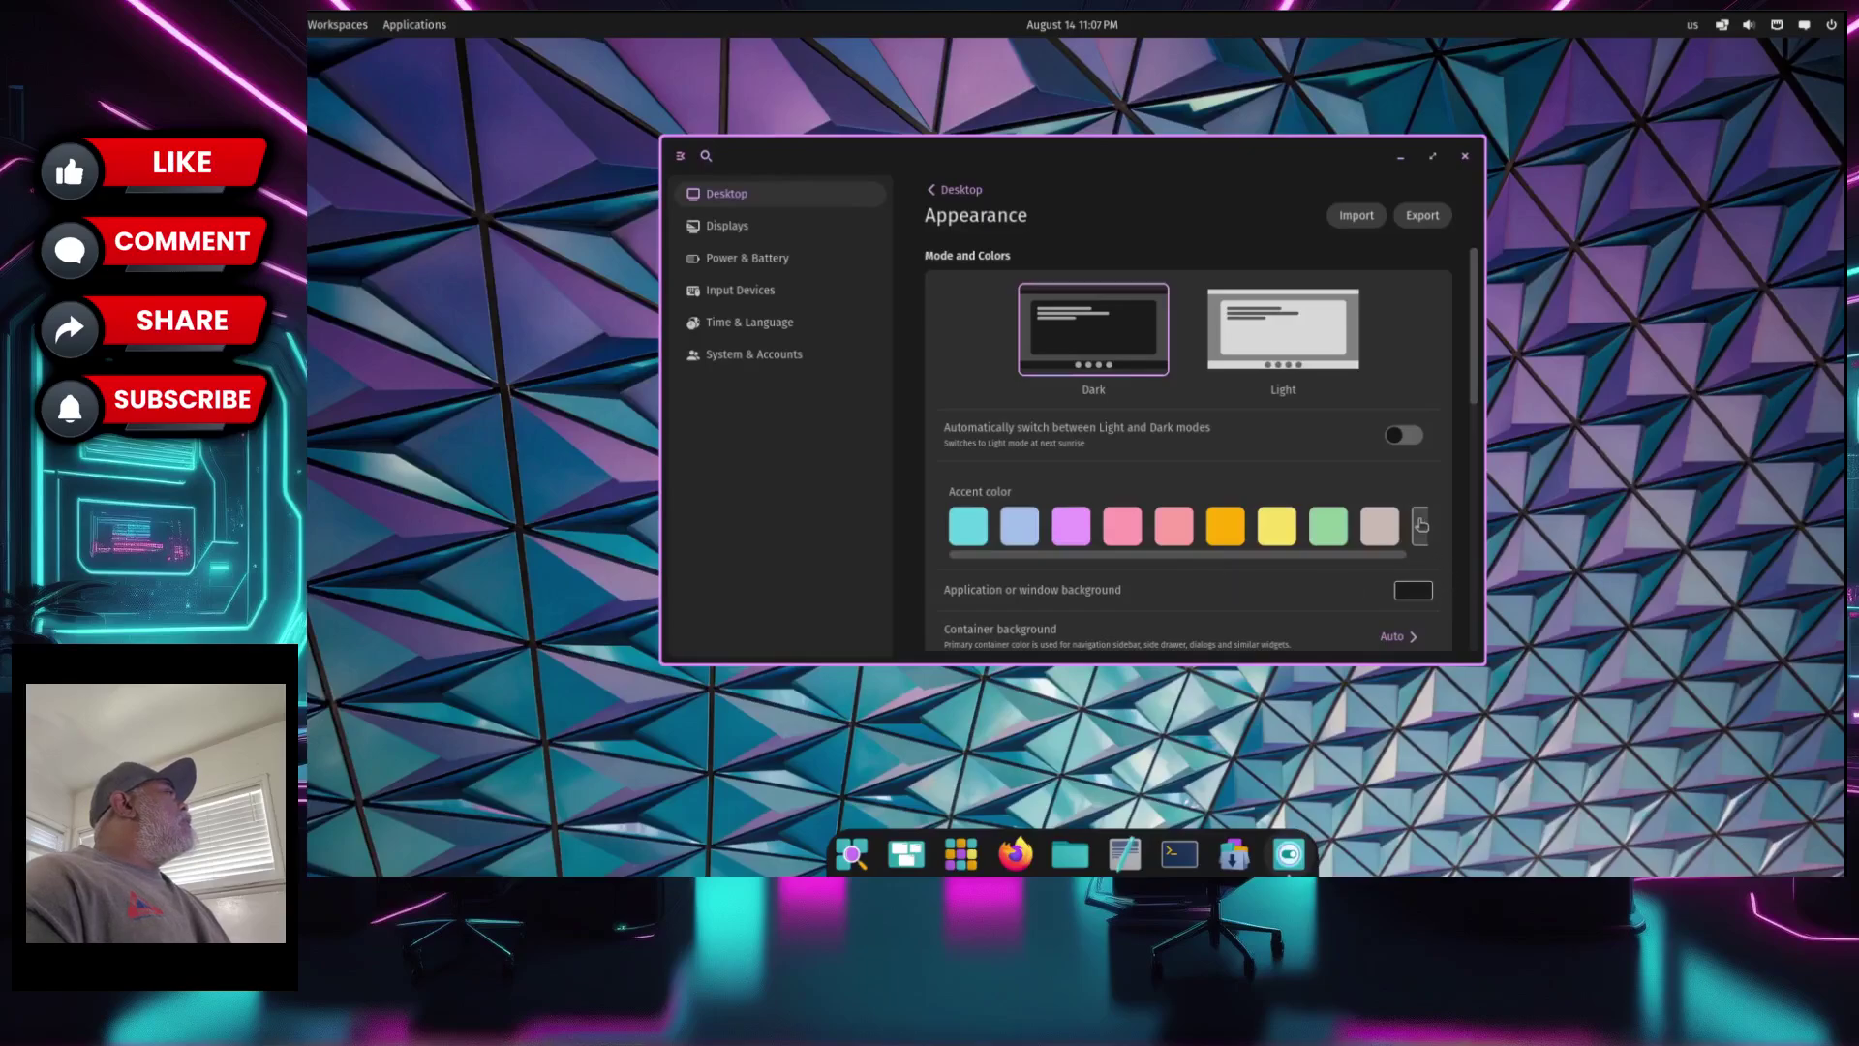
# - View the custom accent color picker, try the yellow, teal and pink accents, and set the accent color to orange
pyautogui.click(1420, 526)
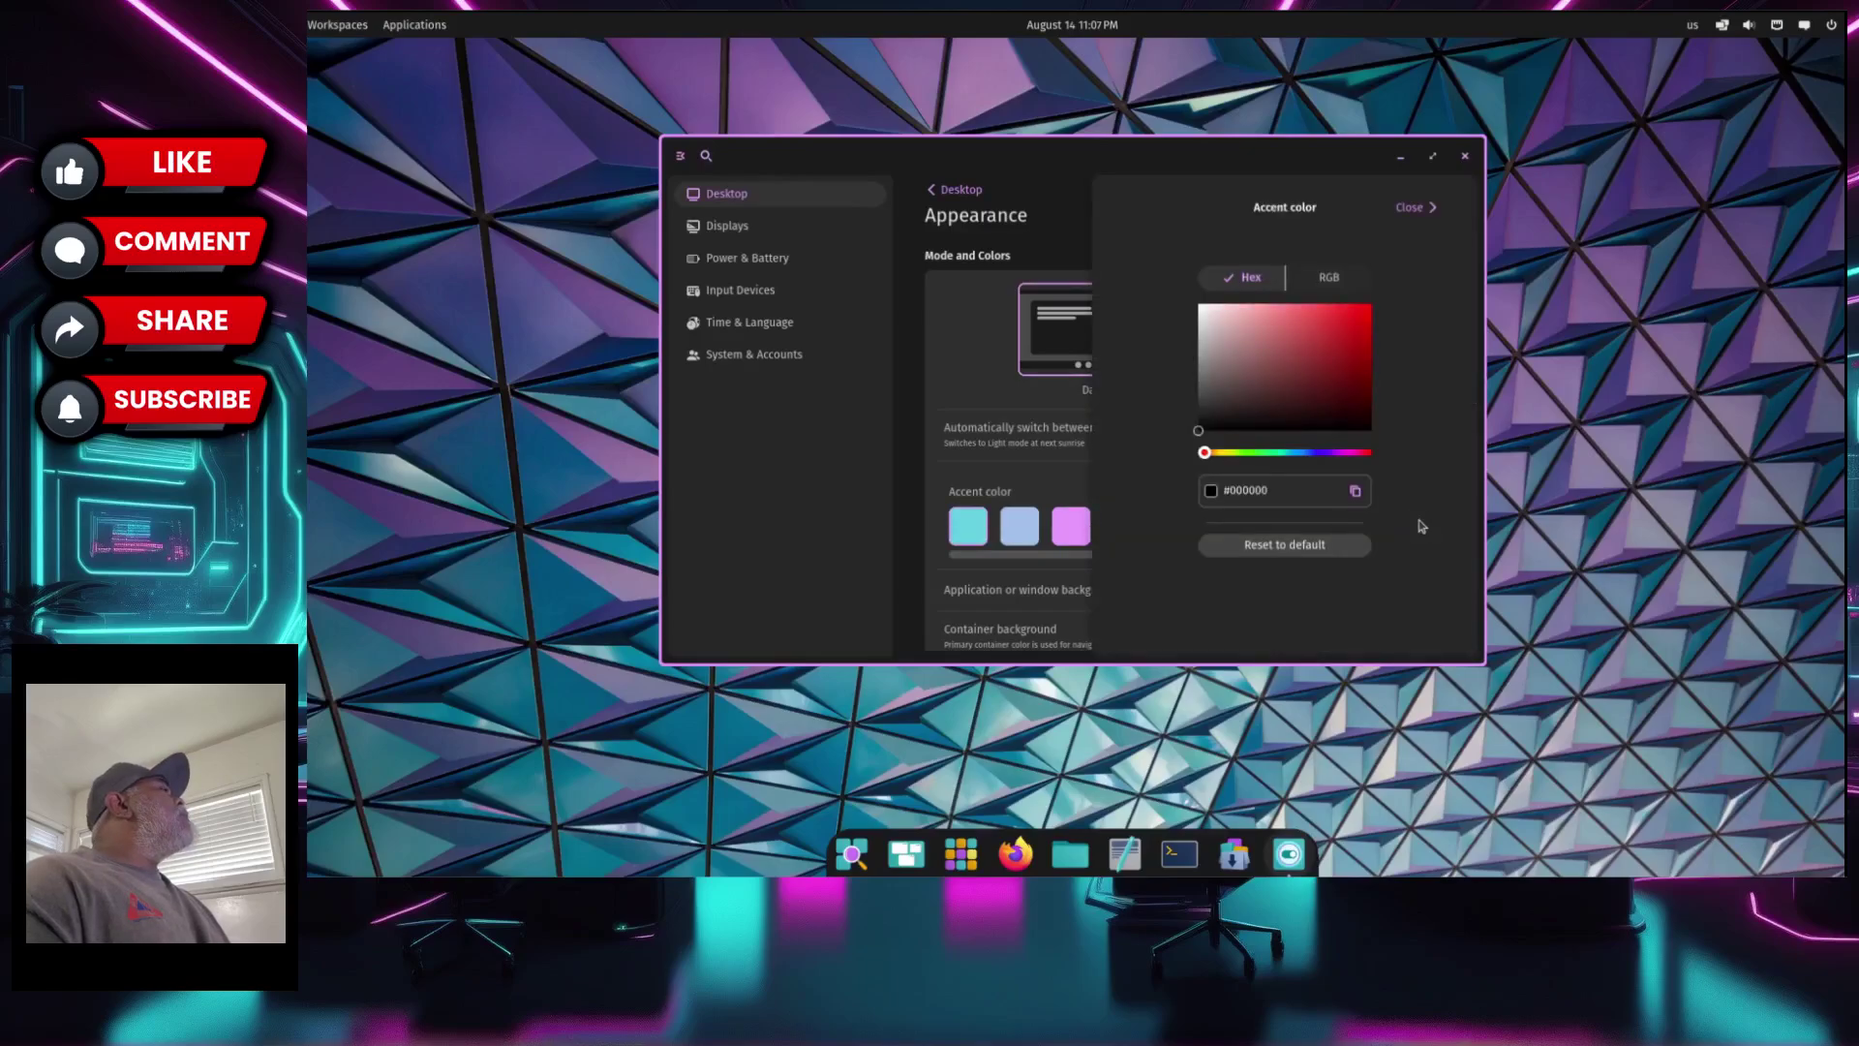
pyautogui.click(1409, 206)
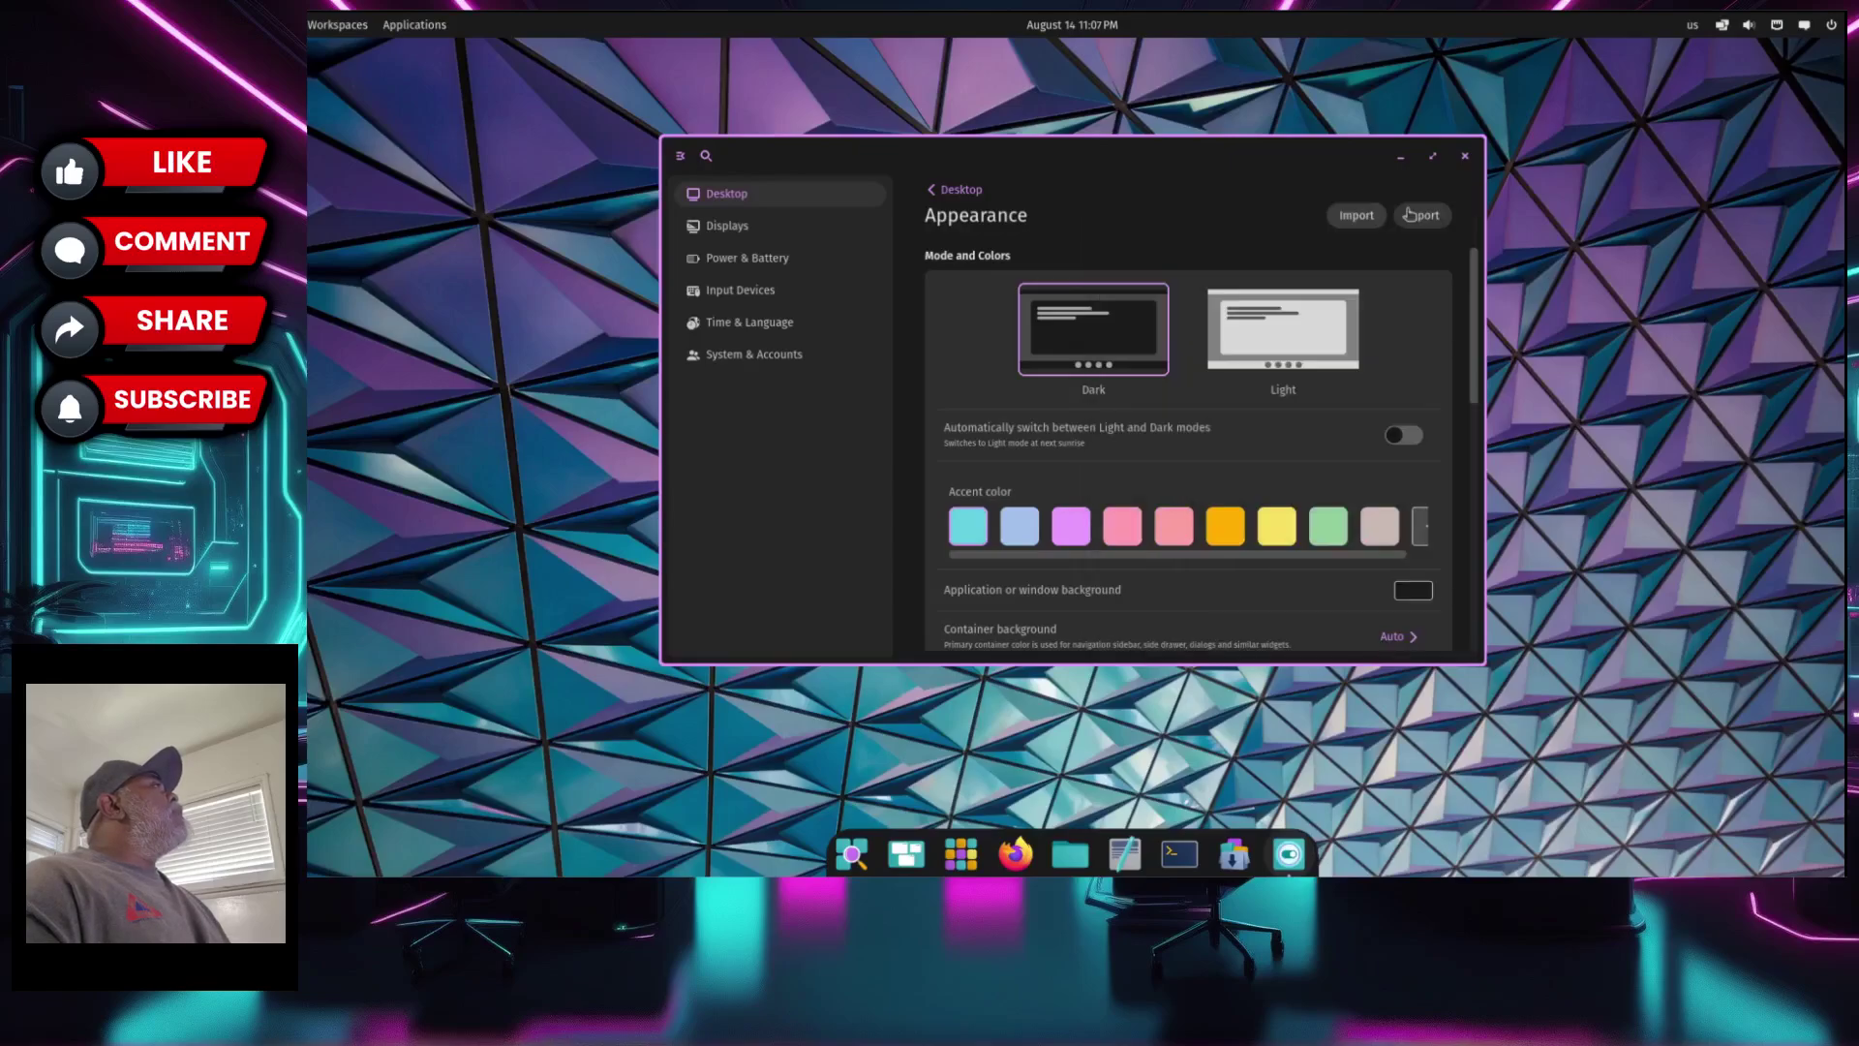
pyautogui.click(1275, 533)
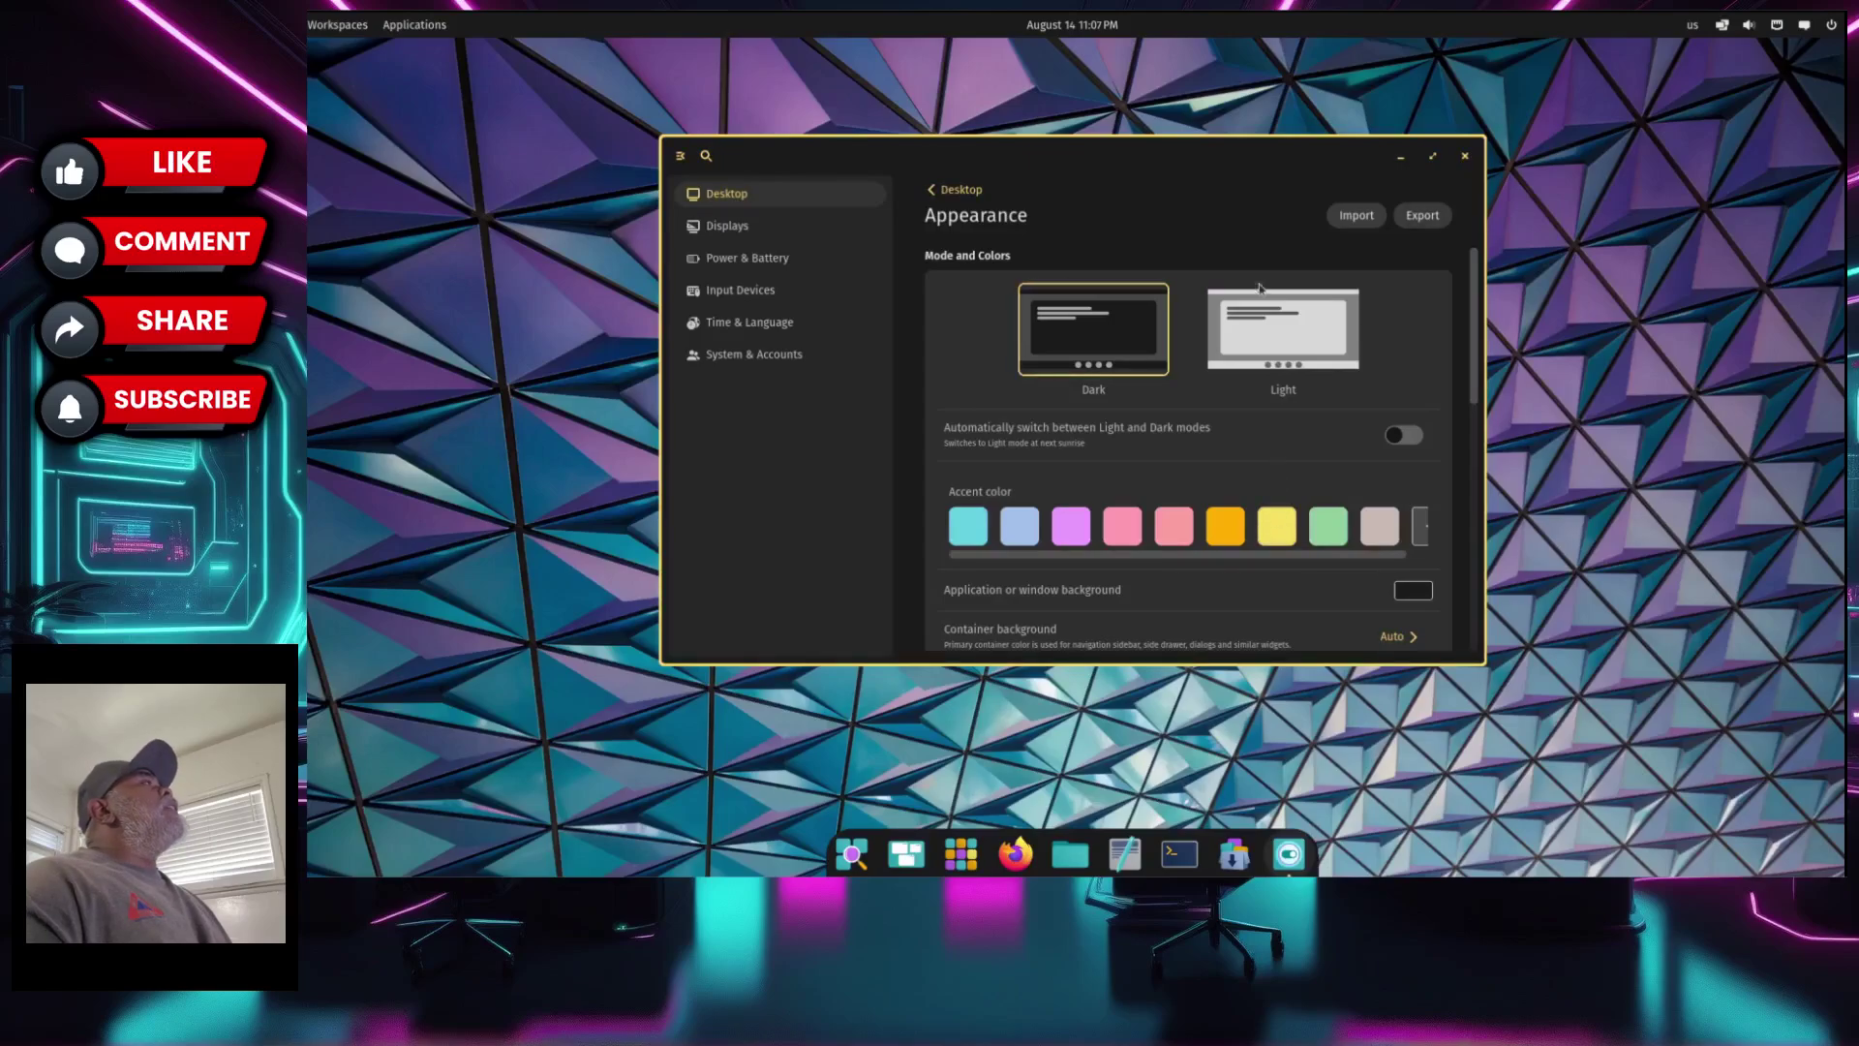
pyautogui.click(971, 527)
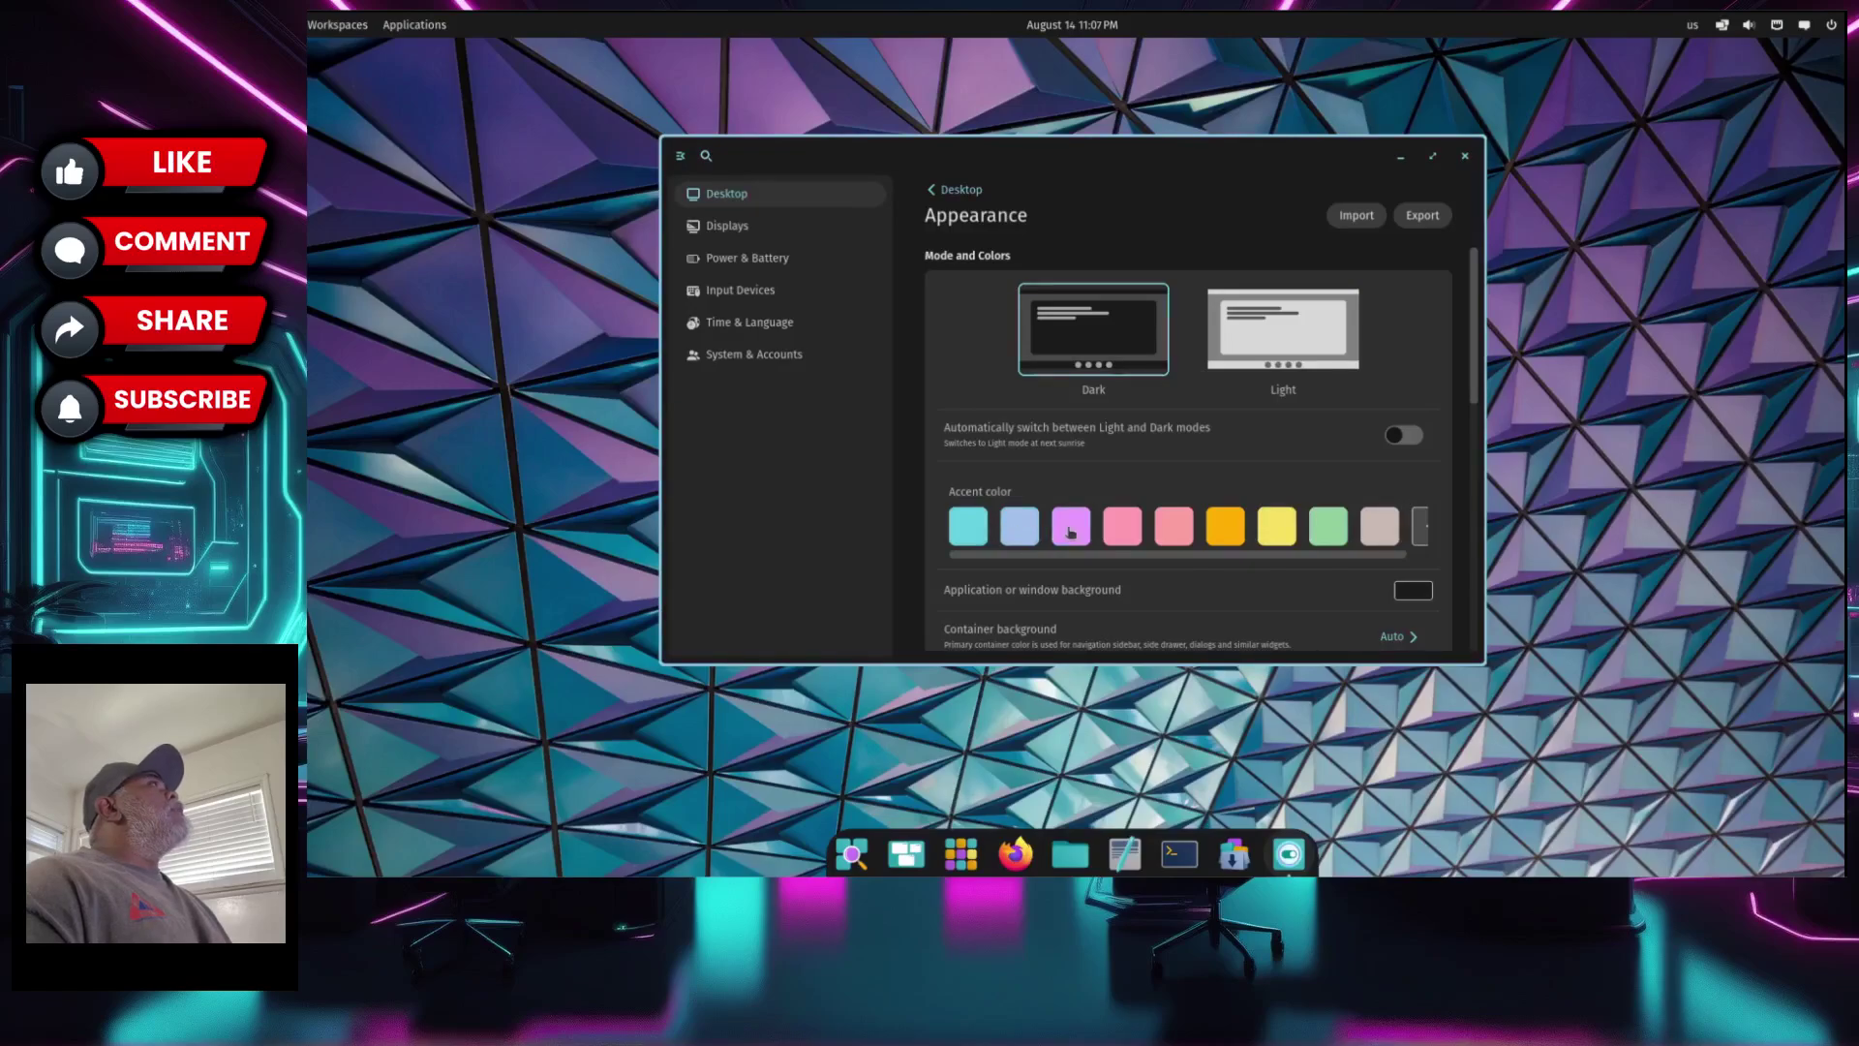
pyautogui.click(1130, 532)
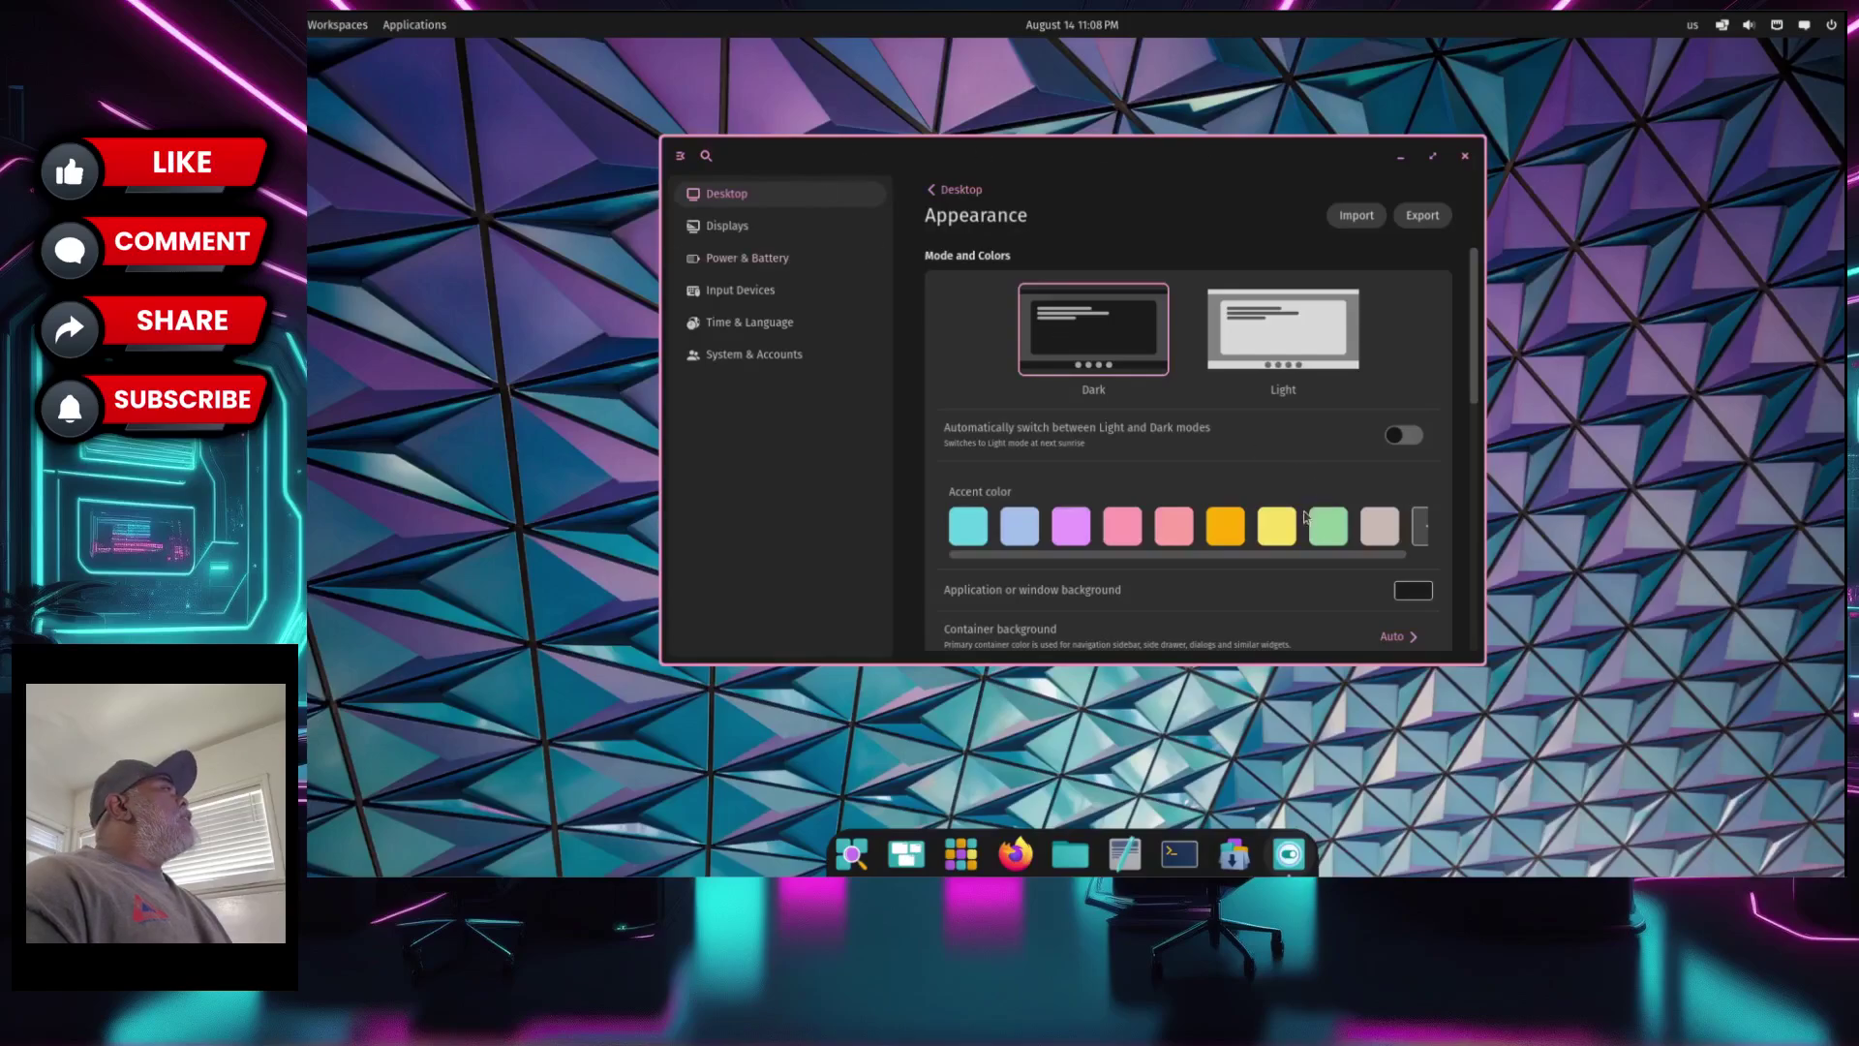
pyautogui.click(1225, 528)
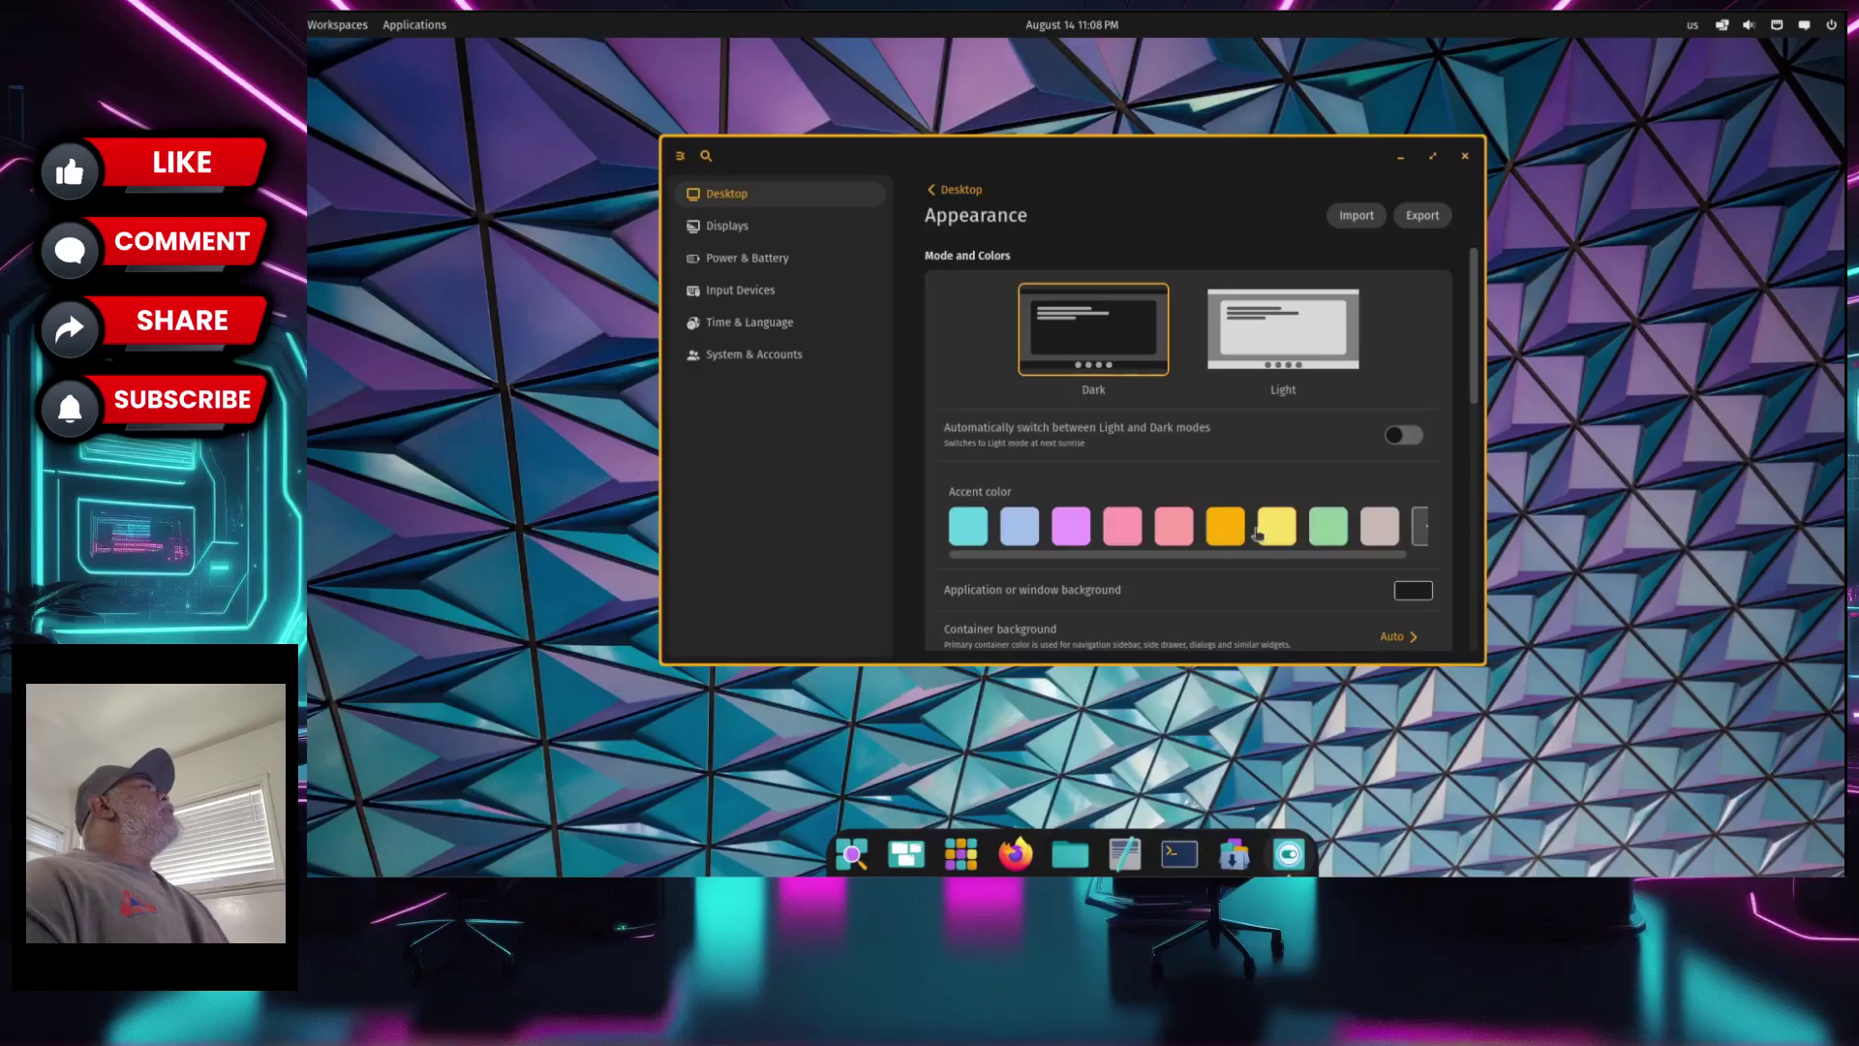
pyautogui.click(1276, 526)
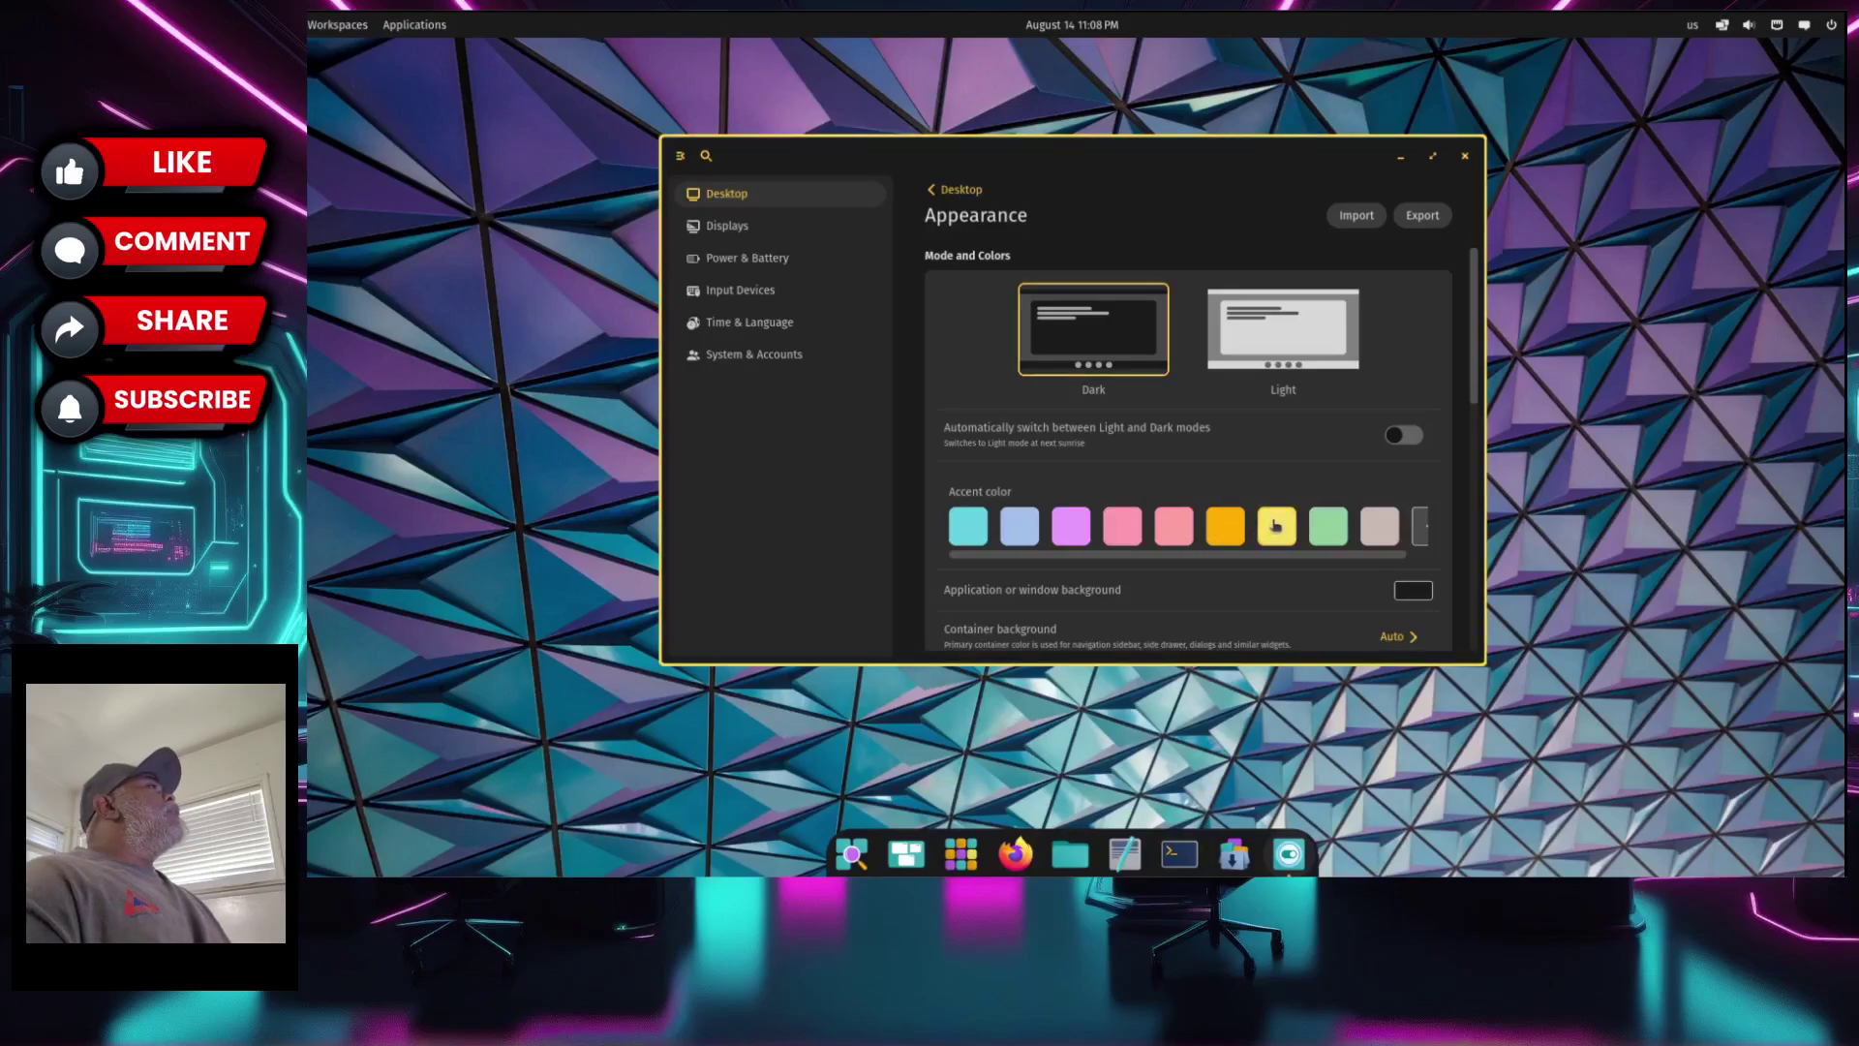
pyautogui.click(962, 523)
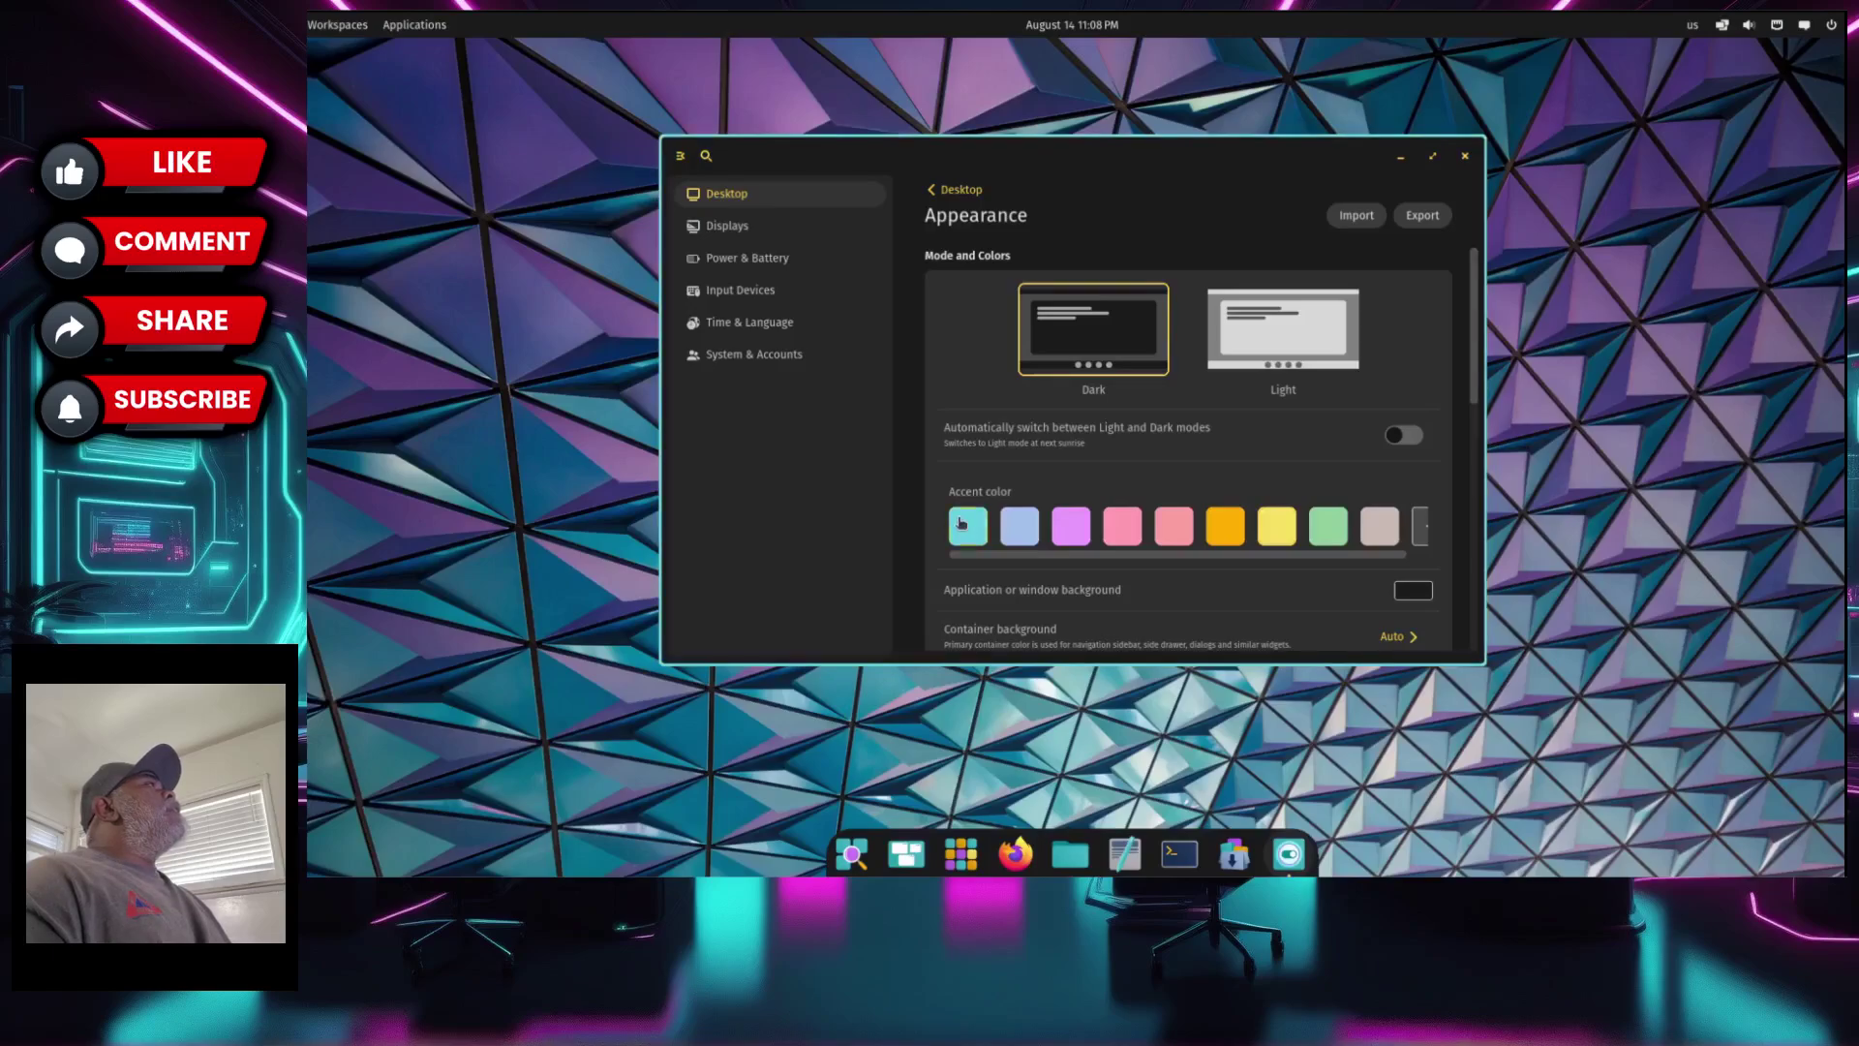
pyautogui.click(1221, 523)
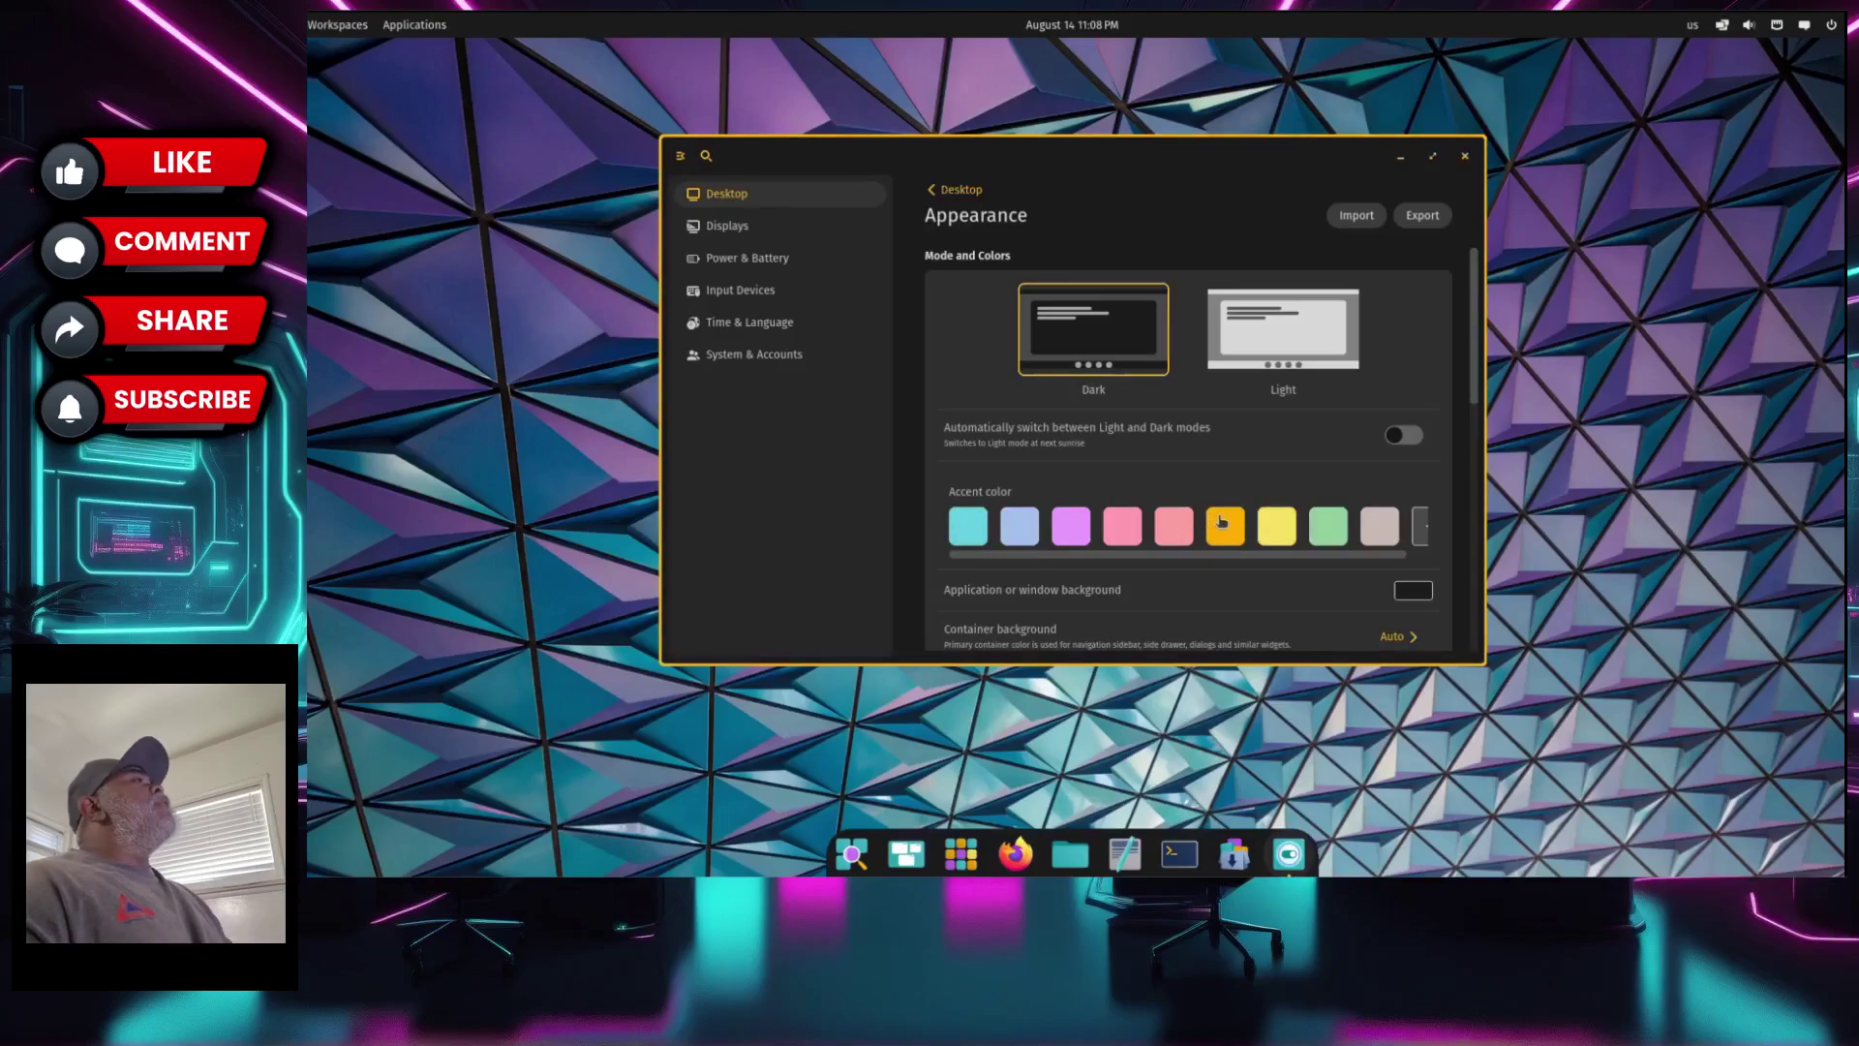
# - View the color picker for the application or window background and close it without a change
pyautogui.scroll(-3, 1222, 523)
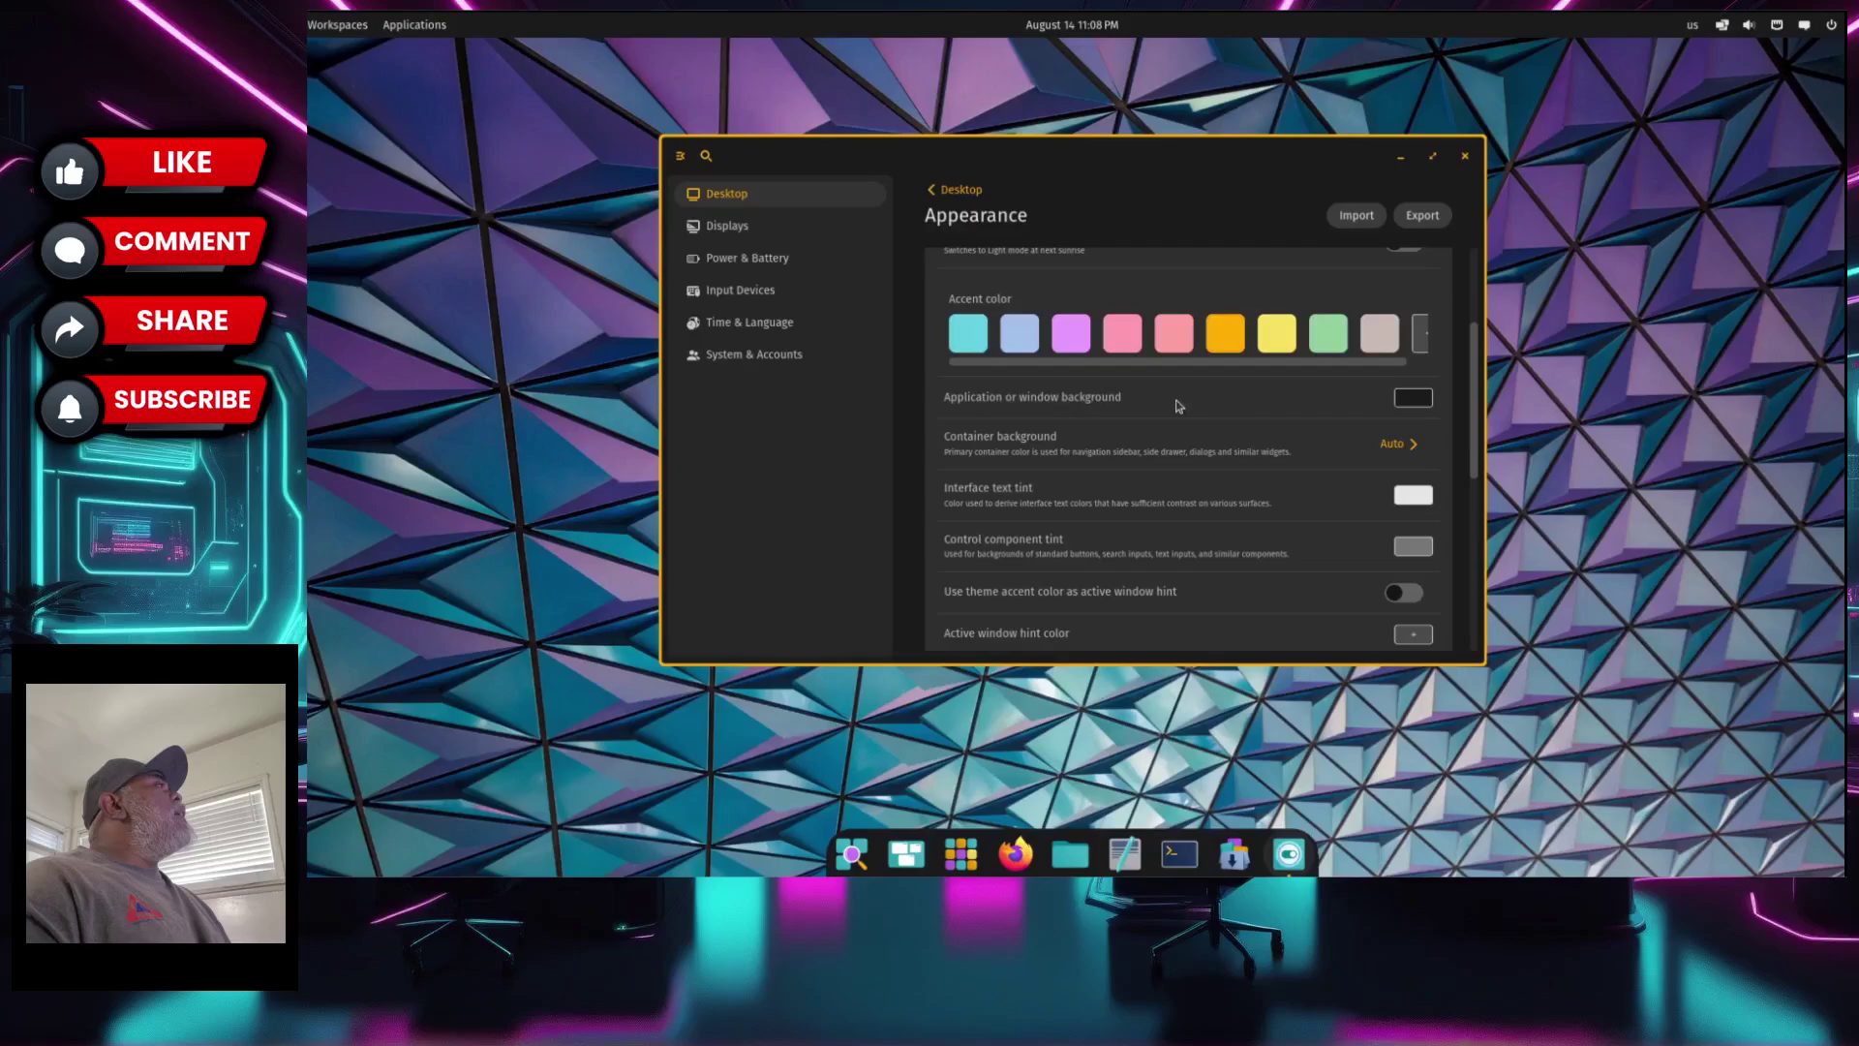
pyautogui.click(1411, 398)
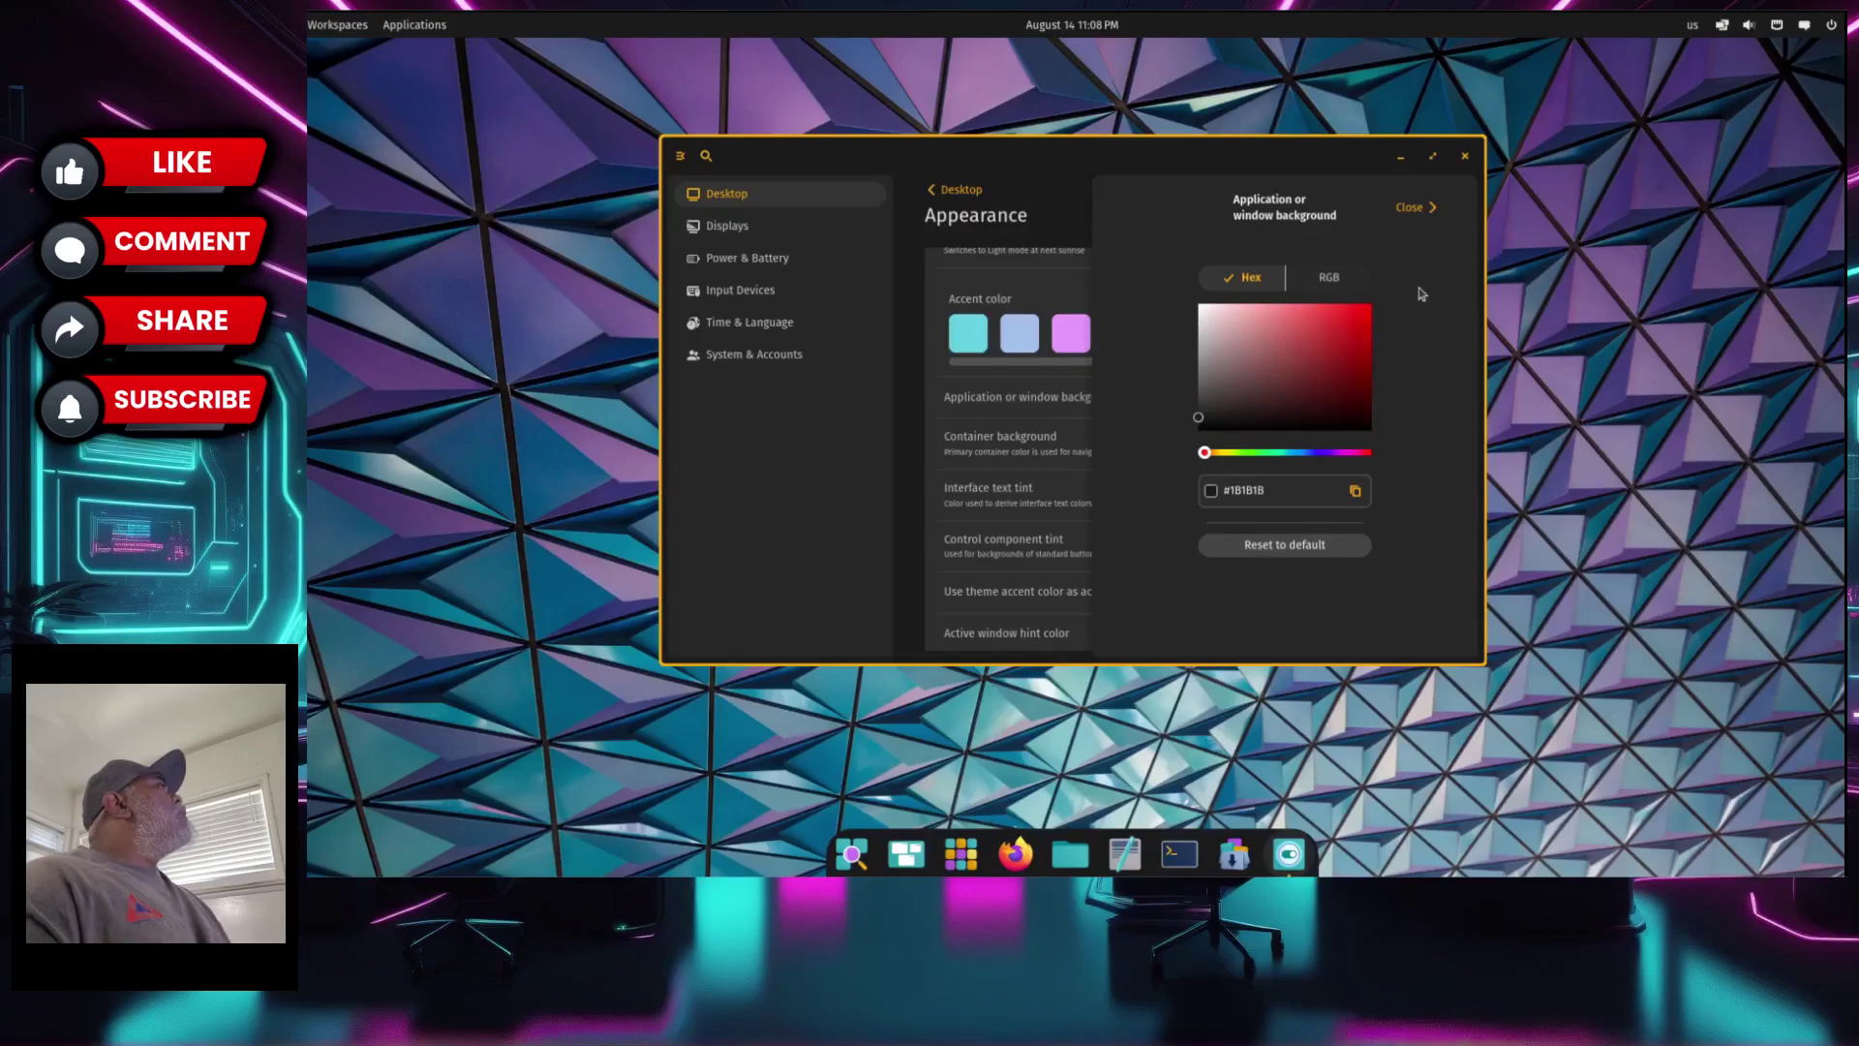
pyautogui.click(1407, 206)
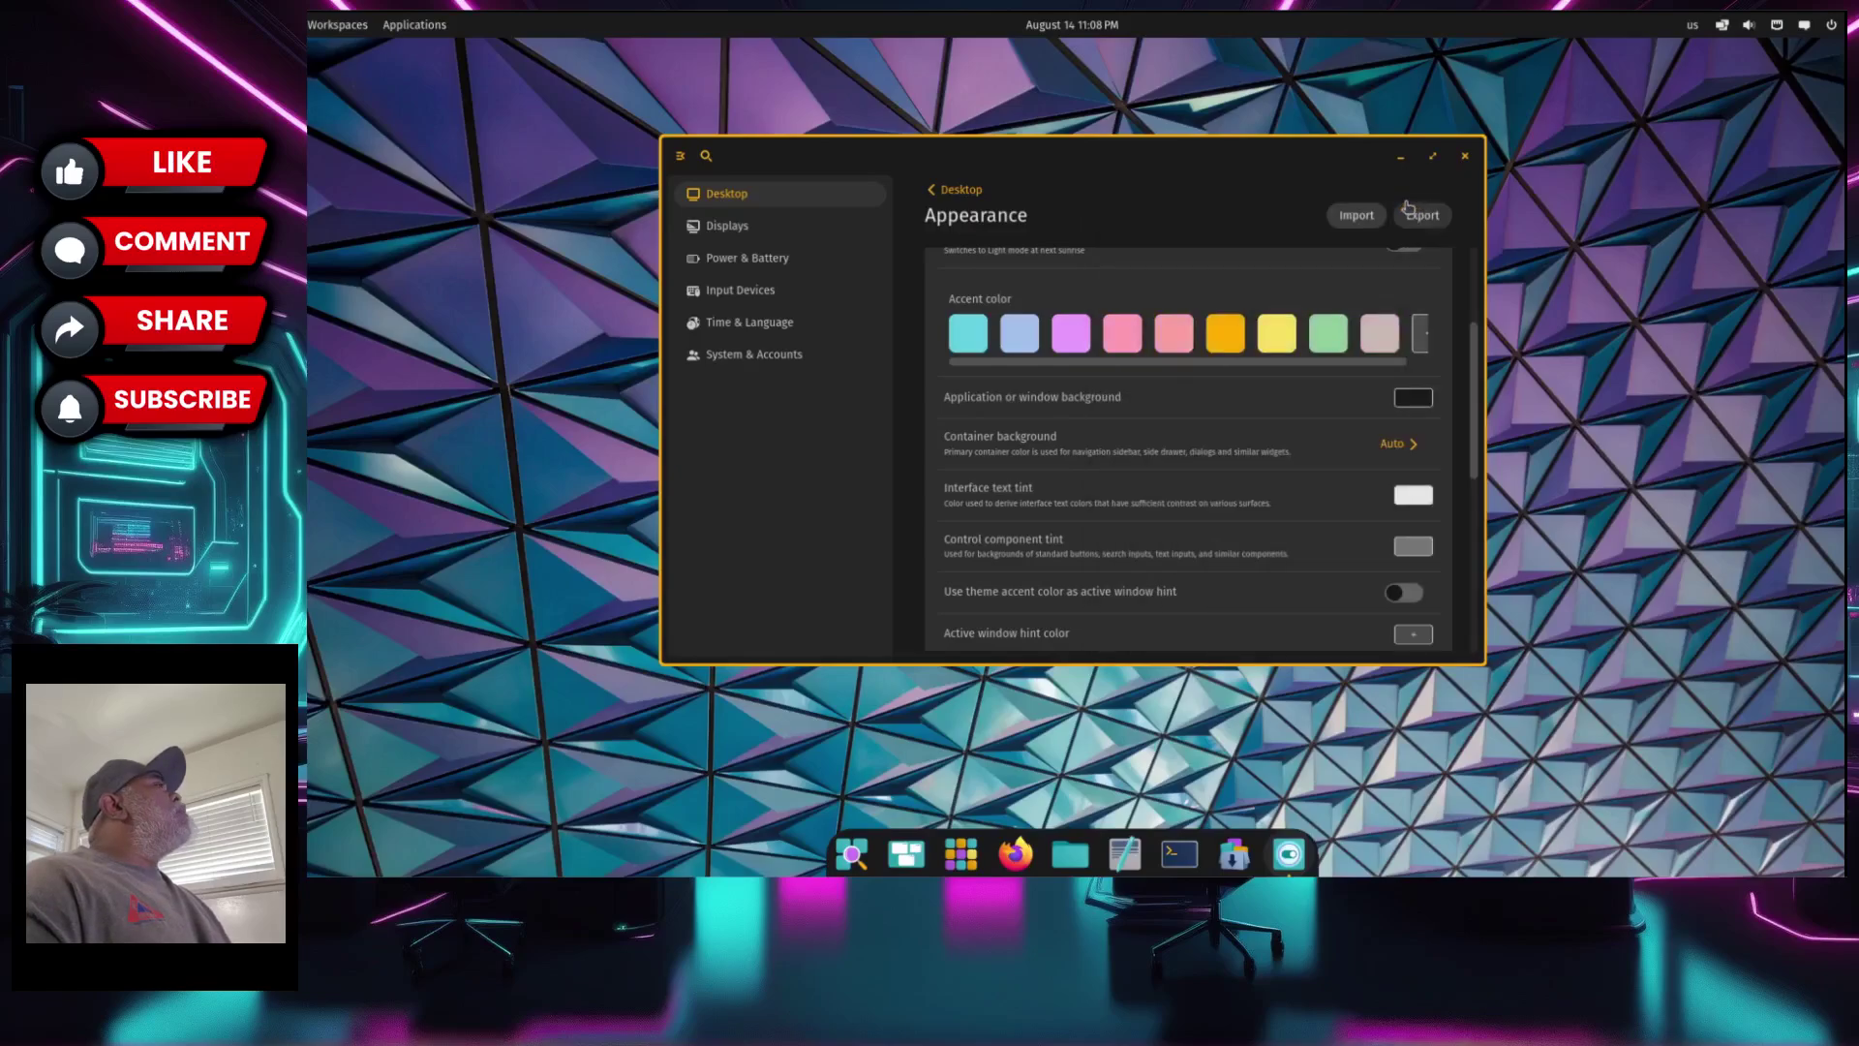
# - Open the Panel settings from the Desktop page and enable automatic hiding of the panel
pyautogui.click(936, 190)
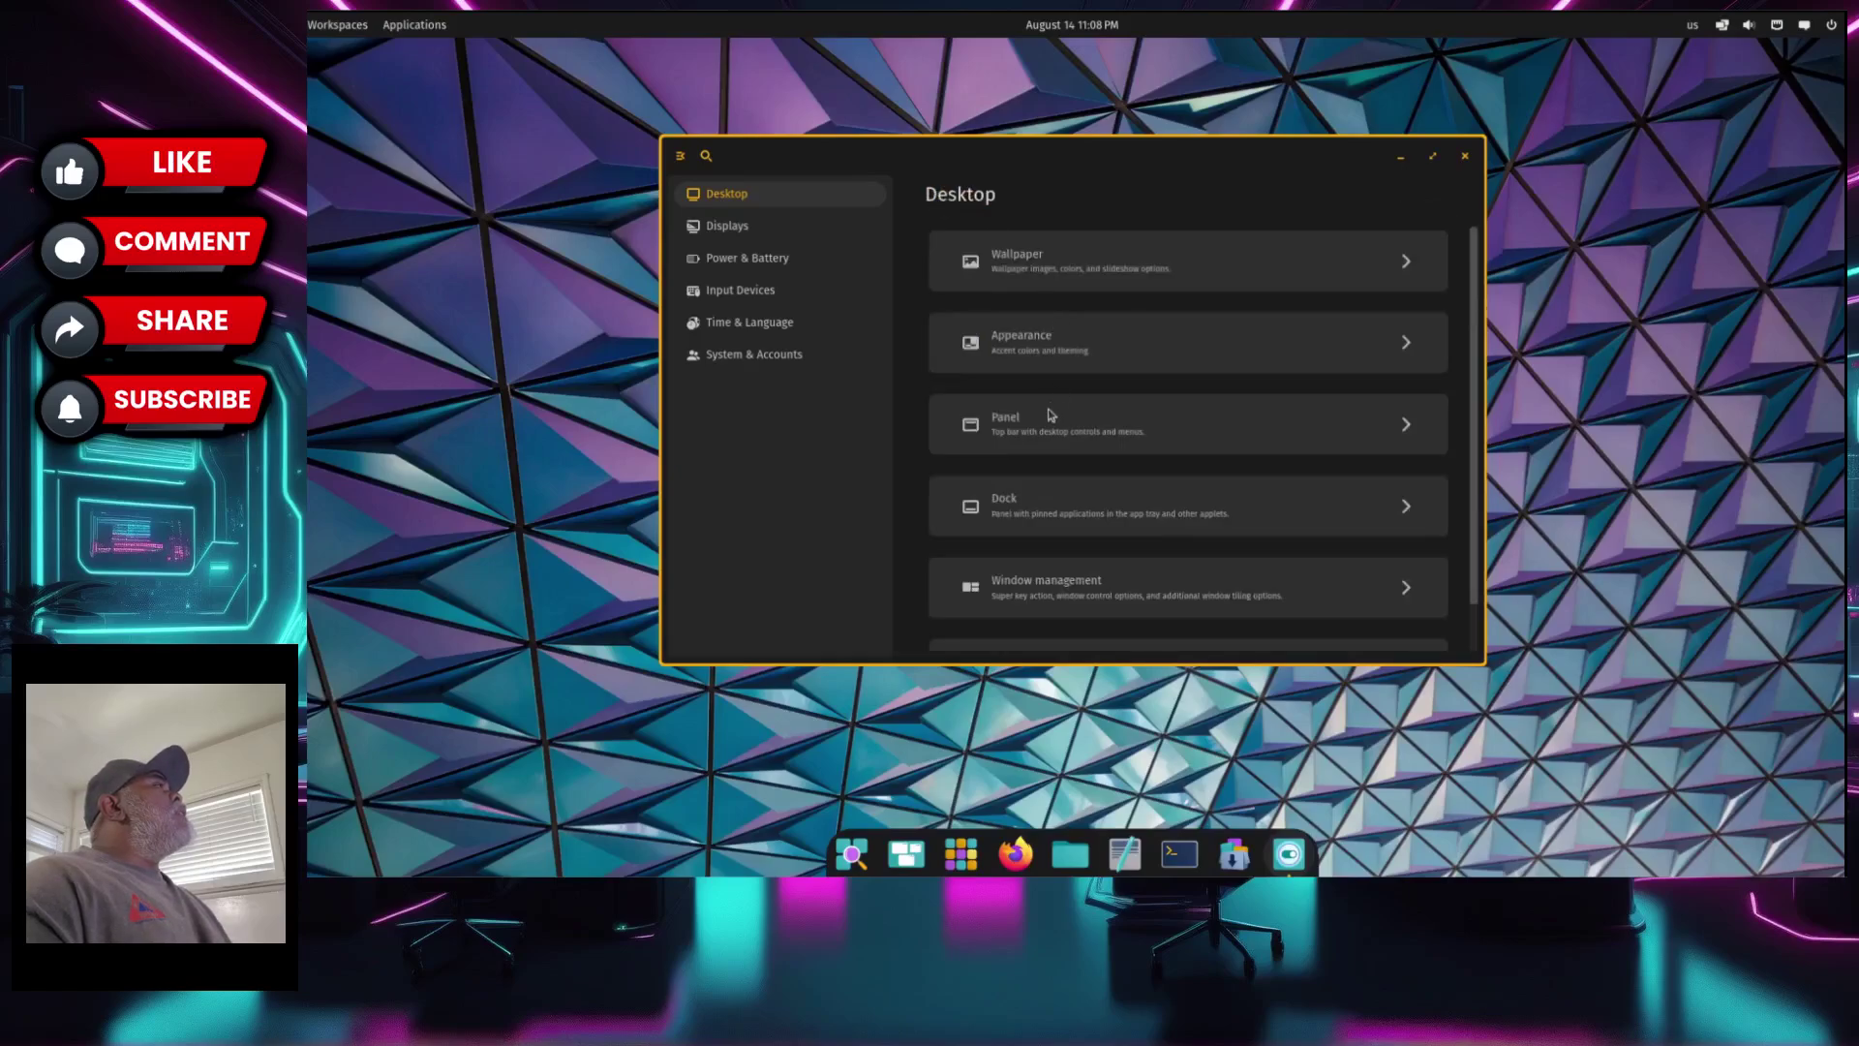
pyautogui.click(1173, 432)
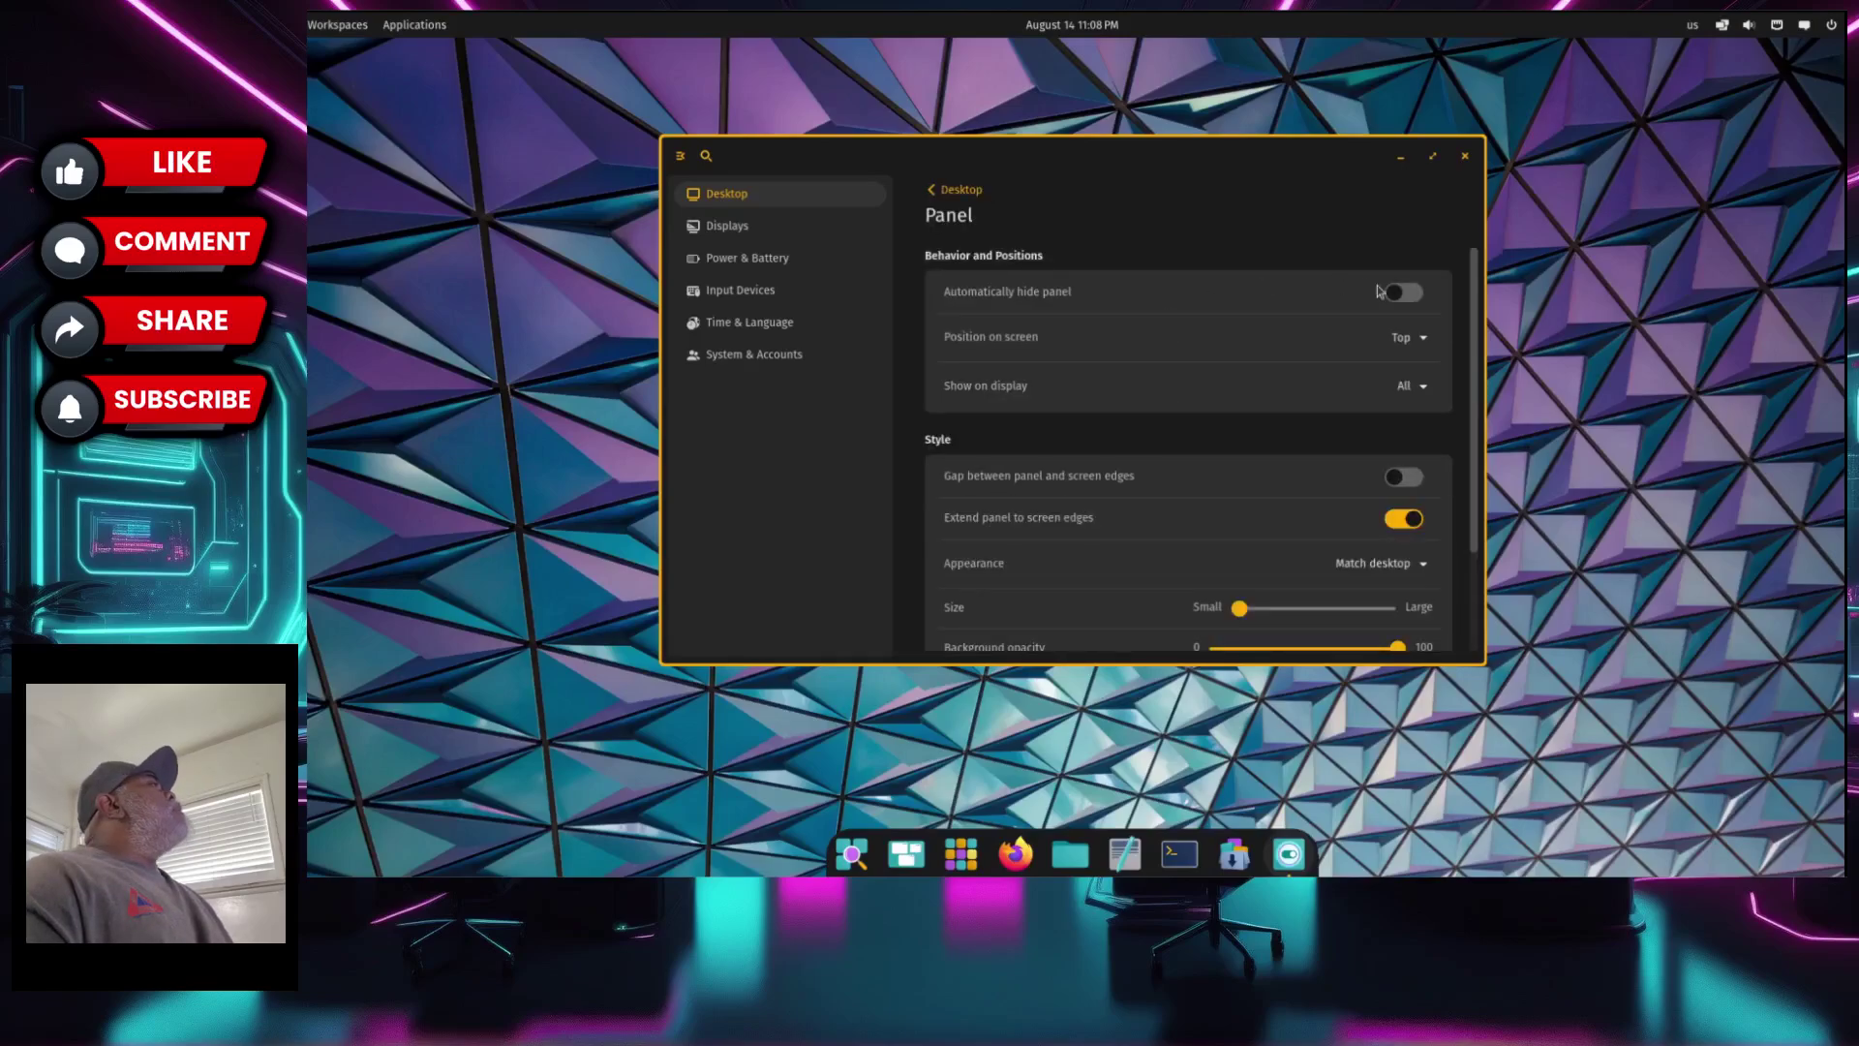
pyautogui.click(1405, 295)
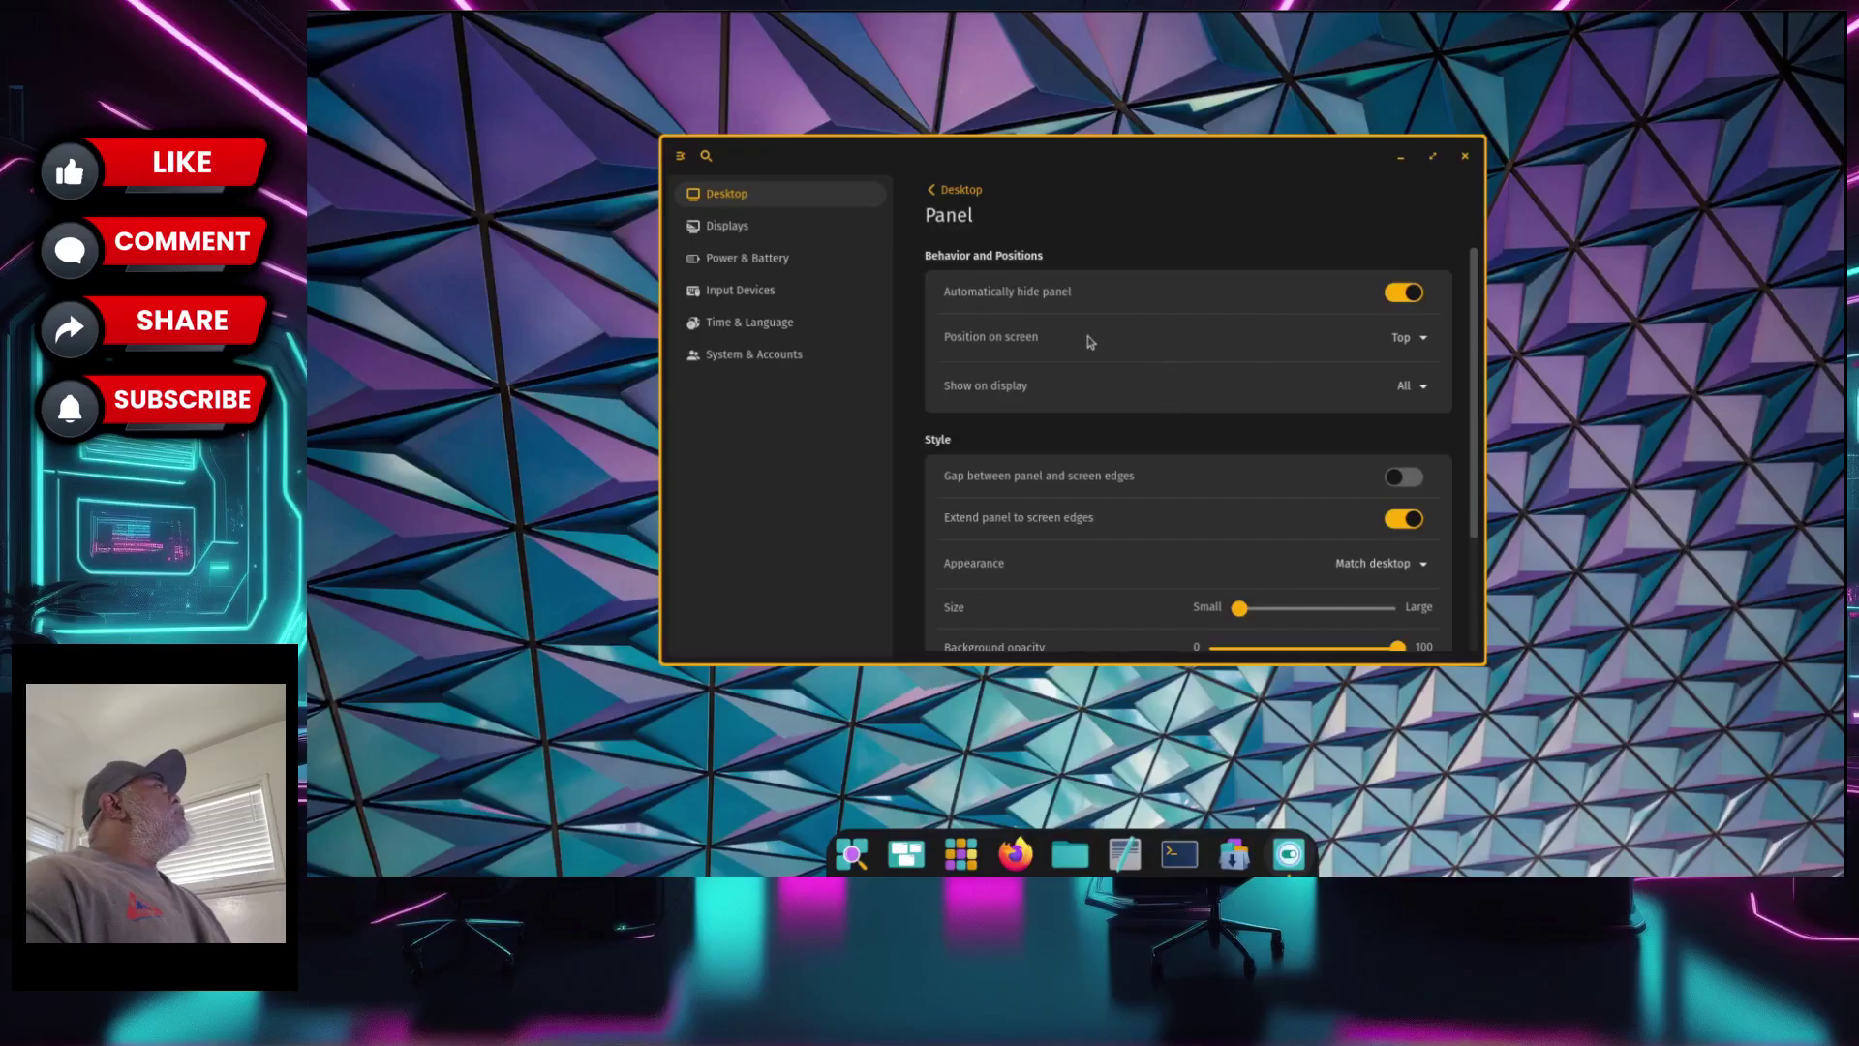
# - Try the Bottom position for the panel, set it back to Top and check the screen's upper edge
pyautogui.click(1409, 339)
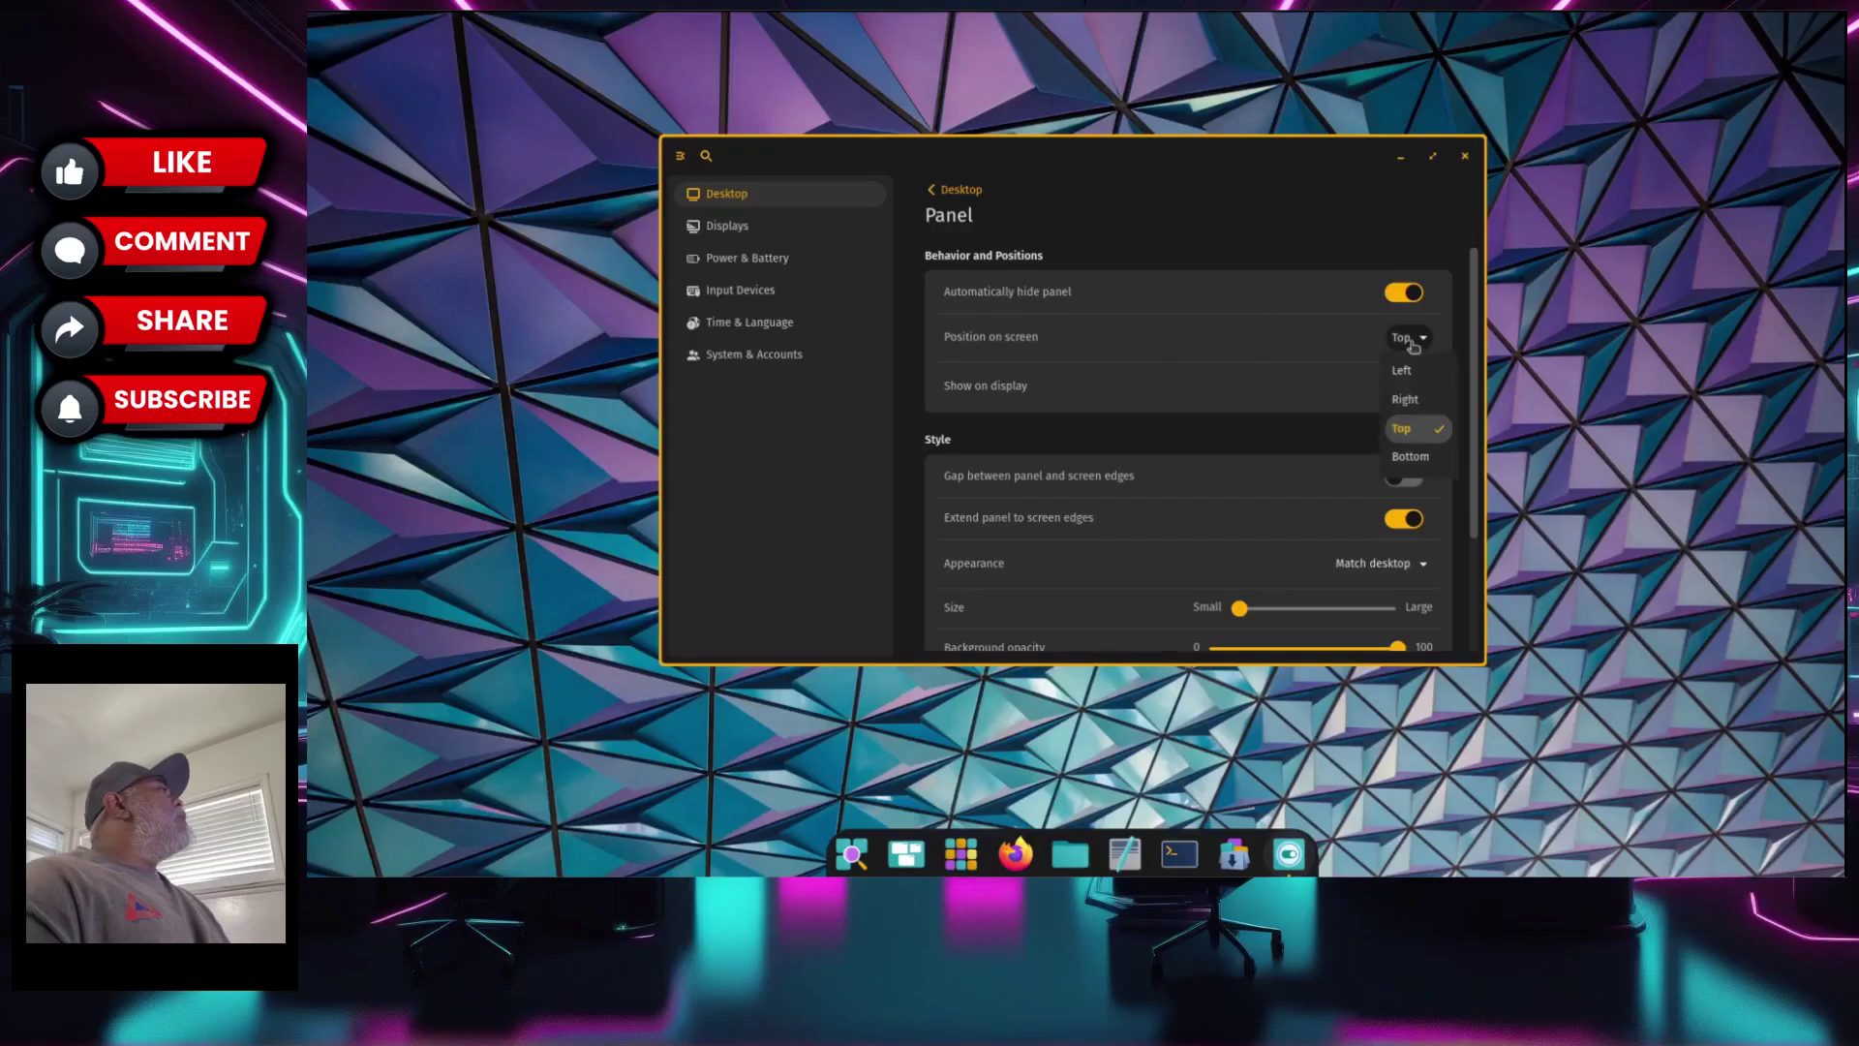
pyautogui.click(1399, 458)
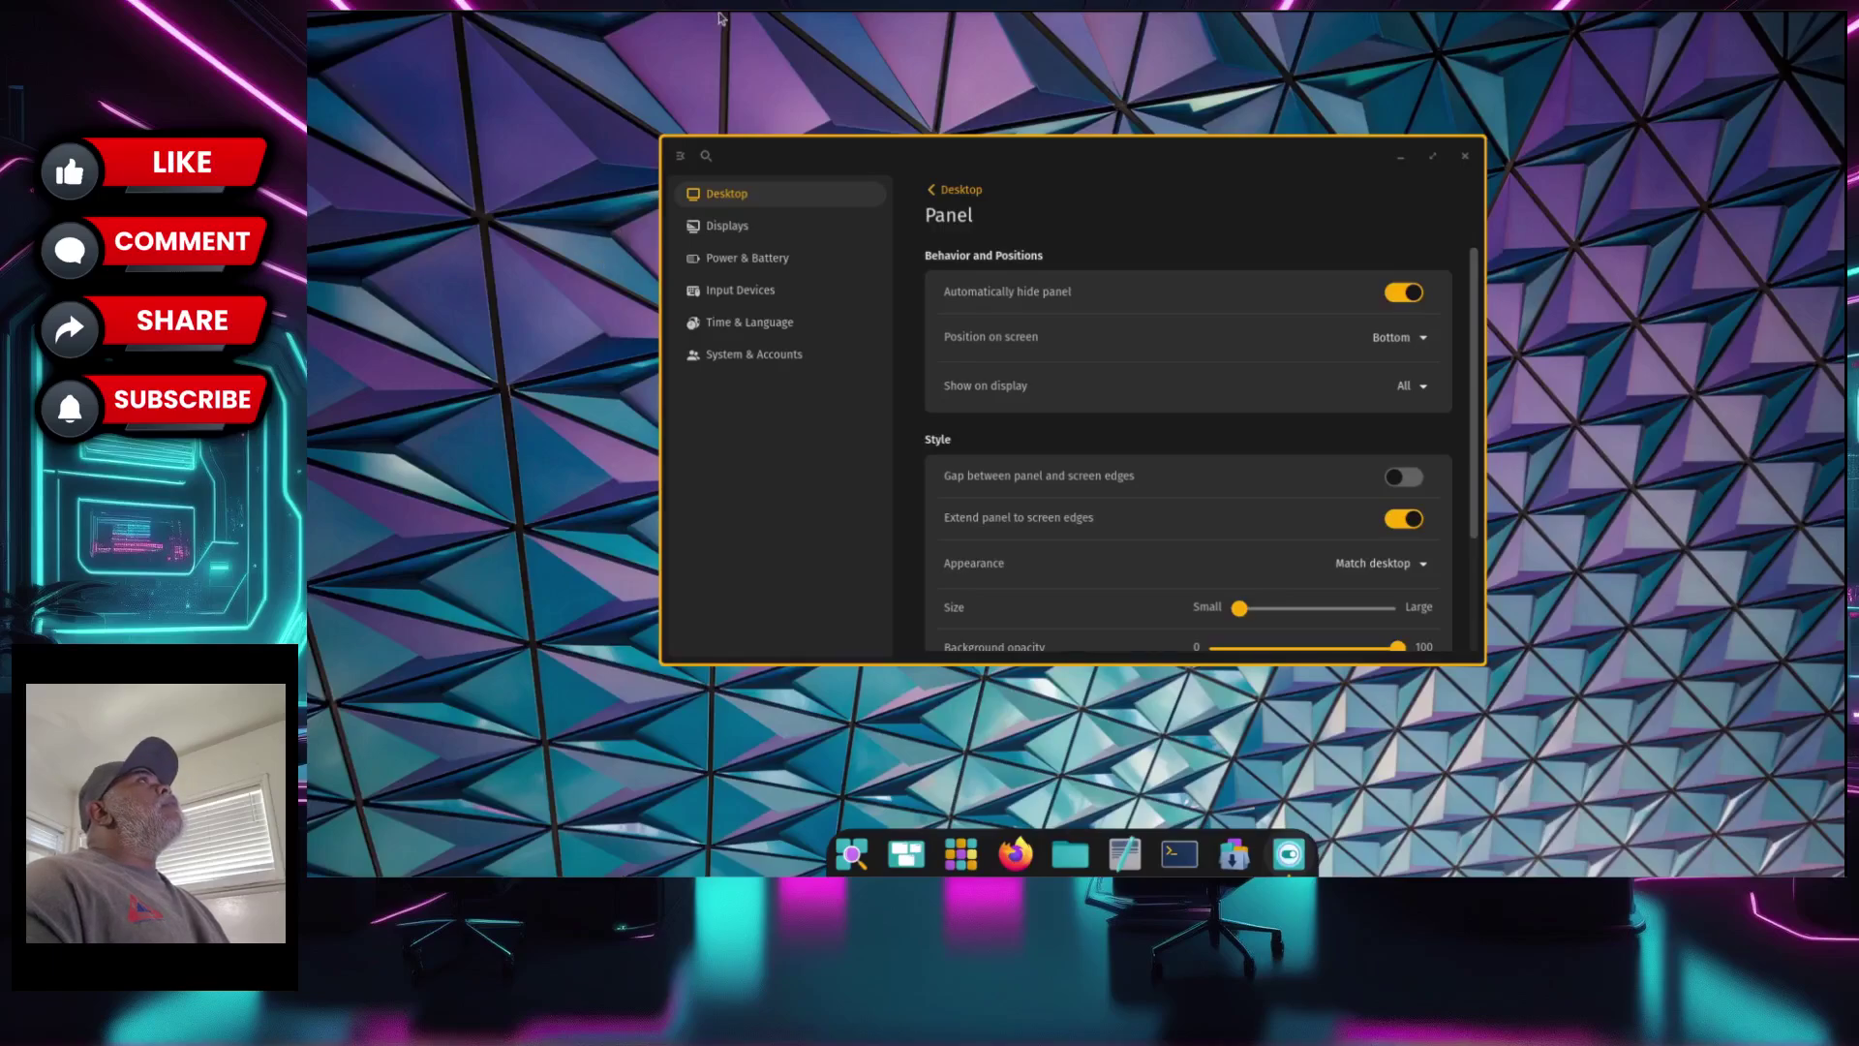
pyautogui.click(1404, 338)
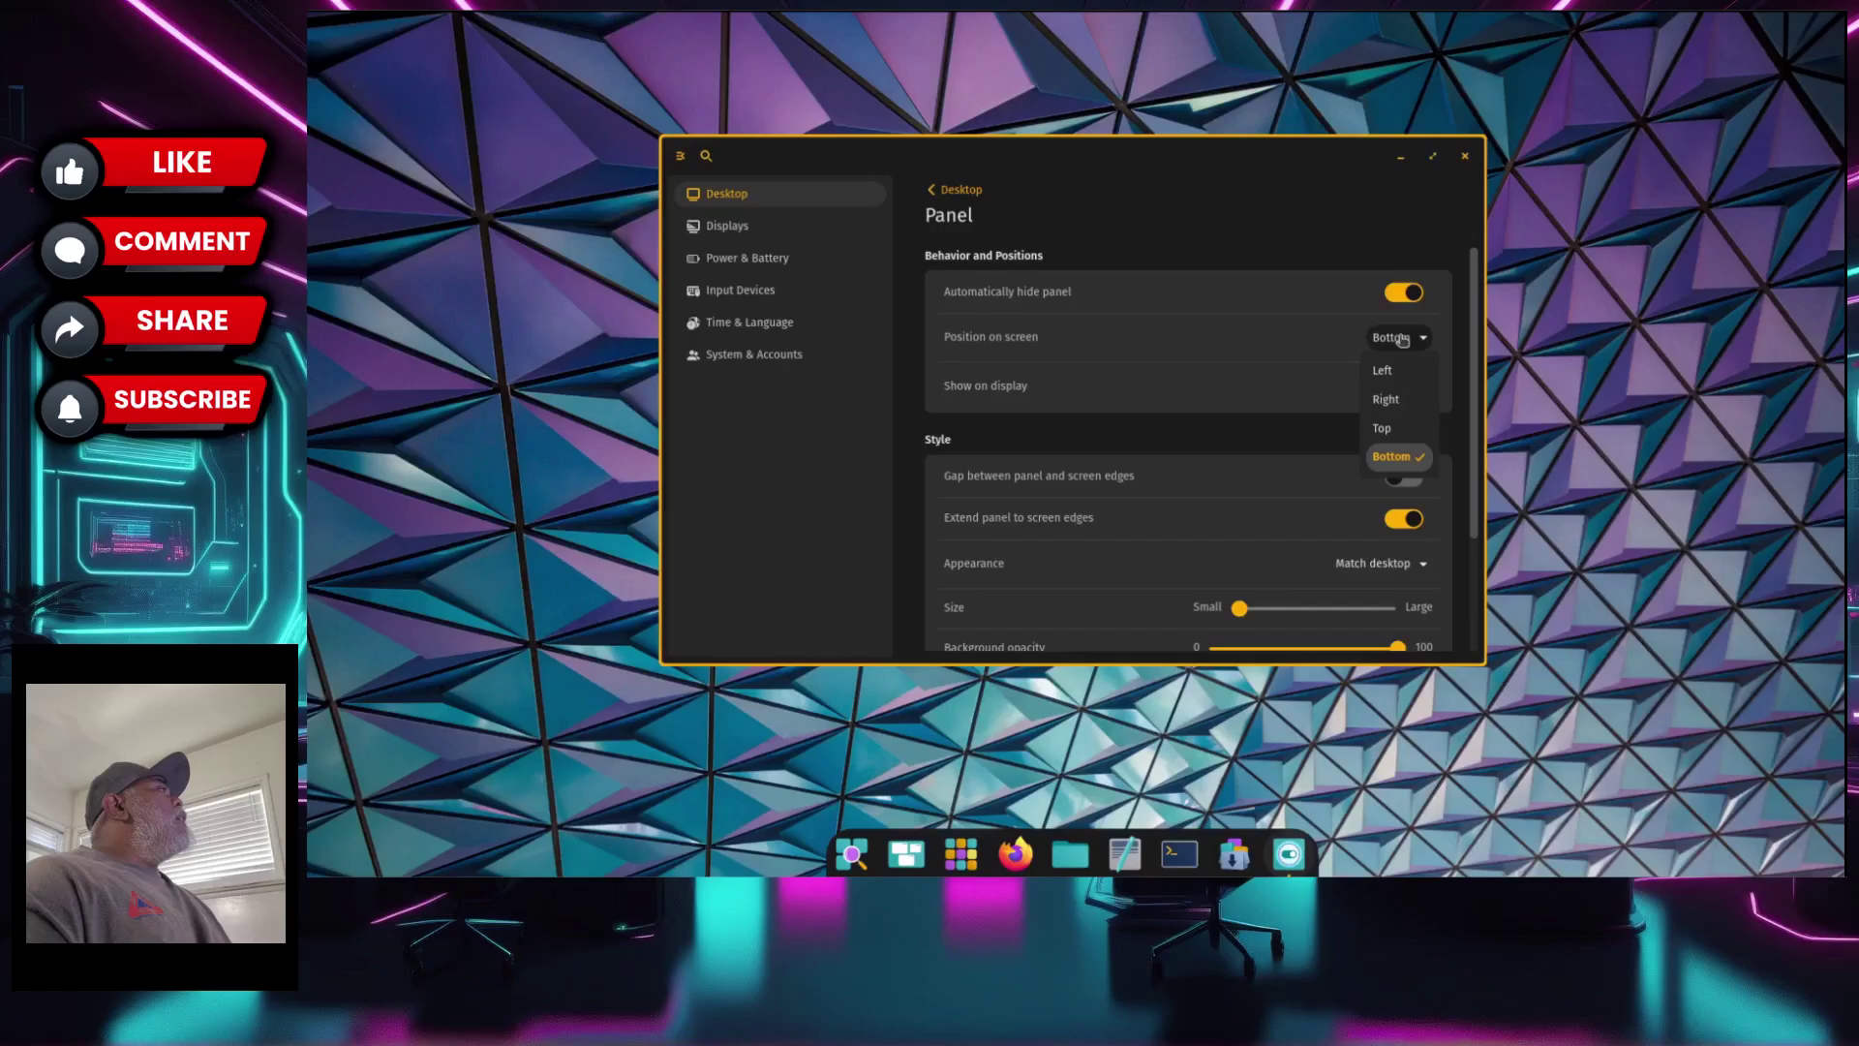
pyautogui.click(1384, 438)
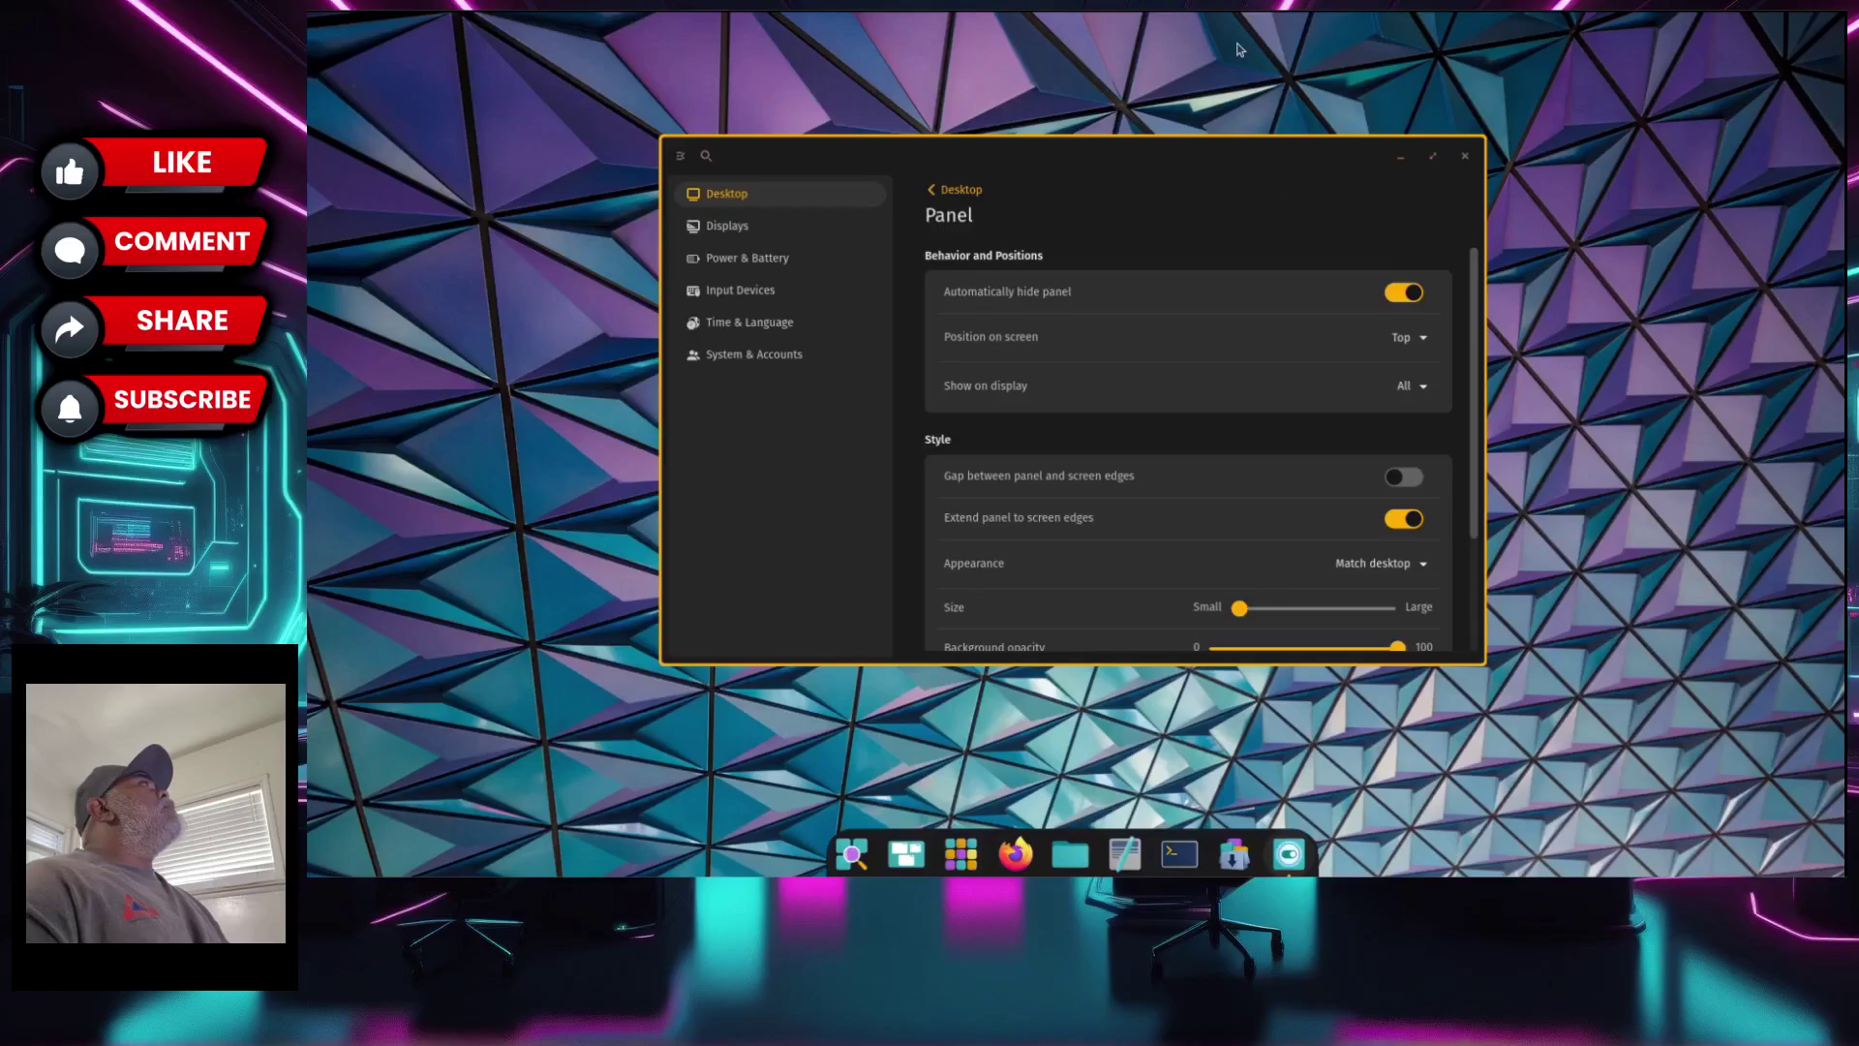
pyautogui.moveTo(1181, 15)
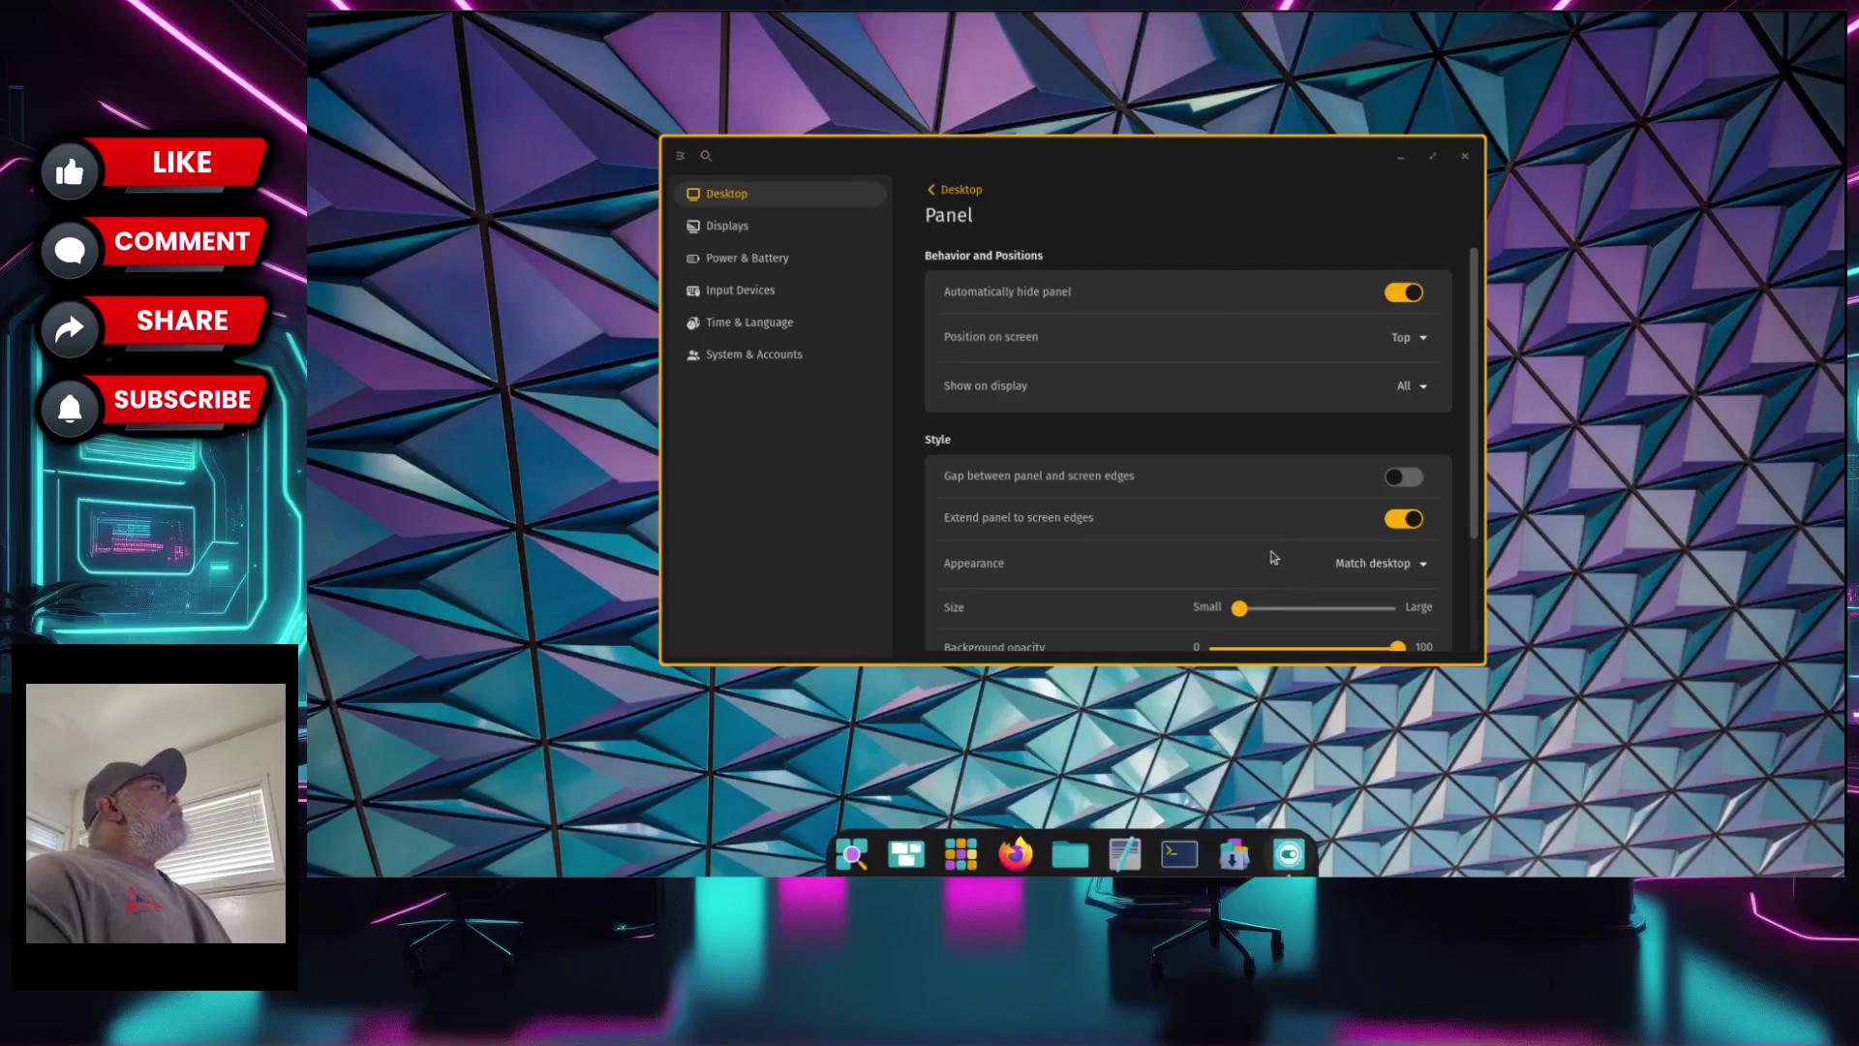
# - Examine the panel's style and configuration options and return to the Desktop settings
pyautogui.scroll(-3, 1273, 556)
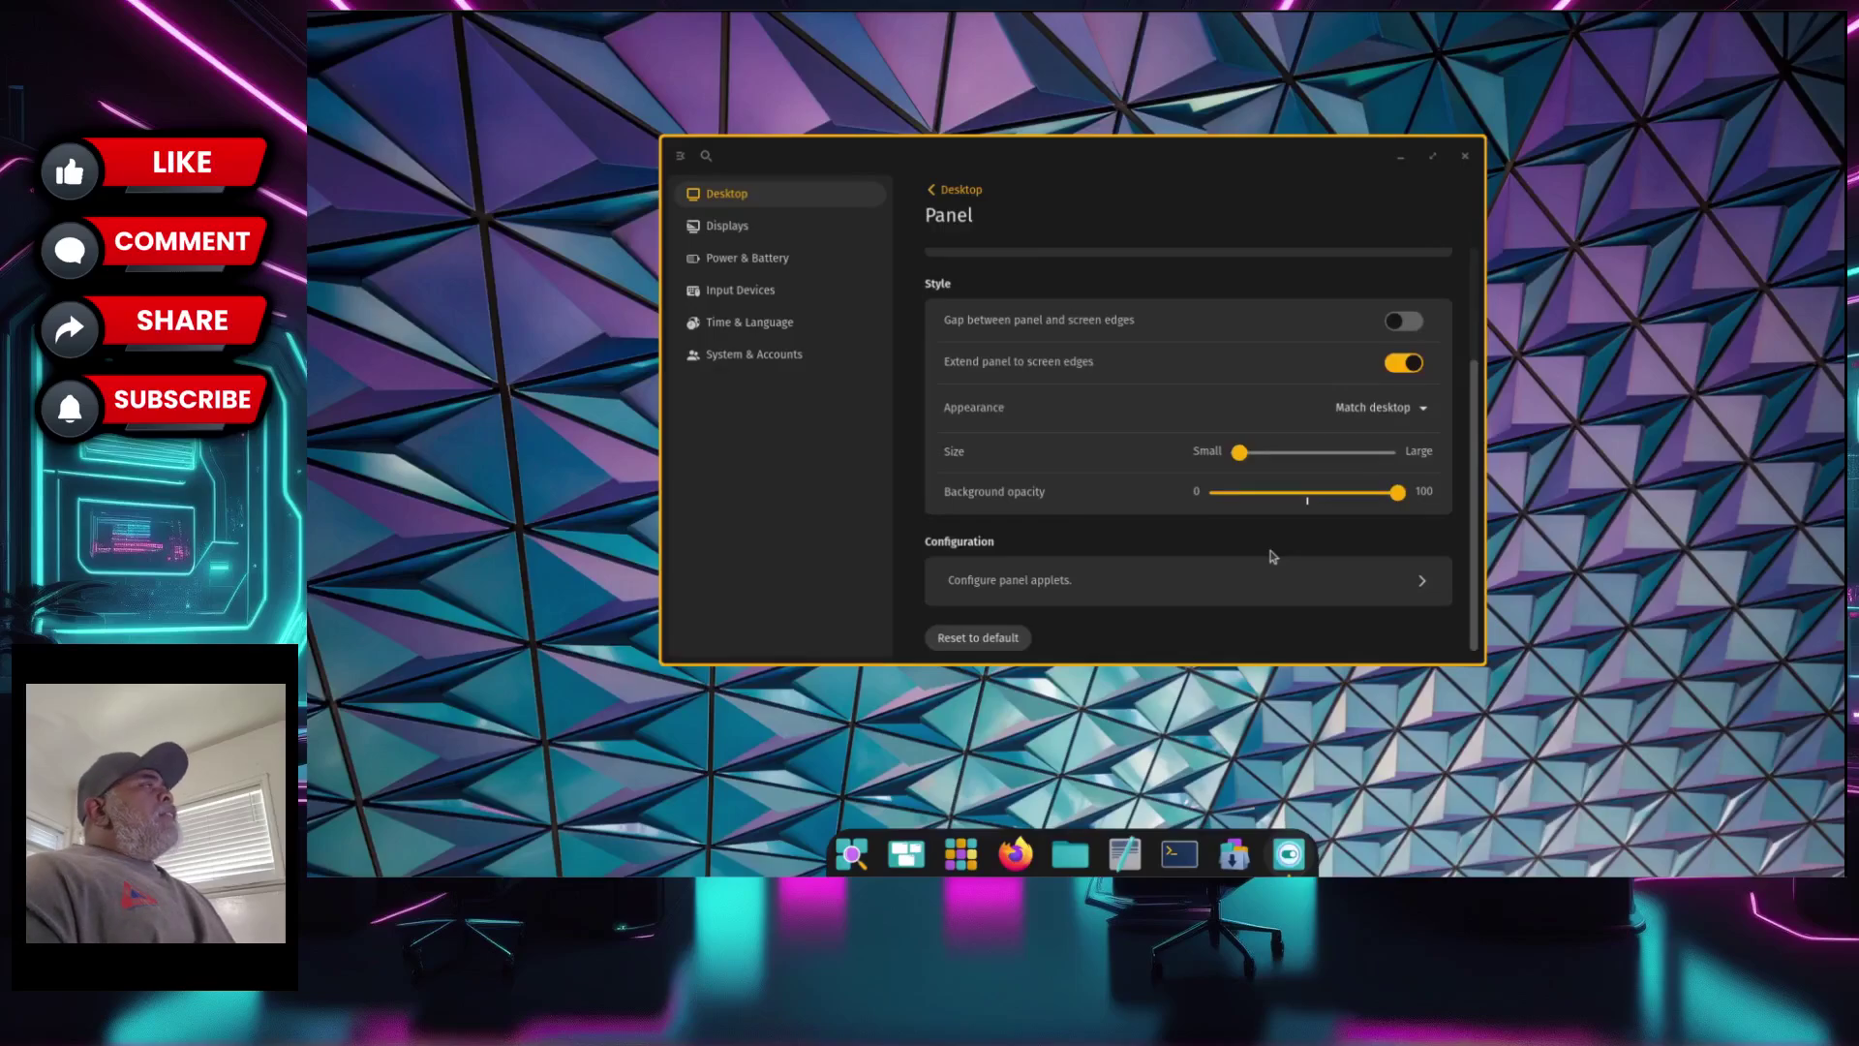
pyautogui.scroll(3, 1186, 548)
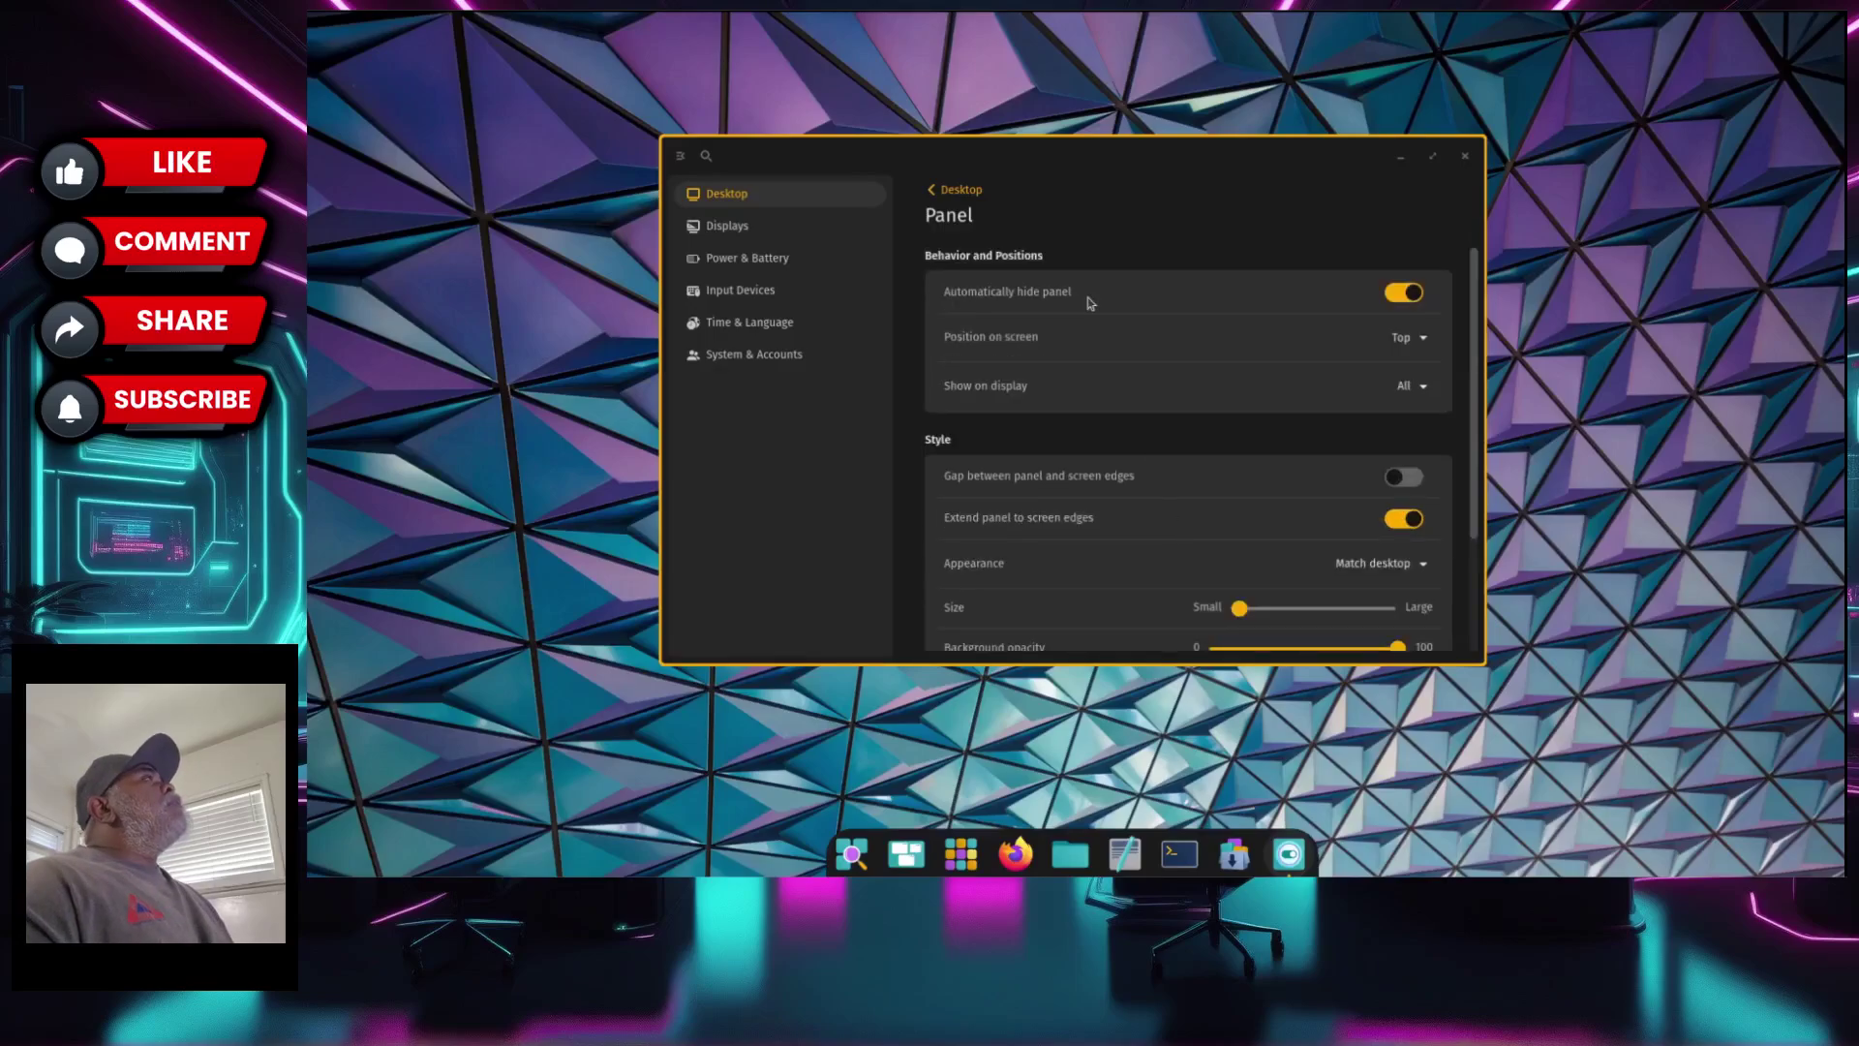
pyautogui.click(952, 192)
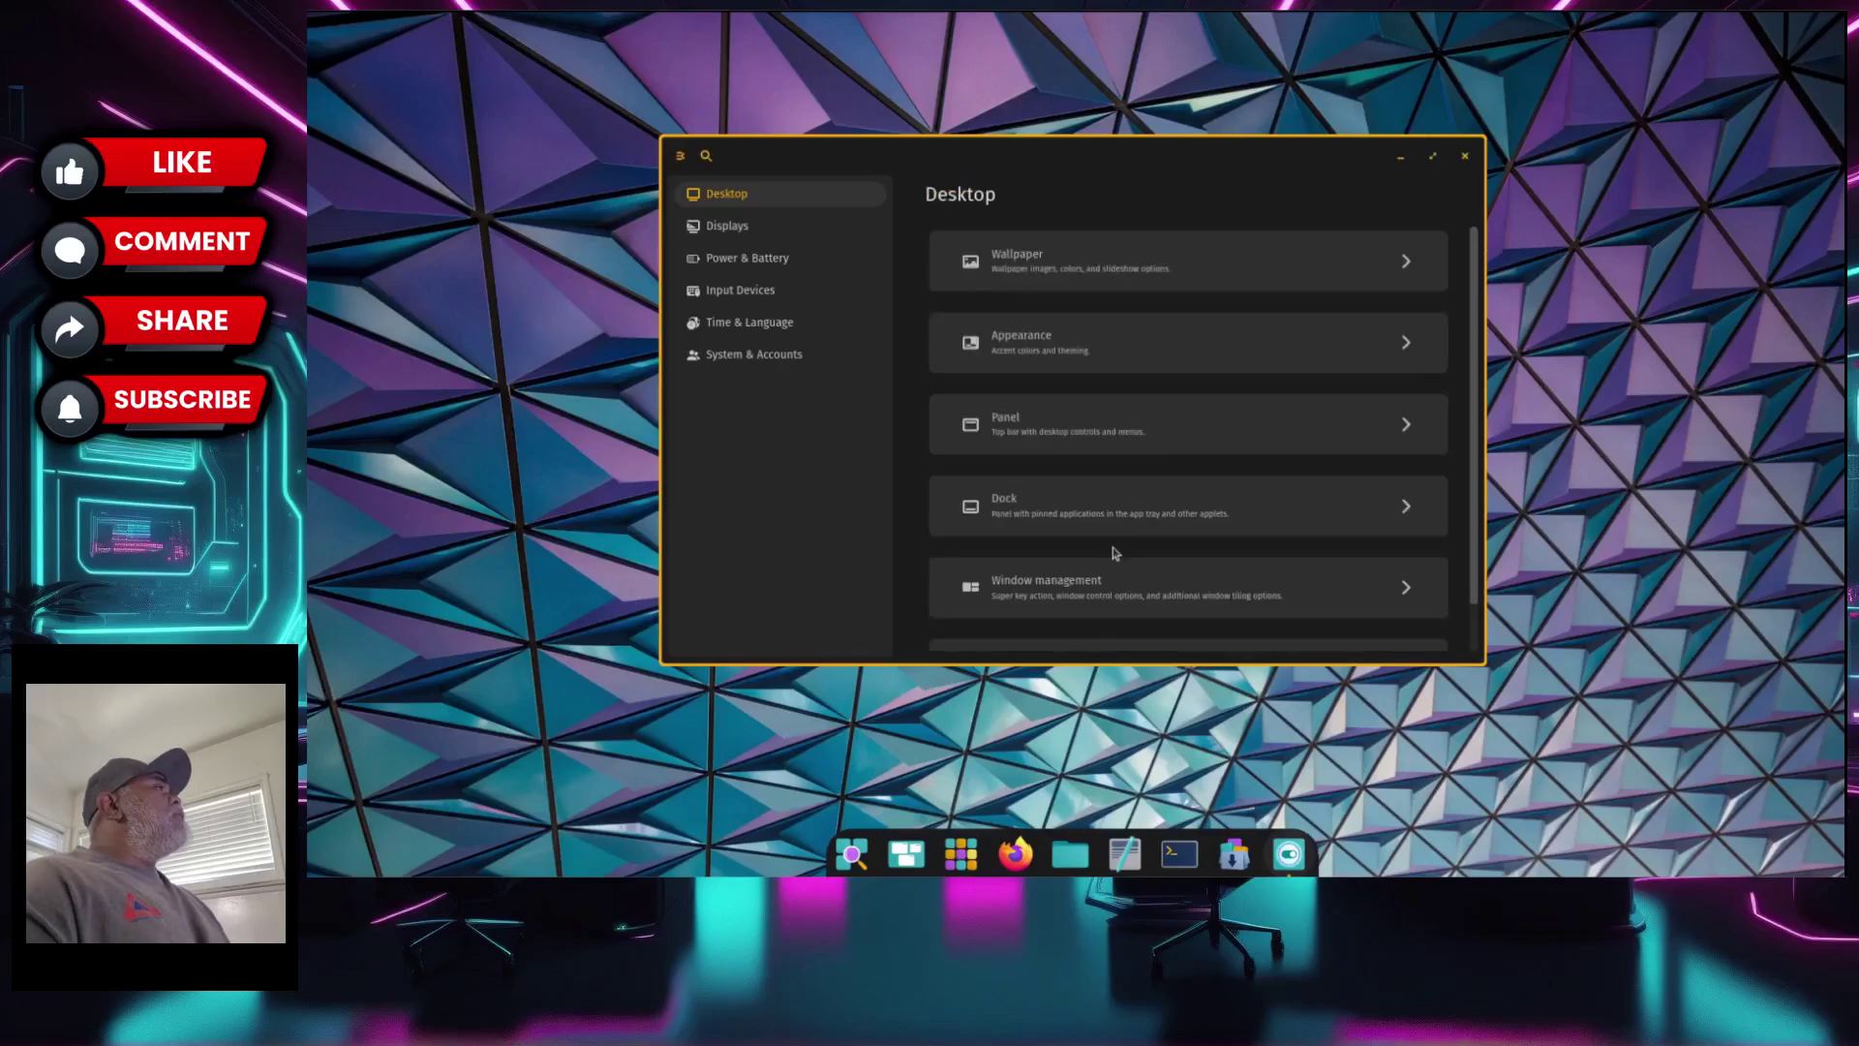
# - Open the Dock settings, toggle the dock off and on, and try automatic hiding before disabling it again
pyautogui.click(1063, 514)
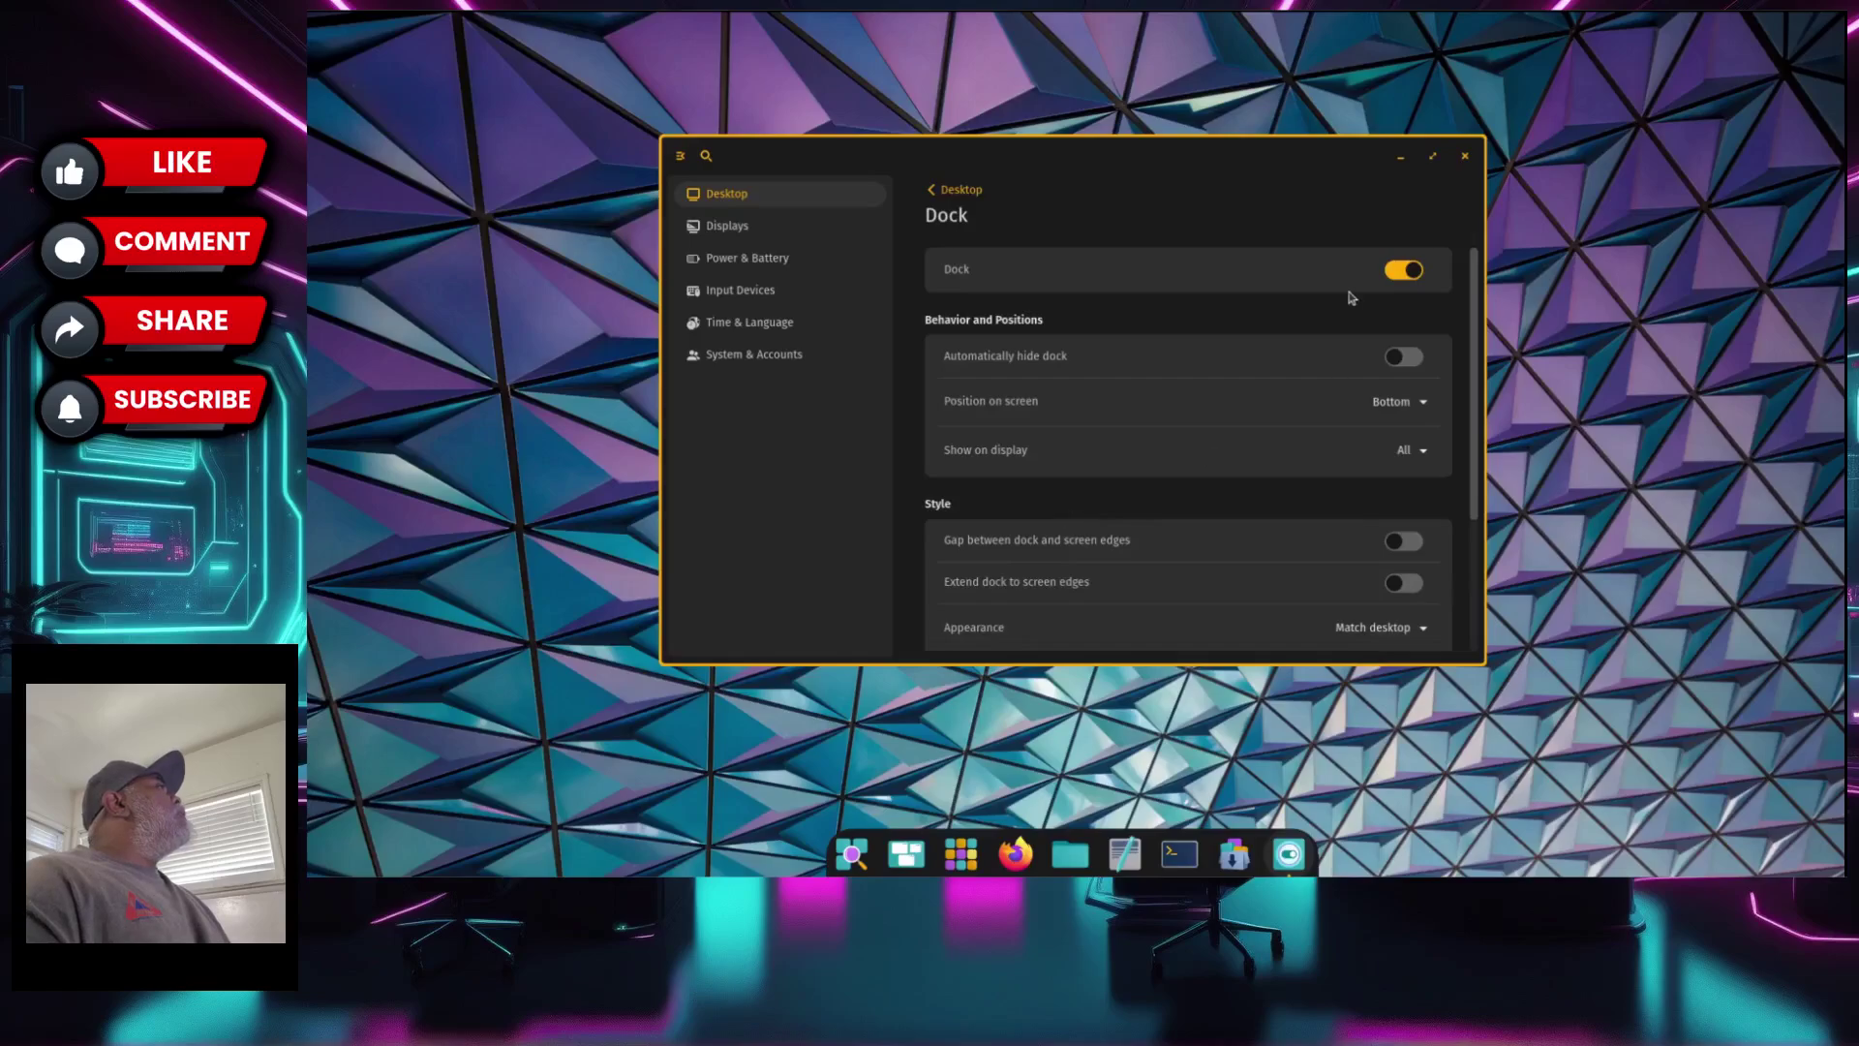
pyautogui.click(1407, 271)
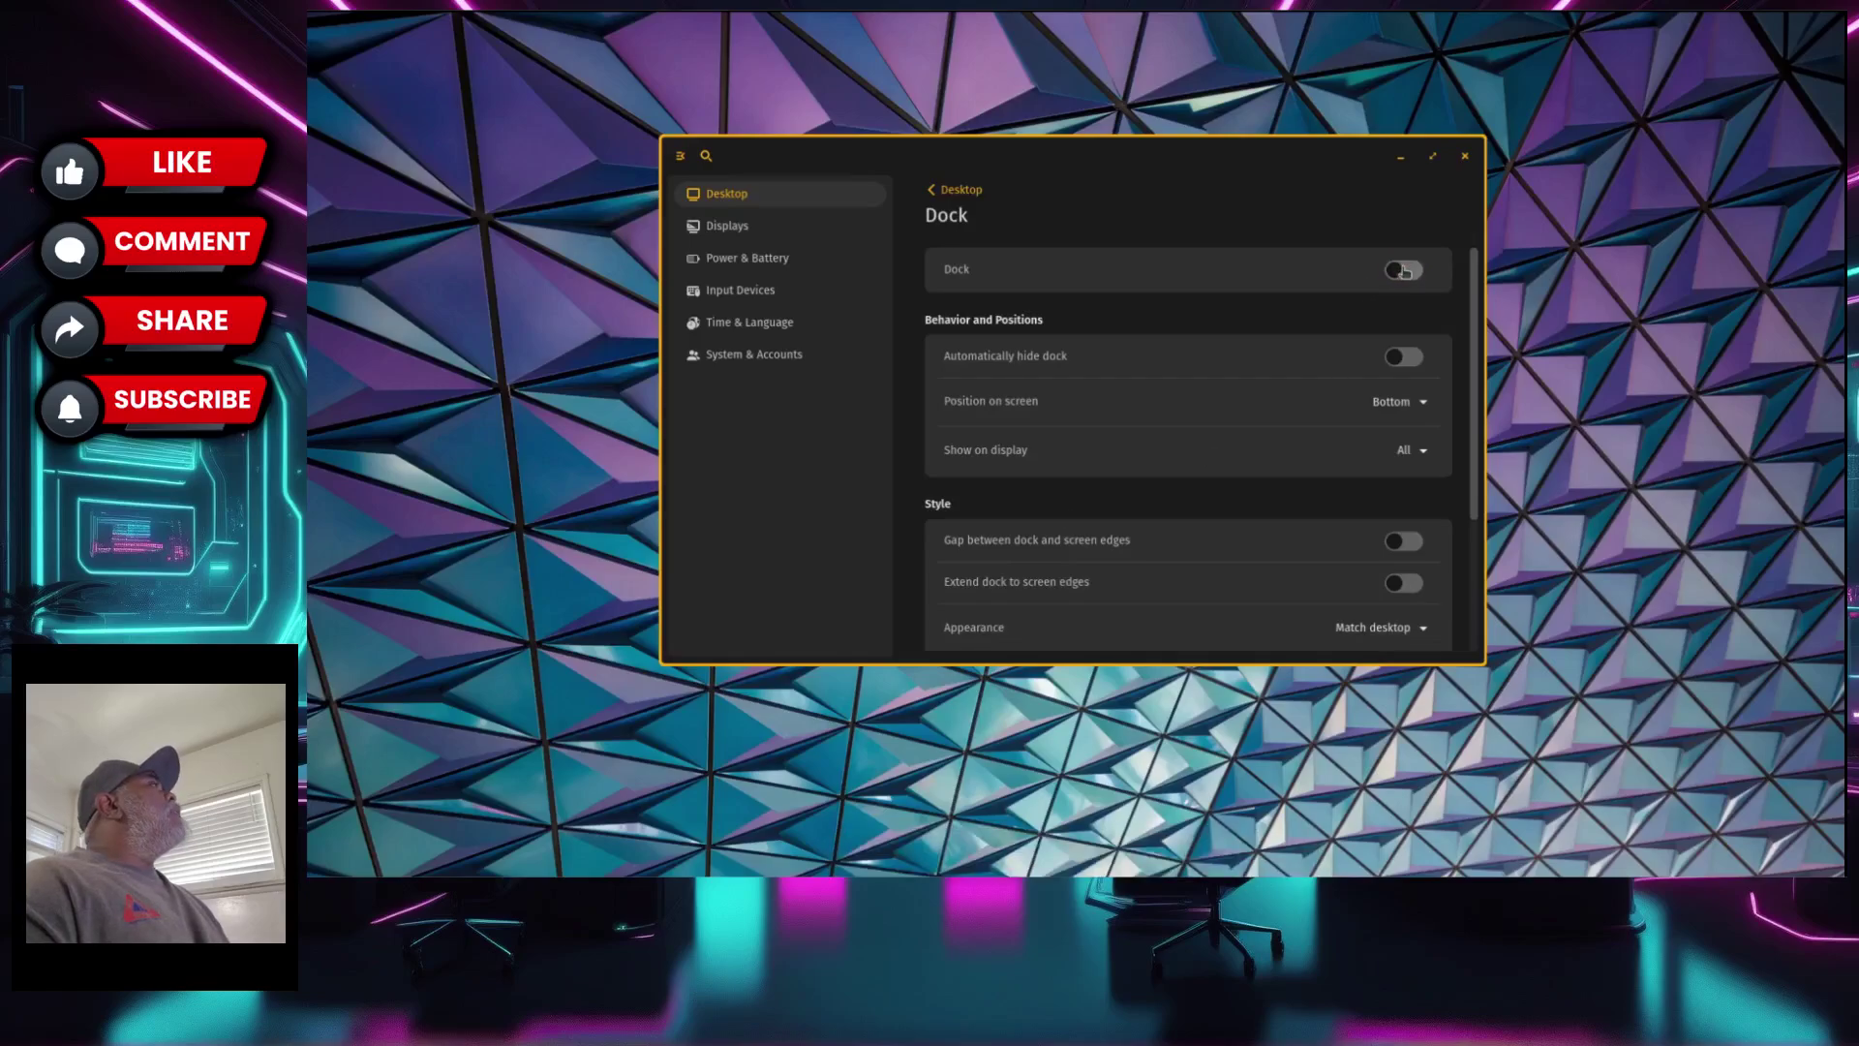
pyautogui.click(1406, 271)
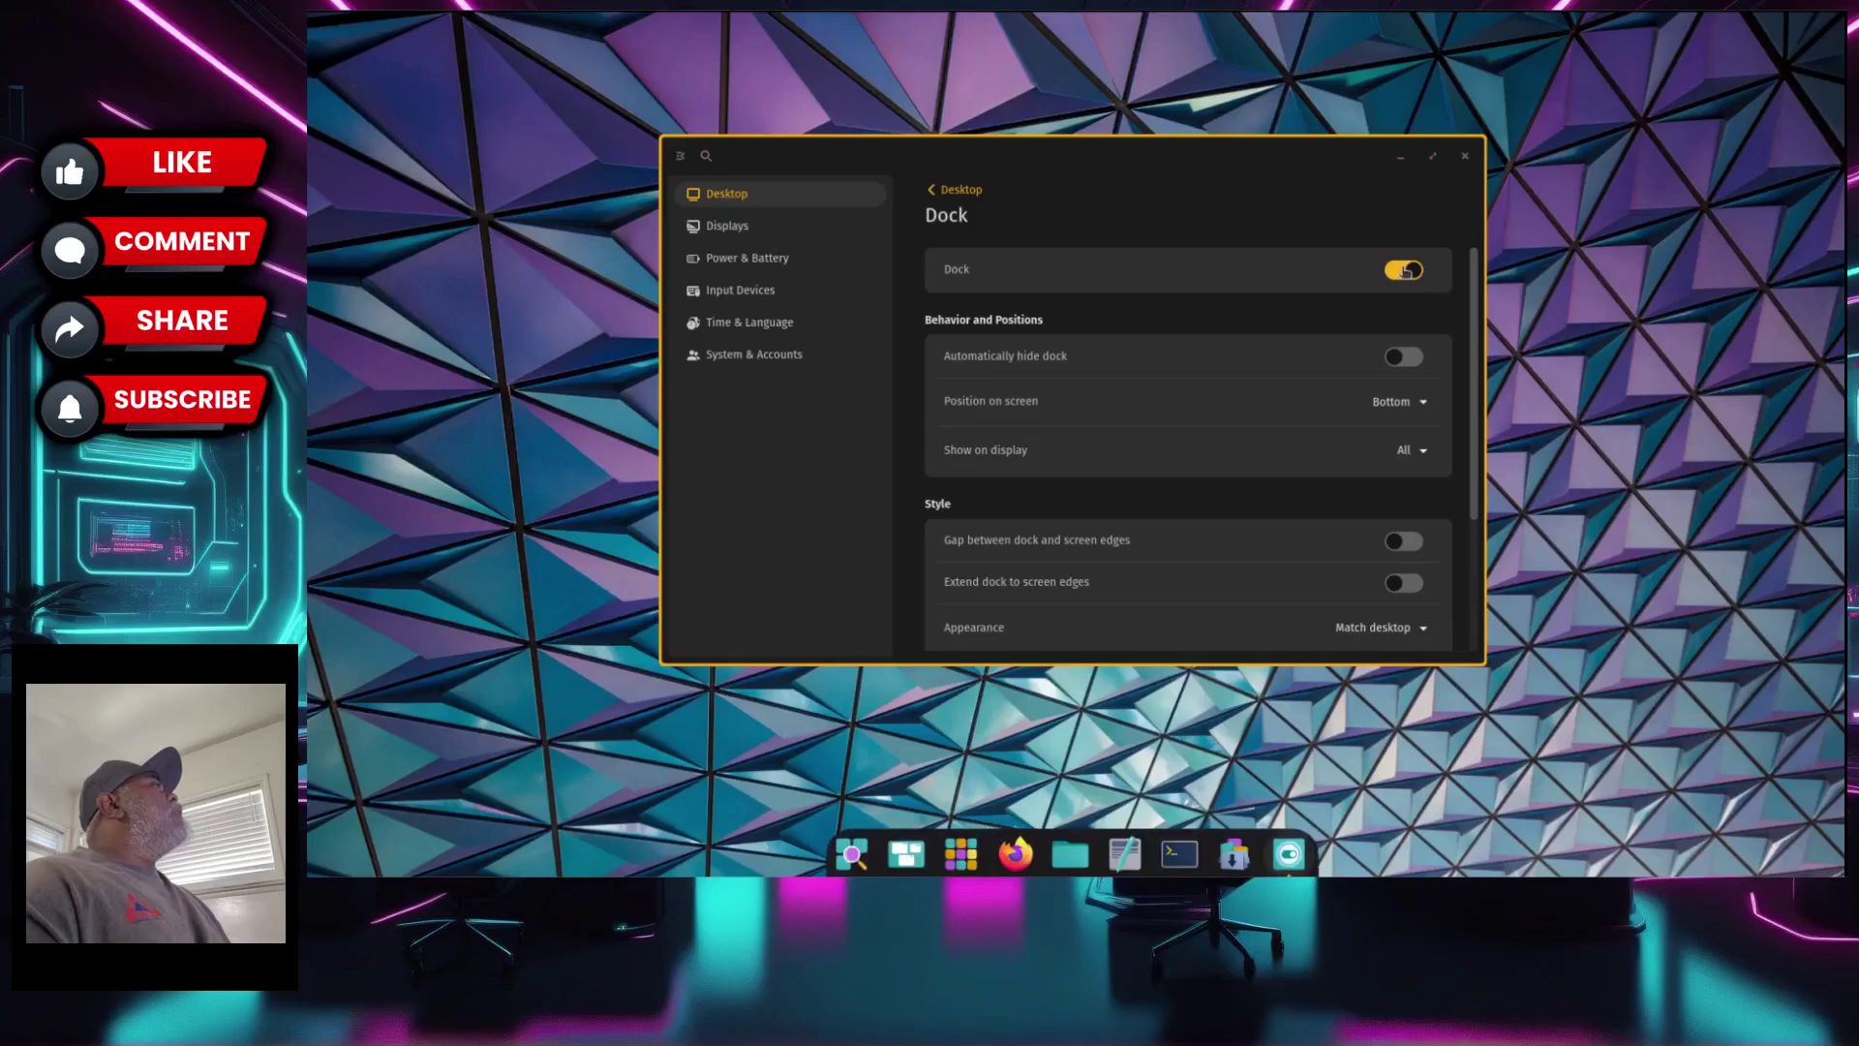
pyautogui.click(1407, 357)
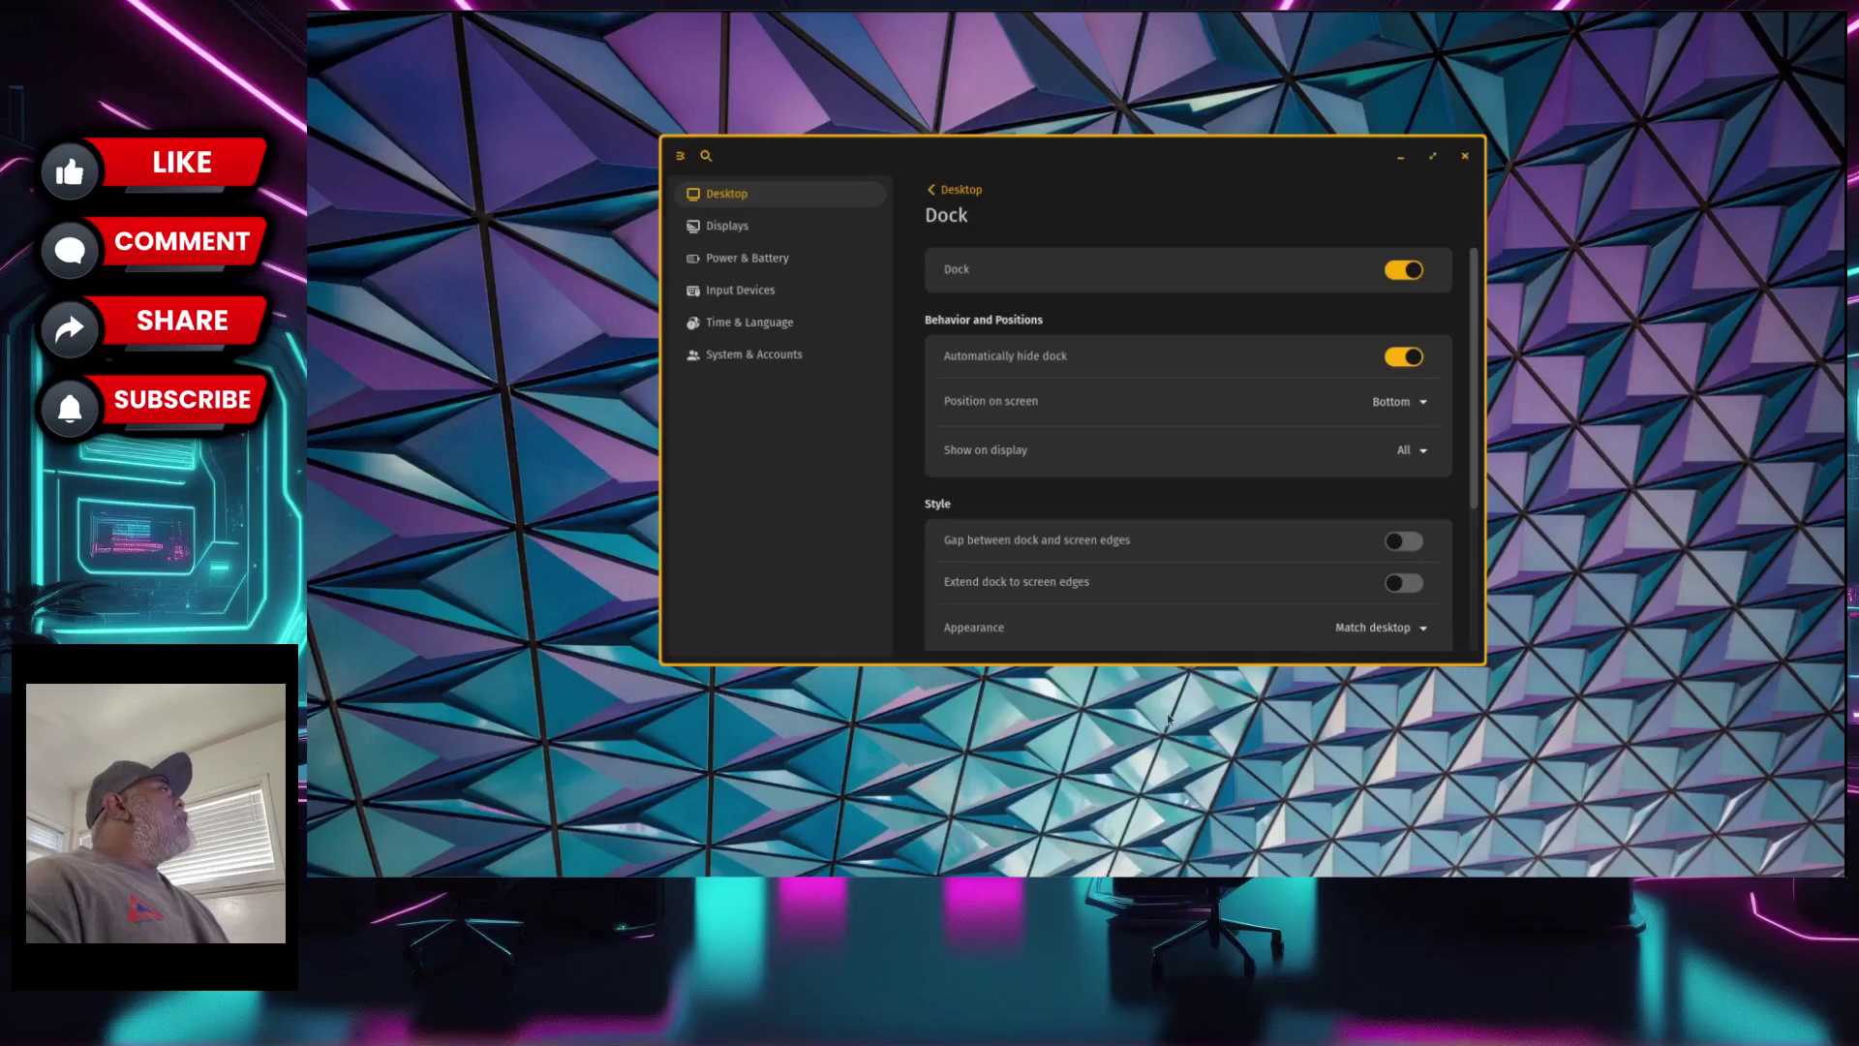
pyautogui.click(1397, 358)
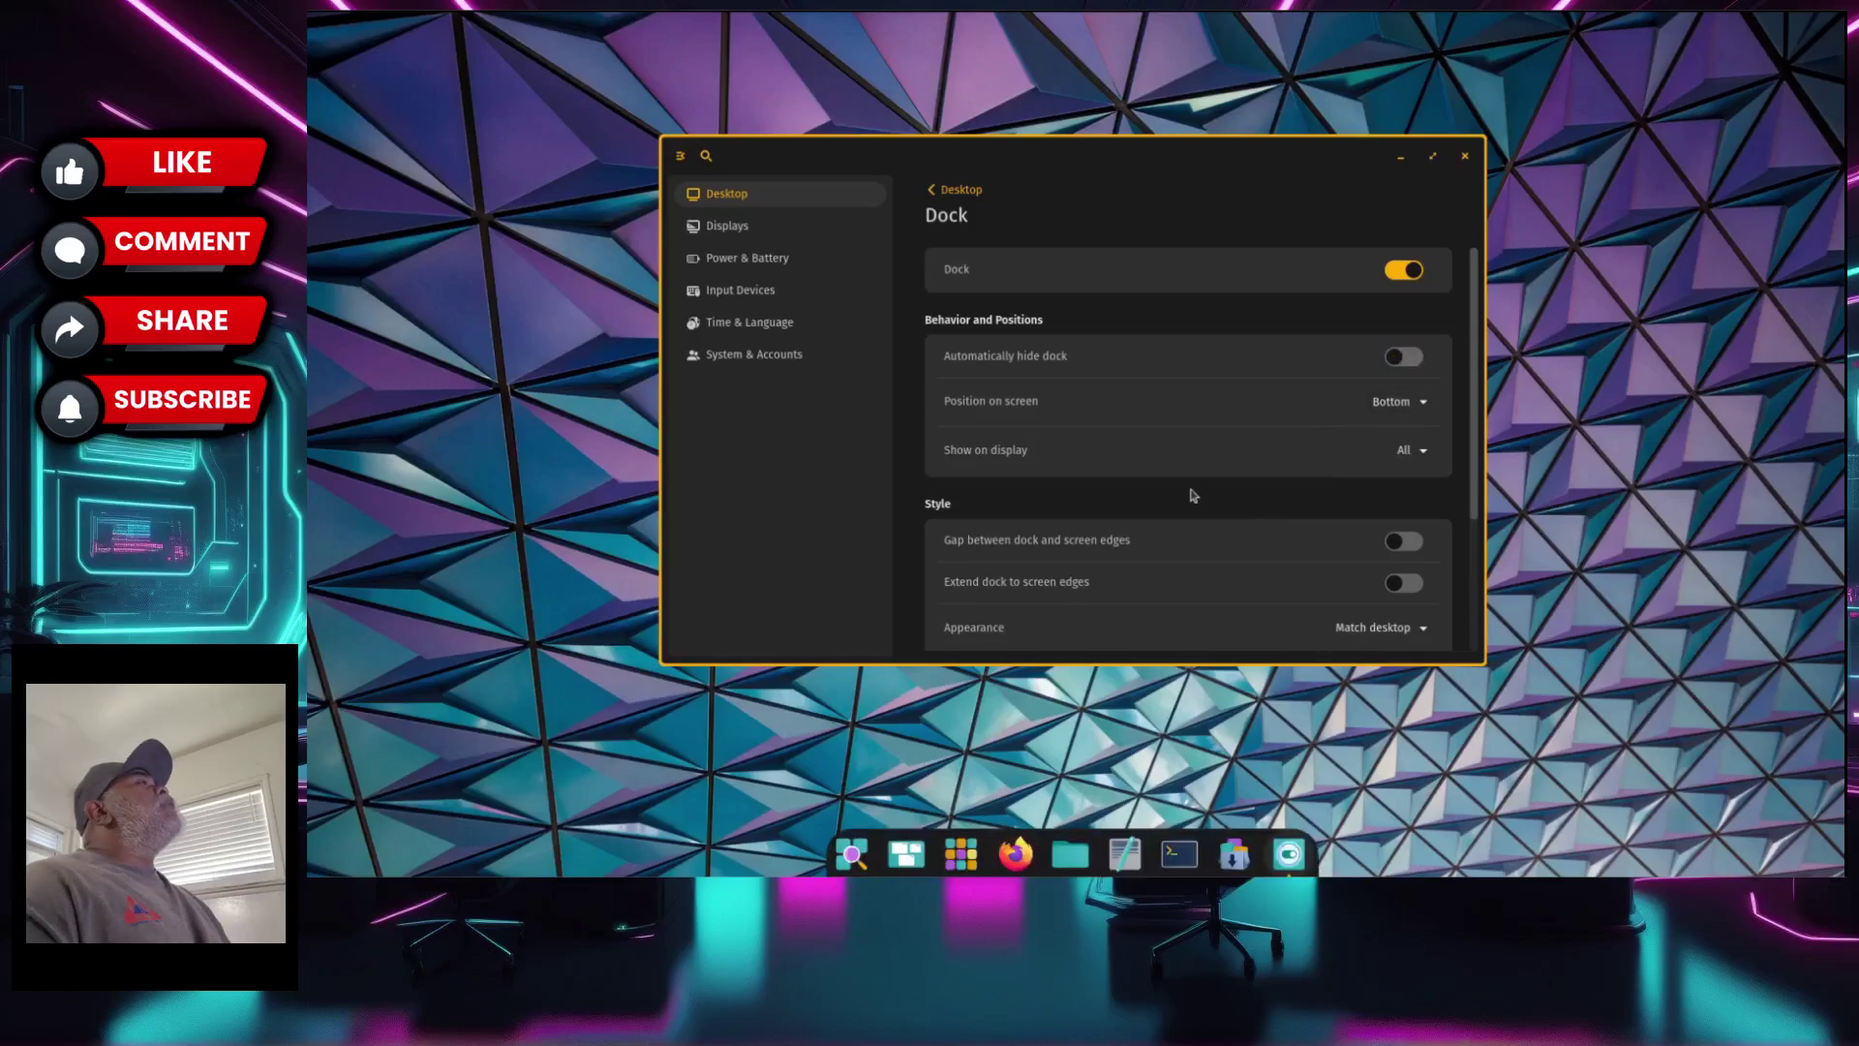
# - Try different dock sizes, reduce the dock to about a quarter of the size range, and close COSMIC Settings
pyautogui.scroll(-3, 1145, 535)
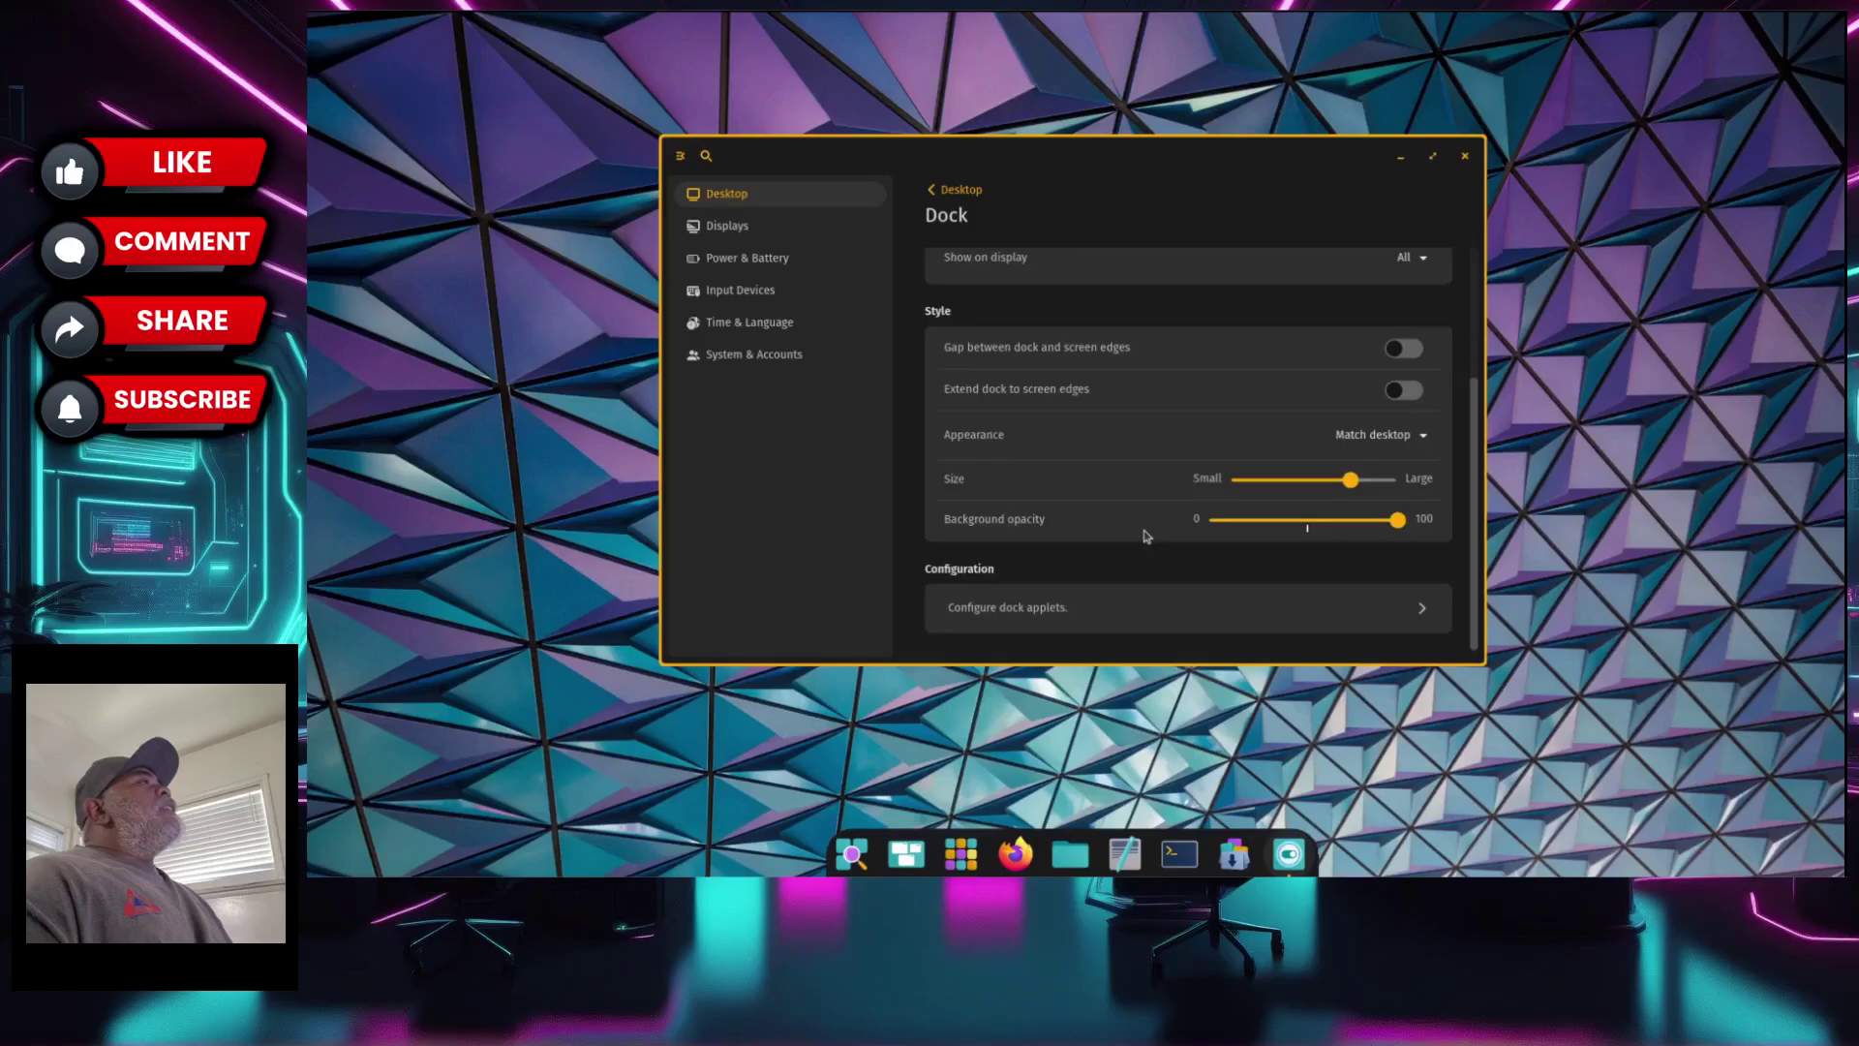
pyautogui.click(1312, 481)
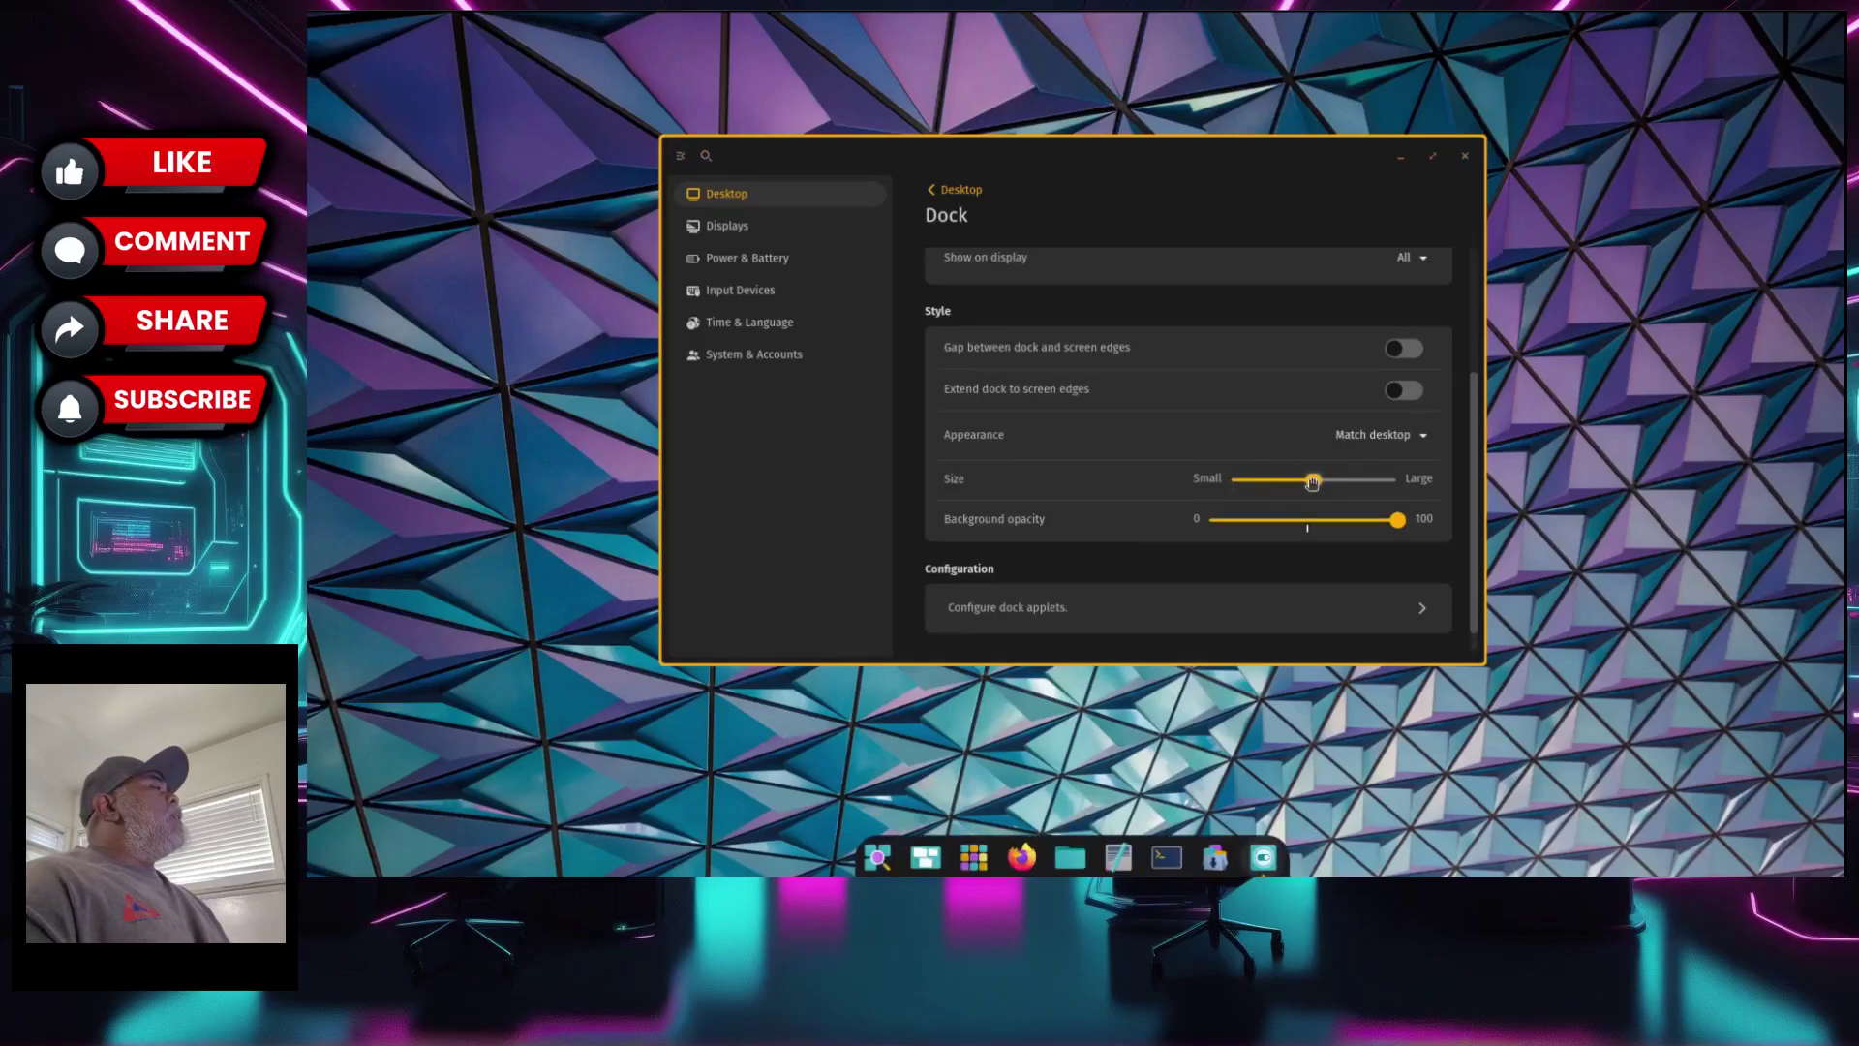
pyautogui.click(1371, 480)
pyautogui.moveTo(1371, 480); pyautogui.dragTo(1276, 483)
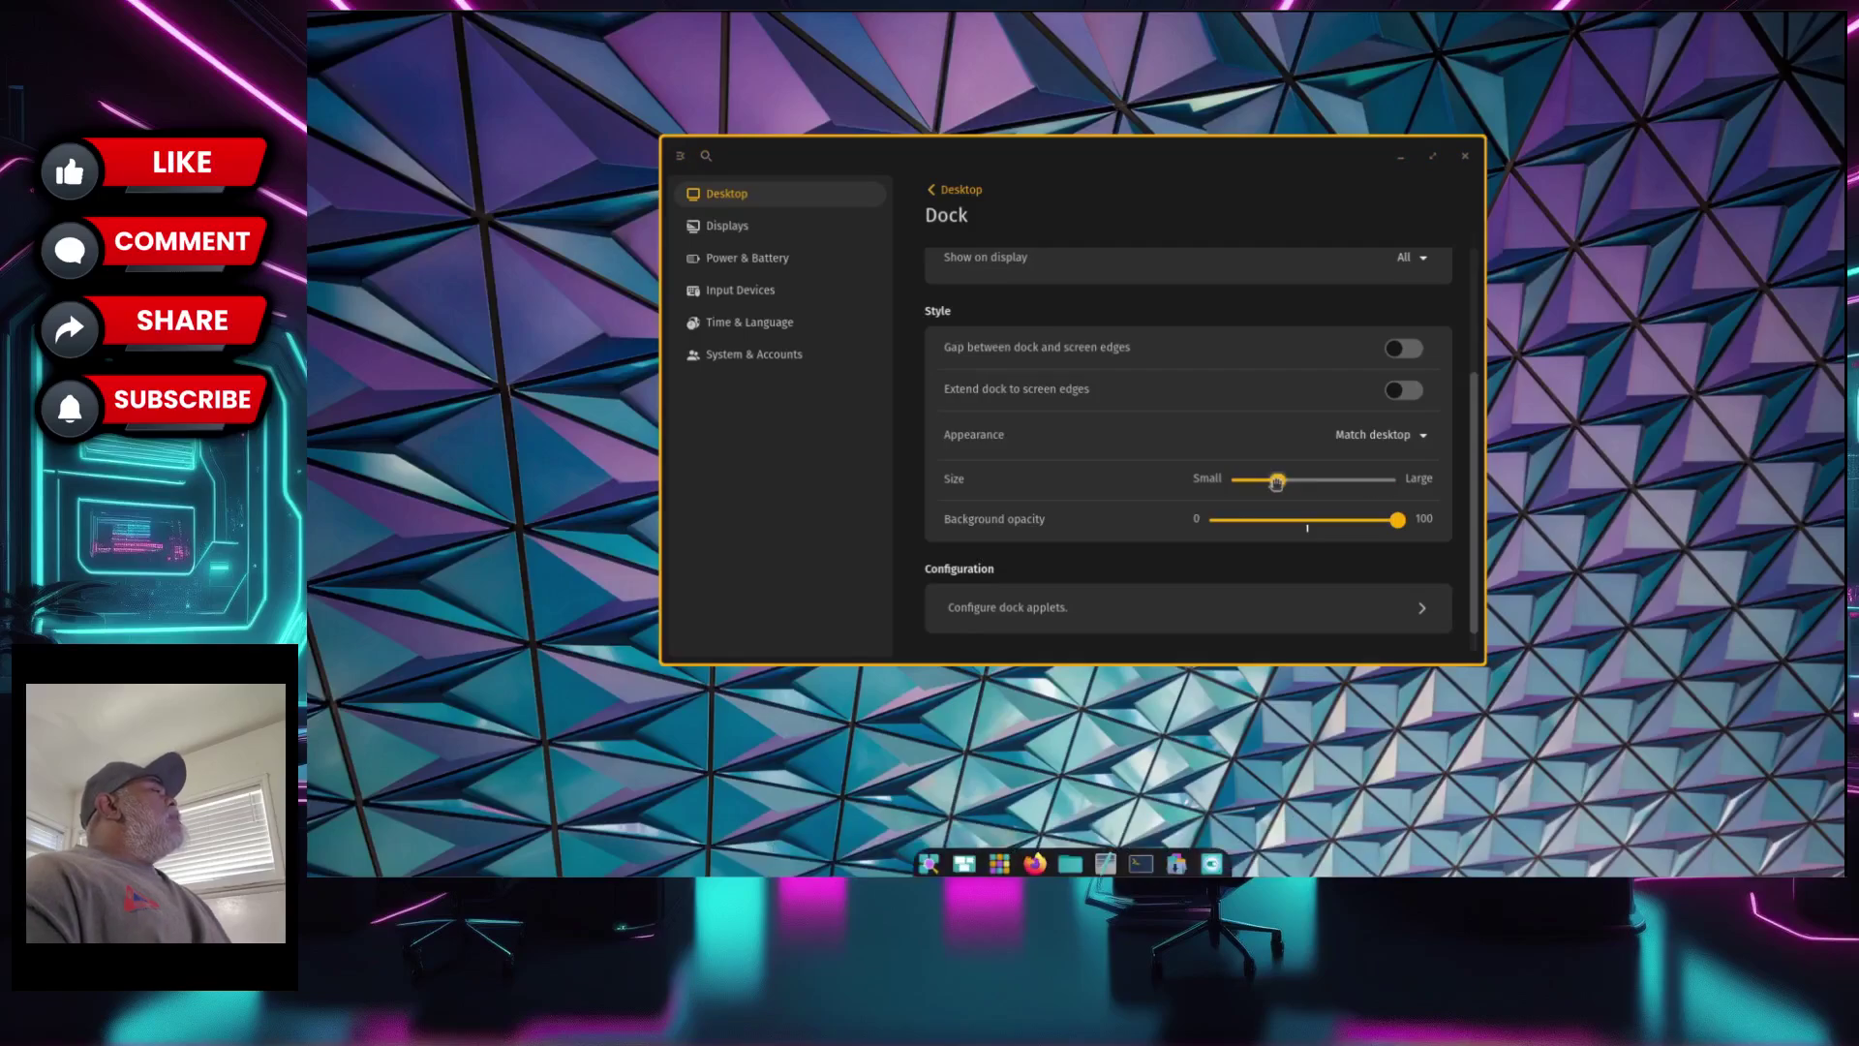
pyautogui.click(1464, 157)
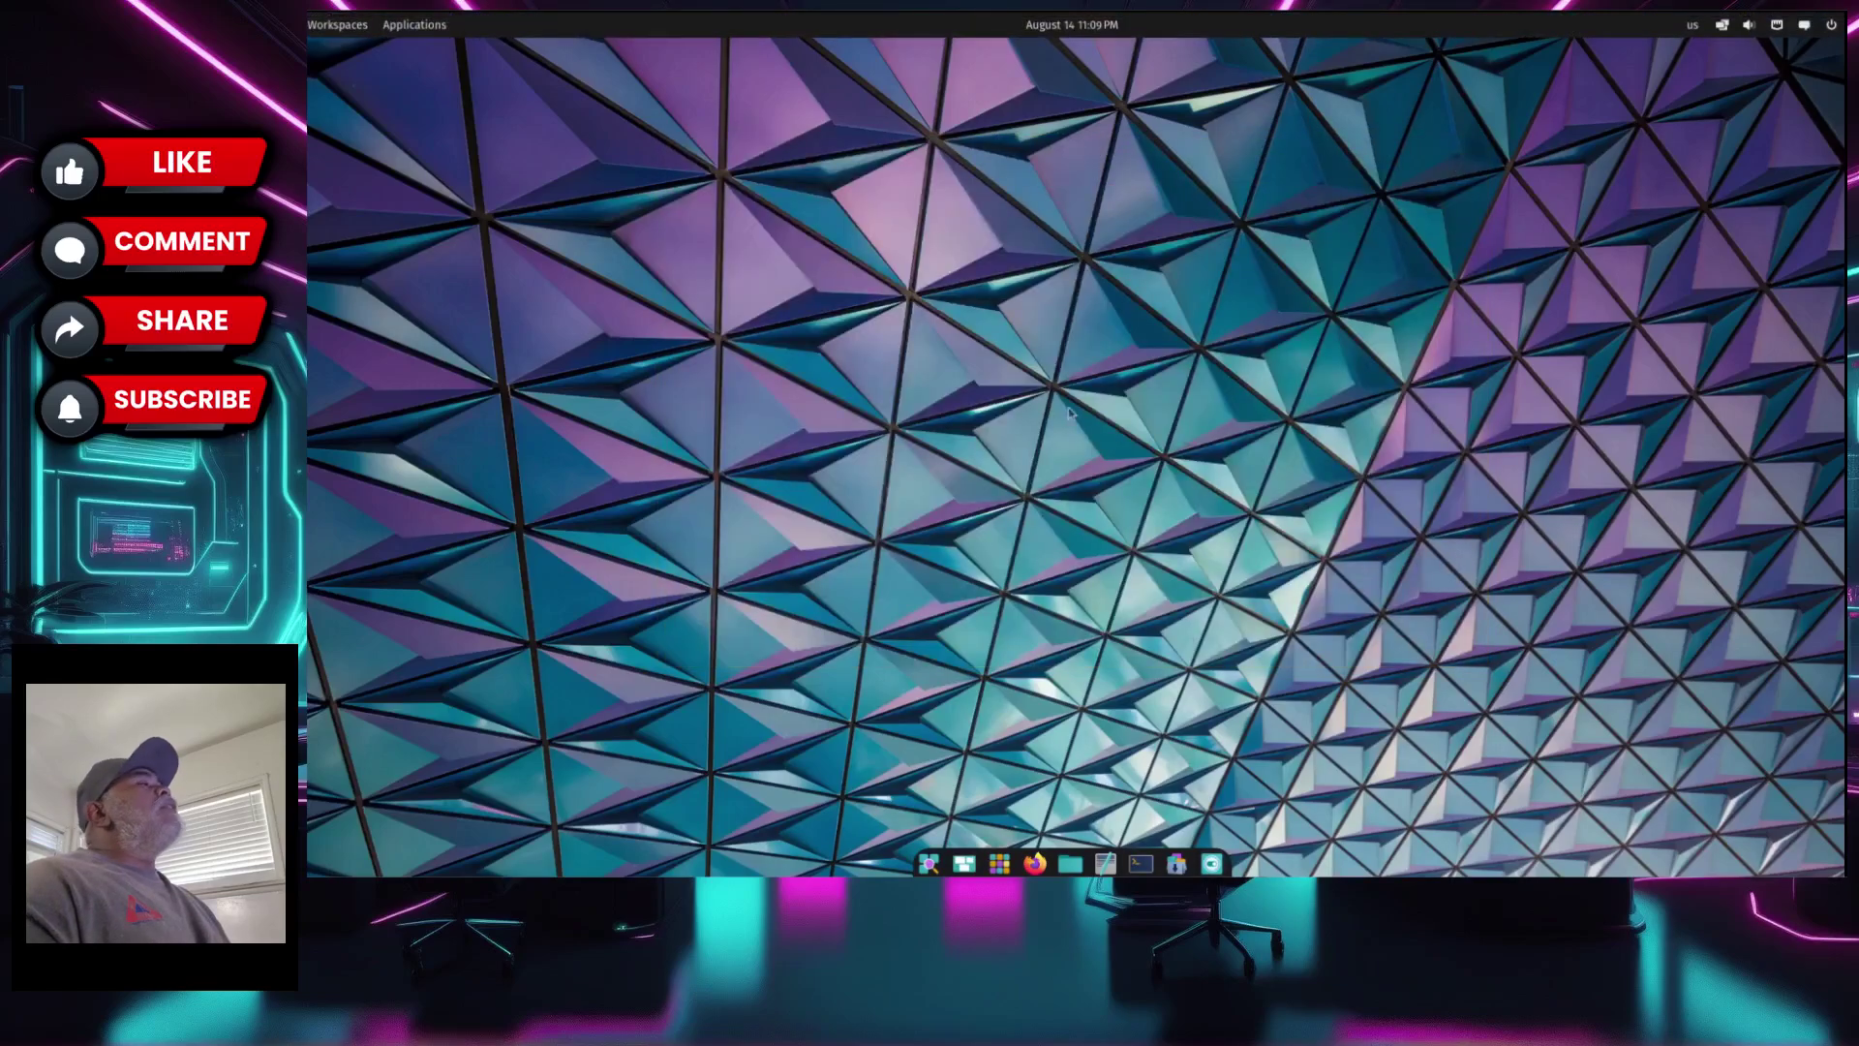